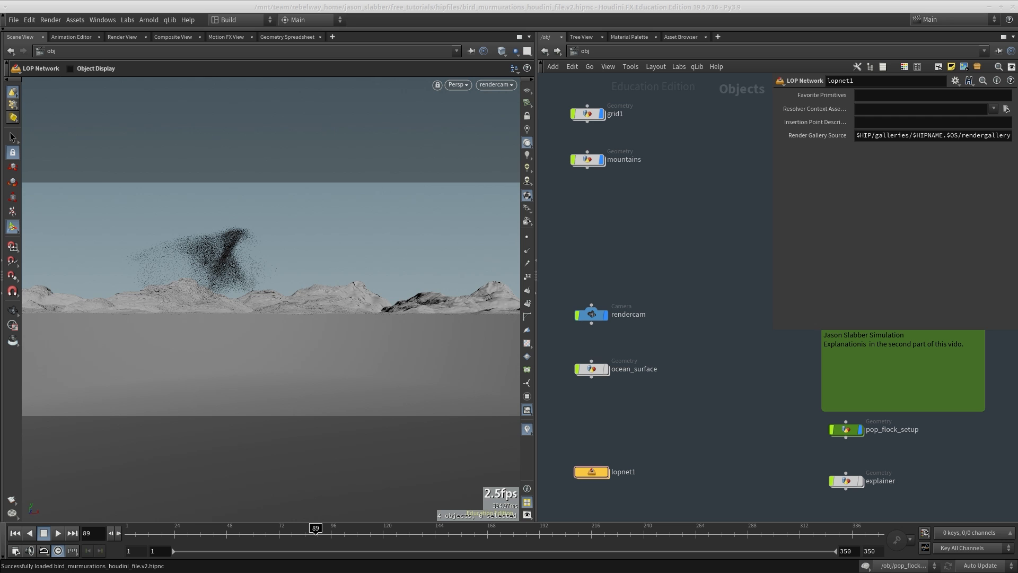
View the terrain and bird flock from outside the render camera and enter the mountains geometry network
scroll(707, 297, "down", 1)
middle_click_drag(708, 366, 717, 256)
left_click_drag(271, 297, 276, 486, "alt")
right_click_drag(276, 486, 238, 463, "alt")
left_click_drag(239, 463, 53, 528, "alt")
left_click_drag(271, 297, 313, 297, "alt")
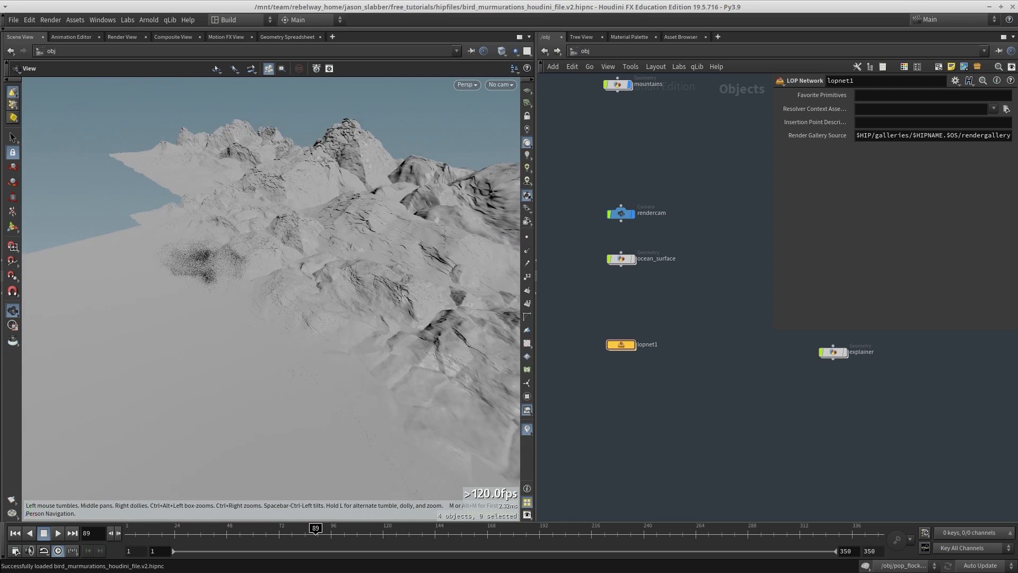
right_click_drag(313, 297, 361, 297, "alt")
middle_click_drag(626, 85, 618, 267)
scroll(616, 265, "up", 3)
left_click(614, 272)
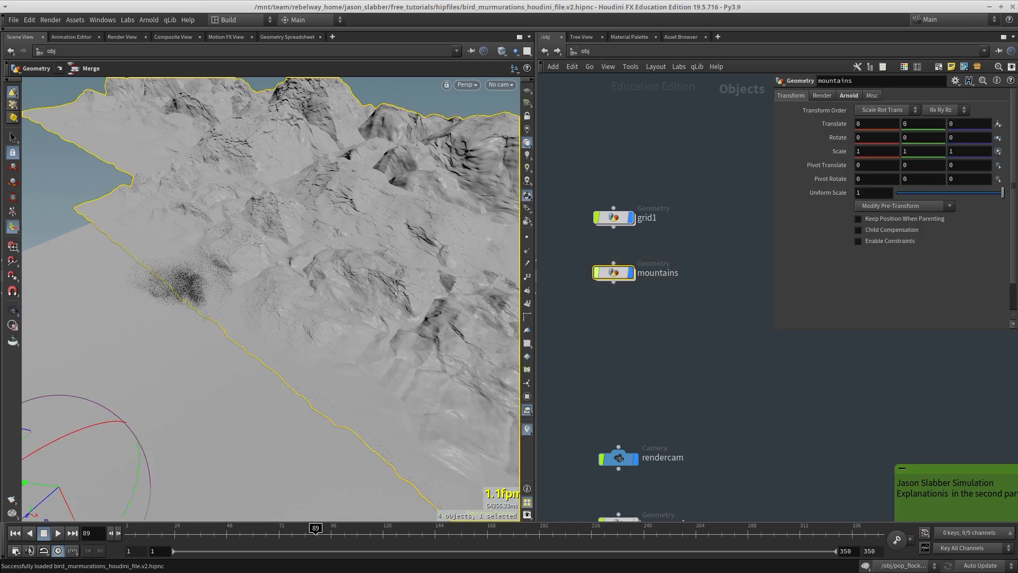
key("i")
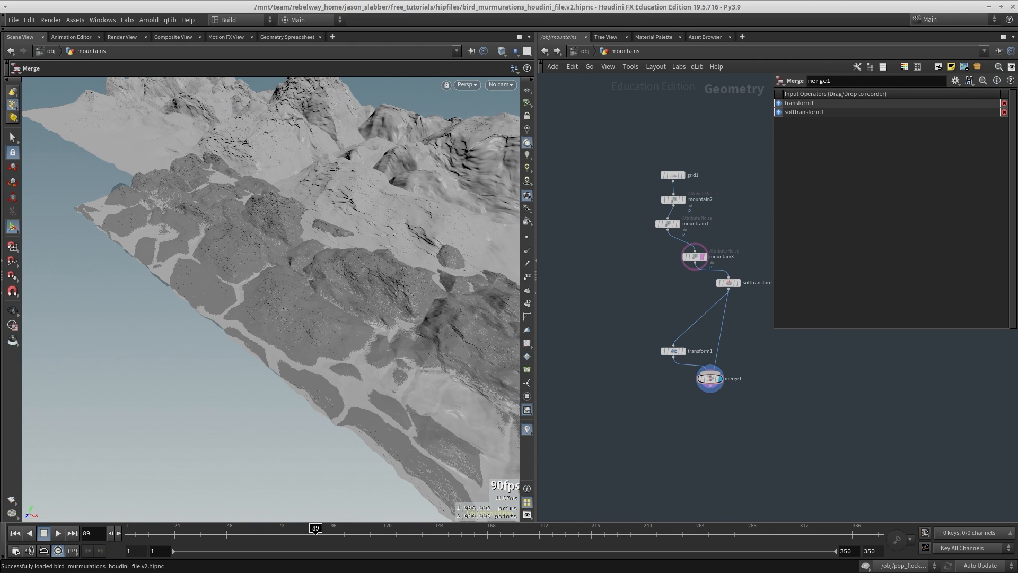
Display the mountain3 attribute noise node's result and bring up the softtransform1 settings
left_click_drag(0, 114, 1017, 48)
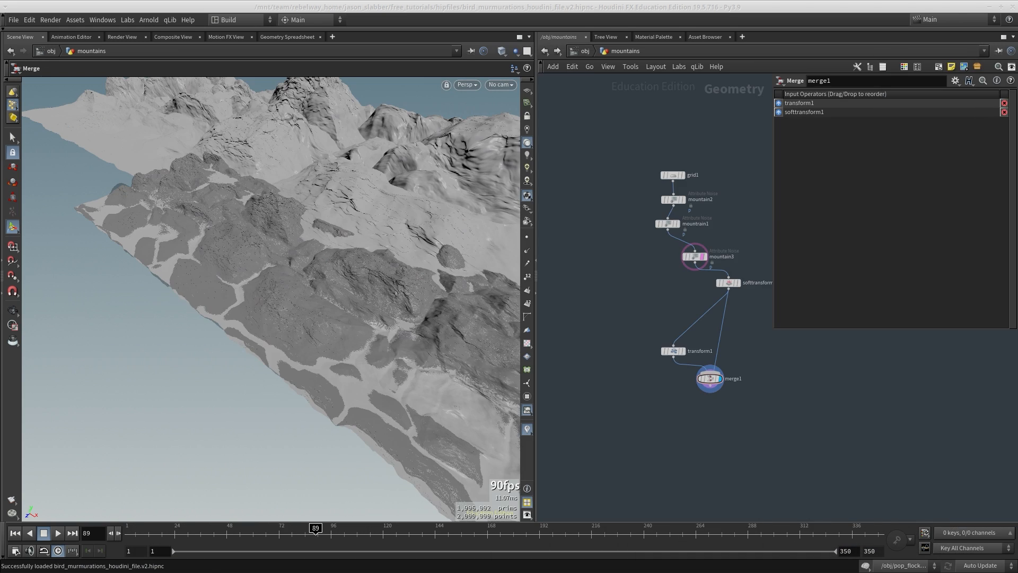
left_click_drag(233, 297, 318, 271, "alt")
key("h")
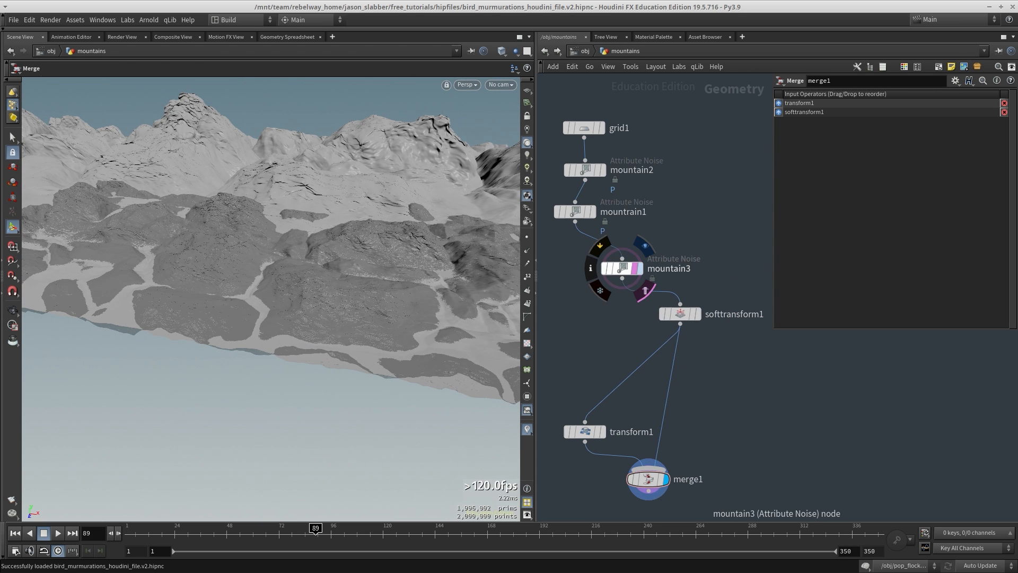
left_click(641, 268)
middle_click_drag(725, 233, 725, 220)
scroll(726, 220, "down", 4)
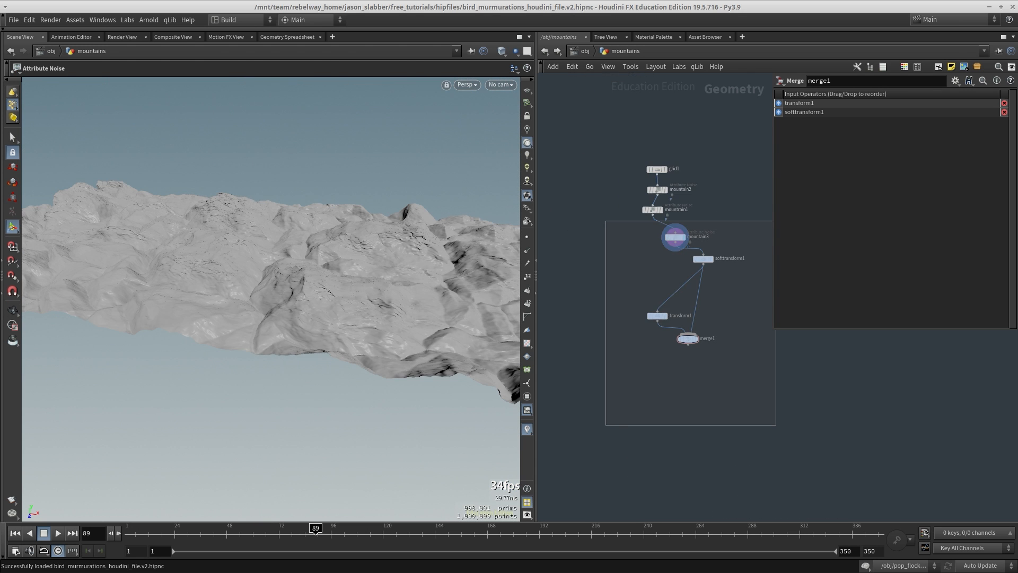
left_click_drag(606, 220, 605, 221)
scroll(656, 243, "up", 5)
left_click_drag(688, 232, 653, 233)
left_click_drag(276, 318, 318, 303, "alt")
left_click(676, 287)
scroll(676, 287, "up", 2)
middle_click_drag(676, 287, 672, 351)
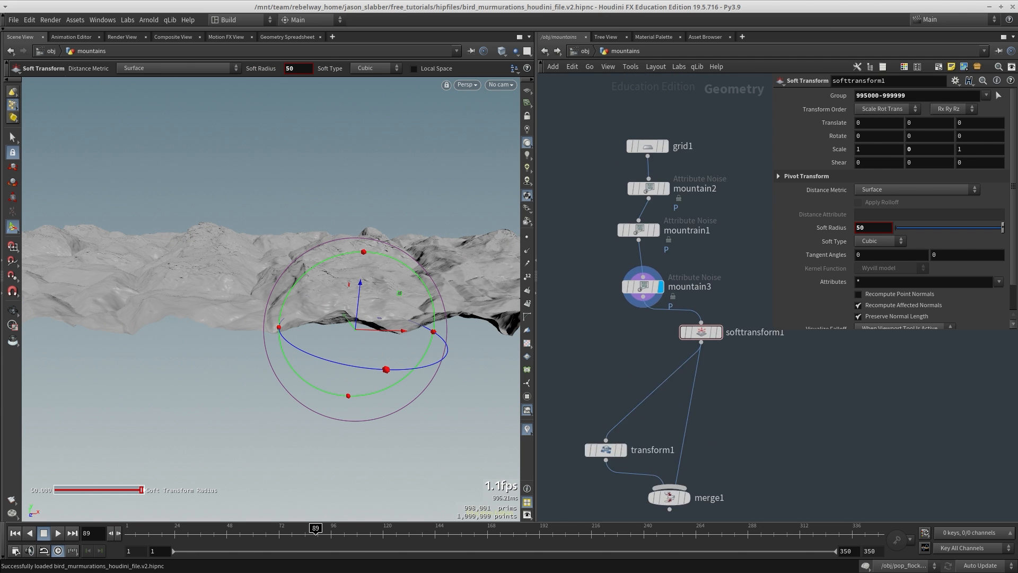
Display grid1 and mountain2 in turn to examine the base plane and its first noise layer
middle_click_drag(722, 124, 680, 228)
left_click(621, 250)
left_click_drag(668, 223, 537, 280)
left_click_drag(328, 207, 401, 224, "alt")
left_click(621, 293)
left_click(604, 293)
middle_click_drag(658, 318, 630, 286)
left_click_drag(318, 238, 392, 350, "alt")
Display the mountrain1 attribute noise node and examine its shapes and noise settings
left_click(584, 303)
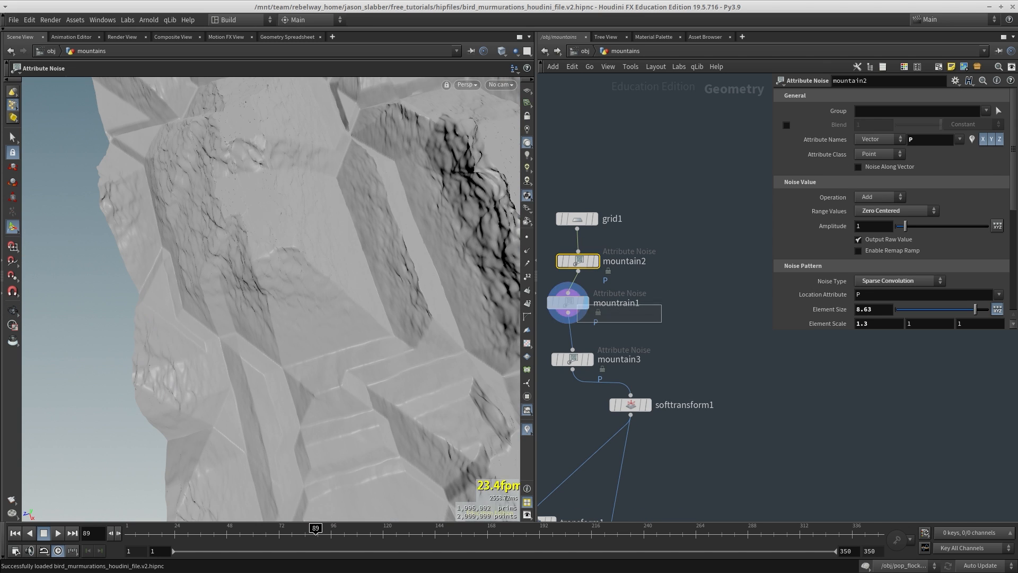
left_click_drag(577, 304, 577, 305)
middle_click_drag(577, 305, 577, 271)
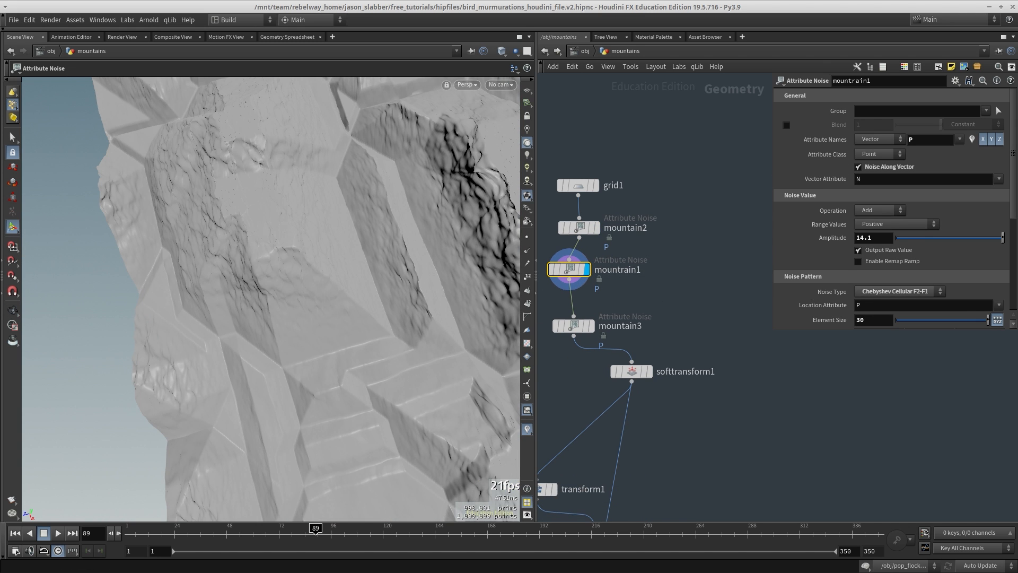
left_click_drag(271, 297, 318, 276, "alt")
right_click_drag(318, 275, 266, 287, "alt")
left_click_drag(266, 286, 358, 260, "alt")
Display the mountain3 attribute noise node and review its noise value and pattern settings
key("r")
left_click(574, 326)
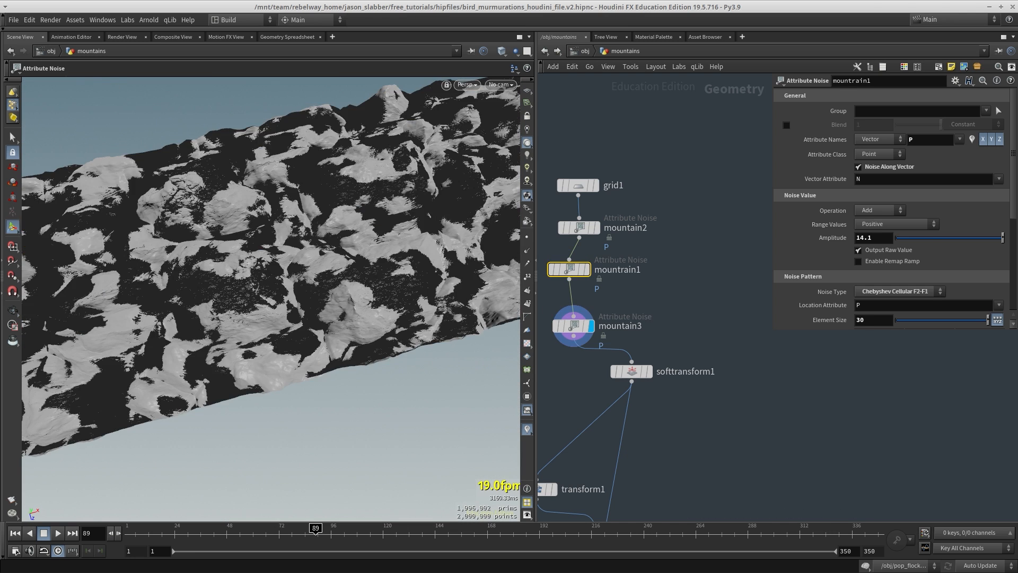
left_click_drag(255, 286, 371, 286, "alt")
right_click_drag(371, 287, 414, 297, "alt")
left_click_drag(414, 297, 361, 286, "alt")
scroll(895, 212, "down", 3)
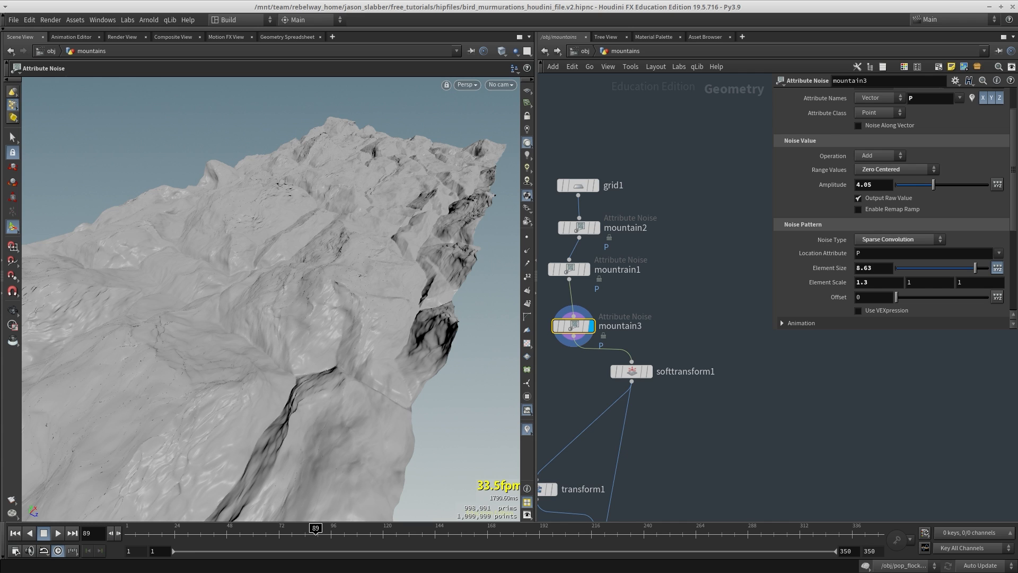
scroll(827, 211, "up", 3)
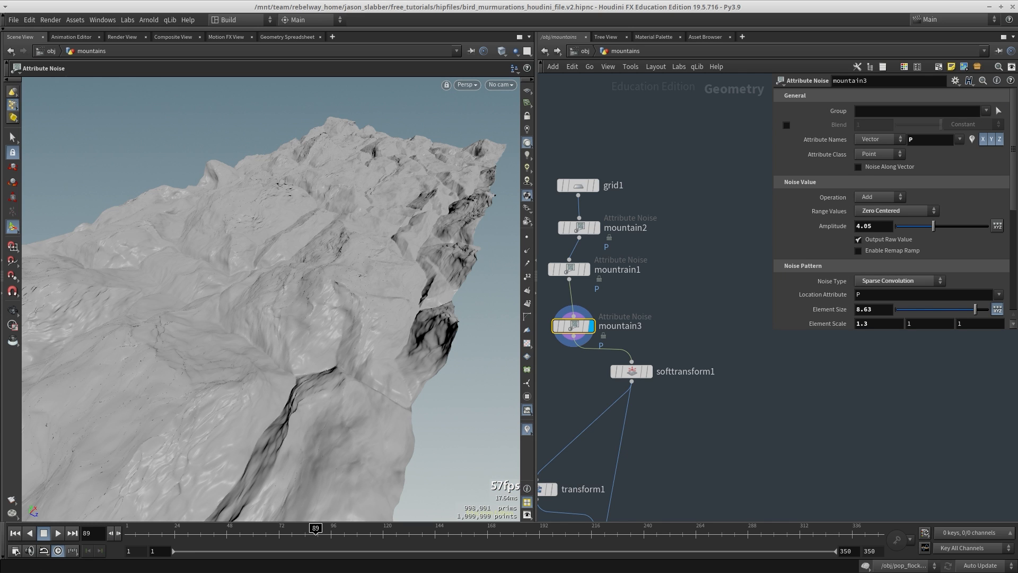
Display softtransform1 and examine its settings and its effect along the terrain's front edge
middle_click_drag(674, 287, 679, 265)
left_click_drag(372, 287, 212, 255, "alt")
scroll(702, 292, "down", 3)
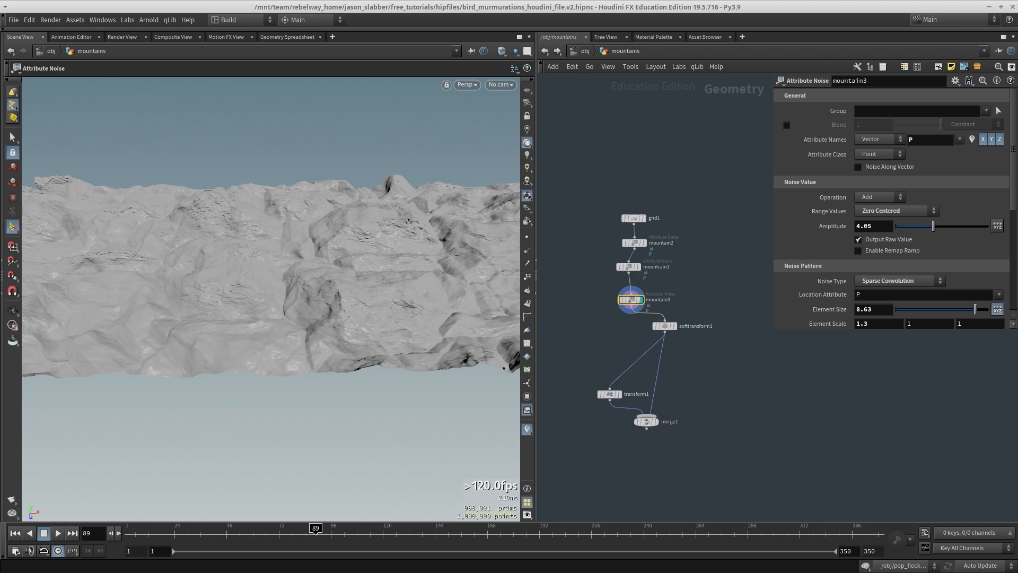
middle_click_drag(699, 323, 693, 290)
scroll(692, 289, "up", 2)
left_click_drag(601, 283, 682, 320)
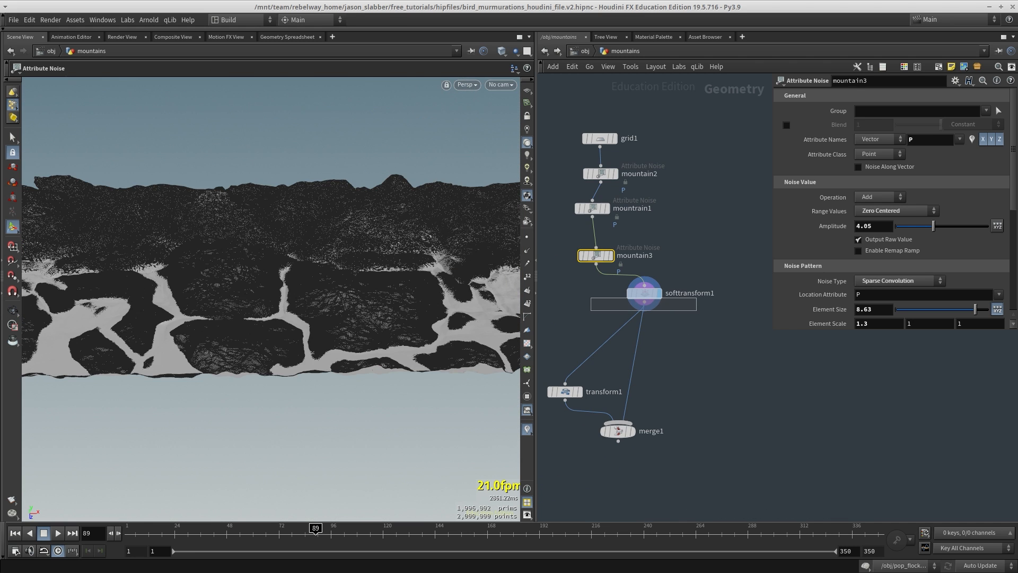
left_click_drag(591, 297, 591, 292)
left_click_drag(372, 297, 254, 313, "alt")
middle_click_drag(339, 318, 305, 238, "alt")
right_click_drag(306, 265, 250, 265, "alt")
left_click_drag(249, 276, 393, 297, "alt")
middle_click_drag(580, 287, 673, 297)
Add a Soft Transform node branching off mountain3 and display it
key("Tab")
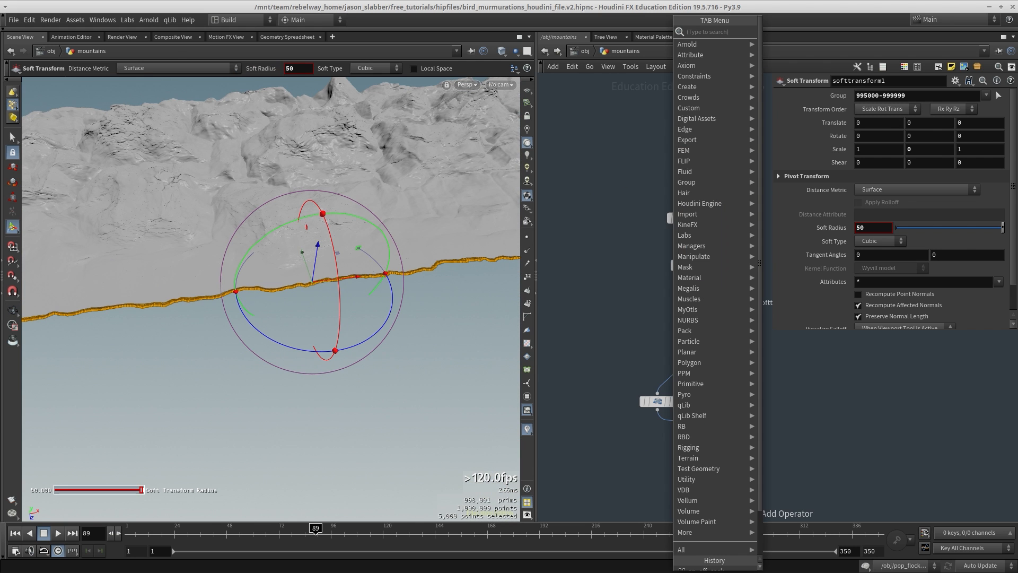
type("soft")
key("Return")
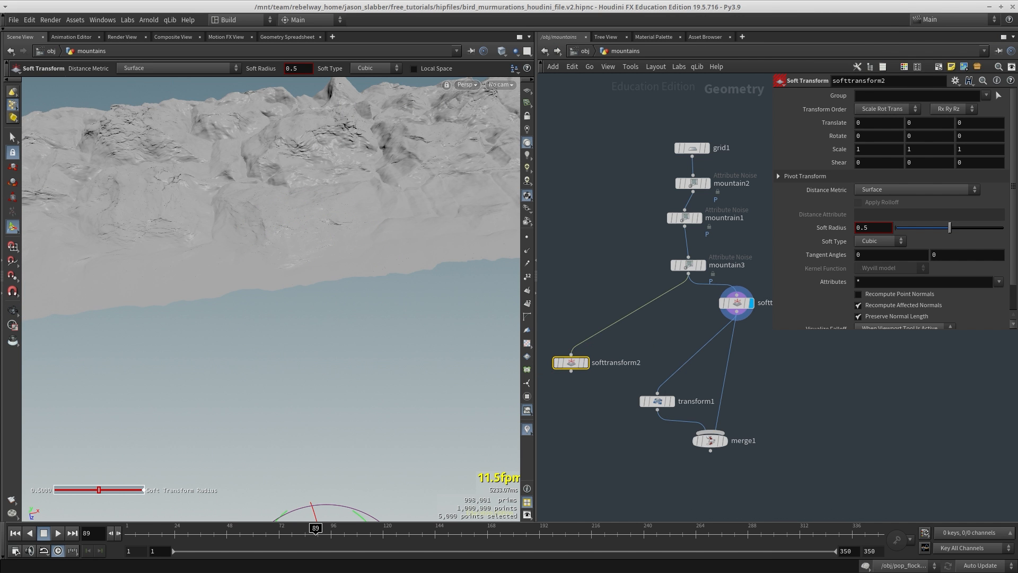
left_click(572, 362)
Show the terrain from the top and bypass the mountain2, mountrain1 and mountain3 noise nodes
key("space+2")
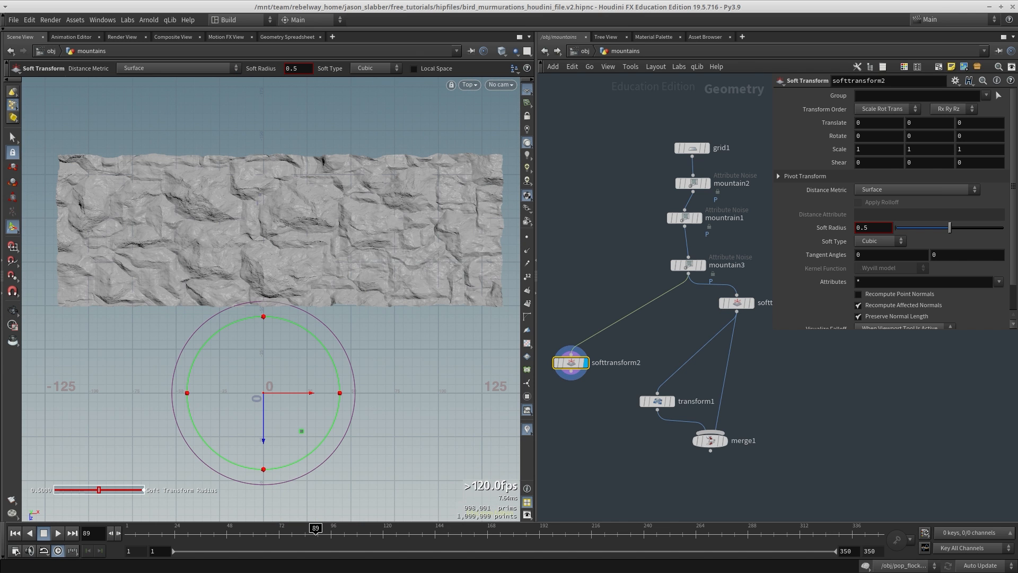
left_click(692, 183)
left_click_drag(594, 262, 581, 384)
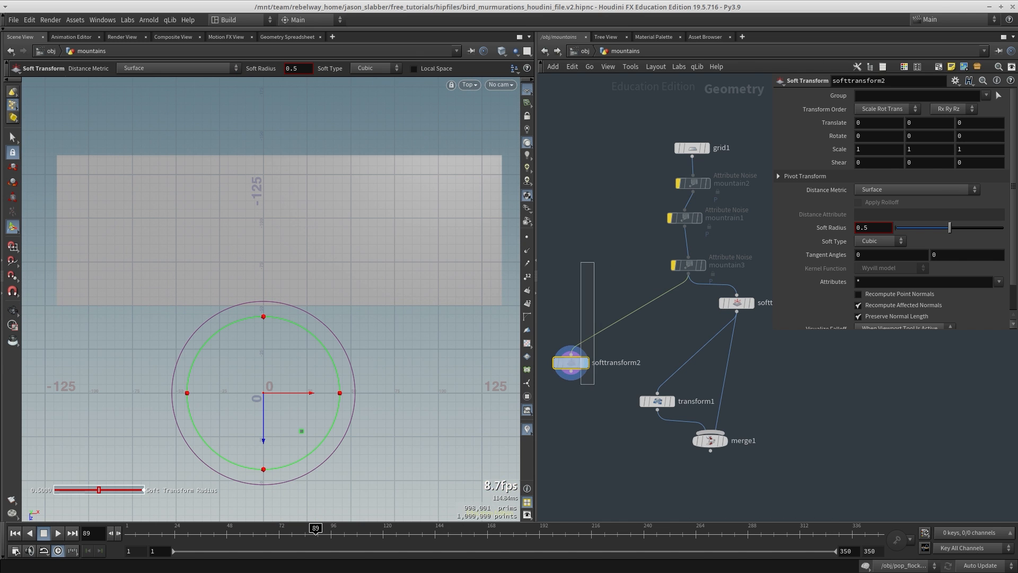
Try to pick the grid's front-edge points as the Soft Transform group, and cut that node
left_click(999, 96)
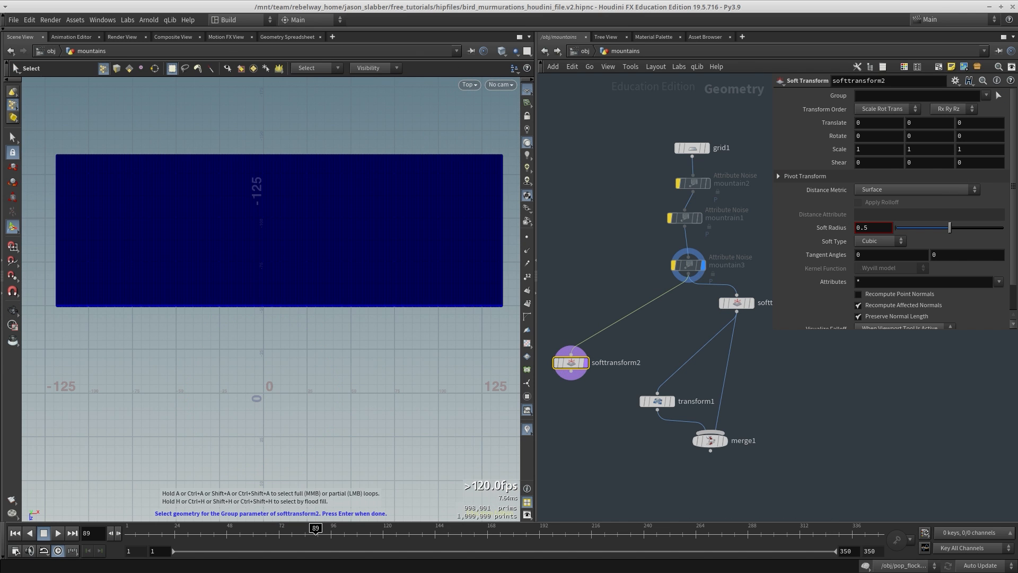
left_click(279, 306)
key("Return")
key("ctrl+x")
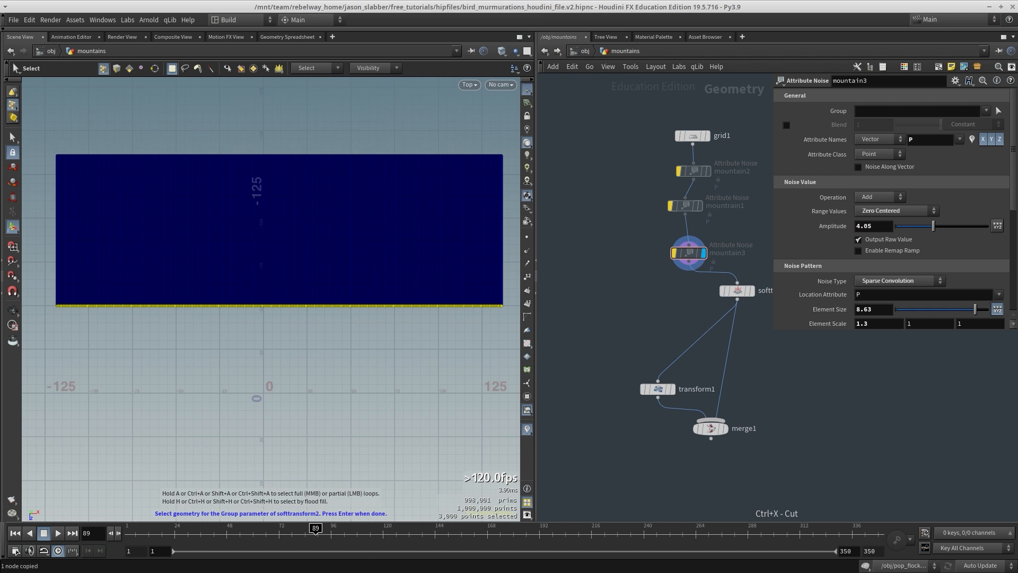
key("grave")
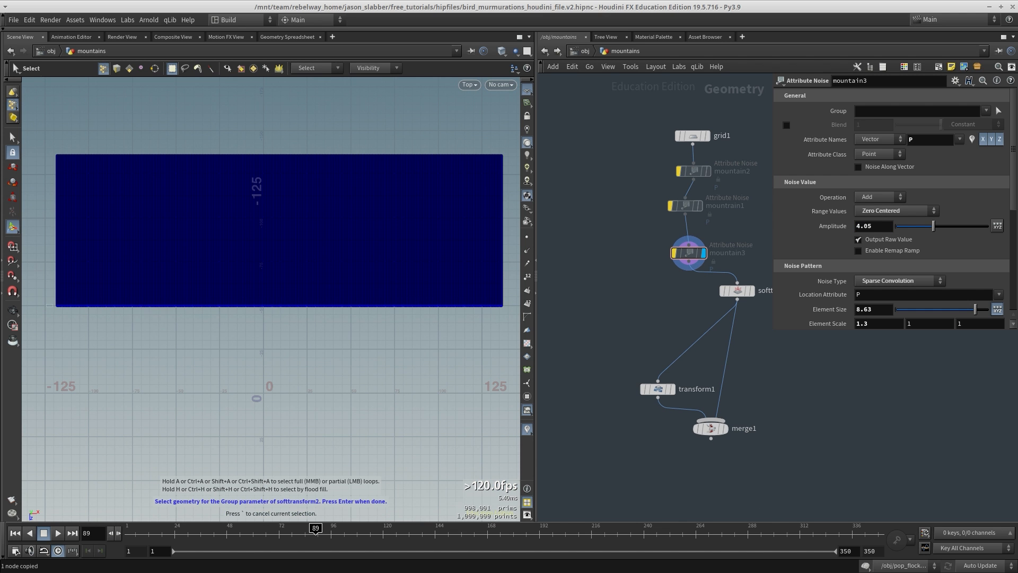
Select the rows of points along the flat grid's front edge and add a Soft Transform to them
left_click_drag(49, 303, 508, 341)
key("Tab")
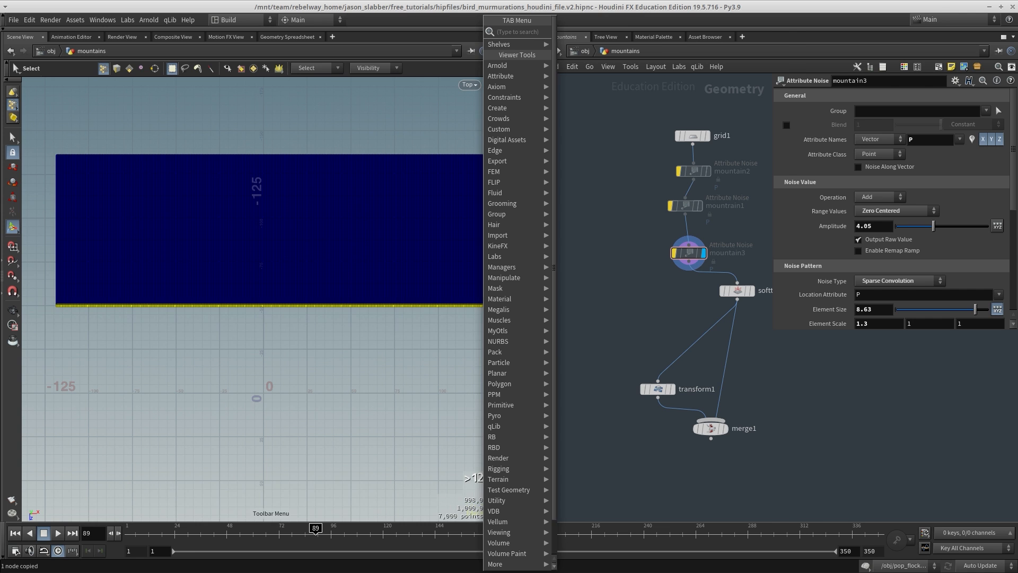
type("soft")
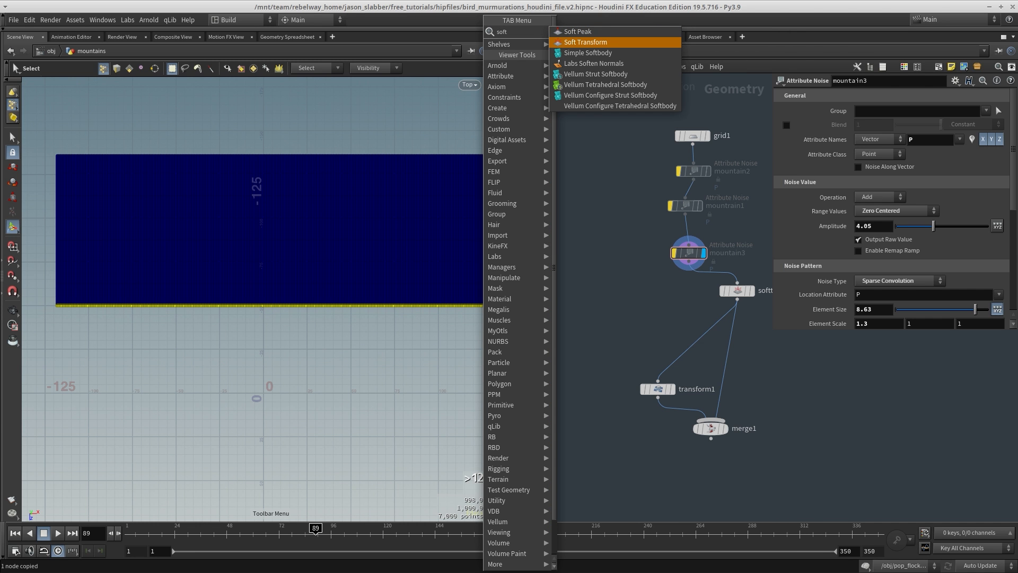
key("Return")
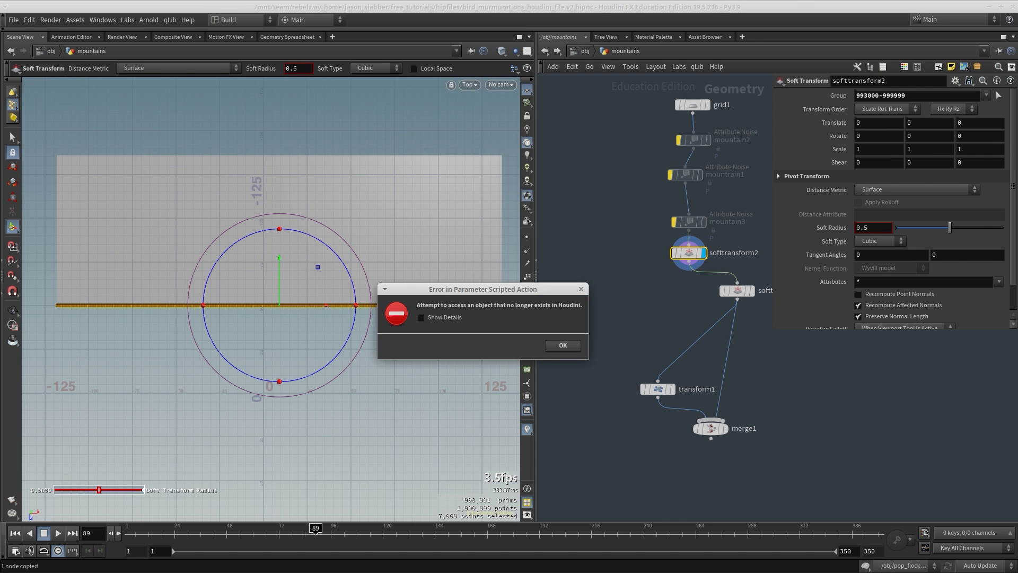
key("Return")
Place softtransform2 on its own branch off mountain3, re-enable the three noise nodes, and return to the perspective view
left_click_drag(689, 253, 597, 310)
left_click_drag(639, 131, 707, 237)
key("space+1")
left_click_drag(382, 249, 286, 297, "alt")
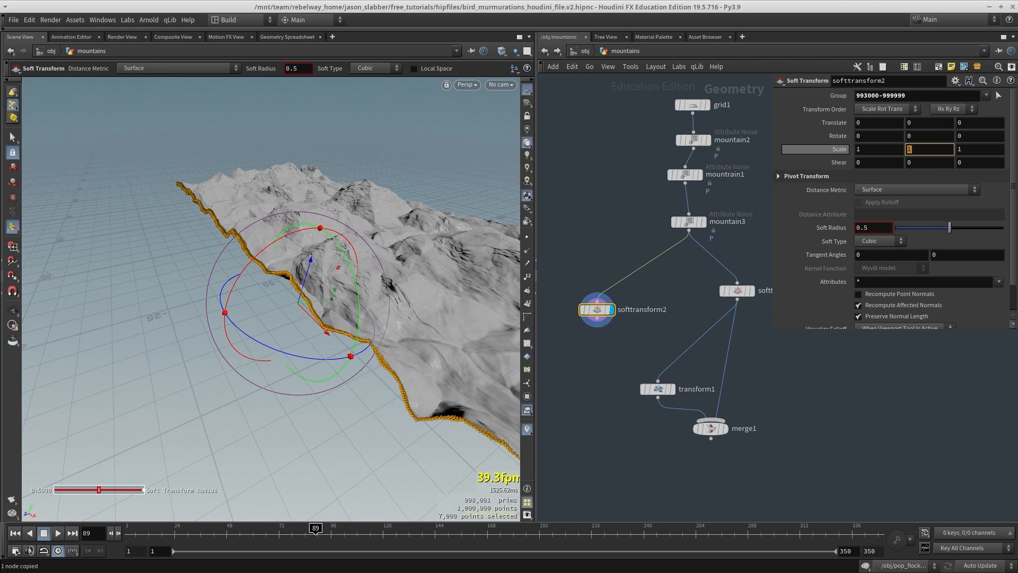
Flatten the terrain's front edge by setting softtransform2's Y scale to 0 and soft radius to 80
key("Return")
left_click_drag(371, 297, 265, 252, "alt")
middle_click_drag(874, 227, 960, 182)
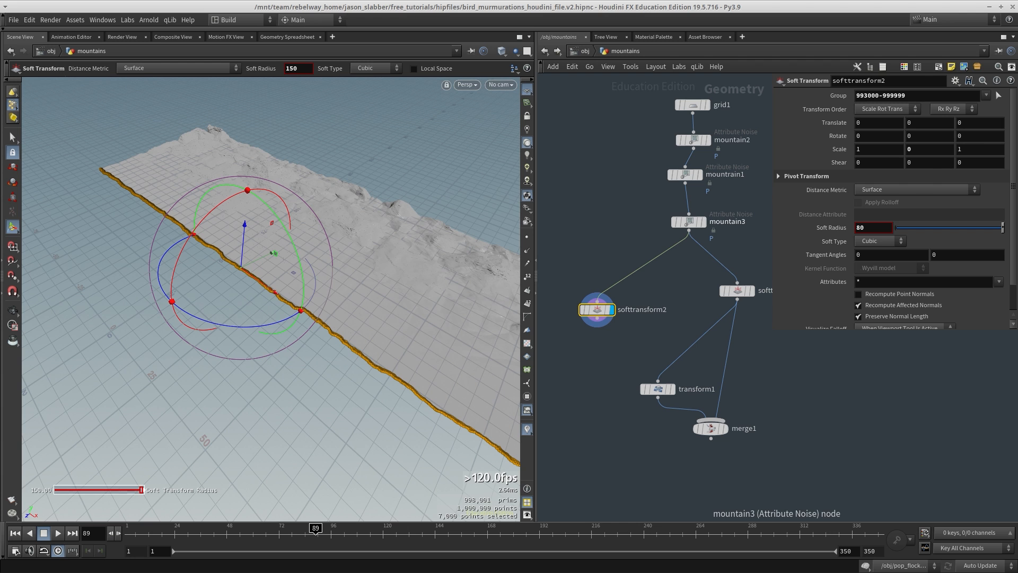
left_click_drag(339, 297, 228, 254, "alt")
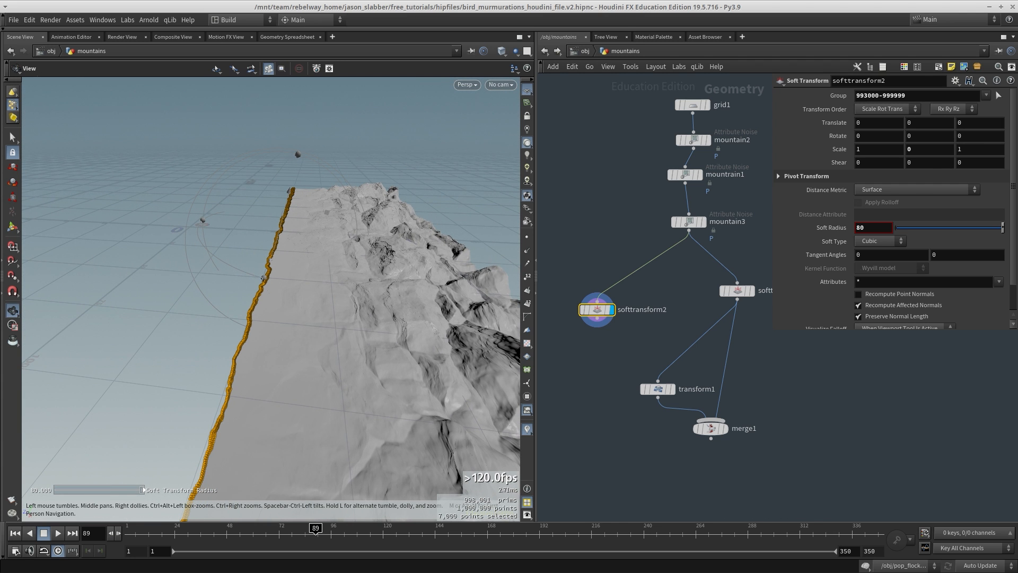
left_click_drag(271, 297, 297, 297, "alt")
Display the original softtransform1 node and review its edge flattening and settings
middle_click_drag(658, 340, 612, 327)
left_click(706, 279)
left_click_drag(643, 261, 697, 322)
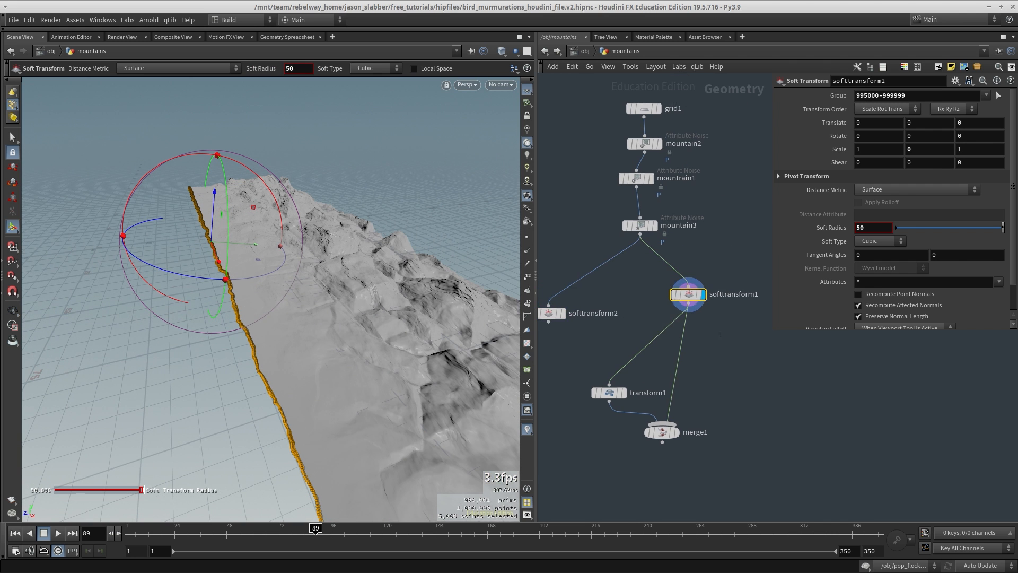
scroll(701, 253, "up", 3)
scroll(685, 296, "down", 3)
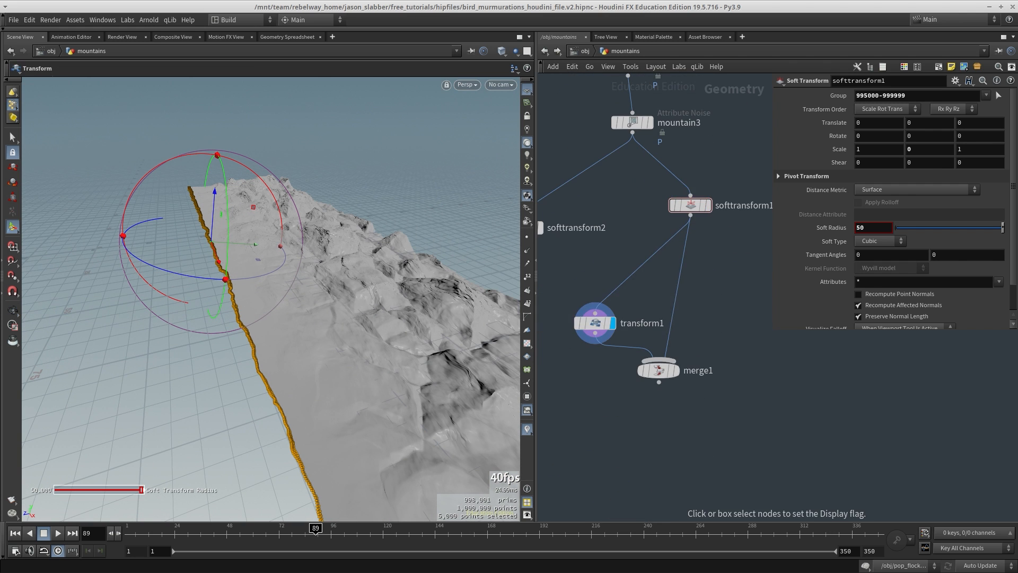
Display the transform1 node and inspect the transform values of the mountain copy
left_click(613, 323)
left_click(595, 323)
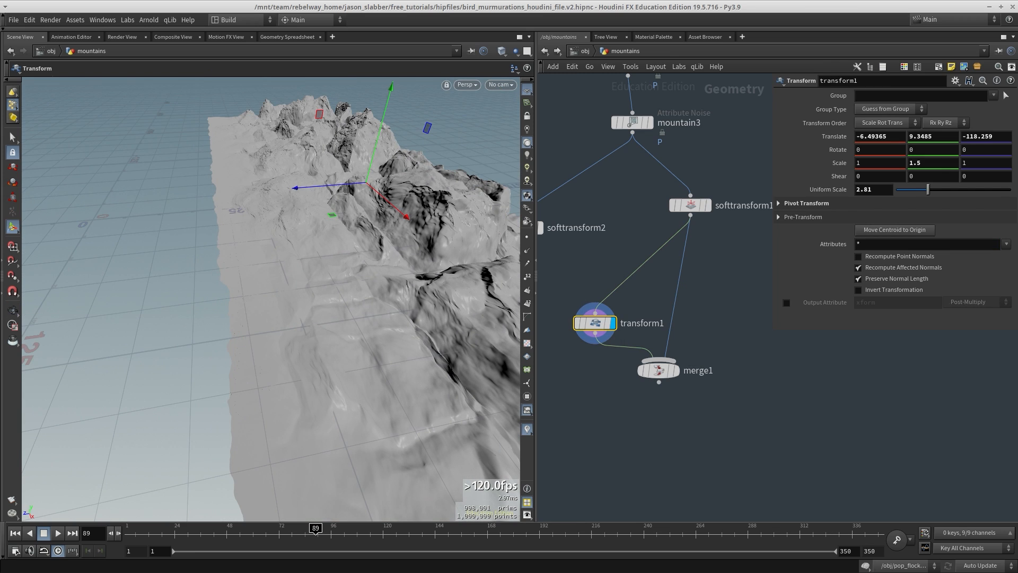
key("r")
Display merge1 to view both mountain ranges together and return to the object level
left_click_drag(700, 416, 605, 328)
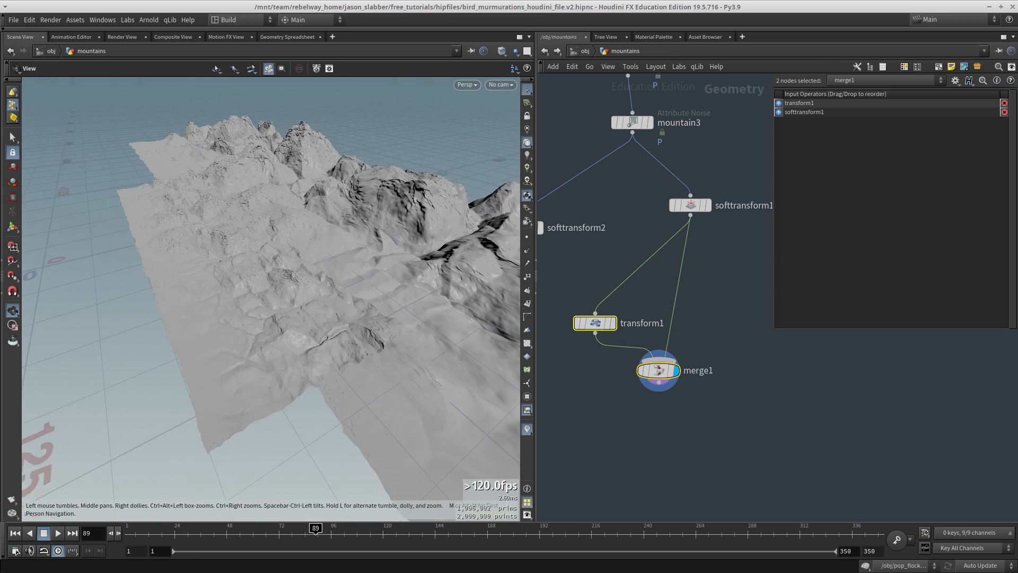
left_click_drag(318, 329, 297, 255)
left_click_drag(334, 350, 431, 339)
key("u")
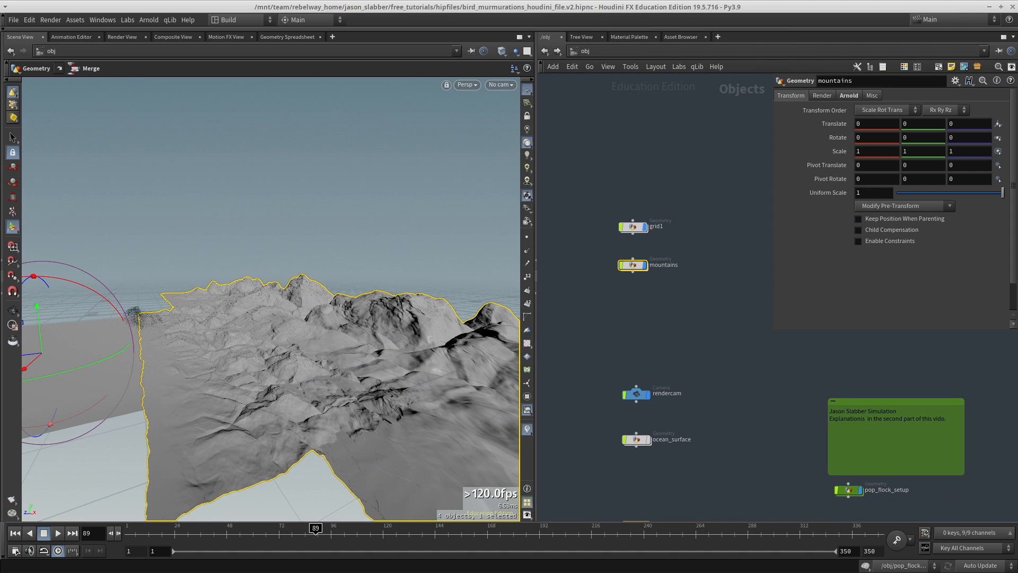
Hide the mountains object and select grid1 to inspect the plane in the scene
left_click_drag(265, 344, 265, 254)
left_click(619, 208)
scroll(245, 212, "up", 3)
left_click_drag(265, 298, 281, 265, "alt")
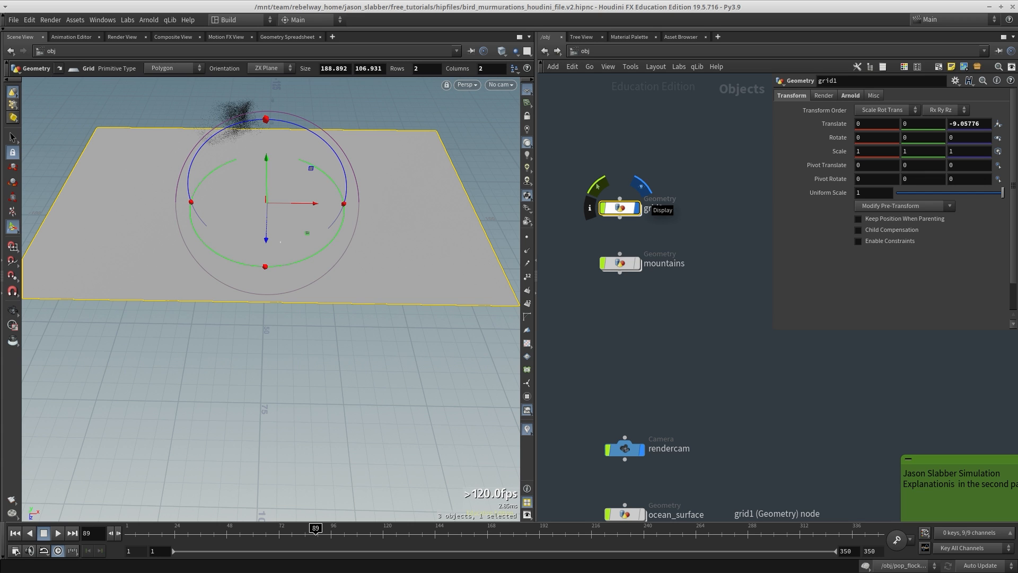
Hide grid1, display the ocean_surface object, and enter its geometry network
middle_click_drag(705, 403, 692, 198)
left_click(612, 309)
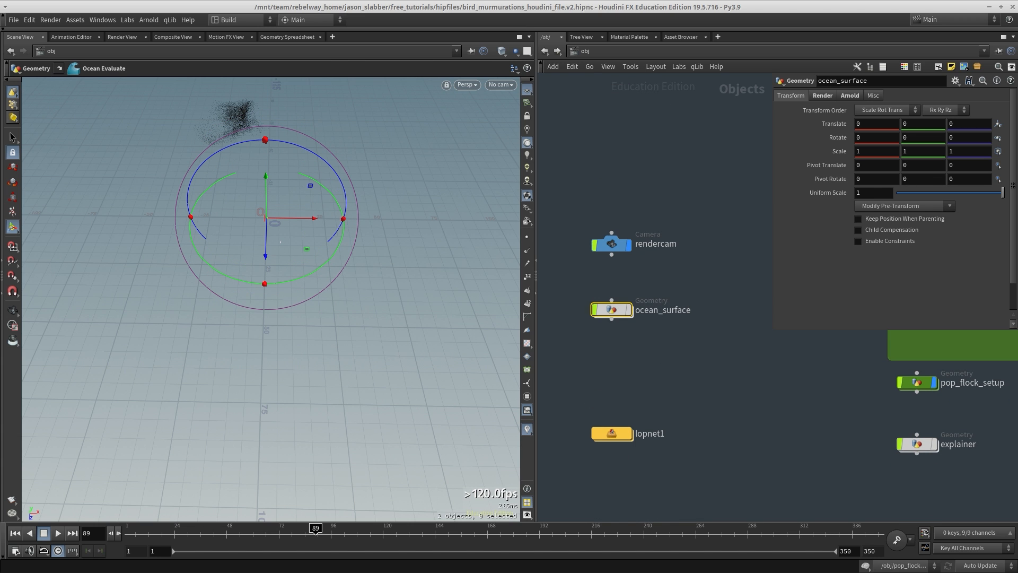
key("r")
left_click_drag(542, 276, 664, 358)
double_click(611, 310)
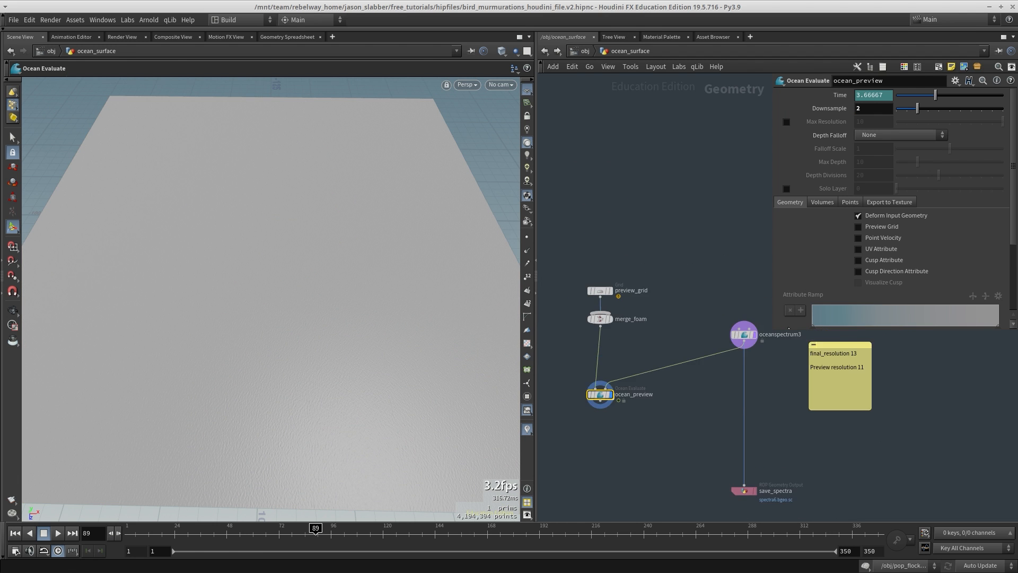
Display the preview_grid node and examine the flat 200 by 200 grid that feeds the ocean
scroll(624, 261, "up", 3)
left_click_drag(627, 244, 553, 322)
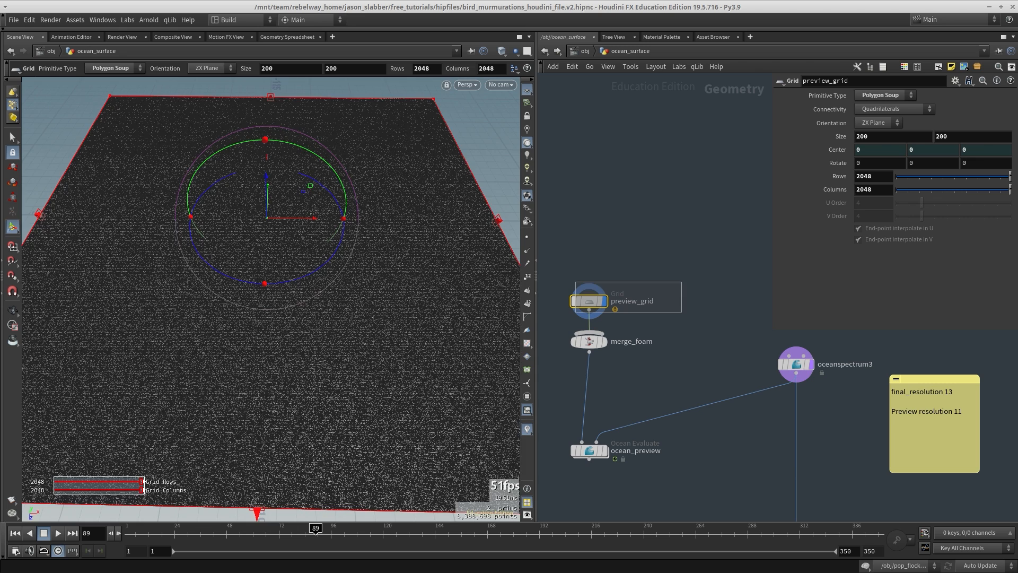
left_click(604, 301)
right_click_drag(336, 238, 287, 238, "alt")
left_click_drag(286, 239, 297, 266, "alt")
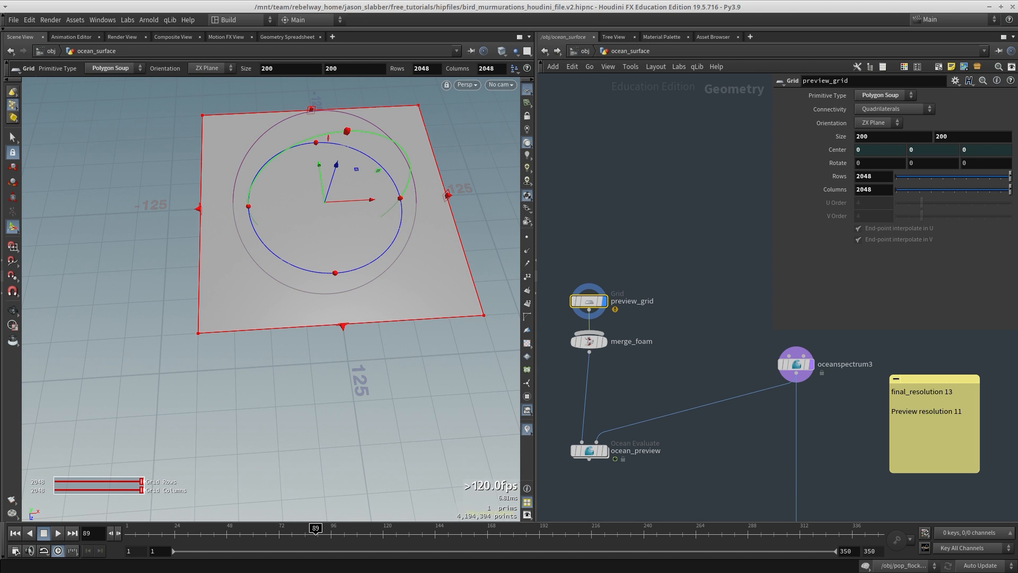
Switch the update mode to Manual and select oceanspectrum3 to inspect its Resolution Exponent
middle_click_drag(711, 403, 645, 317)
scroll(575, 363, "down", 2)
left_click_drag(686, 270, 721, 332)
middle_click_drag(720, 332, 702, 358)
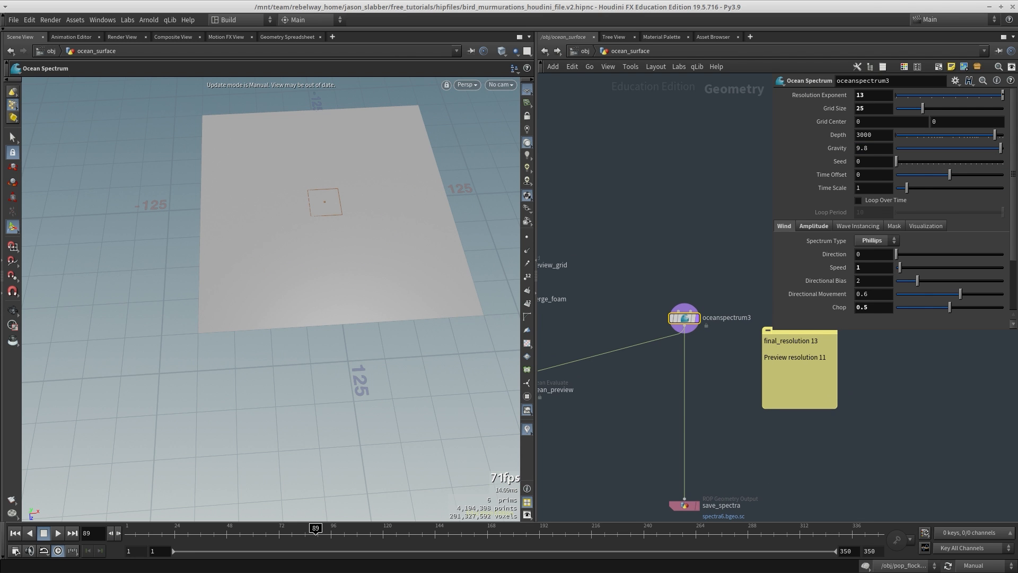
double_click(873, 95)
Switch to djv to check the water in the rendered comp, and return to the oceanspectrum3 parameters in Houdini
key("alt+Tab")
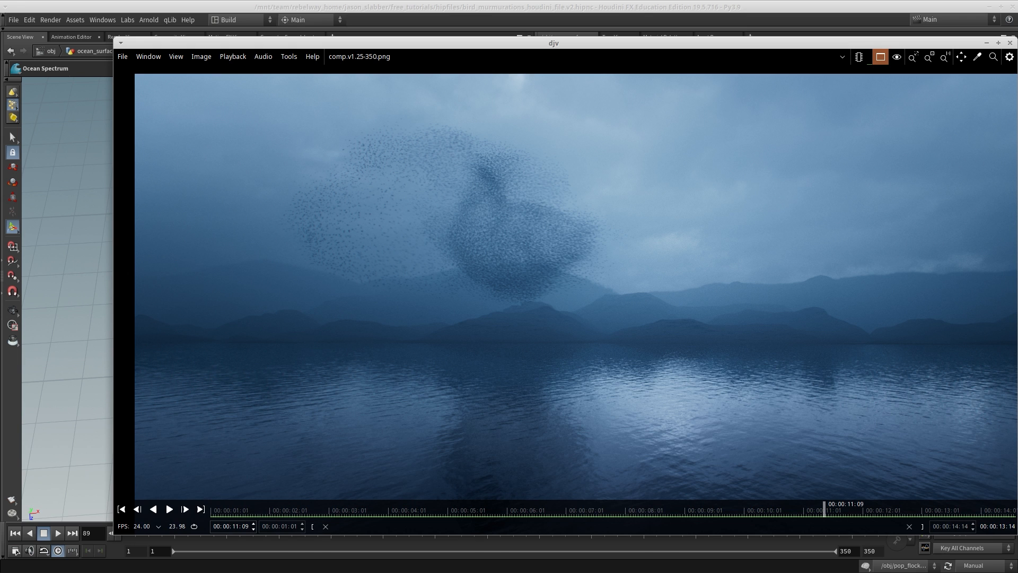
key("alt+Tab")
left_click(857, 95)
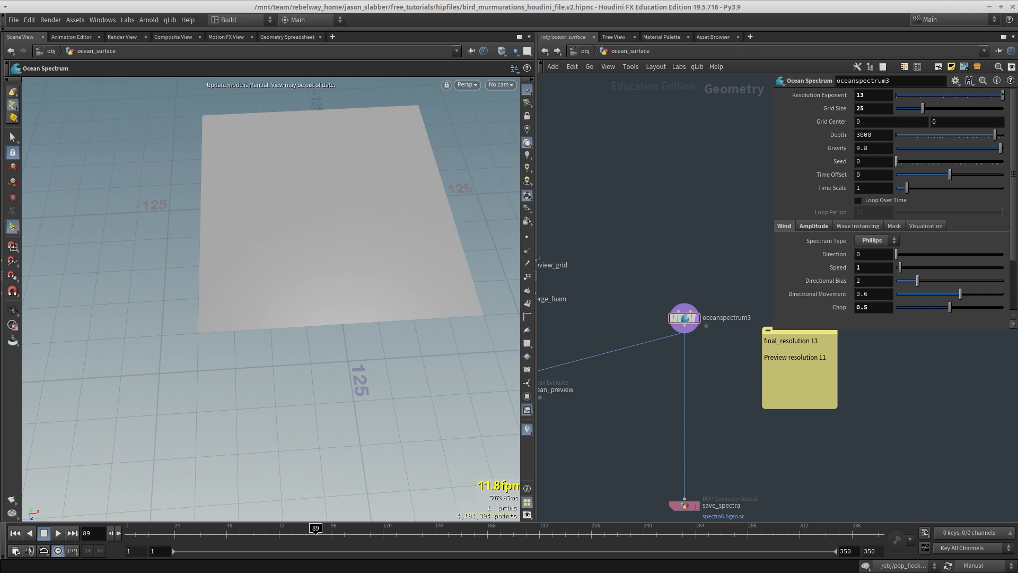
Add a new Ocean Spectrum node above oceanspectrum3 in the network
left_click(685, 319)
key("Tab")
type("ocean")
key("Down")
key("Down")
key("Down")
key("Return")
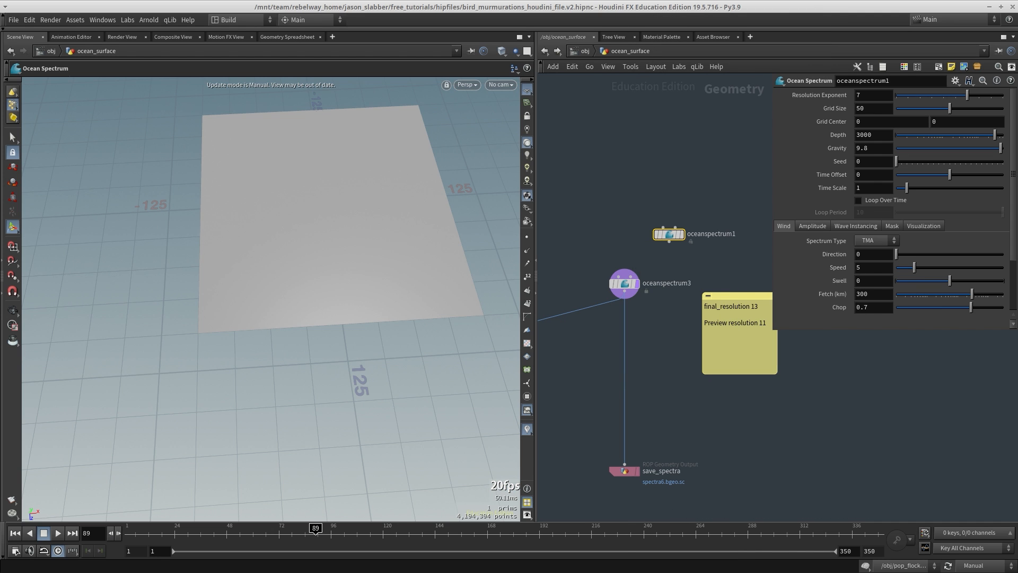
Set the new ocean spectrum's Resolution Exponent to 11 and shift the node slightly aside
left_click(873, 95)
type("11")
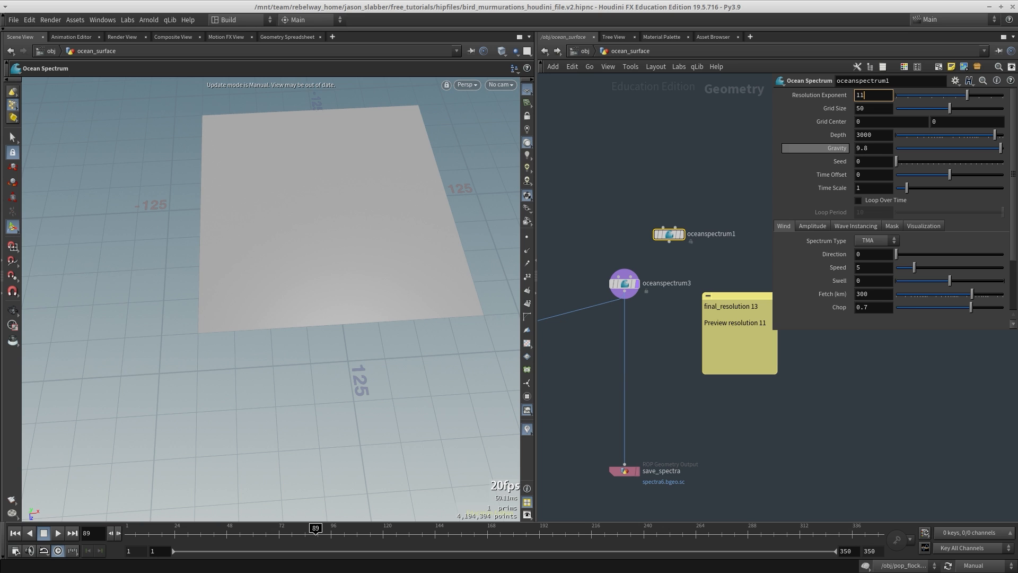
key("Return")
left_click_drag(680, 235, 695, 235)
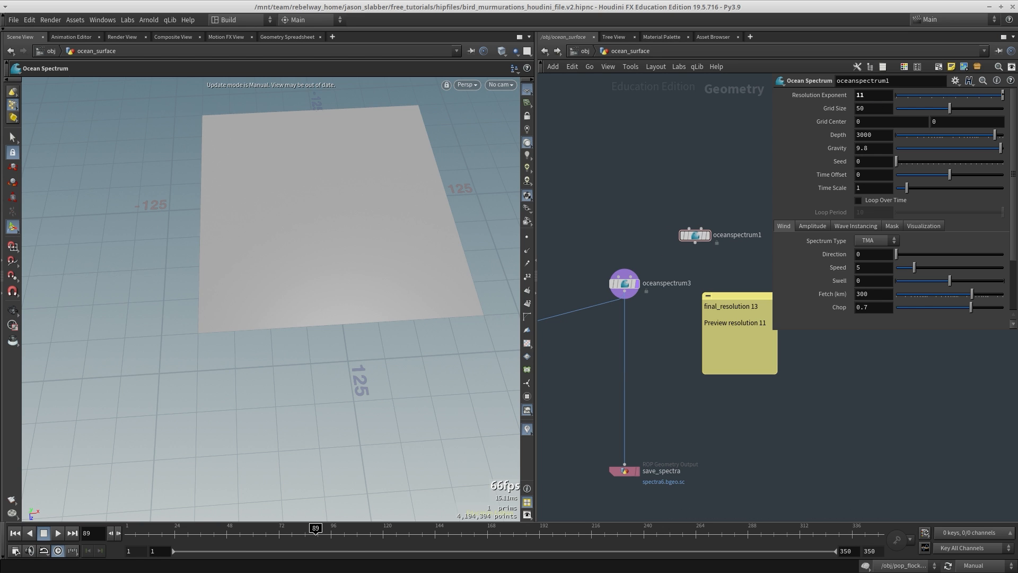
Connect oceanspectrum1 to the second input of ocean_preview in place of oceanspectrum3
left_click(625, 283)
left_click_drag(681, 178, 727, 253)
middle_click_drag(539, 321, 591, 285)
scroll(591, 286, "down", 3)
left_click_drag(591, 286, 641, 225)
middle_click_drag(573, 245, 634, 205)
scroll(634, 206, "up", 2)
Reduce preview_grid's resolution to 1048 rows and 1048 columns
left_click_drag(542, 173, 625, 213)
left_click(861, 176)
key("BackSpace")
type("1")
left_click(860, 190)
key("BackSpace")
type("1")
middle_click_drag(690, 265, 688, 286)
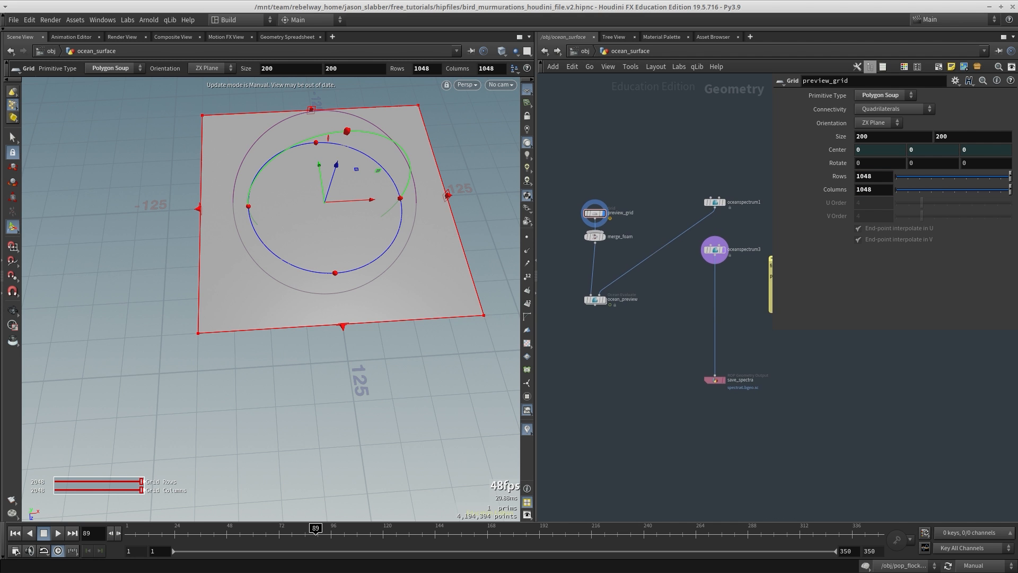
Display the ocean_preview node and return the update mode to Auto Update
scroll(625, 222, "up", 3)
left_click(595, 335)
left_click_drag(561, 307, 621, 377)
middle_click_drag(621, 377, 615, 402)
key("F9")
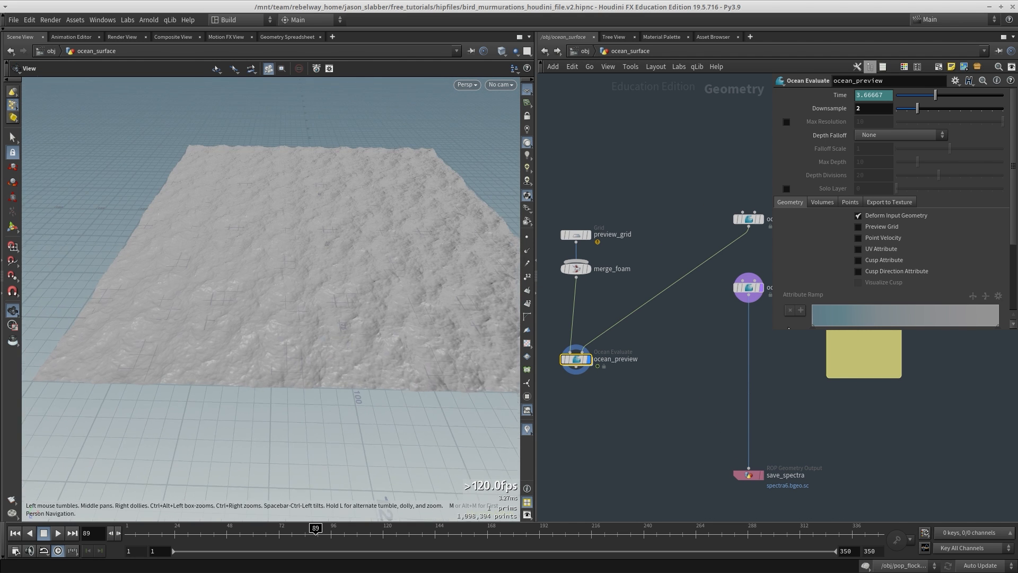
Set the Grid Size of oceanspectrum1 to 25
middle_click_drag(753, 265, 688, 300)
left_click(683, 253)
double_click(873, 109)
type("25")
key("Return")
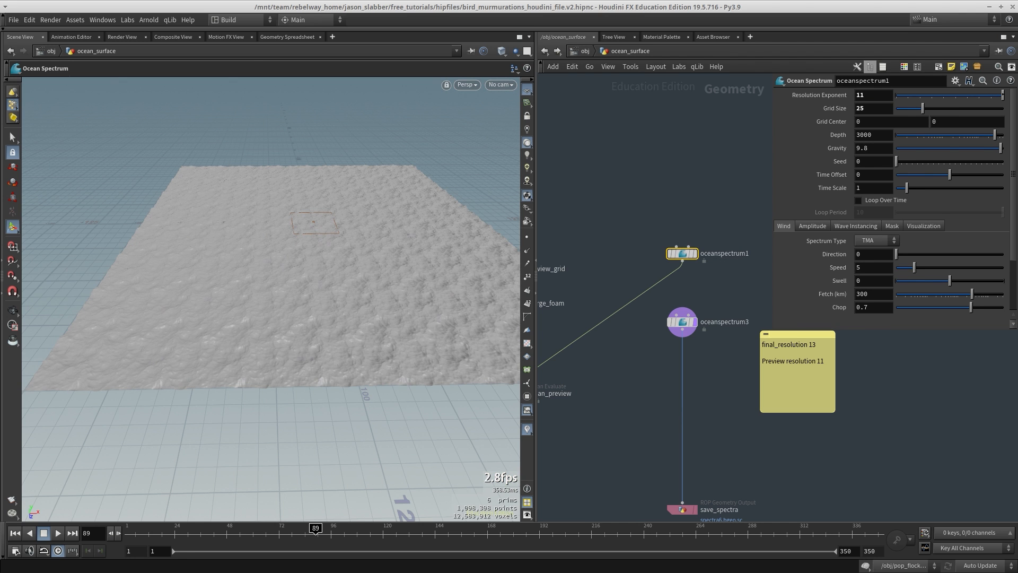
Change oceanspectrum1's Spectrum Type to Phillips and examine the waves up close
left_click(876, 240)
left_click(872, 250)
key("Escape")
left_click_drag(271, 297, 270, 275)
right_click_drag(270, 276, 334, 276)
left_click_drag(334, 276, 334, 270)
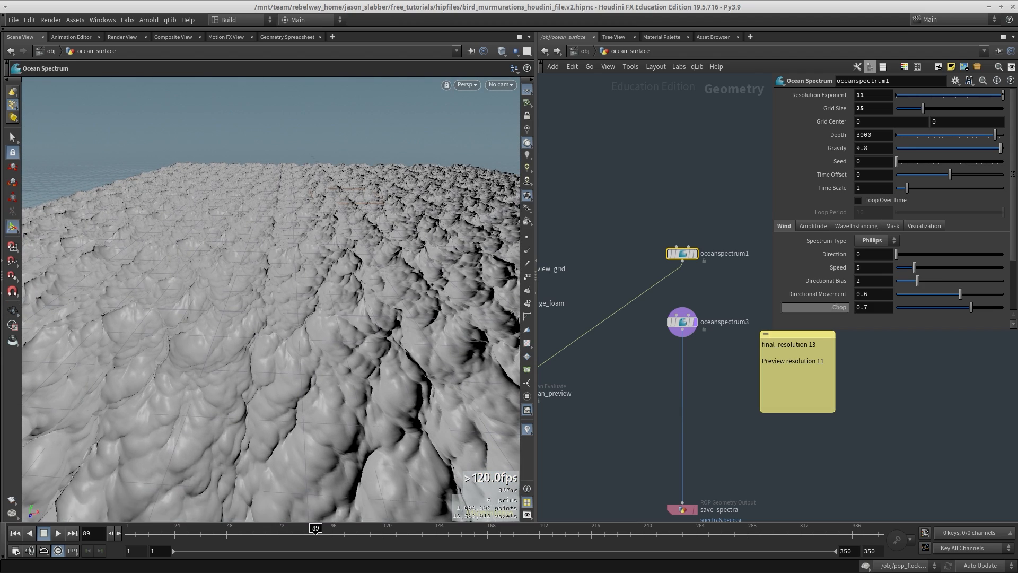
right_click_drag(270, 297, 302, 297)
mouse_move(302, 297)
left_mouse_down()
mouse_move(302, 275)
mouse_move(278, 305)
mouse_move(300, 313)
left_mouse_up()
key("Return")
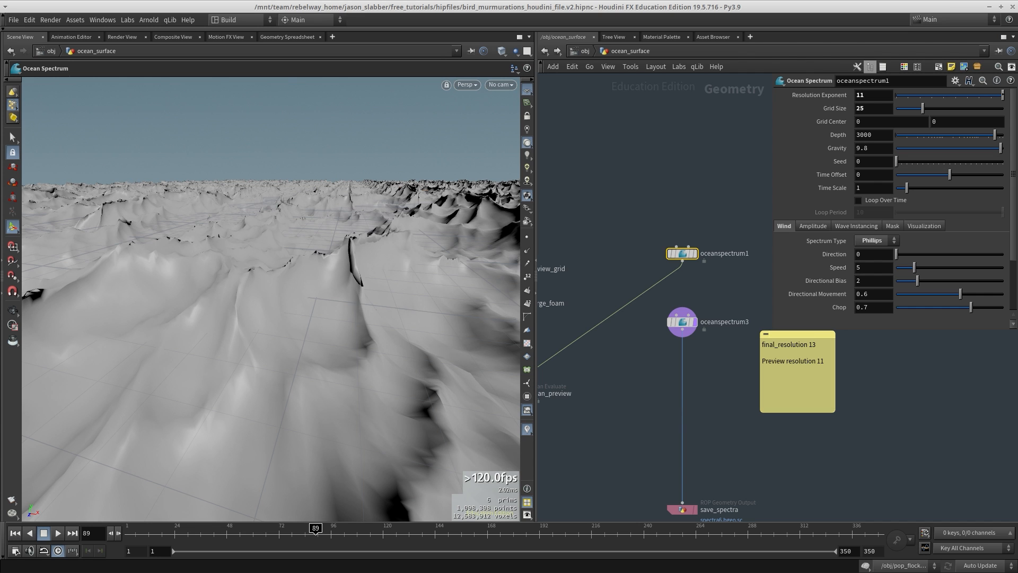
Set oceanspectrum1's wind Chop to 0.5 and check the wave peaks
key("Tab")
key("Return")
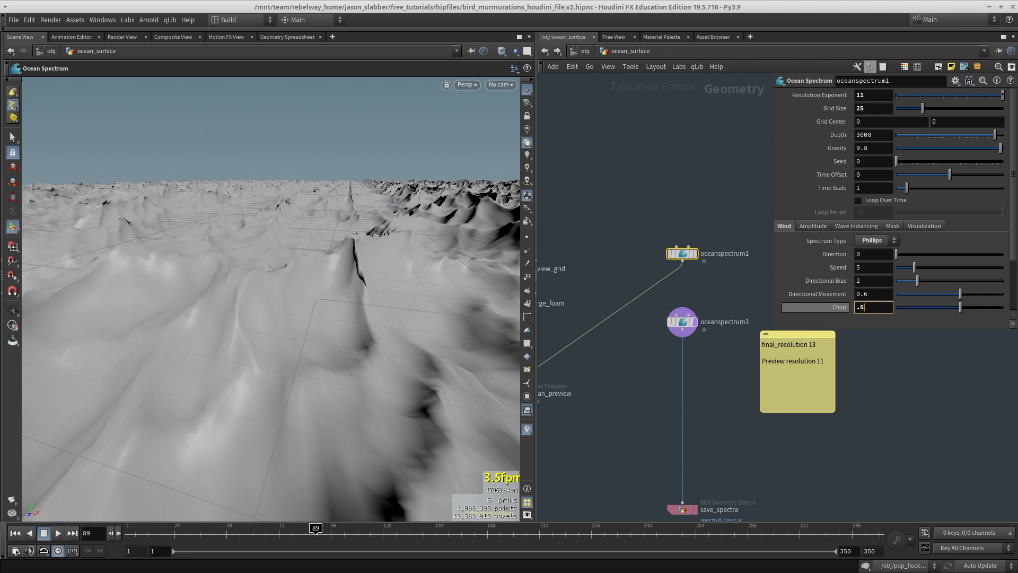
type("5")
key("Return")
key("Escape")
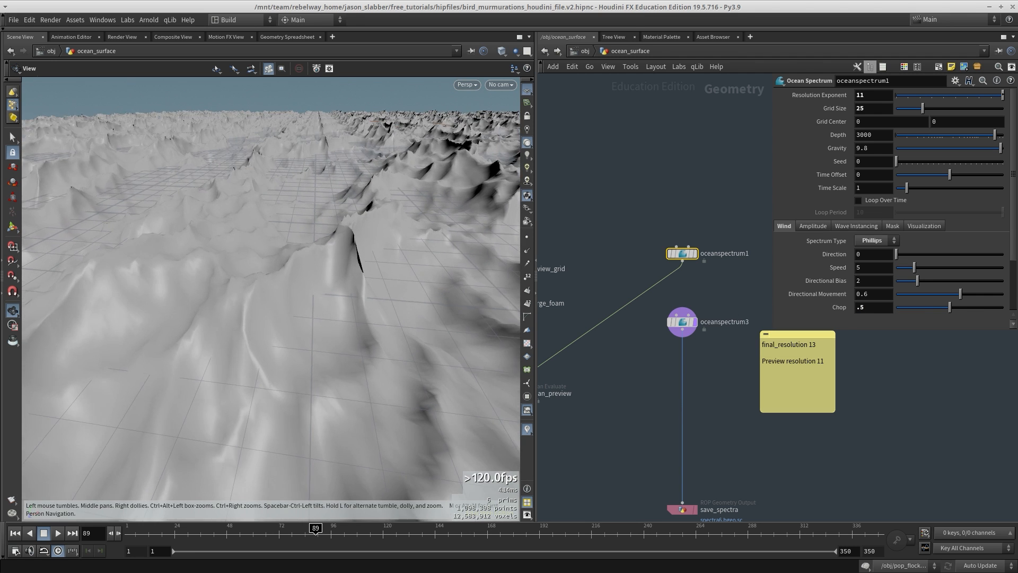
left_click_drag(329, 307, 329, 286)
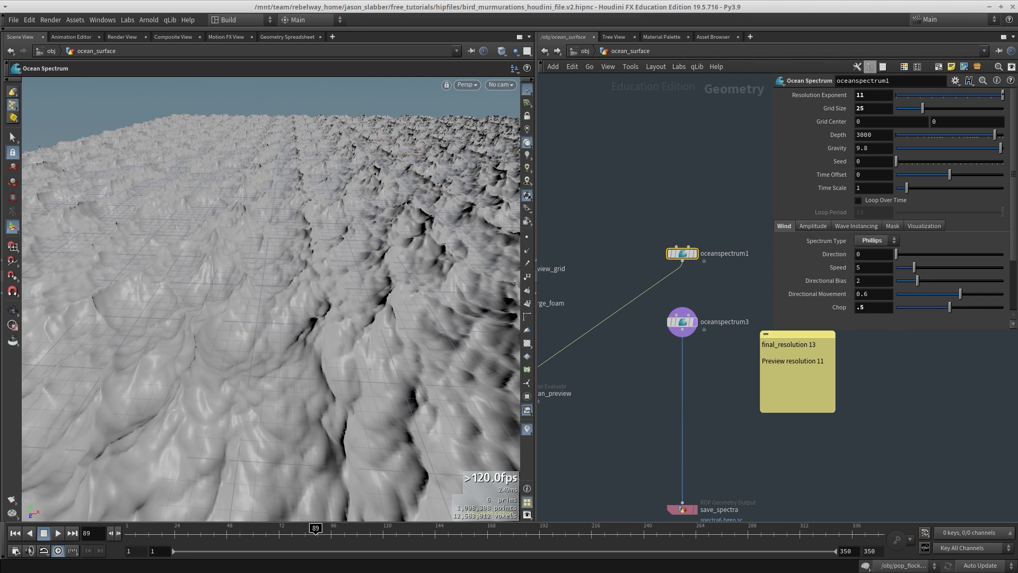
Set the amplitude Scale of oceanspectrum1 to 0.5
left_click(812, 226)
double_click(873, 265)
type(".5")
key("Return")
key("Escape")
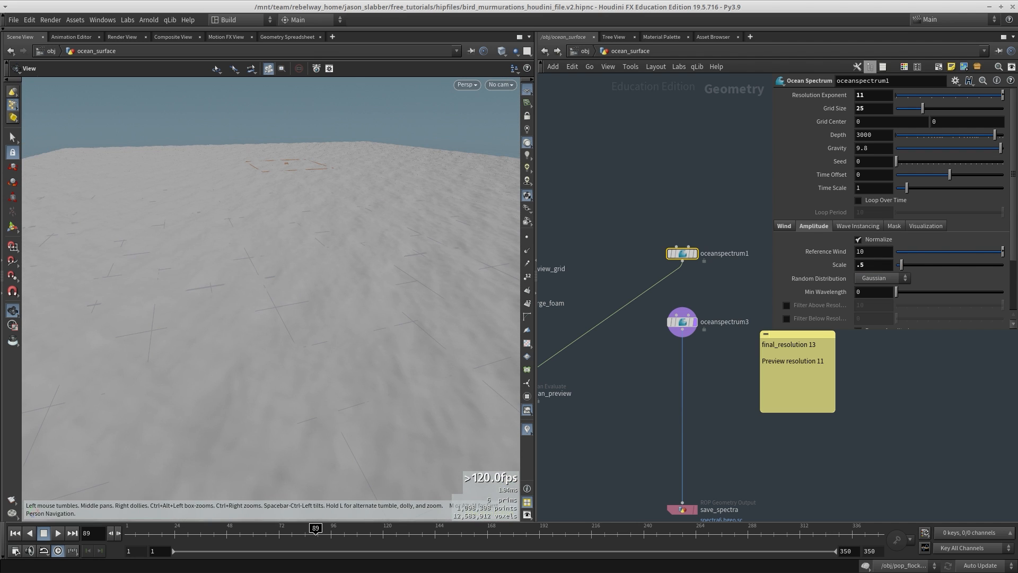
Set oceanspectrum1's wind Speed to 1 and view the calmer ocean surface
left_click(784, 226)
type("1")
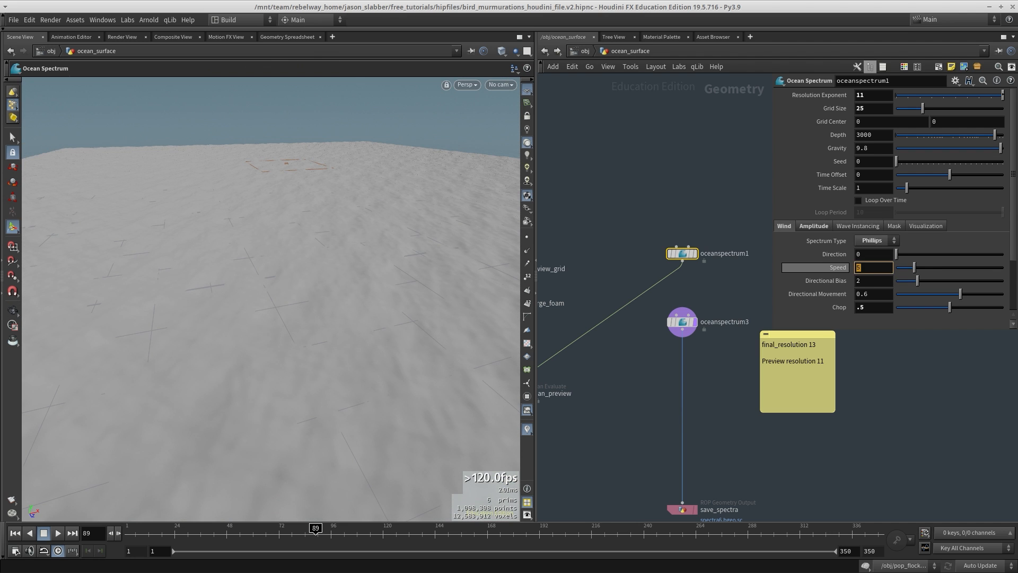
key("Return")
key("Escape")
left_click_drag(270, 297, 197, 355)
Select preview_grid and inspect its size and row and column settings
scroll(683, 328, "down", 3)
middle_click_drag(660, 301, 683, 316)
scroll(684, 317, "up", 2)
left_click_drag(646, 271, 552, 306)
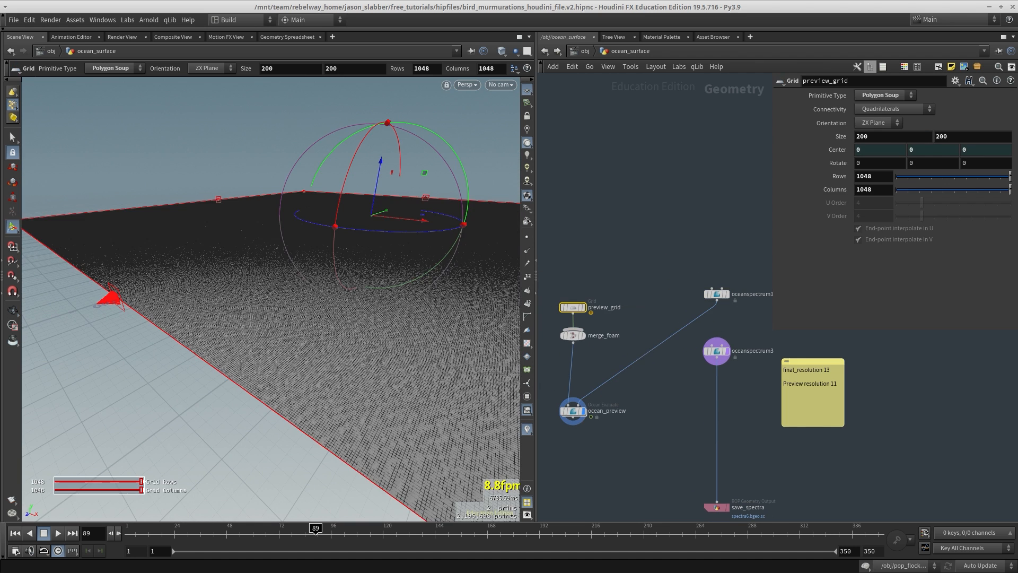
left_click(645, 287)
middle_click_drag(645, 287, 609, 213)
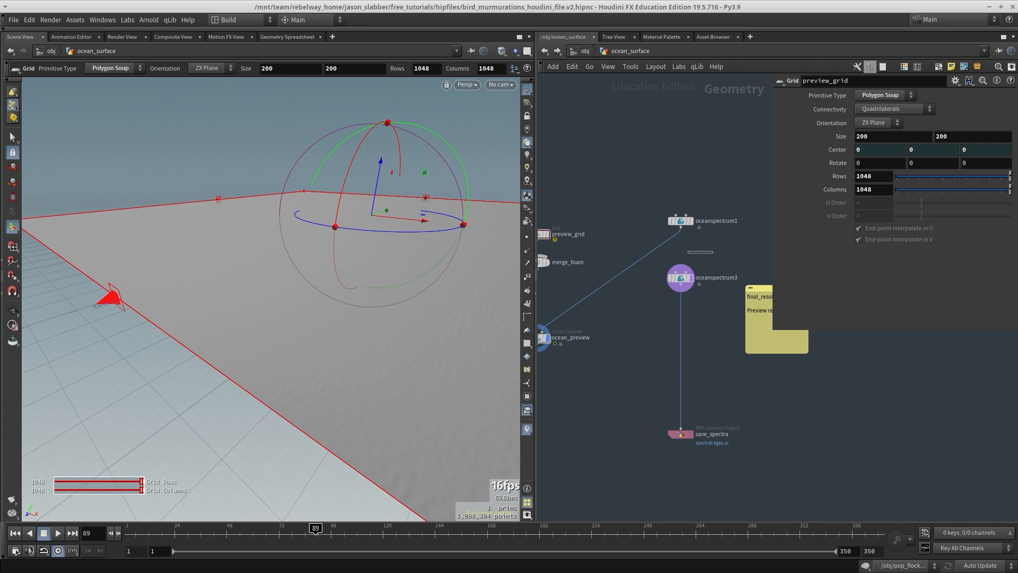
Select the save_spectra output node and inspect its geometry export settings
left_click(681, 220)
scroll(687, 247, "up", 2)
middle_click_drag(688, 247, 687, 205)
left_click_drag(715, 413, 640, 508)
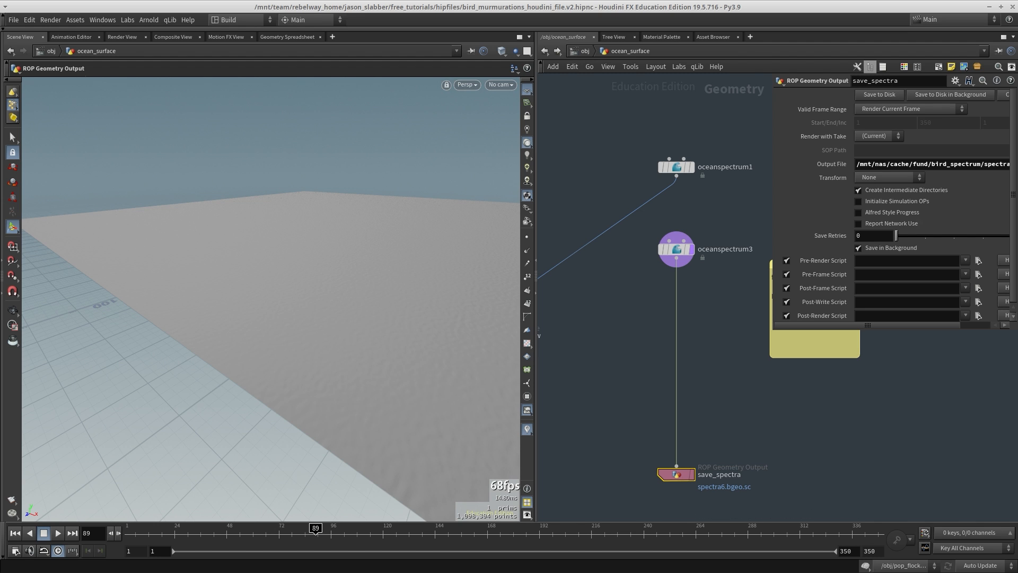
Reconnect oceanspectrum3 to ocean_preview in place of oceanspectrum1
left_click_drag(694, 288, 671, 267)
left_click(672, 267)
middle_click_drag(671, 267, 682, 249)
Examine the Output File path of save_spectra and return to the object level
left_click(676, 474)
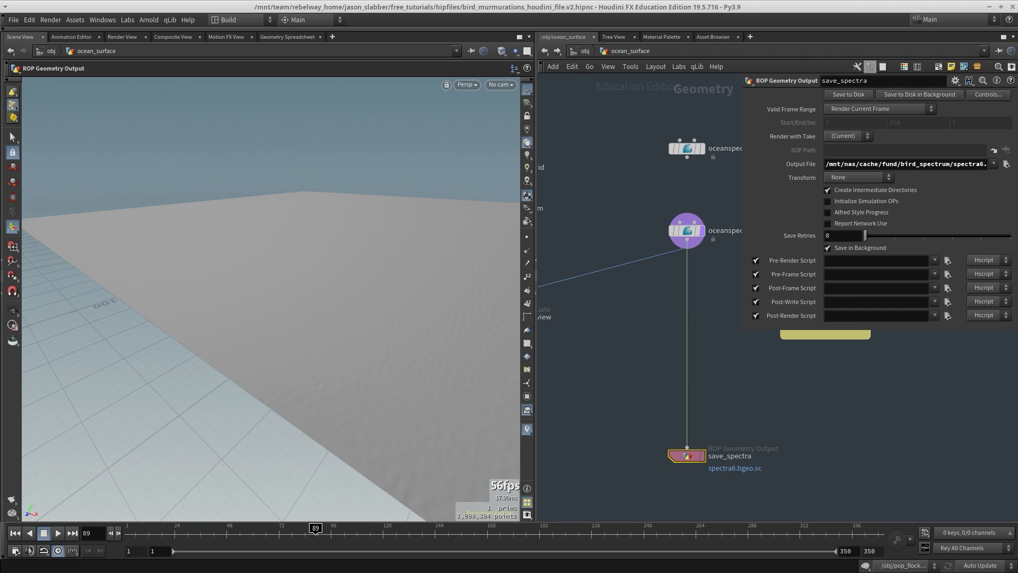
left_click_drag(943, 164, 988, 164)
left_click(625, 344)
middle_click_drag(626, 344, 656, 420)
key("u")
scroll(600, 241, "down", 3)
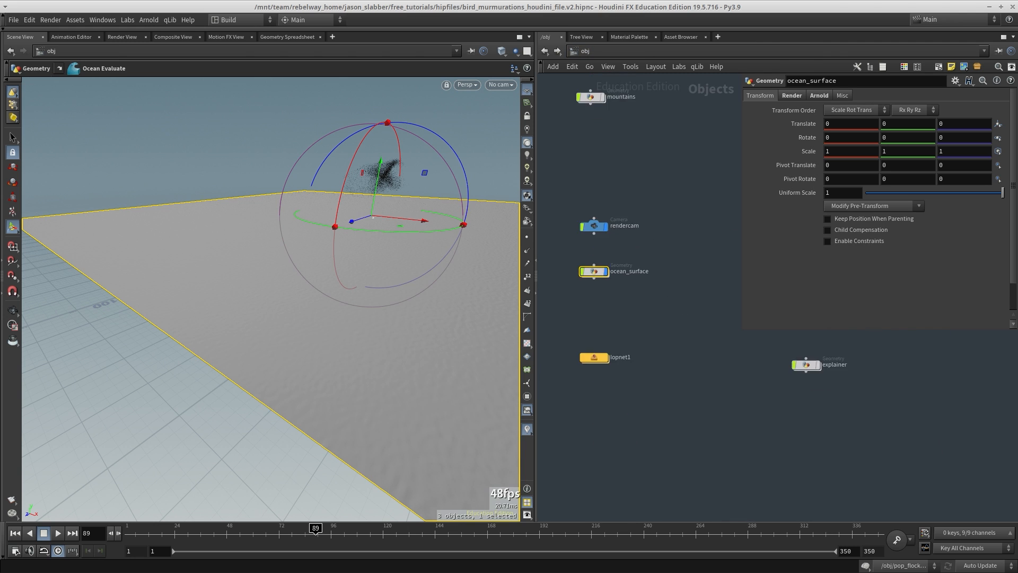
Select pop_flock_setup and examine the bird flock above the ocean surface
middle_click_drag(785, 371, 655, 419)
left_click_drag(665, 402, 760, 384)
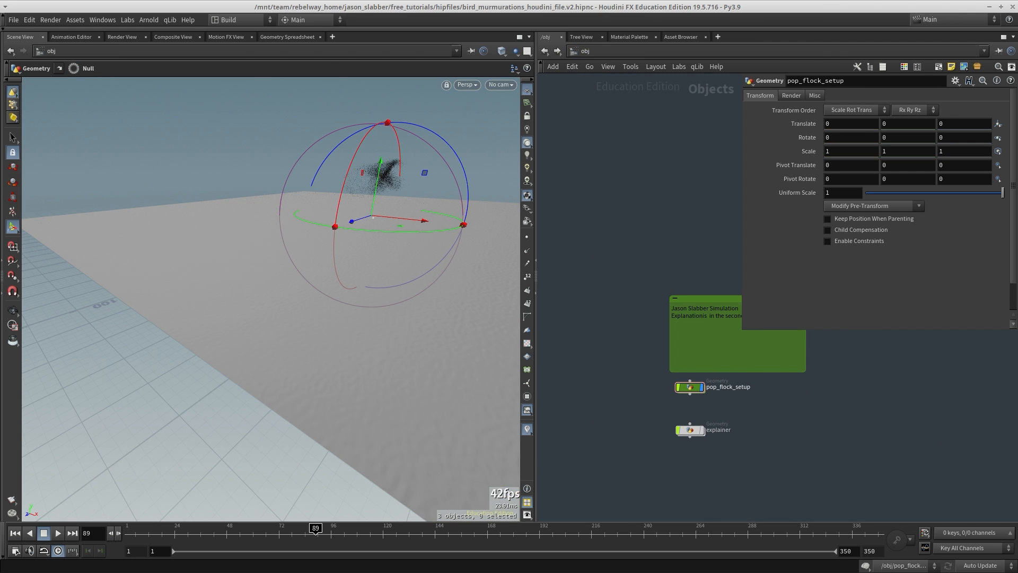
left_click_drag(287, 297, 358, 281, "alt")
right_click_drag(358, 281, 419, 281, "alt")
key("Return")
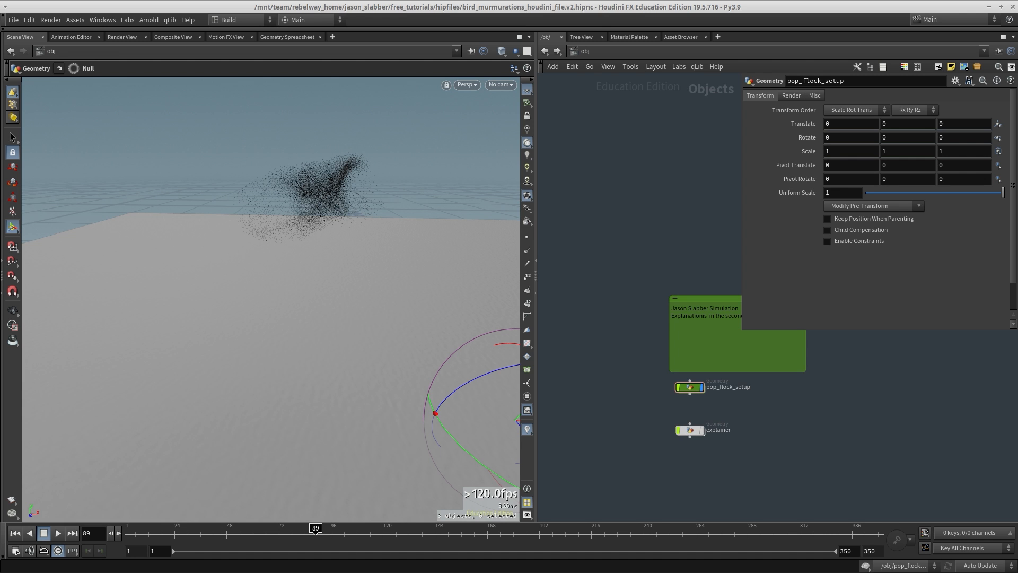
left_click_drag(339, 289, 361, 281, "alt")
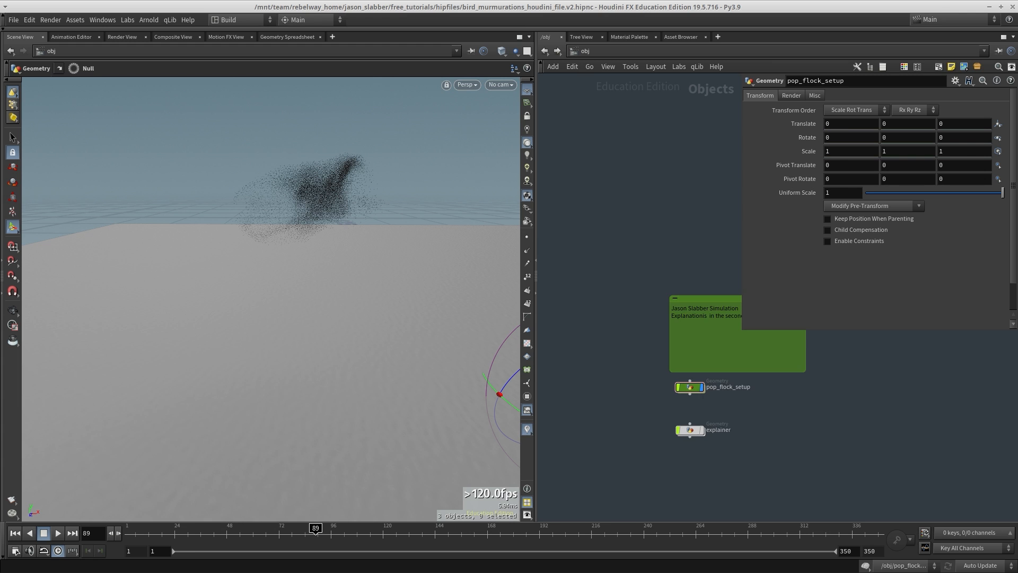
Bring all objects into view, select lopnet1, and enter its Solaris network
key("h")
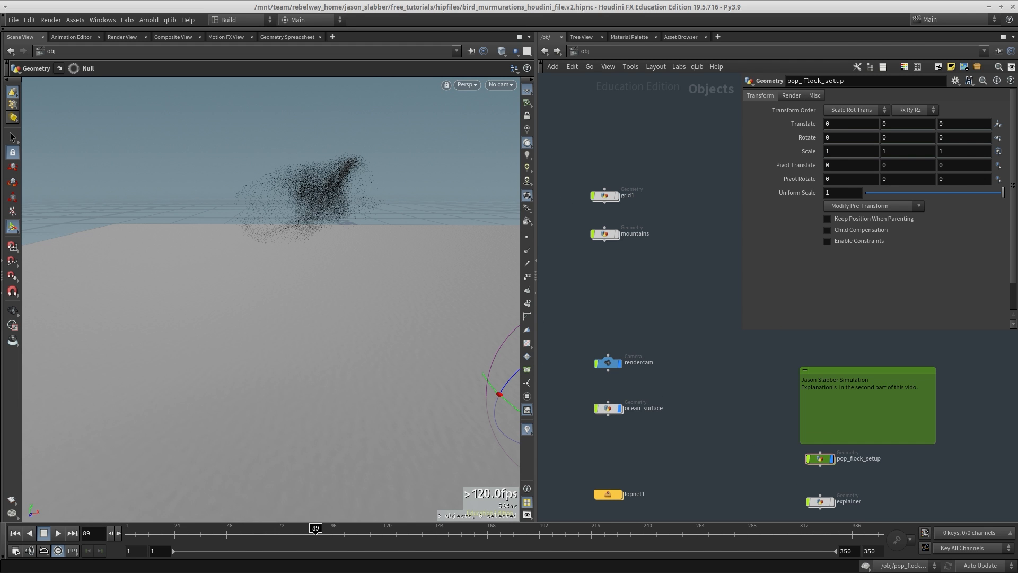
key("h")
left_click_drag(654, 396, 593, 343)
middle_click_drag(651, 500, 659, 400)
left_click_drag(659, 399, 556, 332)
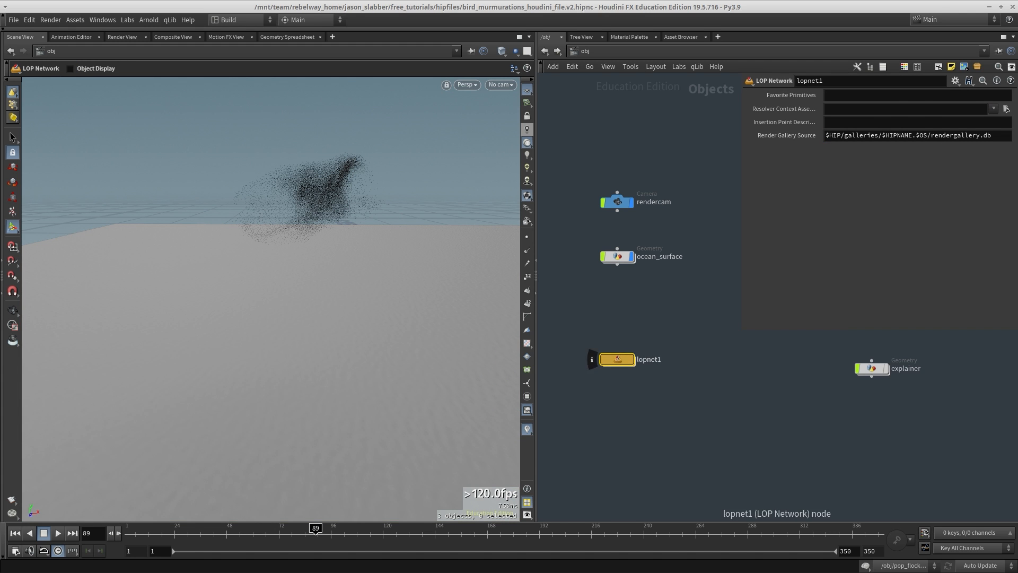
double_click(597, 358)
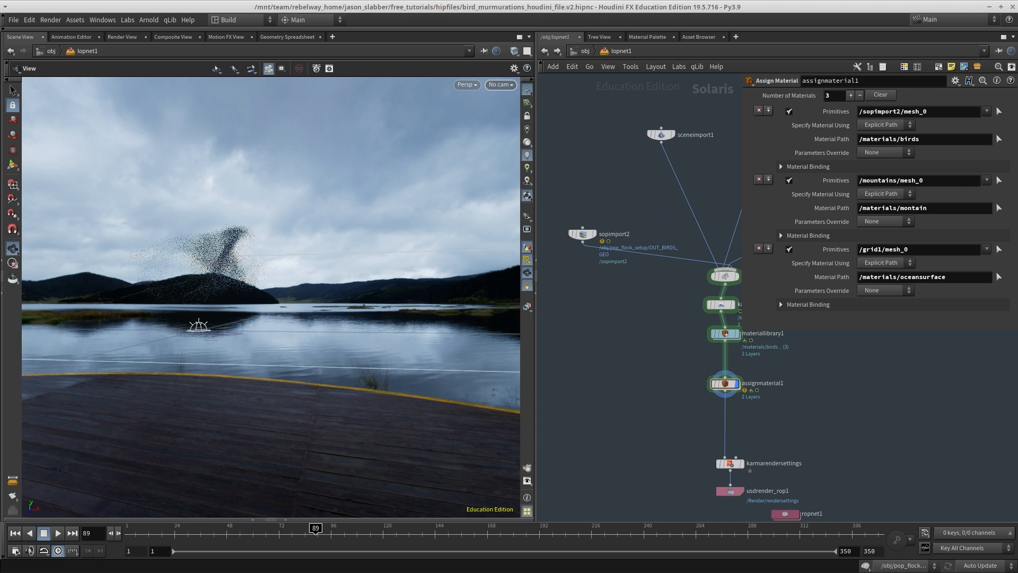
Look through the /rendercam camera and bypass the sopimport2 bird import
left_click(501, 85)
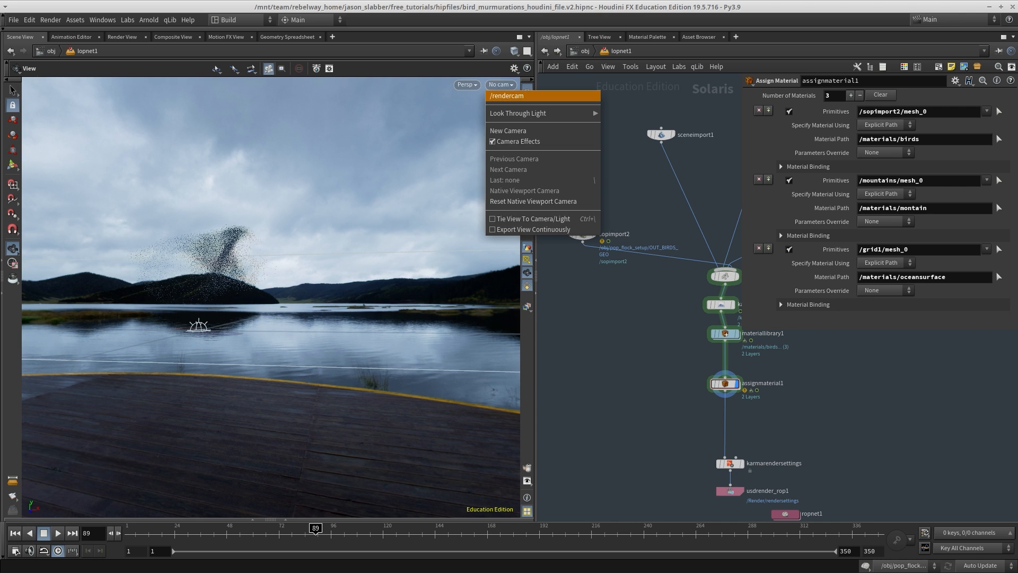
left_click(512, 95)
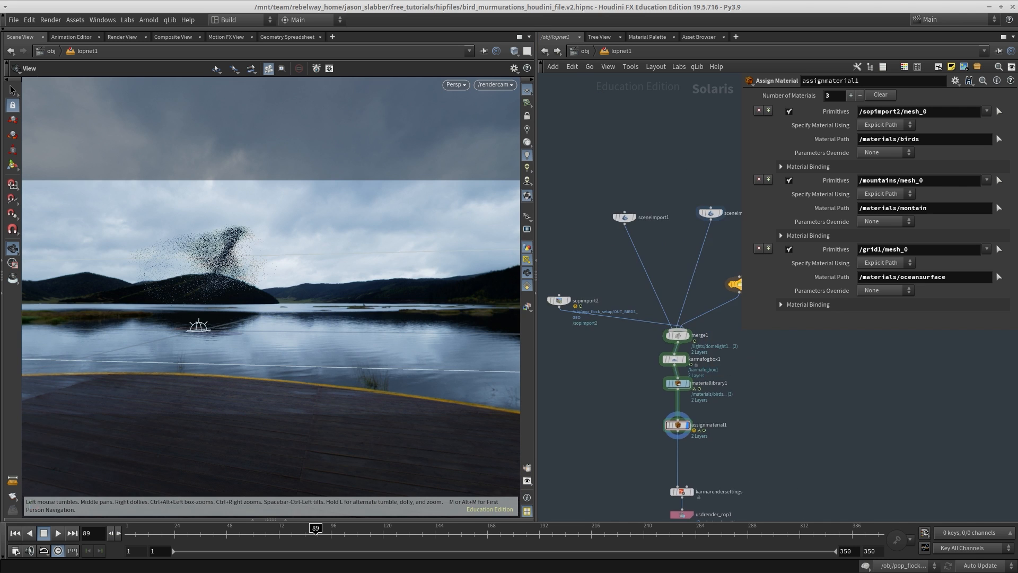
key("q")
left_click_drag(602, 262, 543, 372)
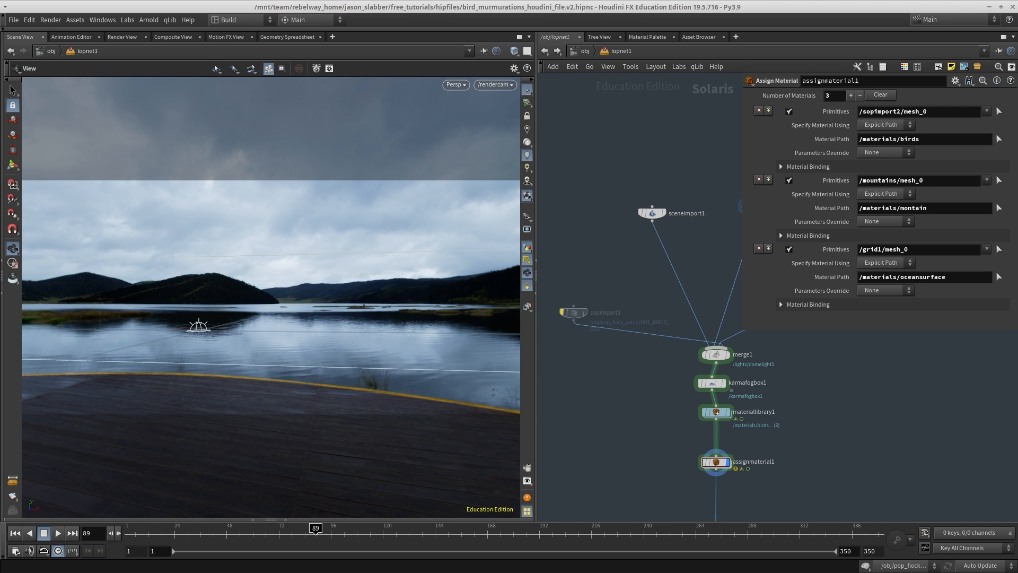
Keep the viewport renderer on Houdini GL and examine the box outline and the Solaris node chain
left_click(456, 85)
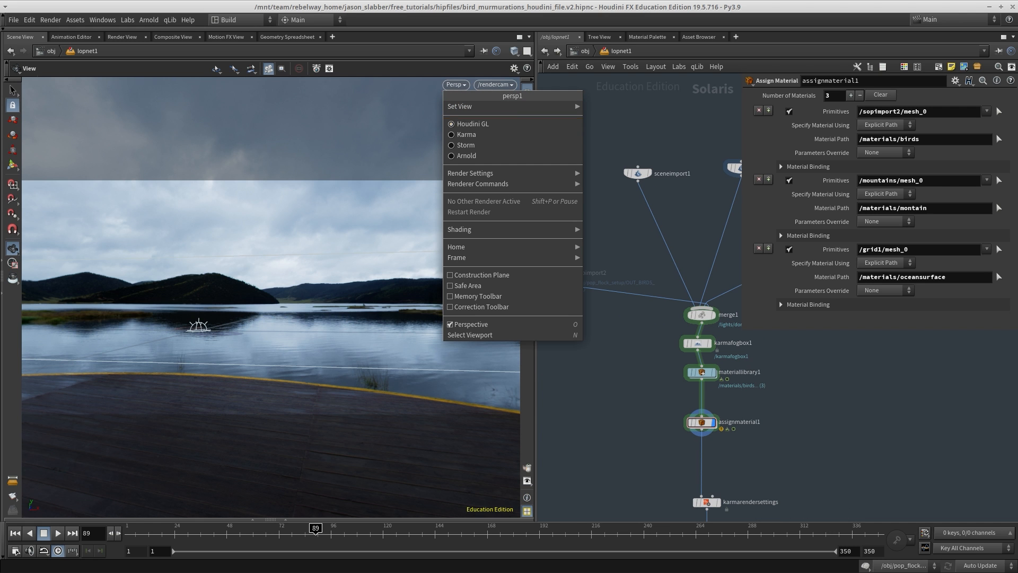
left_click(472, 123)
left_click_drag(271, 297, 287, 424)
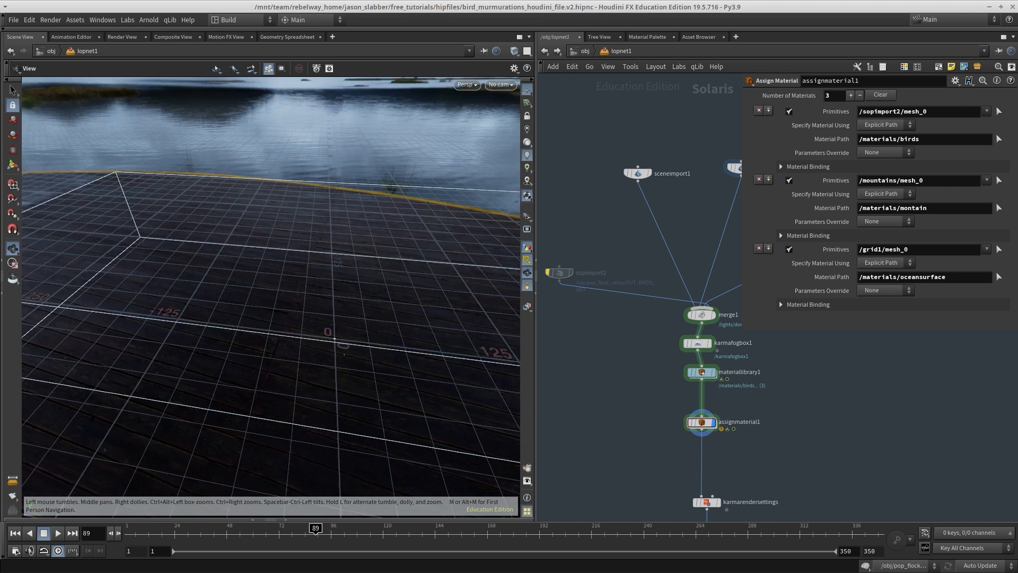
scroll(409, 278, "down", 4)
middle_click_drag(637, 239, 562, 212)
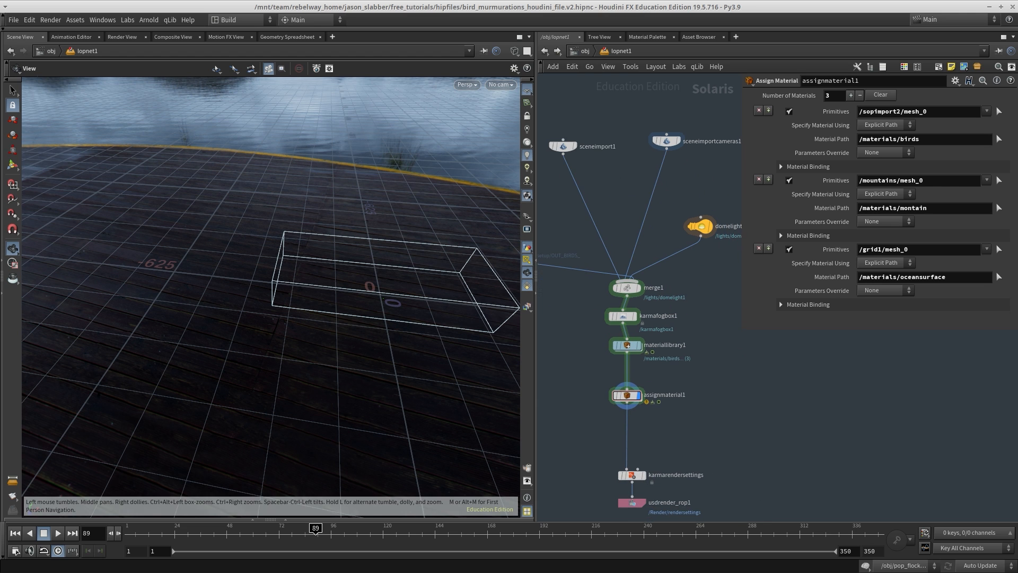
Select sceneimport1 and accept the mountains and grid1 objects as its import pattern
left_click_drag(536, 276, 421, 276)
middle_click_drag(509, 153, 505, 270)
left_click(492, 230)
left_click(999, 149)
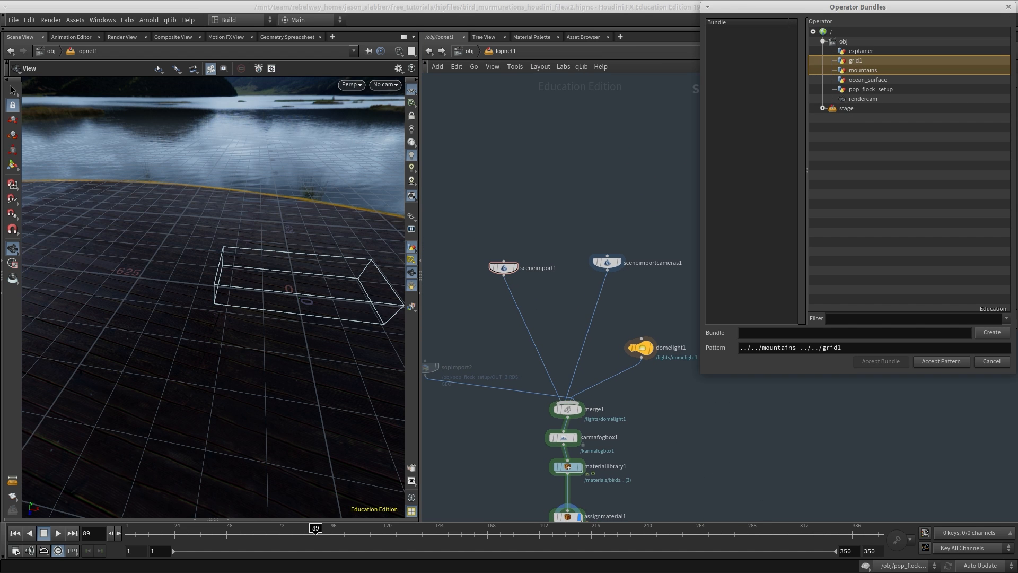
left_click(941, 362)
Go up to the object level, examine the grid1 and mountains objects, and return to lopnet1
left_click(470, 51)
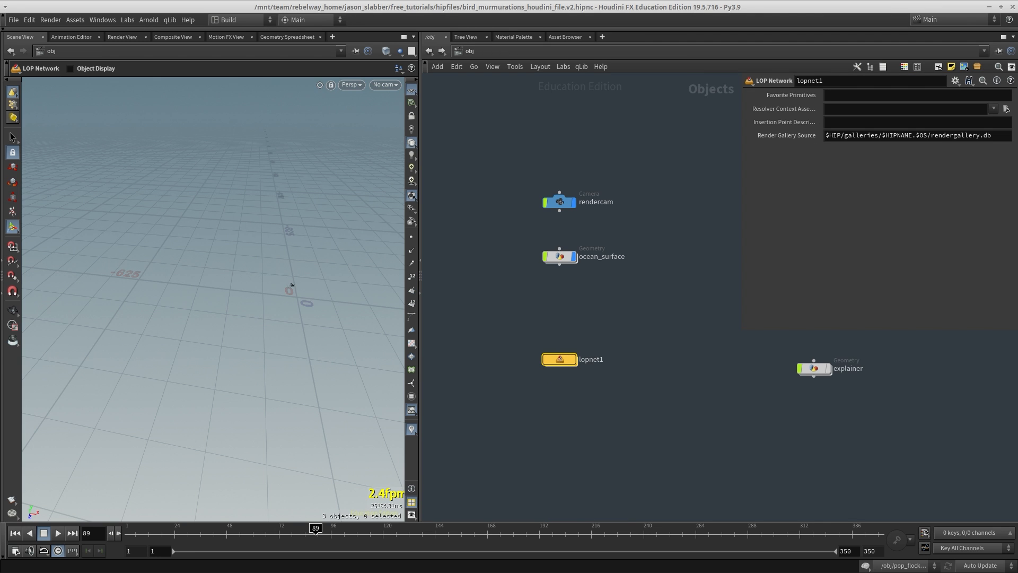
scroll(599, 223, "down", 3)
middle_click_drag(599, 223, 603, 409)
scroll(604, 296, "up", 2)
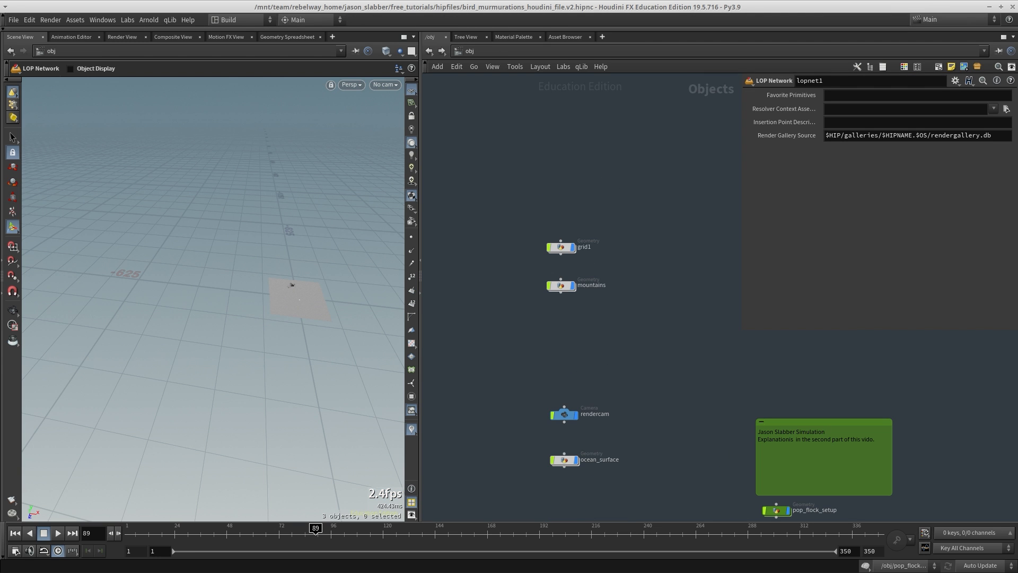
left_click(428, 51)
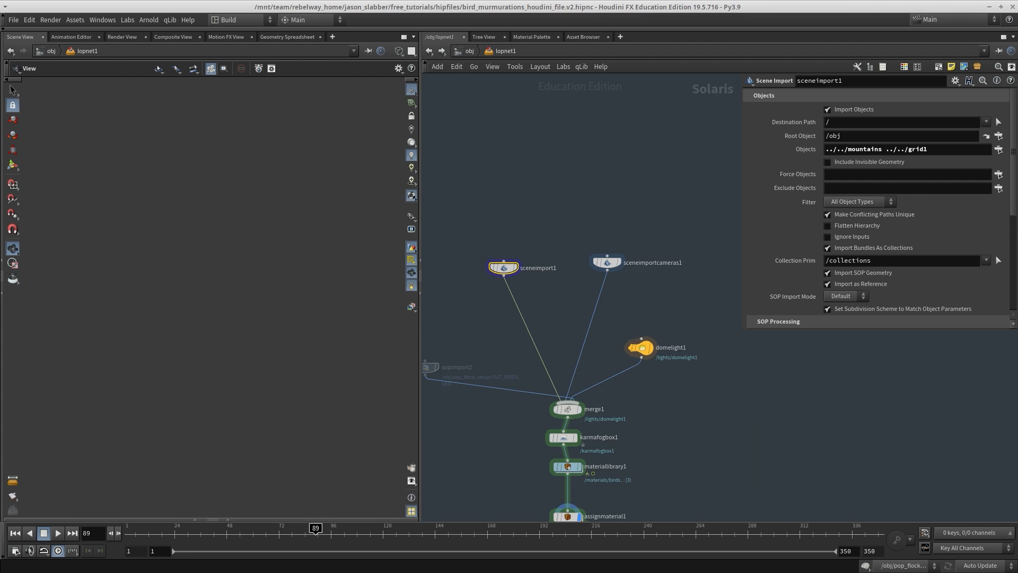
Switch the viewport to headlight lighting and examine the imported mountains and grid up close
left_click_drag(542, 172, 469, 244)
left_click_drag(223, 255, 218, 297)
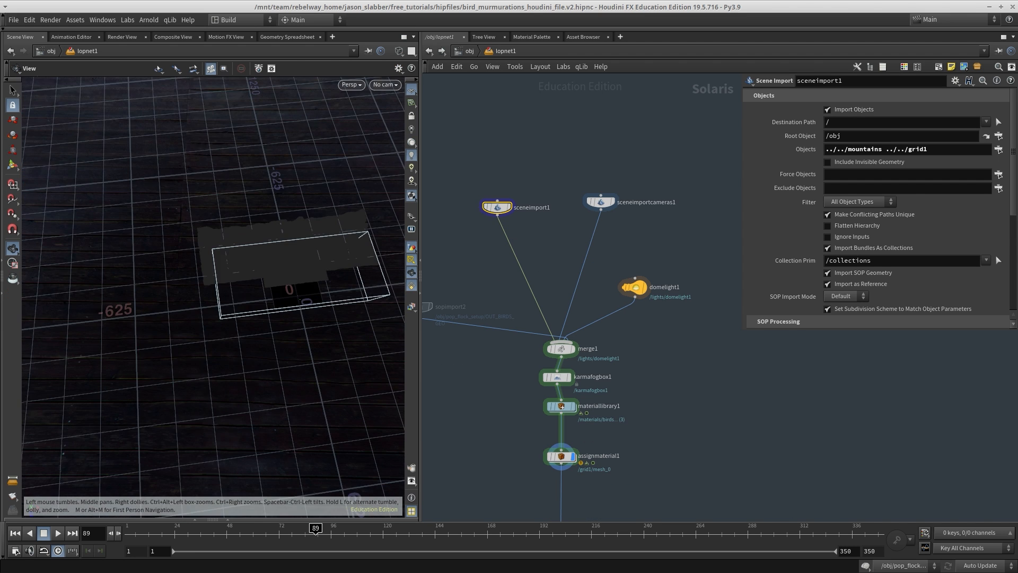
middle_click_drag(217, 297, 177, 308)
right_click_drag(177, 309, 265, 318)
left_click_drag(265, 318, 263, 281)
right_click_drag(222, 297, 249, 300)
left_click_drag(249, 300, 212, 260)
left_click(411, 142)
left_click_drag(524, 165, 454, 239)
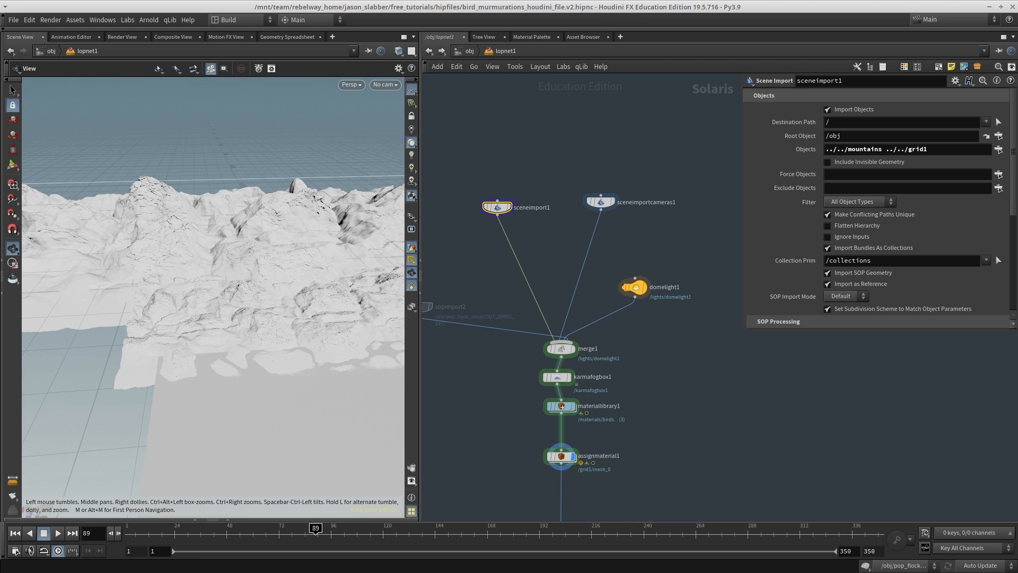
mouse_move(378, 371)
left_mouse_down()
mouse_move(380, 396)
mouse_move(371, 384)
left_mouse_up()
Bypass karmafogbox1 and select sceneimportcameras1 to examine its camera import settings
middle_click_drag(620, 496, 625, 468)
scroll(623, 454, "up", 3)
left_click(517, 296)
middle_click_drag(539, 339, 496, 543)
left_click(538, 268)
left_click(552, 248)
middle_click_drag(553, 248, 552, 164)
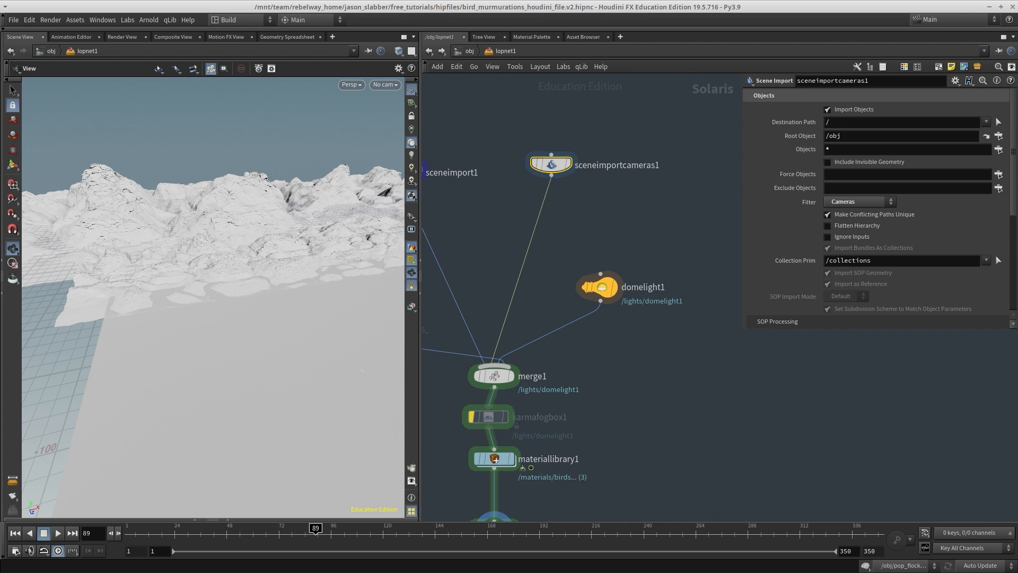
Select domelight1 and display it to examine its intensity, color and texture settings
middle_click_drag(639, 263, 647, 140)
left_click_drag(647, 139, 601, 194)
middle_click_drag(601, 194, 610, 218)
left_click(618, 189)
Review the viewport's background display options and switch the viewport renderer to Karma
left_click_drag(255, 339, 218, 339)
key("d")
left_click(295, 169)
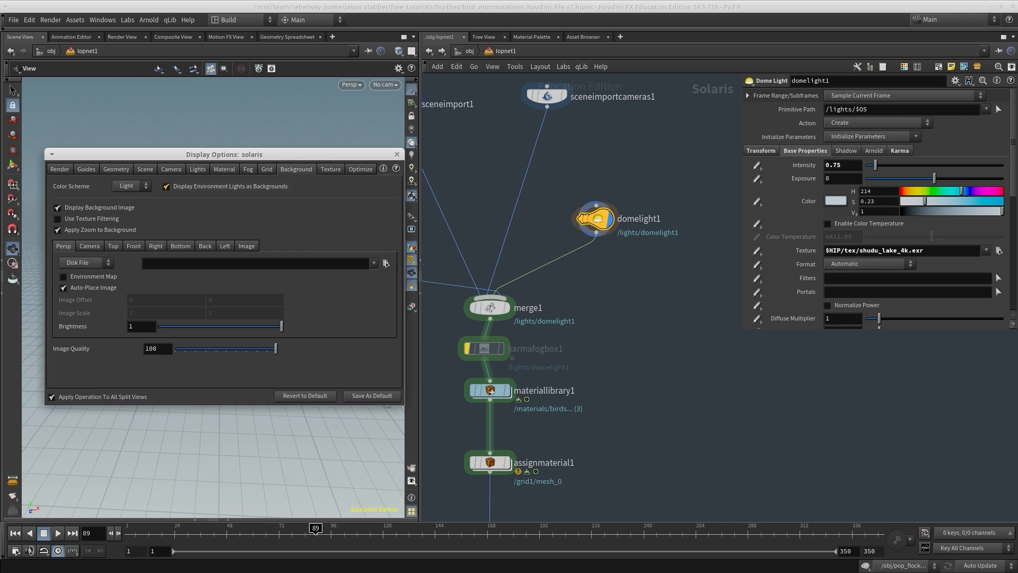
left_click(397, 154)
left_click(350, 85)
left_click(360, 134)
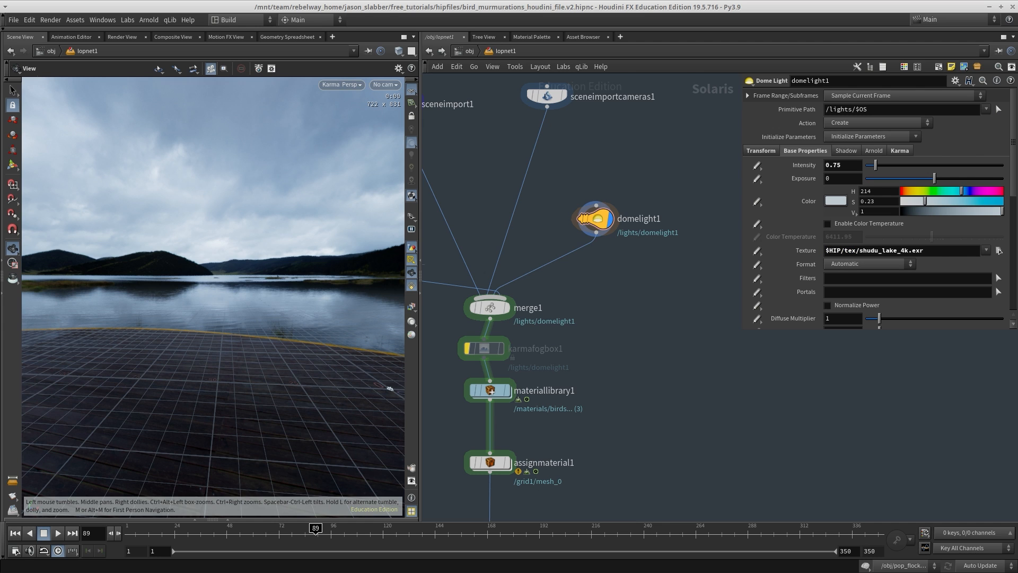
Select materiallibrary1 and examine its material settings in the node chain
middle_click_drag(584, 297, 572, 317)
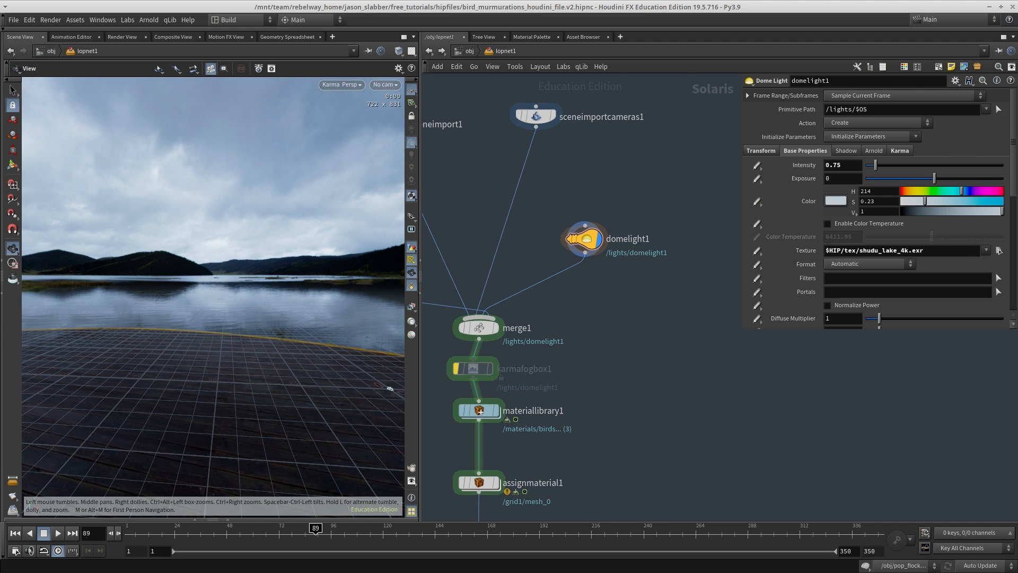
left_click(386, 84)
middle_click_drag(584, 371, 638, 215)
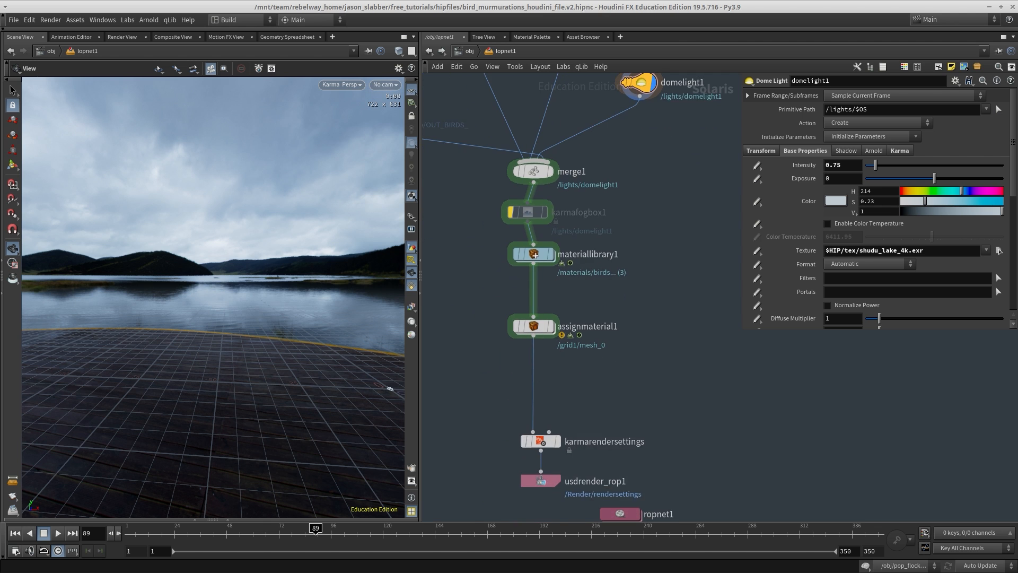
middle_click_drag(534, 254, 527, 277)
left_click(527, 278)
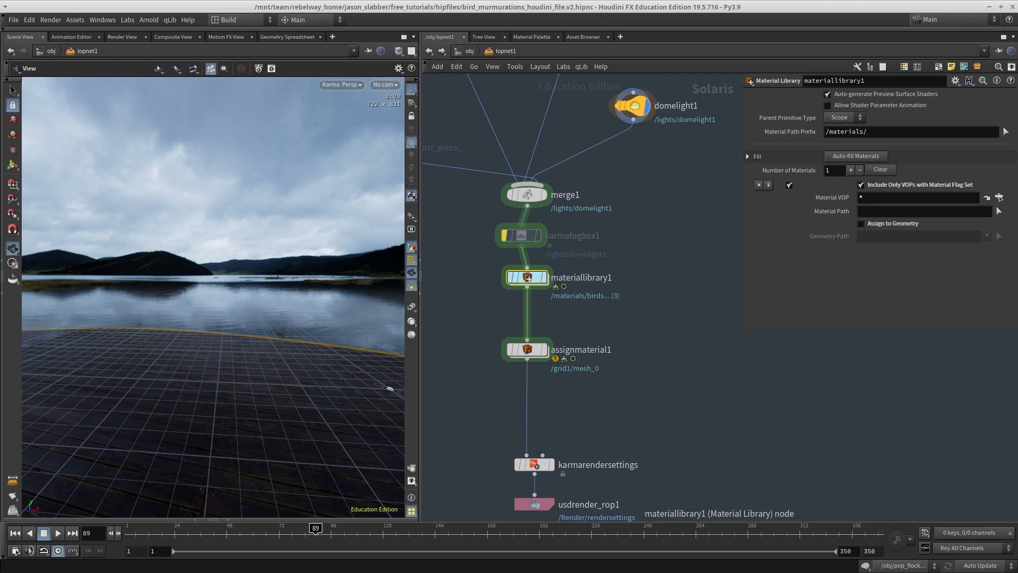
middle_click_drag(583, 319, 584, 313)
Display merge1, look through the /rendercam camera, and widen the viewport to examine the Karma render
key("r")
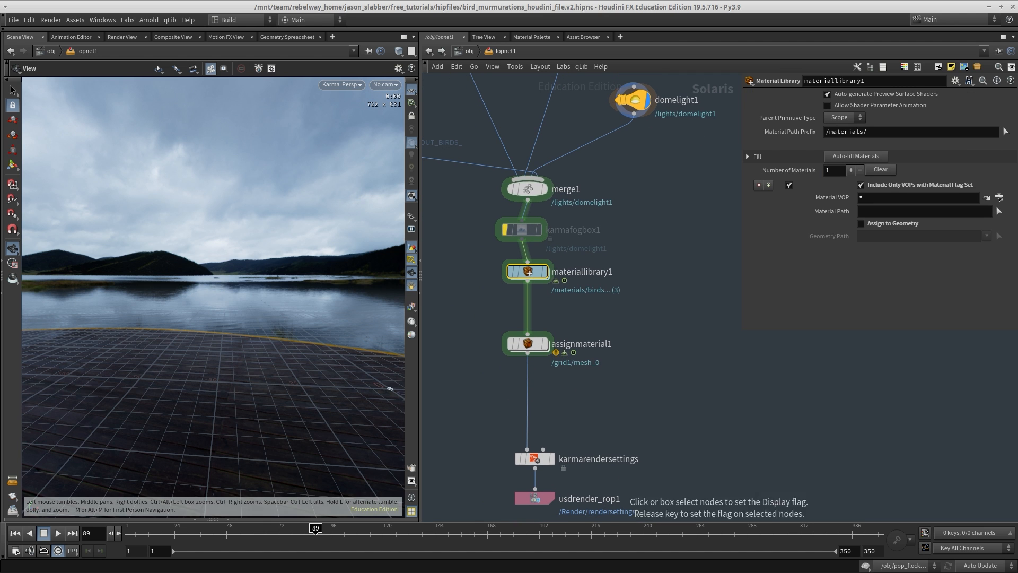
left_click(528, 189)
left_click_drag(213, 297, 255, 313)
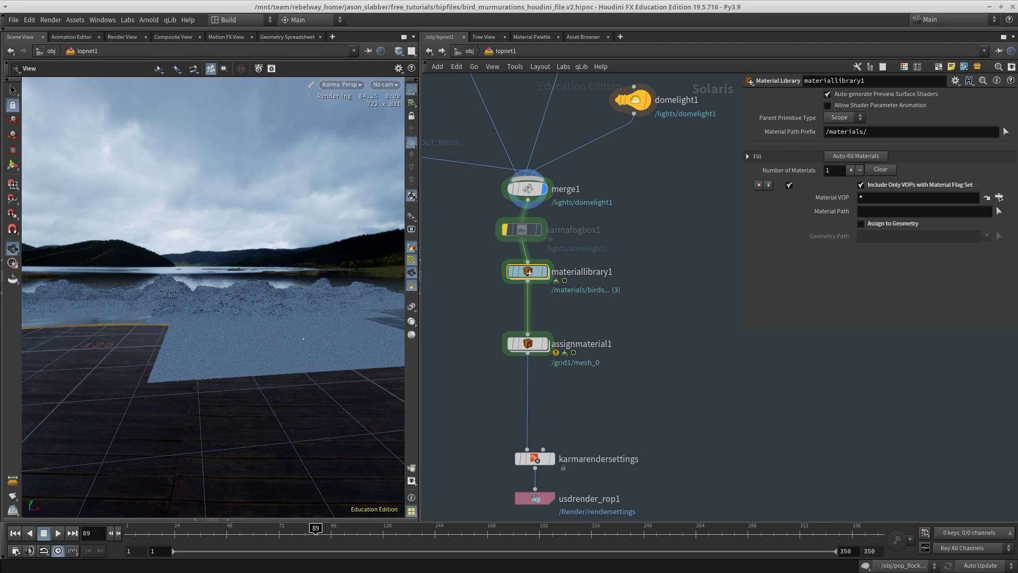
left_click(384, 84)
left_click(403, 97)
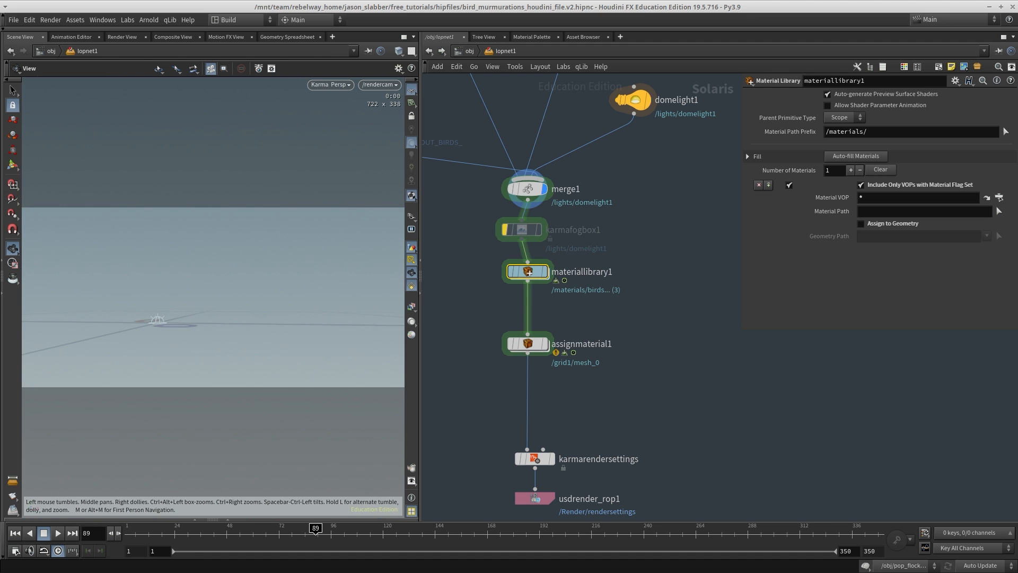
middle_click_drag(529, 272, 529, 284)
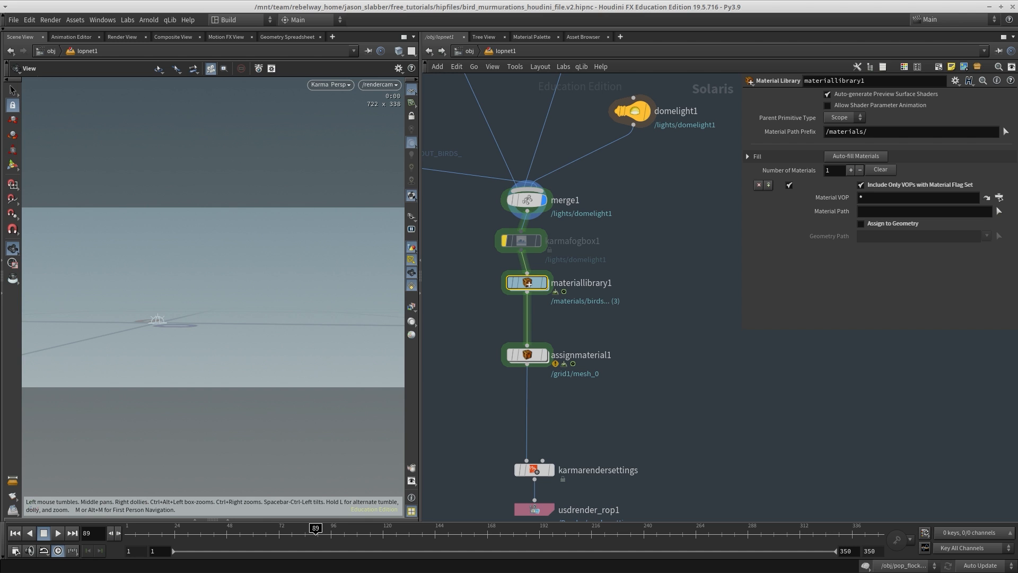
left_click_drag(420, 213, 481, 212)
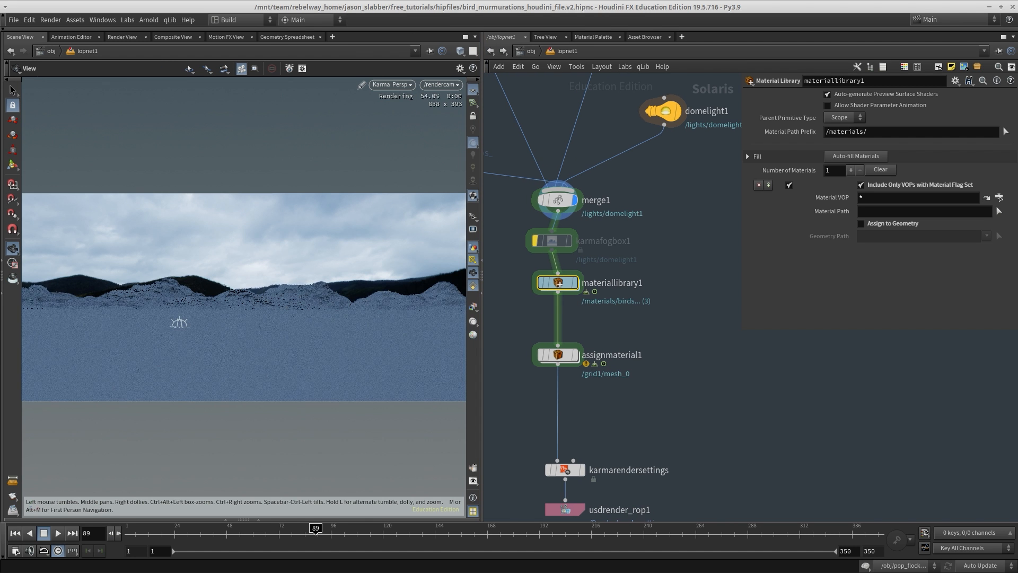
Enter the materiallibrary1 node to show its material network
middle_click_drag(560, 284, 561, 242)
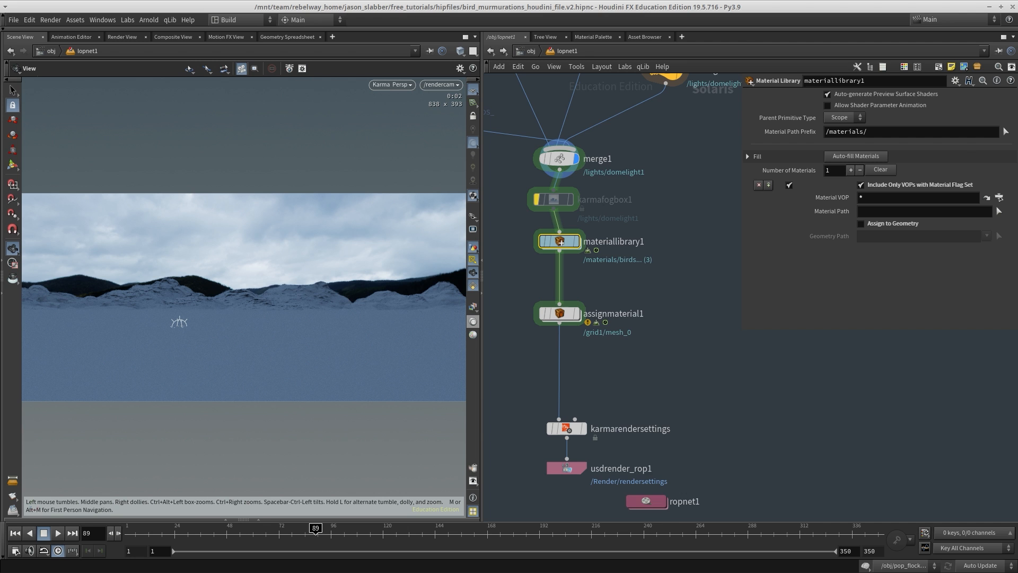
middle_click_drag(561, 242, 552, 260)
double_click(551, 259)
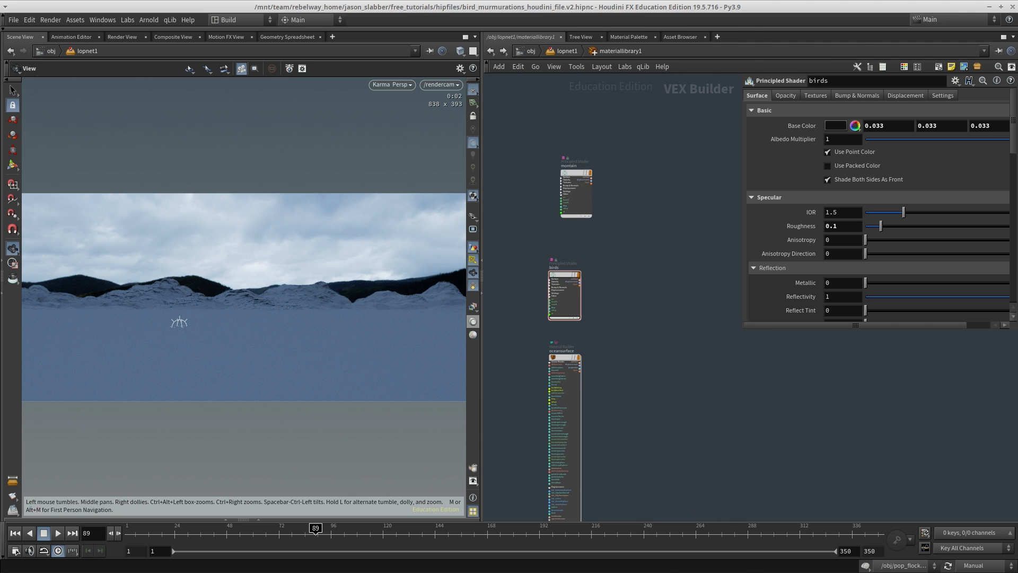
Try adding a Principled Shader inside the material library
key("Tab")
type("prin")
key("Down")
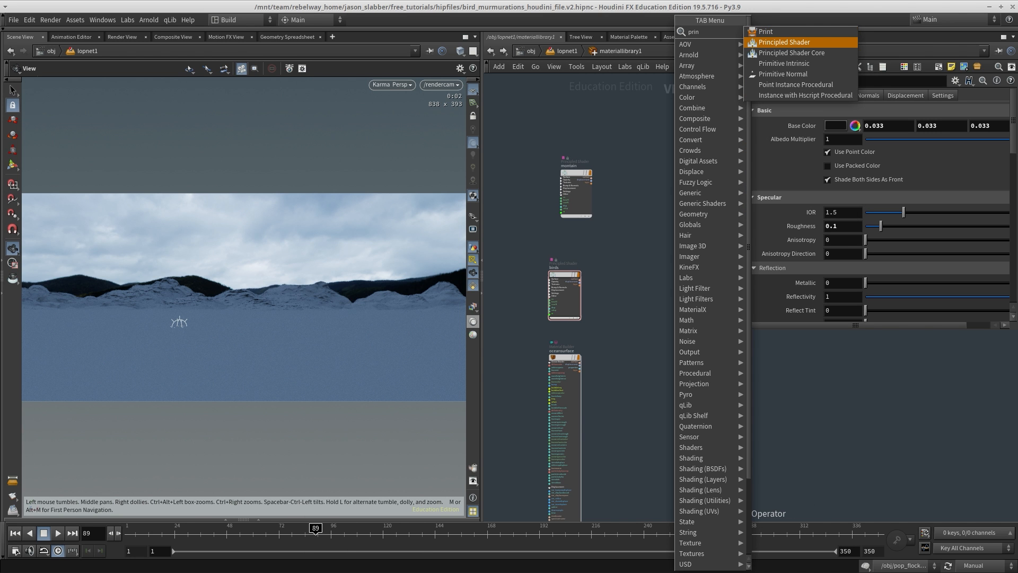
key("Return")
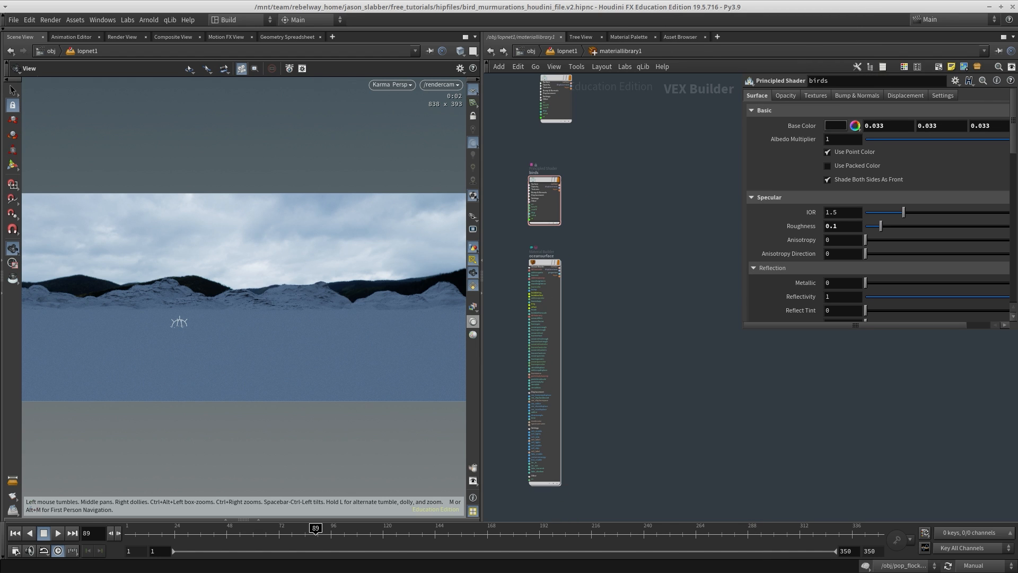
Add a second Ocean Surface material to the library and delete it
key("alt+Tab")
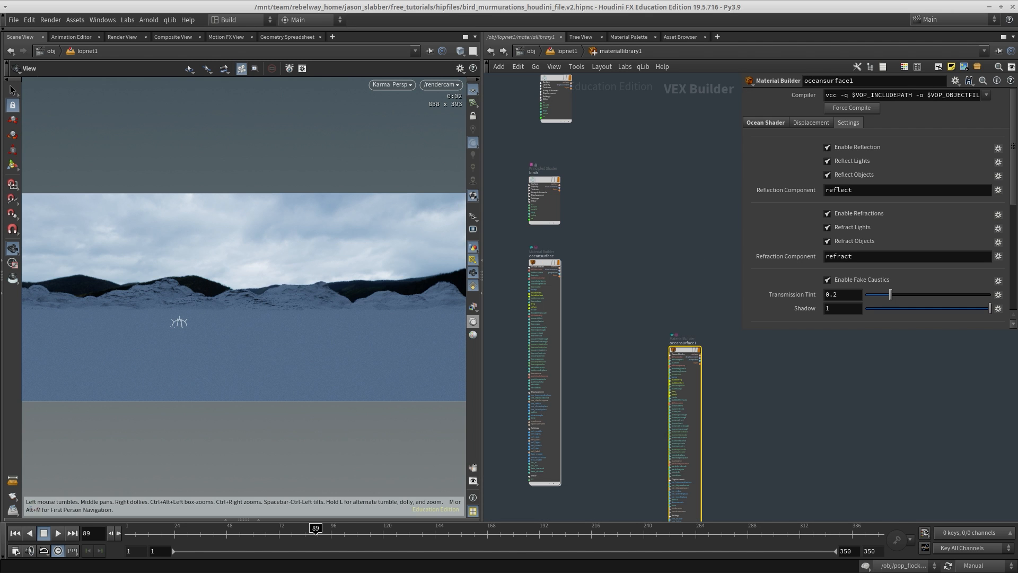
left_click(537, 104)
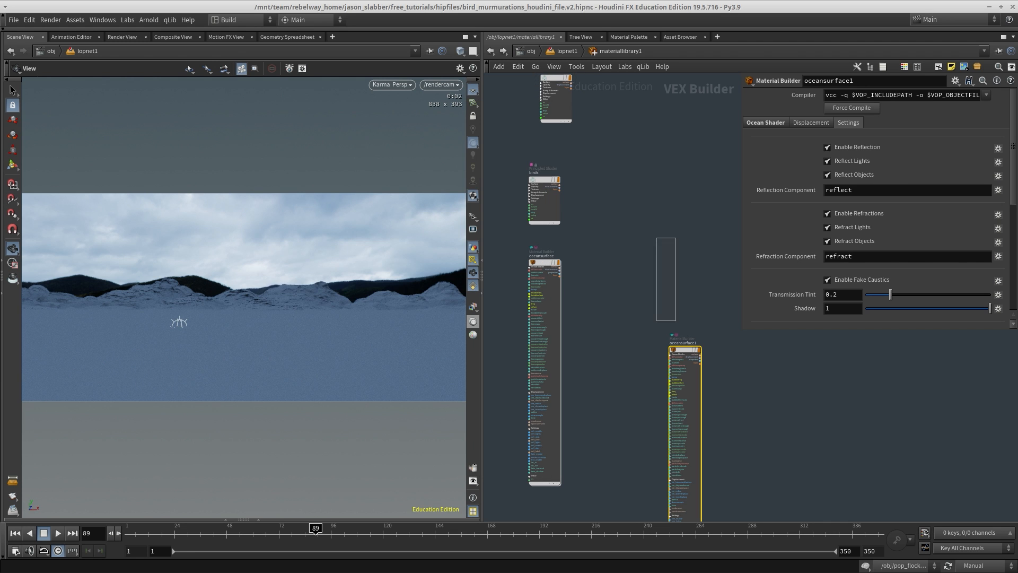
key("Delete")
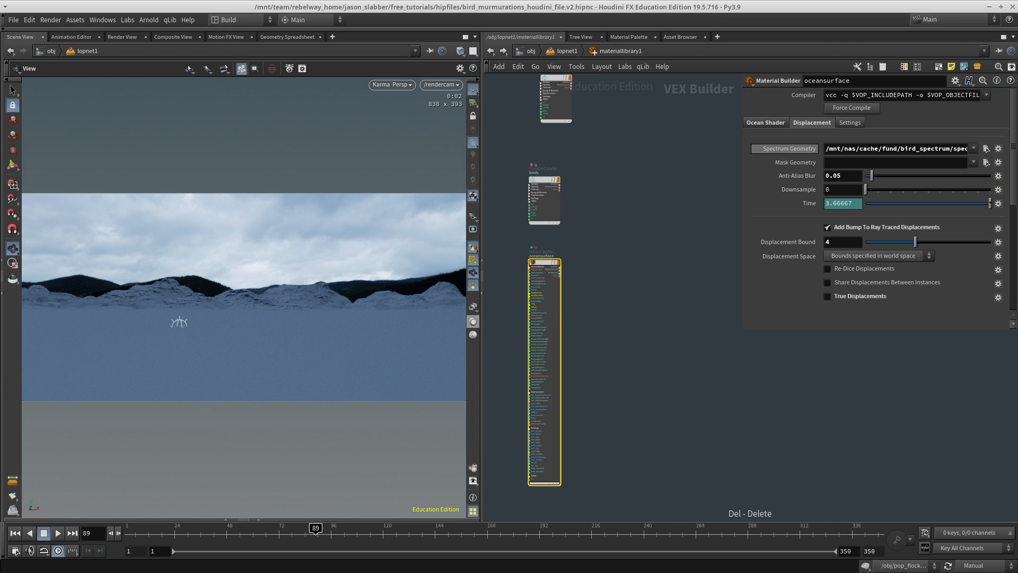
Widen the parameter area and inspect the full Spectrum Geometry path in oceansurface's displacement settings
left_click_drag(743, 180, 628, 181)
left_click(900, 149)
key("ctrl+a")
key("Return")
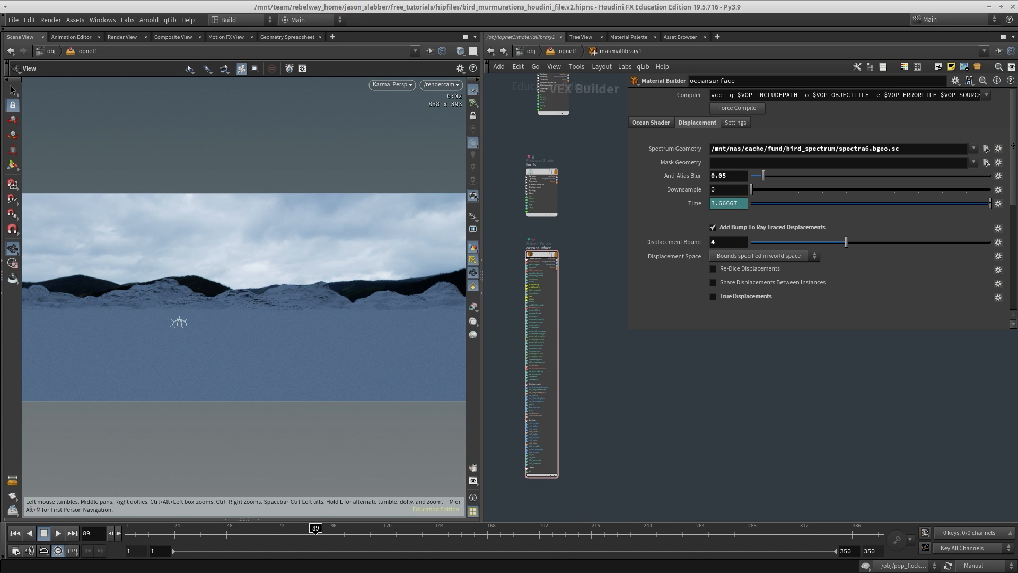
Examine the wave height and diffuse settings of oceansurface's Ocean Shader
mouse_move(615, 380)
middle_mouse_down()
mouse_move(613, 365)
mouse_move(613, 400)
middle_mouse_up()
left_click_drag(613, 399, 541, 345)
left_click(650, 122)
middle_click_drag(594, 371, 585, 402)
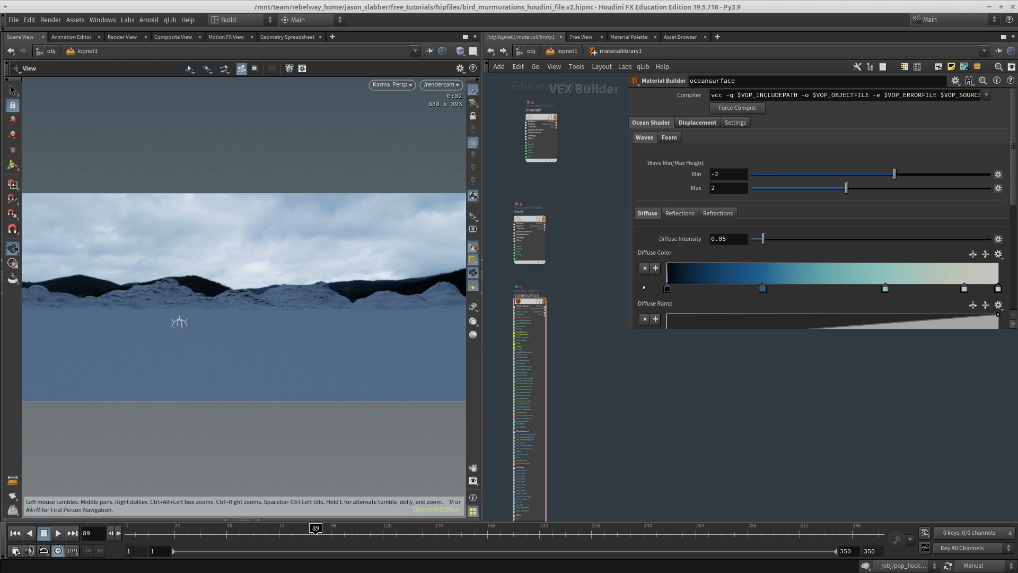
Add a Principled Shader beside the existing materials and delete it
key("Tab")
type("princ")
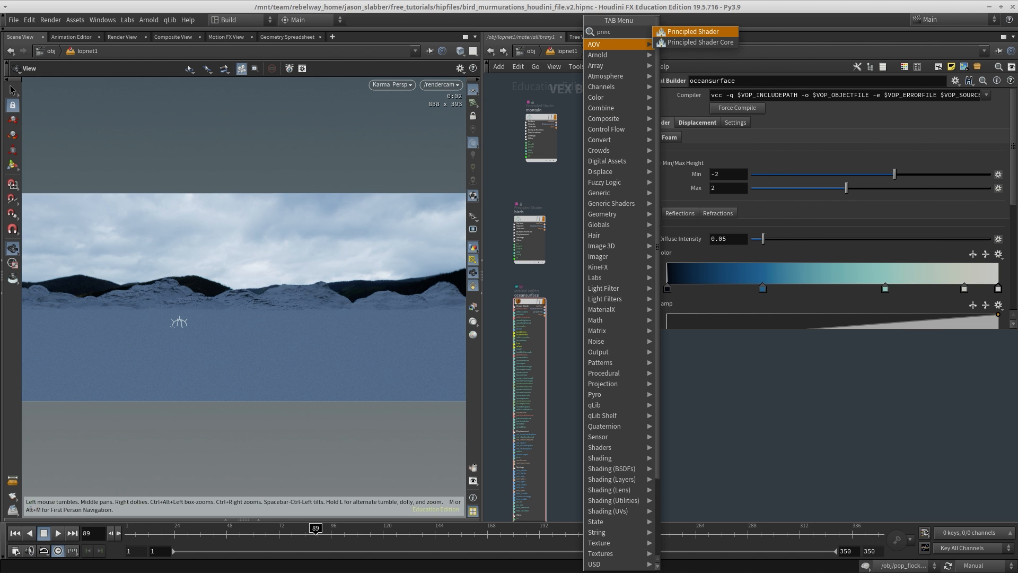
key("Return")
left_click(685, 422)
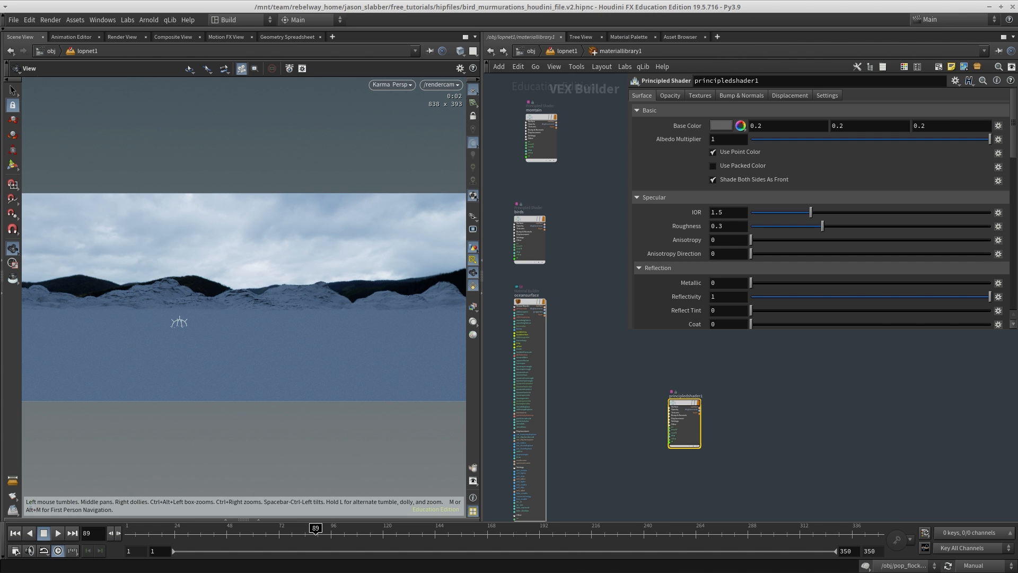
key("Delete")
Add a Principled Shader Core node in the empty area beside the existing materials
key("Tab")
type("prin")
key("Down")
key("Down")
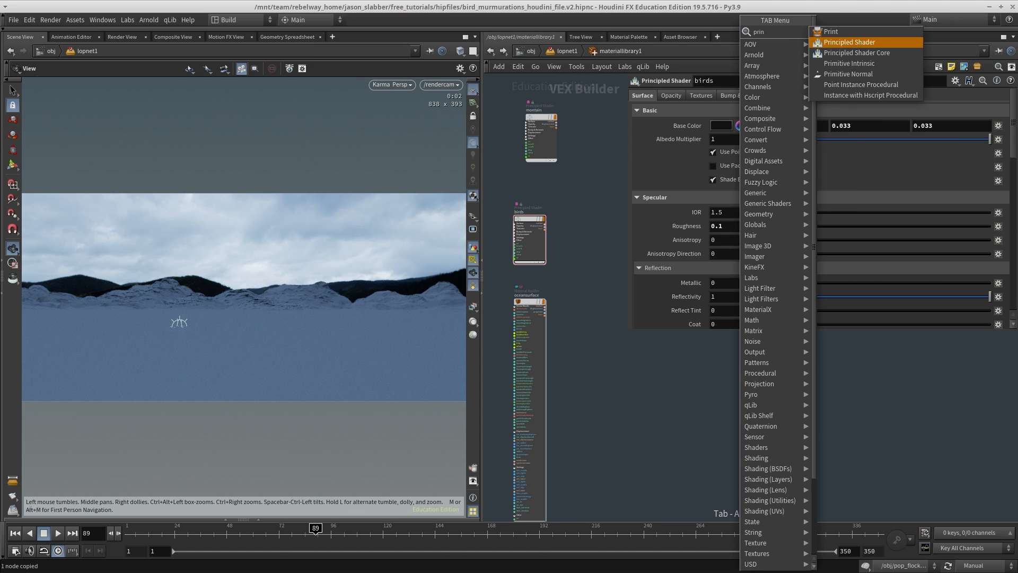
key("Escape")
left_click(740, 451)
middle_click_drag(740, 451, 718, 395)
Set the Principled Shader Core's Albedo Multiplier to 0 and Roughness to 0.05, and delete the node
left_click_drag(990, 137, 751, 137)
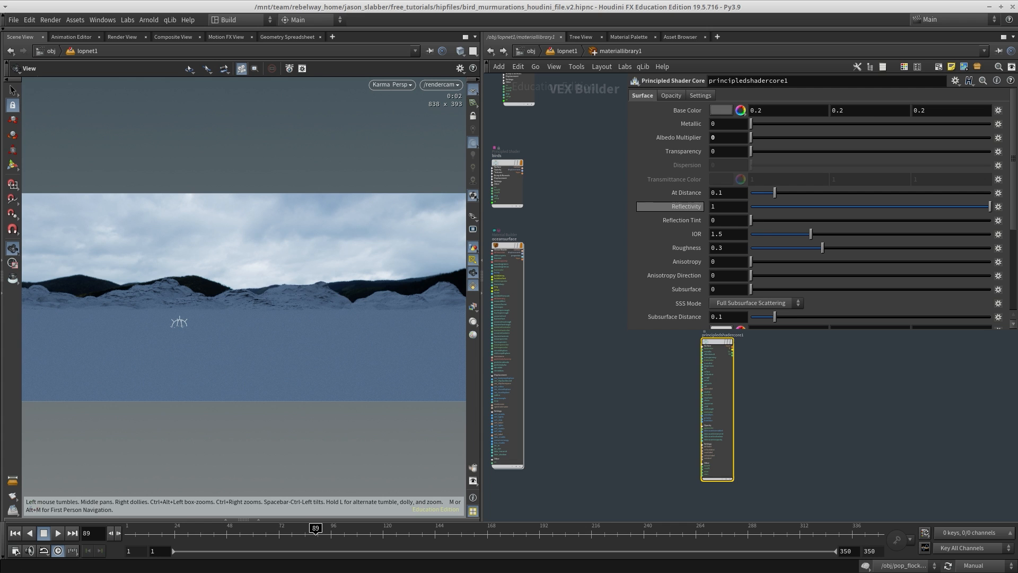
scroll(822, 212, "down", 3)
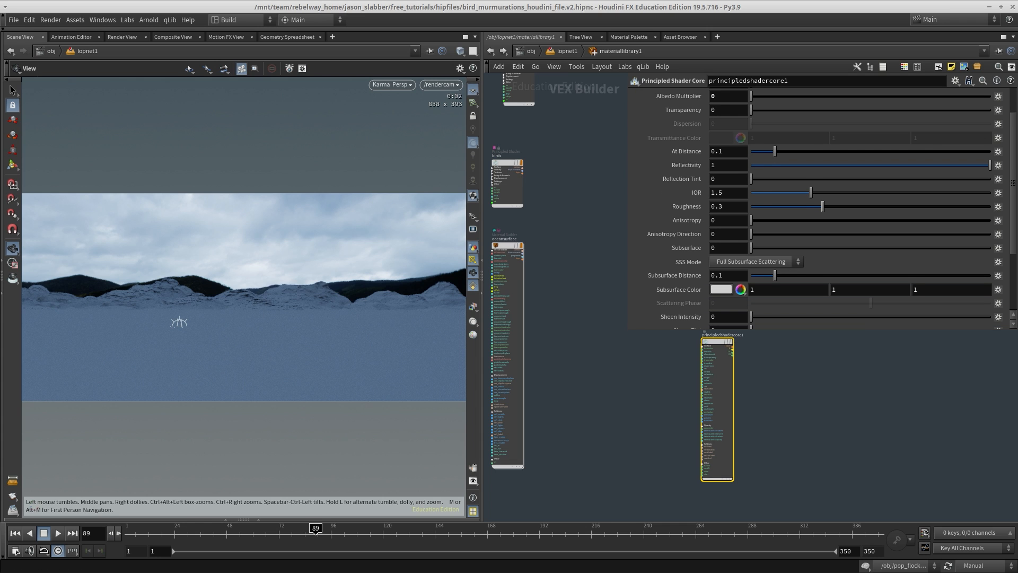
type("0.05")
key("Return")
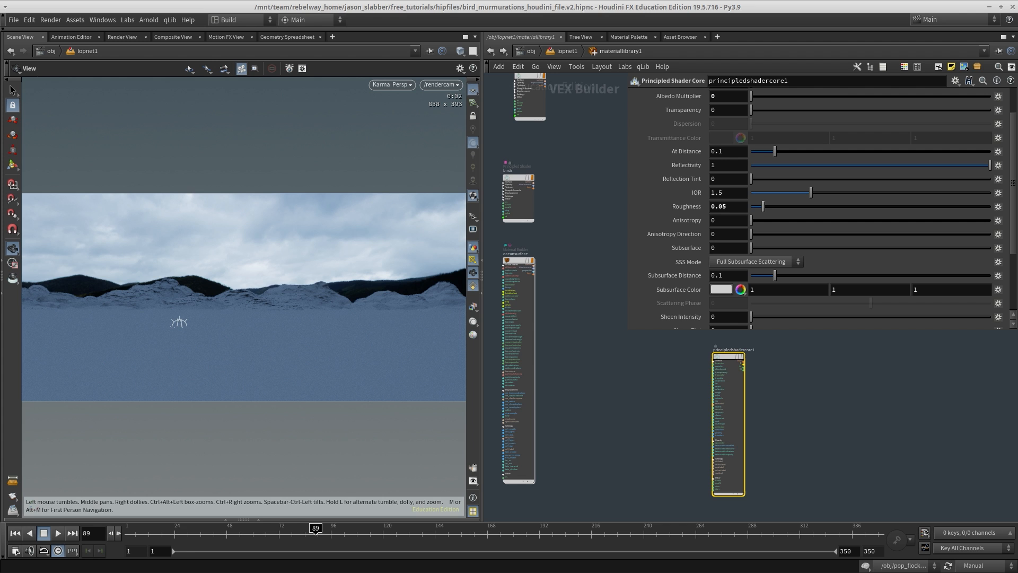
key("Delete")
Select oceansurface and add another Ocean Surface gallery material to the material library network
left_click_drag(587, 339, 520, 302)
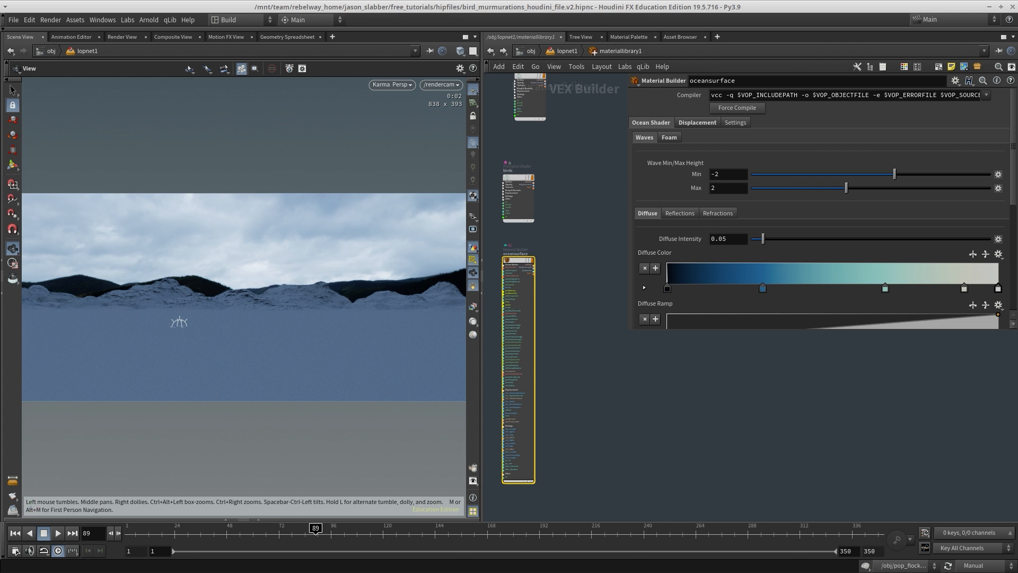
middle_click_drag(572, 339, 557, 330)
key("alt+Tab")
left_click_drag(631, 205, 363, 131)
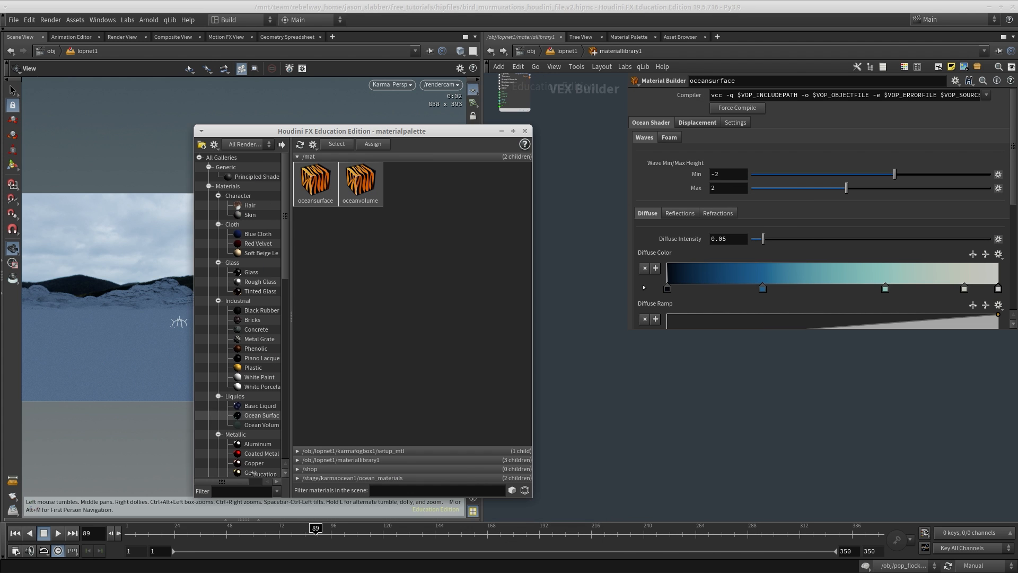
left_click_drag(262, 416, 708, 412)
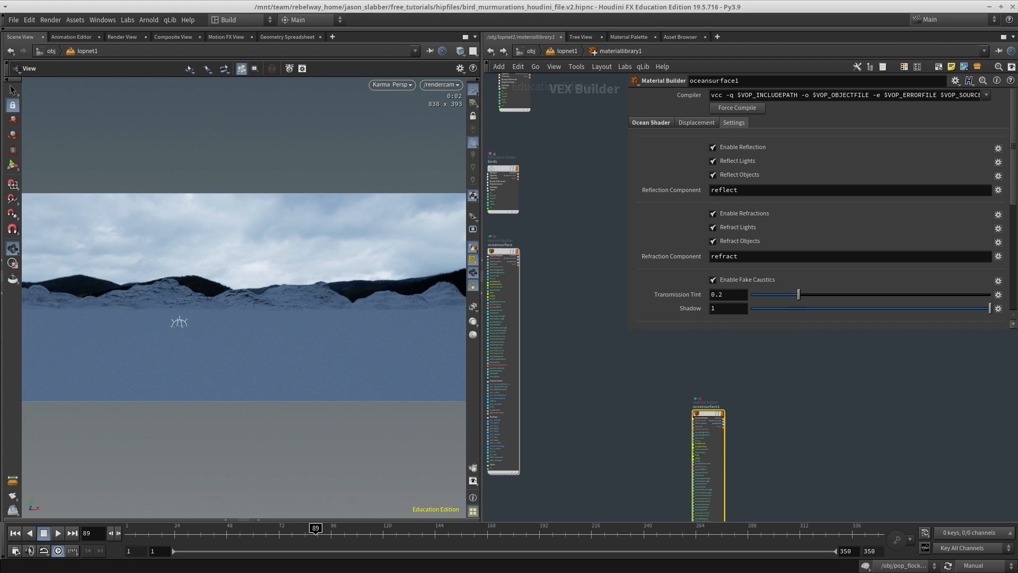
Open the newly added oceansurface1 material and select its Classic Shader Core
middle_click_drag(708, 411, 512, 453)
double_click(637, 420)
middle_click_drag(784, 340, 640, 403)
scroll(628, 450, "up", 8)
left_click_drag(514, 316, 538, 425)
middle_click_drag(538, 424, 527, 364)
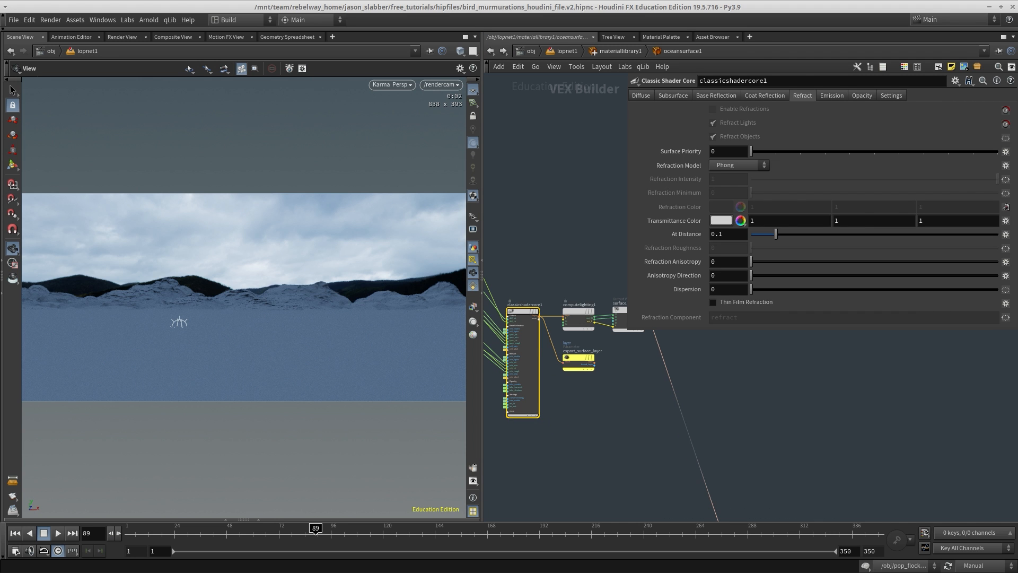
key("Tab")
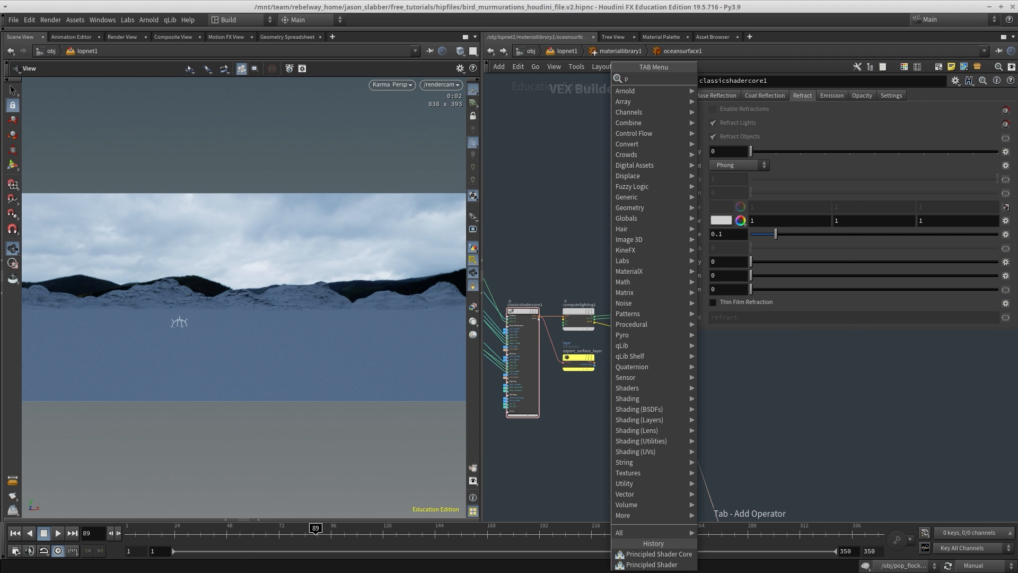
type("princ")
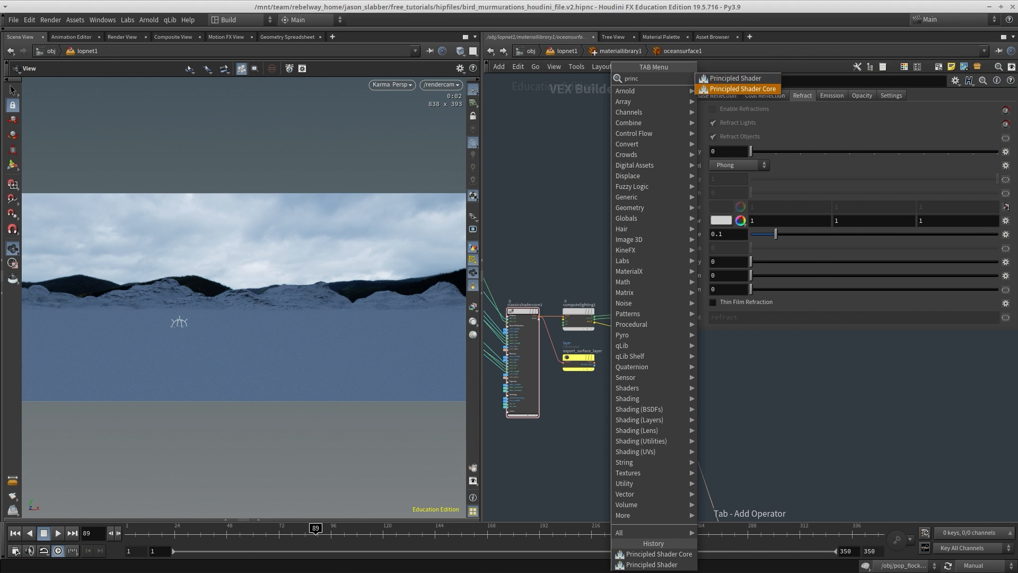
key("Return")
left_click(610, 427)
key("ctrl+x")
Add a Principled Shader node below the lighting and surface export nodes inside oceansurface1
key("Tab")
type("pri")
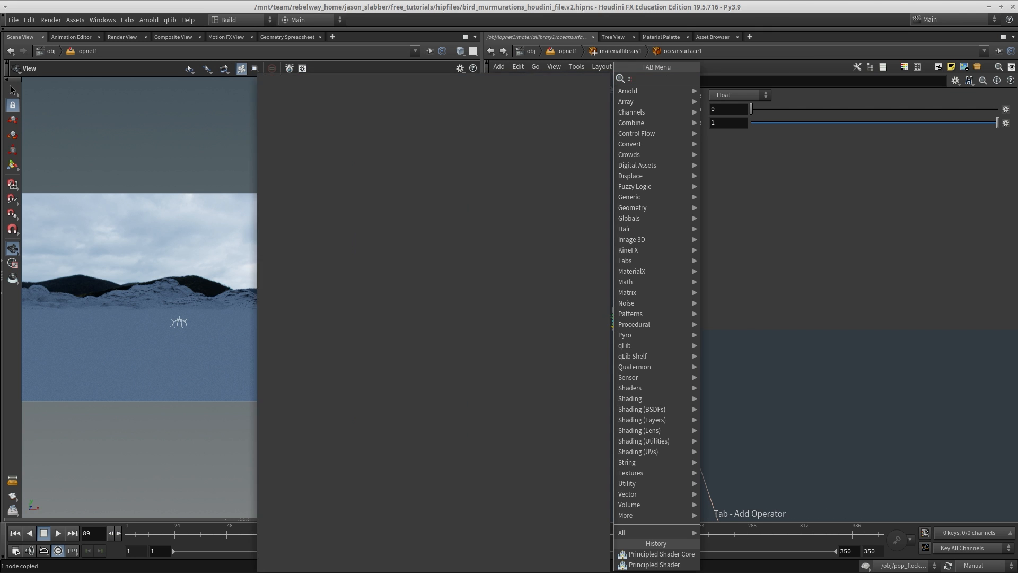
key("Return")
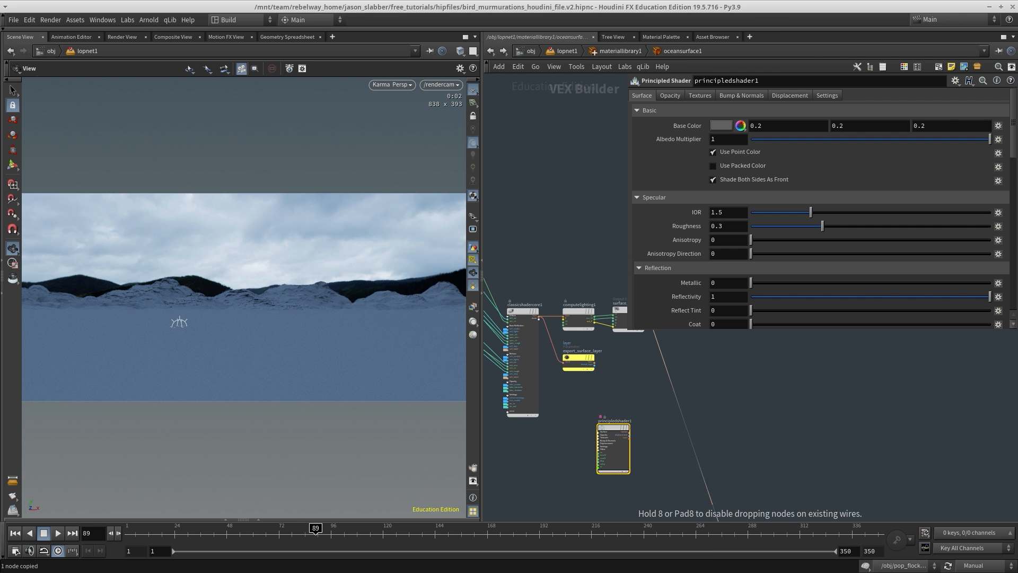
left_click(557, 448)
scroll(580, 480, "up", 3)
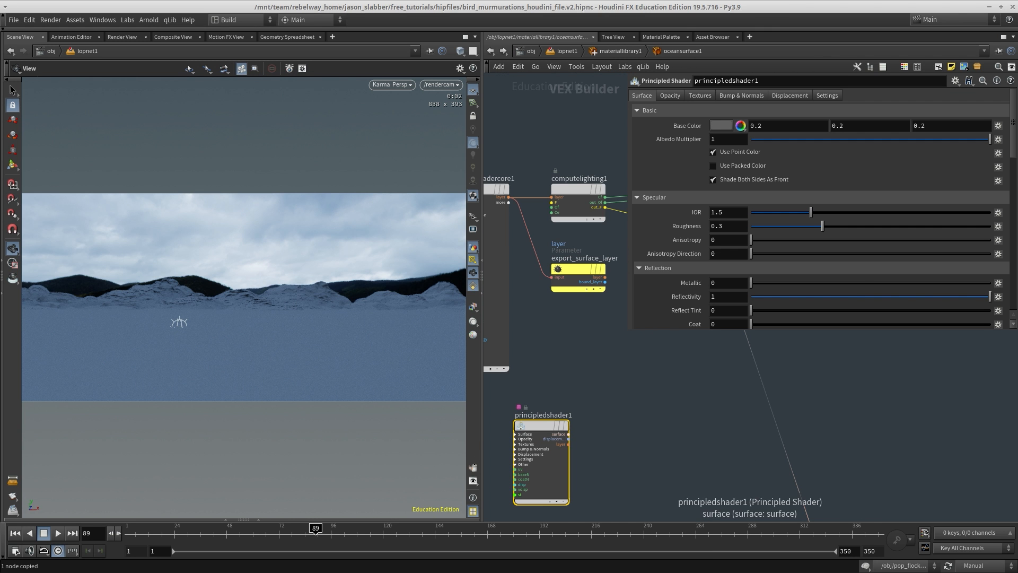
Connect the Principled Shader's layer output to computelighting1's layer input and export_surface_layer's input, replacing the Classic Shader Core
left_click(569, 434)
left_click(552, 197)
left_click(552, 277)
left_click(568, 444)
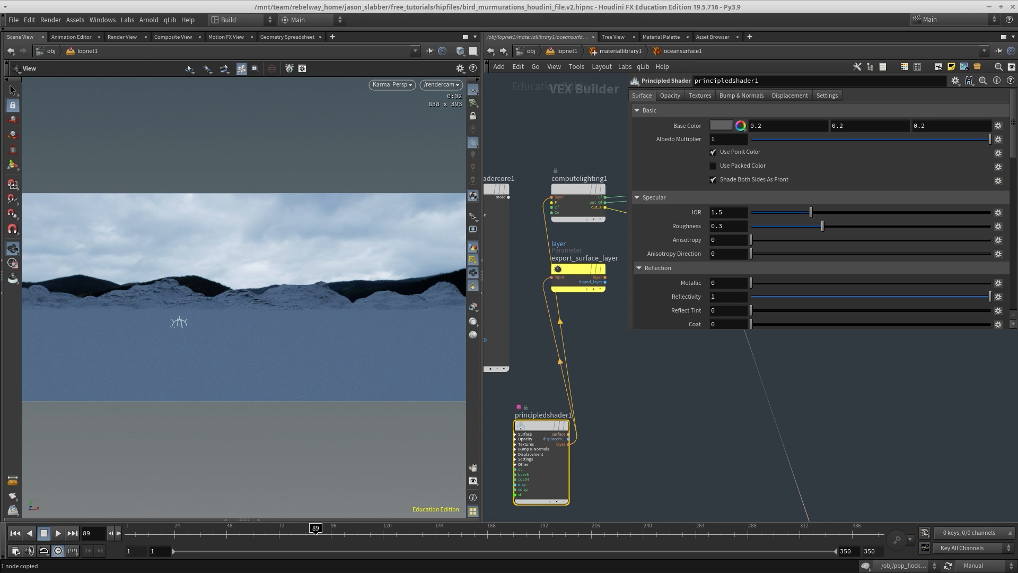
Move the disconnected Classic Shader Core away from the lighting nodes
middle_click_drag(504, 417, 582, 383)
scroll(582, 383, "down", 3)
left_click(569, 303)
left_click_drag(569, 302, 527, 260)
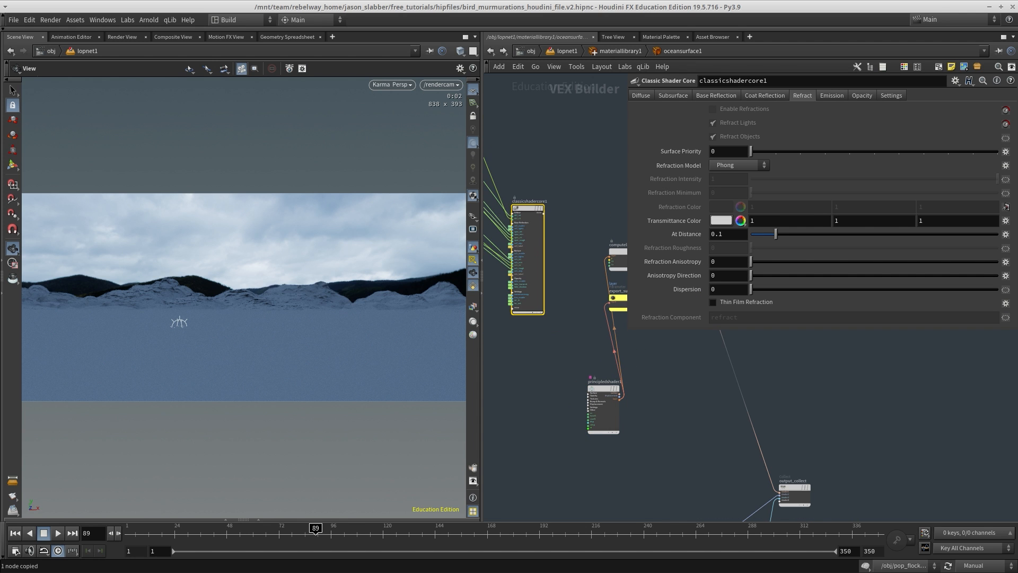
scroll(533, 414, "down", 2)
scroll(586, 398, "up", 2)
On the Principled Shader, set Albedo Multiplier to 0, disable the base Use Point Color and set Roughness to 0.05
left_click_drag(587, 399, 557, 390)
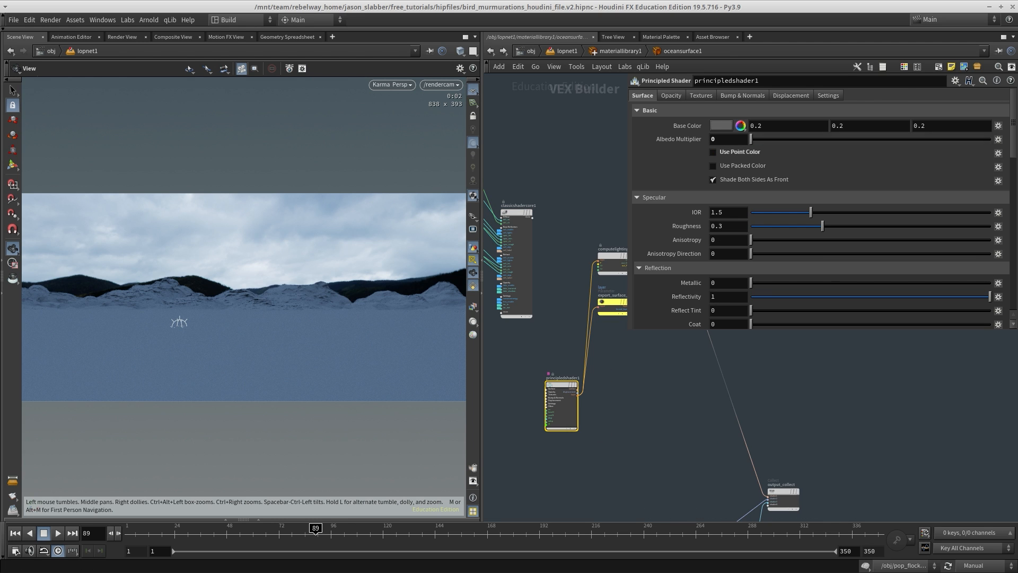
left_click(728, 226)
type(".05")
key("Return")
scroll(820, 213, "down", 4)
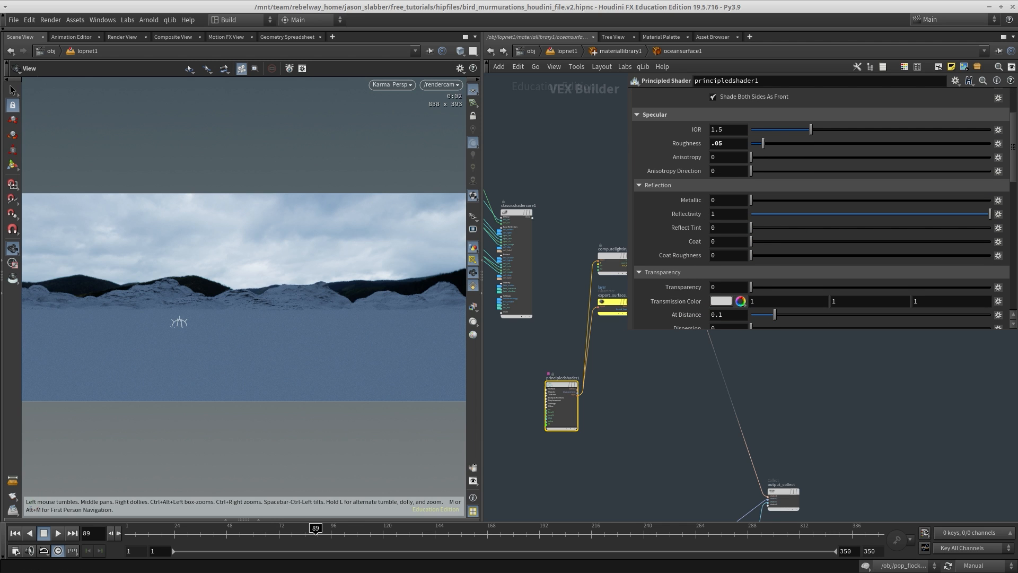
scroll(820, 207, "down", 4)
scroll(820, 207, "up", 2)
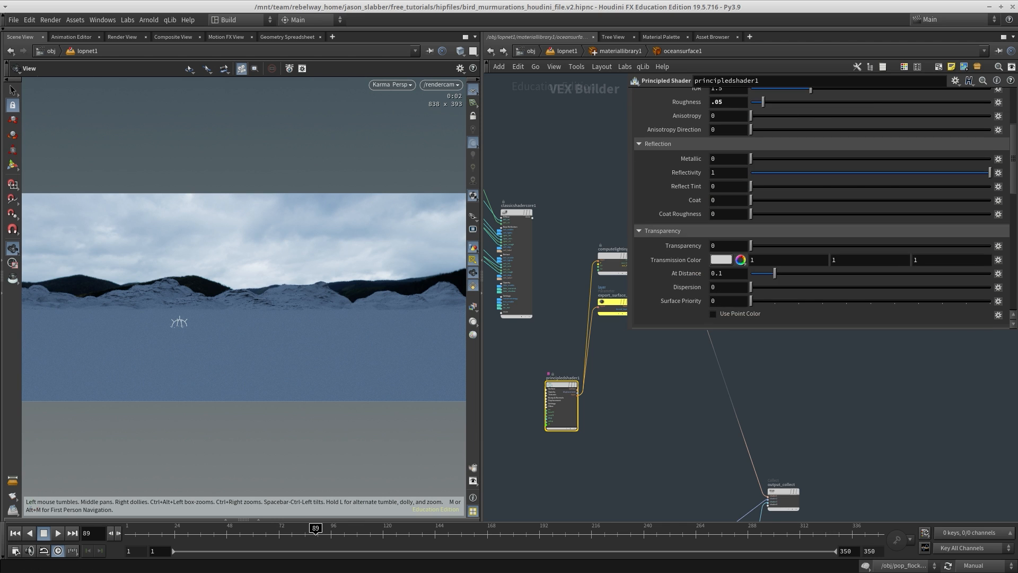
Set the Principled Shader's IOR to 1.8
scroll(819, 206, "up", 2)
double_click(718, 130)
type("2")
key("Return")
double_click(714, 129)
type("1.8")
key("Return")
scroll(592, 286, "down", 6)
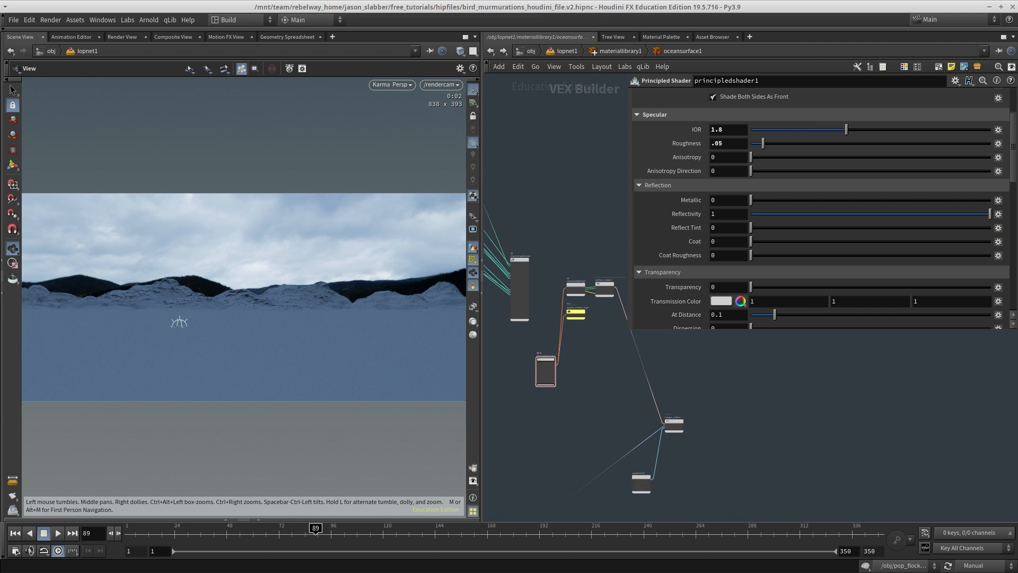
Return to the lopnet1 network and change the update mode to Auto Update
key("u")
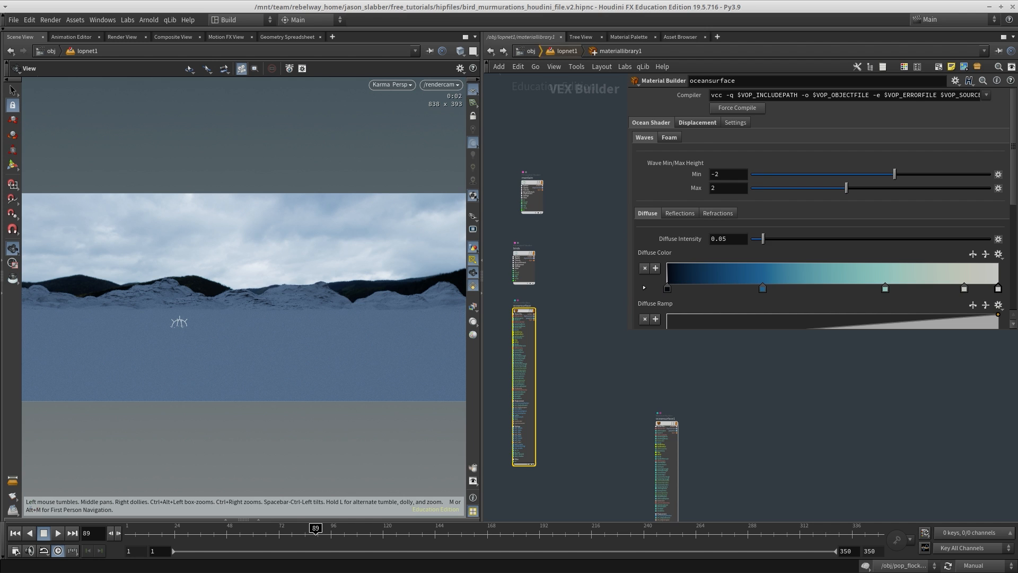
key("u")
middle_click_drag(574, 337, 553, 354)
left_click_drag(553, 355, 568, 371)
left_click(550, 334)
middle_click_drag(551, 334, 550, 318)
left_click(391, 85)
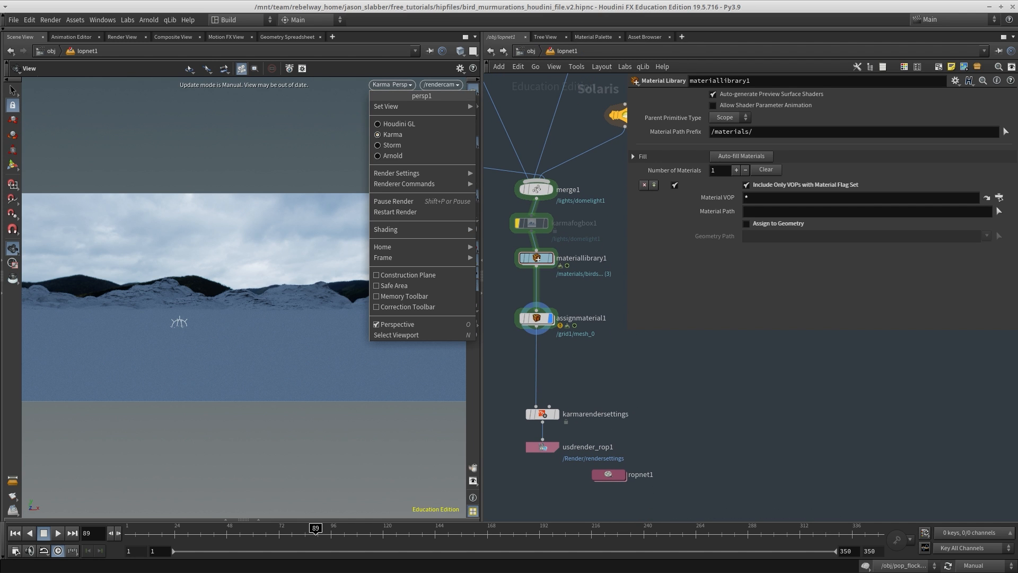
key("Escape")
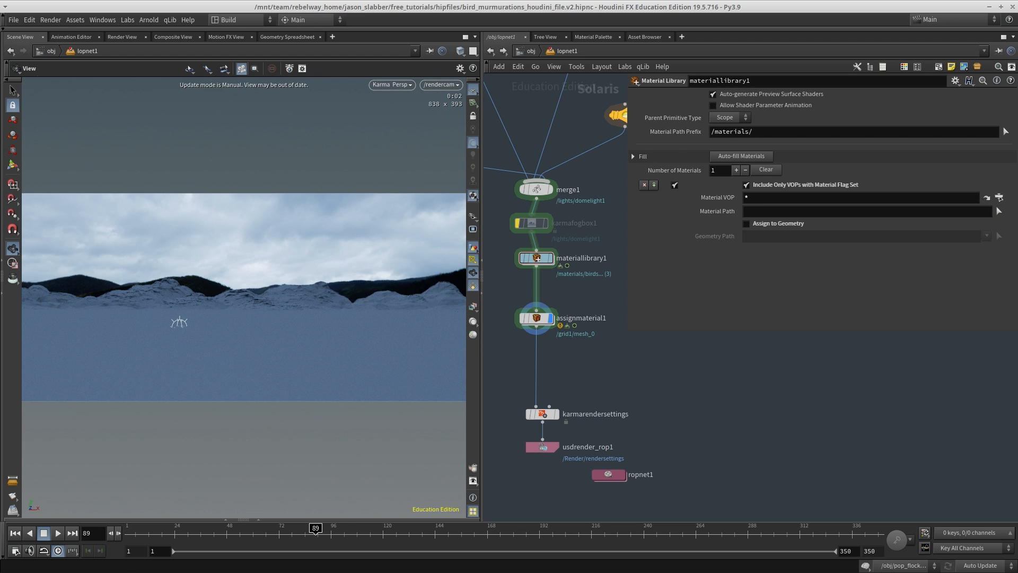
Review the primitive paths and material paths that assignmaterial1 pairs for the birds and mountains
left_click_drag(582, 291, 528, 328)
double_click(800, 111)
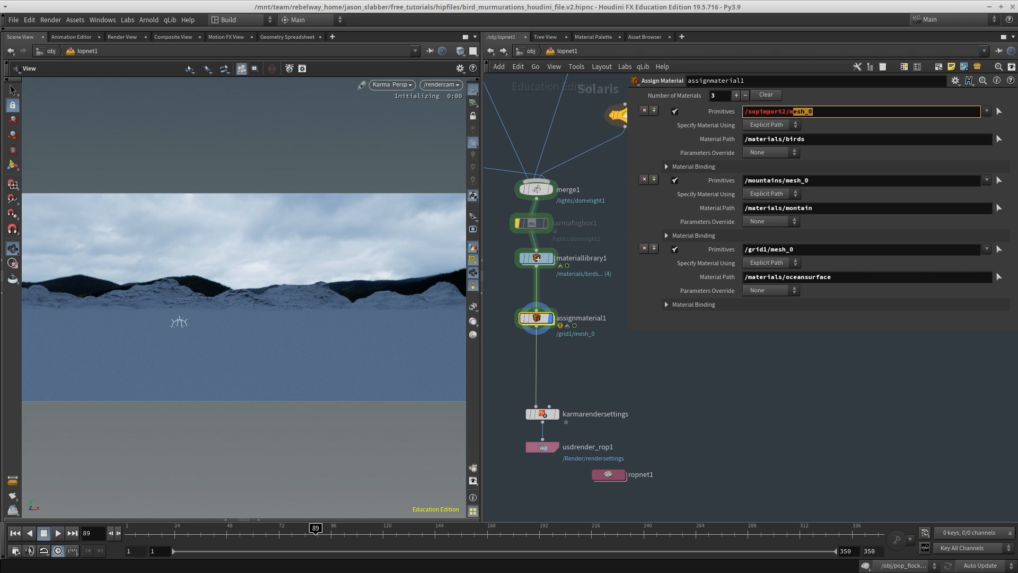
double_click(796, 138)
double_click(797, 181)
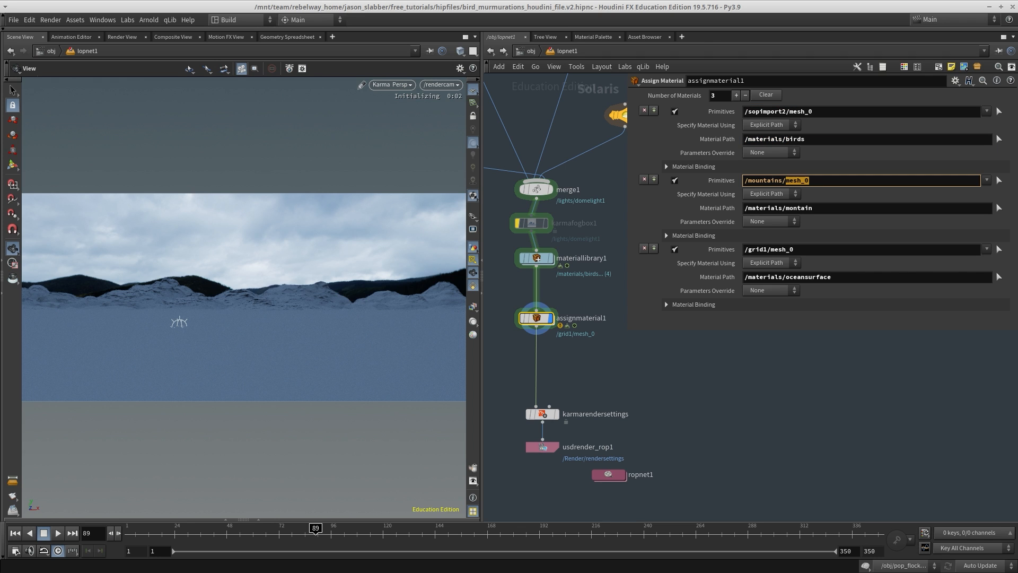
left_click_drag(792, 207, 813, 208)
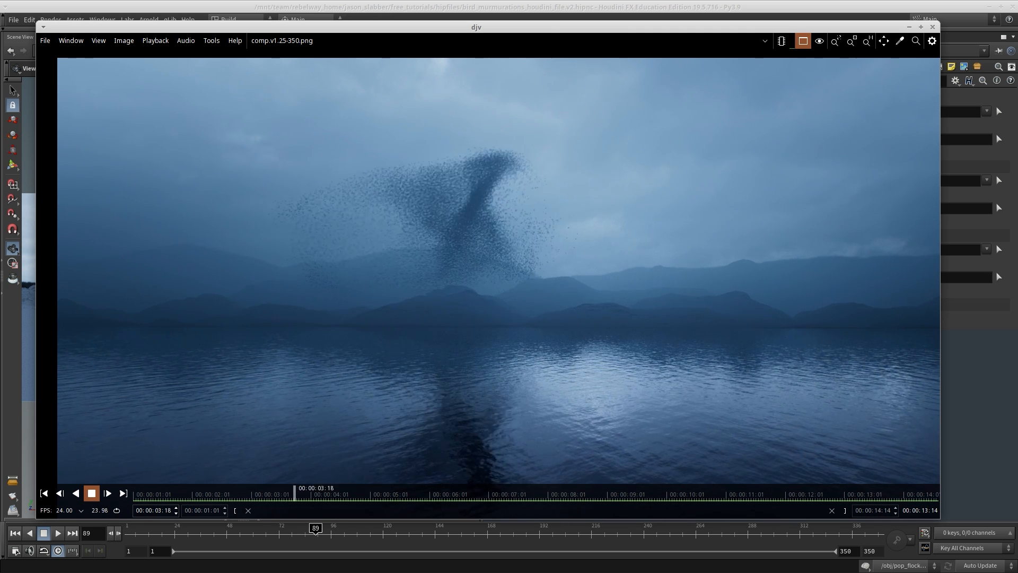
Switch from the djv comp preview back to Houdini and show oceansurface's displacement settings inside materiallibrary1
key("space")
key("alt+Tab")
middle_click_drag(583, 266, 587, 370)
double_click(537, 348)
left_click(697, 123)
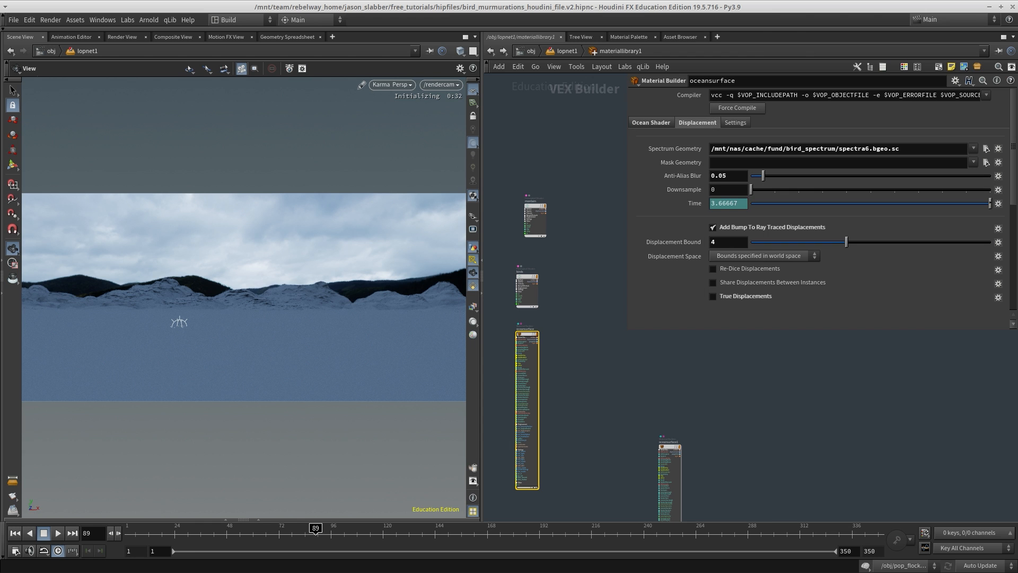
Enter $T as the oceansurface displacement's Time expression
left_click(719, 203)
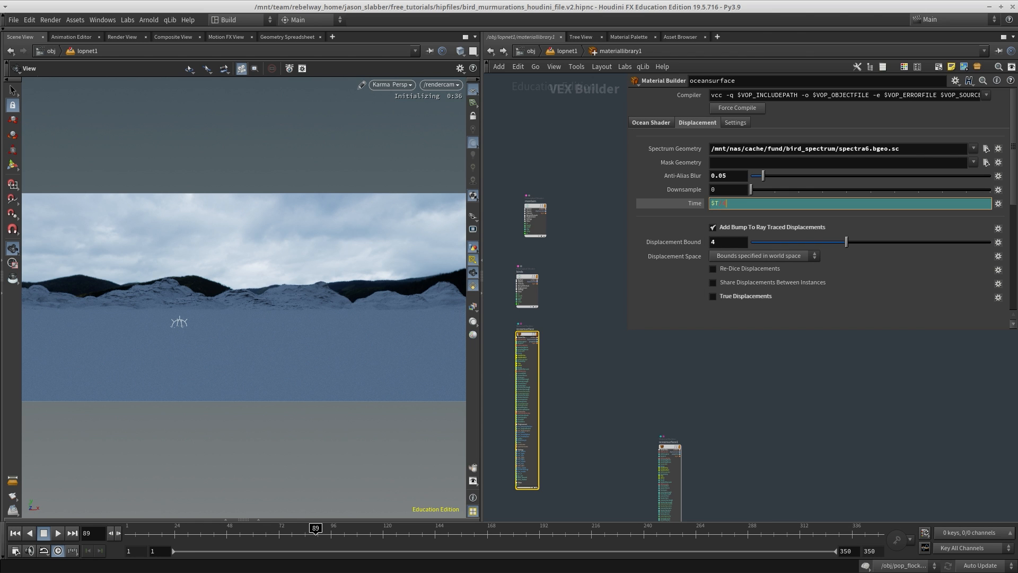
key("BackSpace")
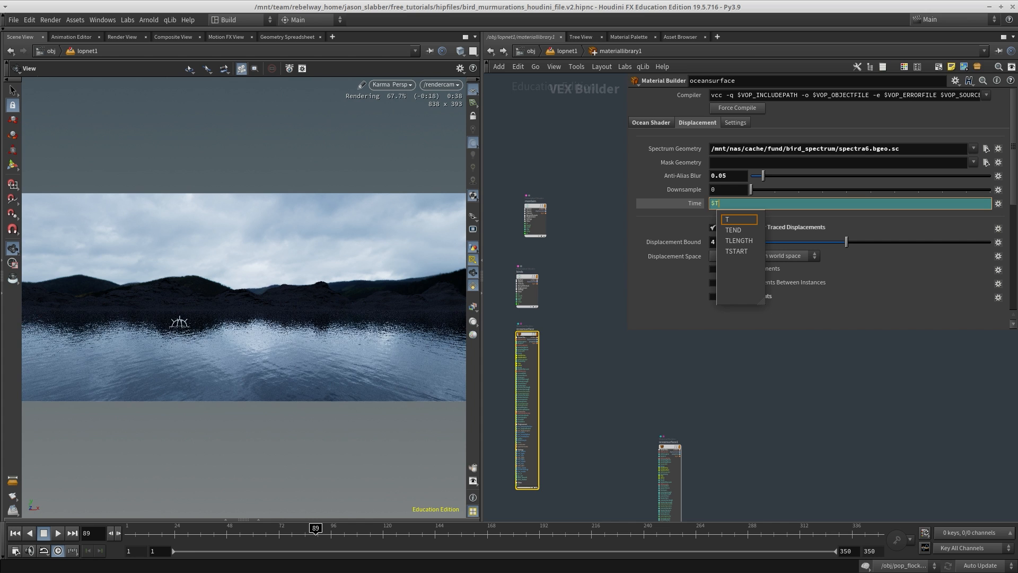
key("Return")
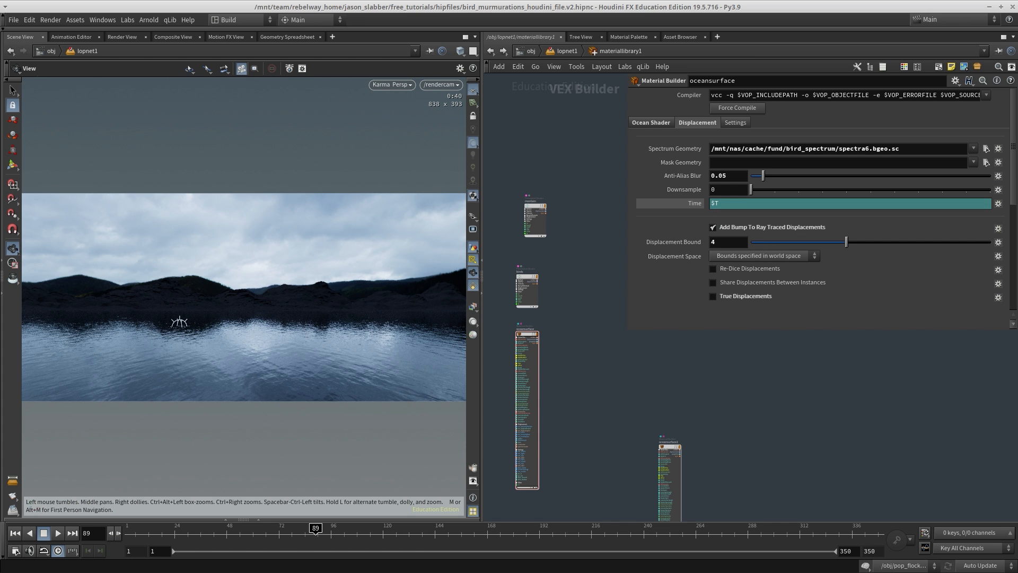
Return to lopnet1 and show the parameters of karmafogbox1
left_click(566, 51)
middle_click_drag(536, 348, 540, 386)
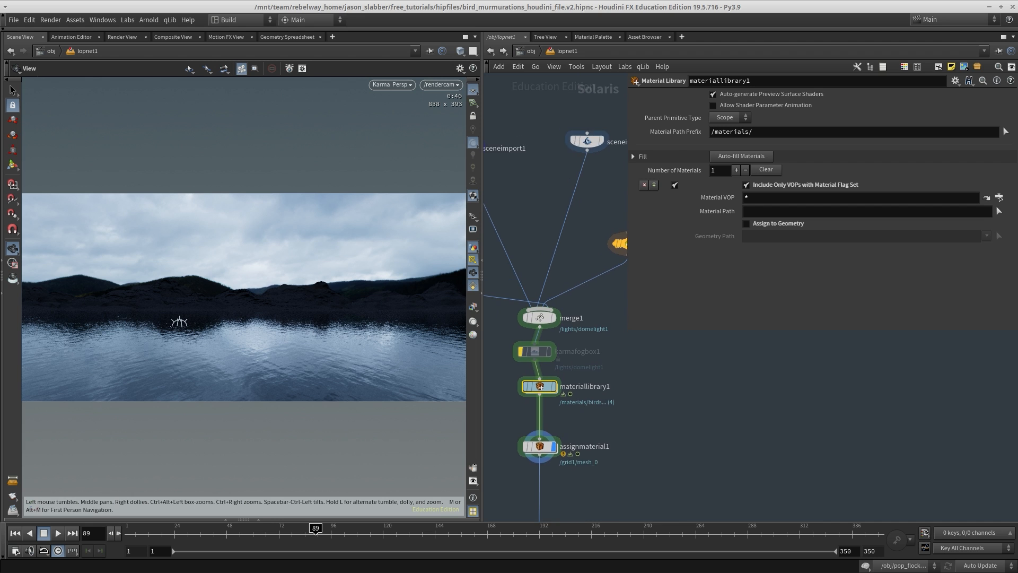
left_click(534, 350)
scroll(534, 351, "up", 2)
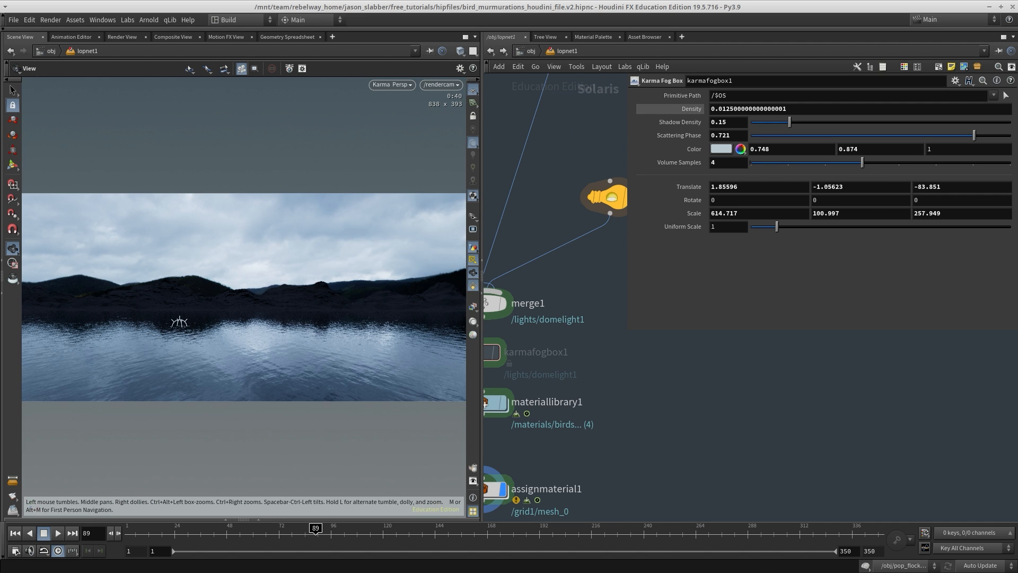
Search the available Karma nodes for Karma Fog Box without adding one
key("Tab")
type("karma")
key("Down")
key("Down")
key("Down")
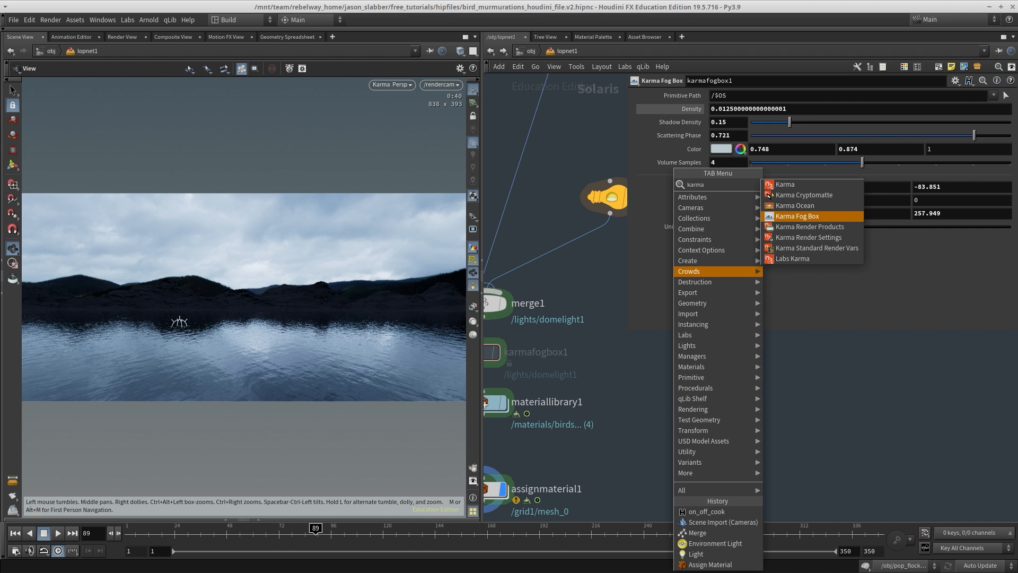
key("Escape")
Enable the bypassed karmafogbox1 and display its bounds and handles in the viewport
middle_click_drag(599, 371, 673, 361)
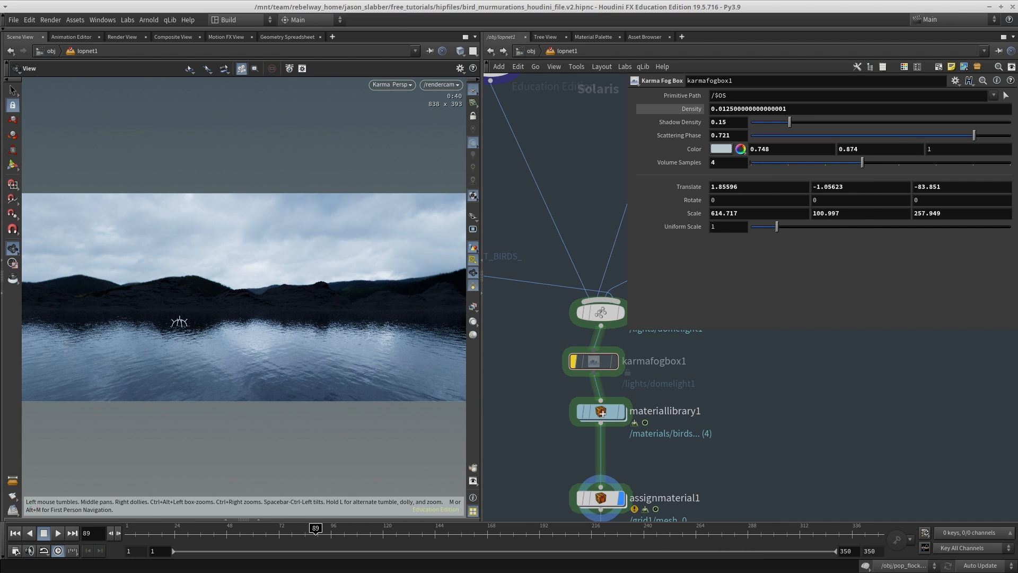
key("b")
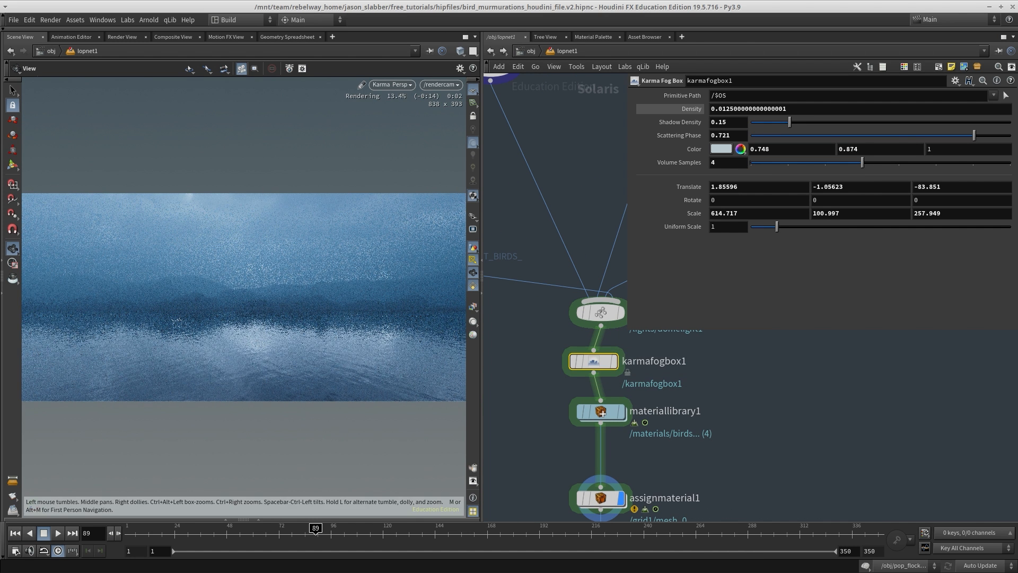
left_click_drag(244, 265, 318, 318)
right_click_drag(318, 318, 360, 297)
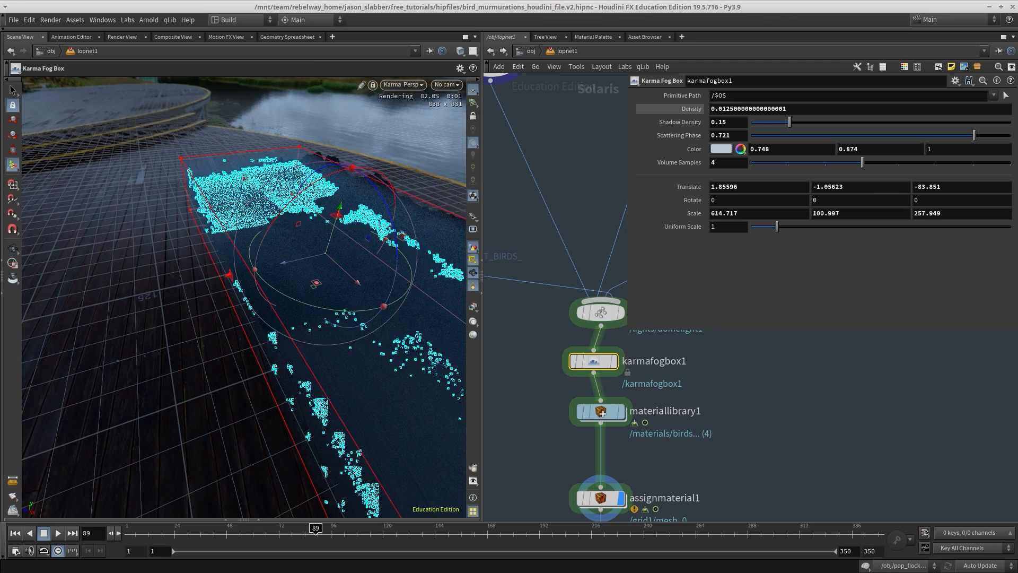
left_click_drag(329, 289, 371, 313)
left_click_drag(244, 297, 254, 313)
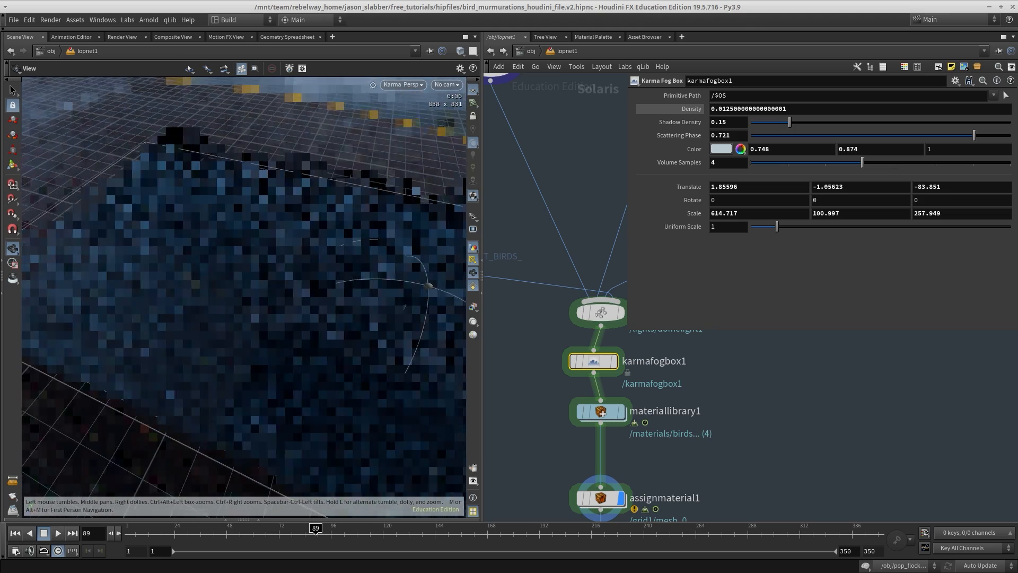
right_click_drag(255, 313, 196, 329)
left_click_drag(244, 297, 175, 292)
right_click_drag(388, 218, 424, 367)
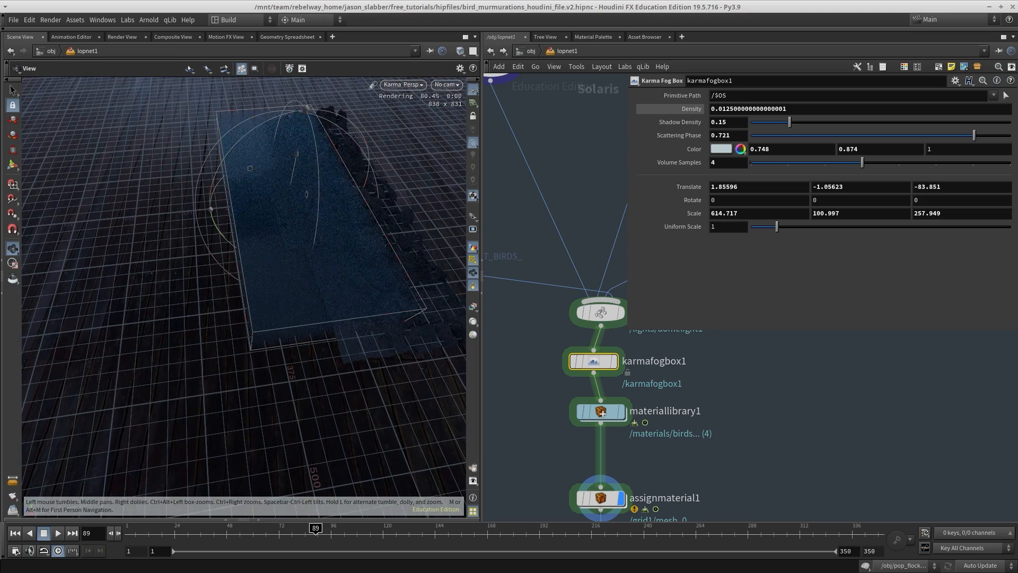
key("Return")
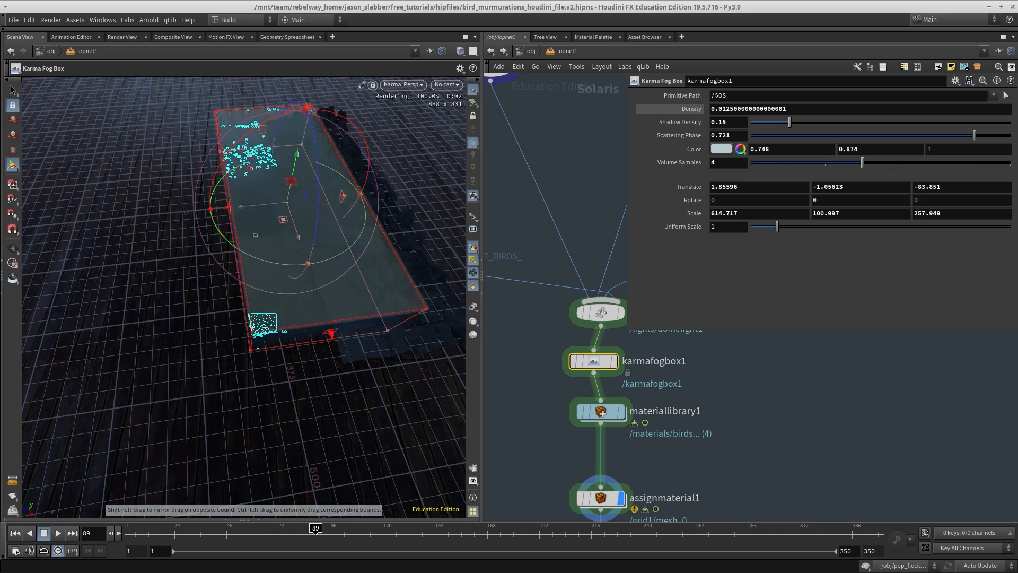
Inspect how the fog box surrounds the mountains and ocean, and return the viewport to the render camera
left_click_drag(287, 281, 281, 223, "alt")
right_click_drag(281, 223, 319, 286, "alt")
left_click_drag(319, 286, 302, 294, "alt")
middle_click_drag(302, 294, 228, 305, "alt")
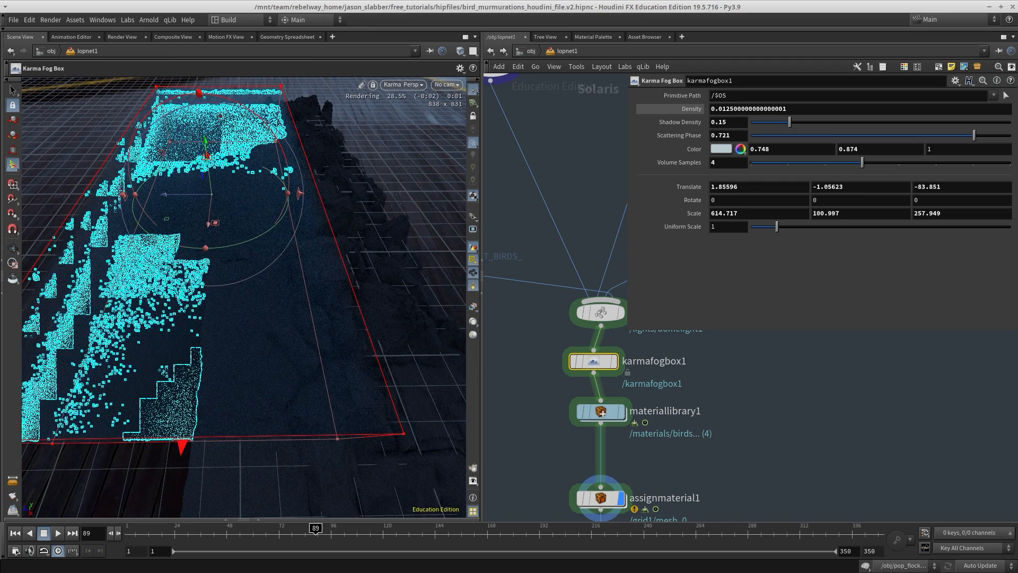
left_click_drag(228, 305, 276, 196, "alt")
left_click(446, 84)
left_click(453, 95)
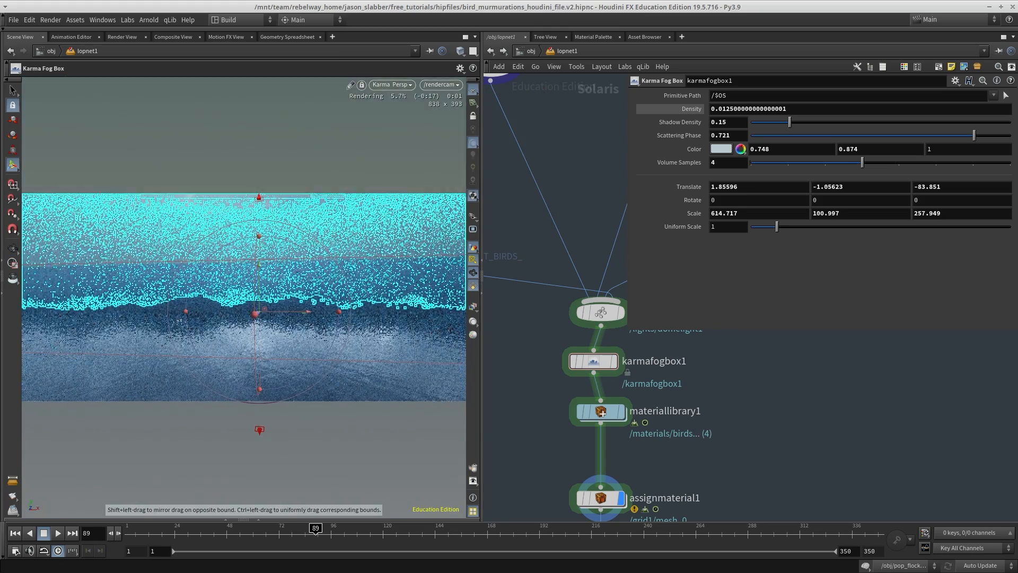
key("Escape")
Duplicate karmafogbox1 into the empty area beside it
middle_click_drag(595, 371, 594, 354)
left_click(593, 344)
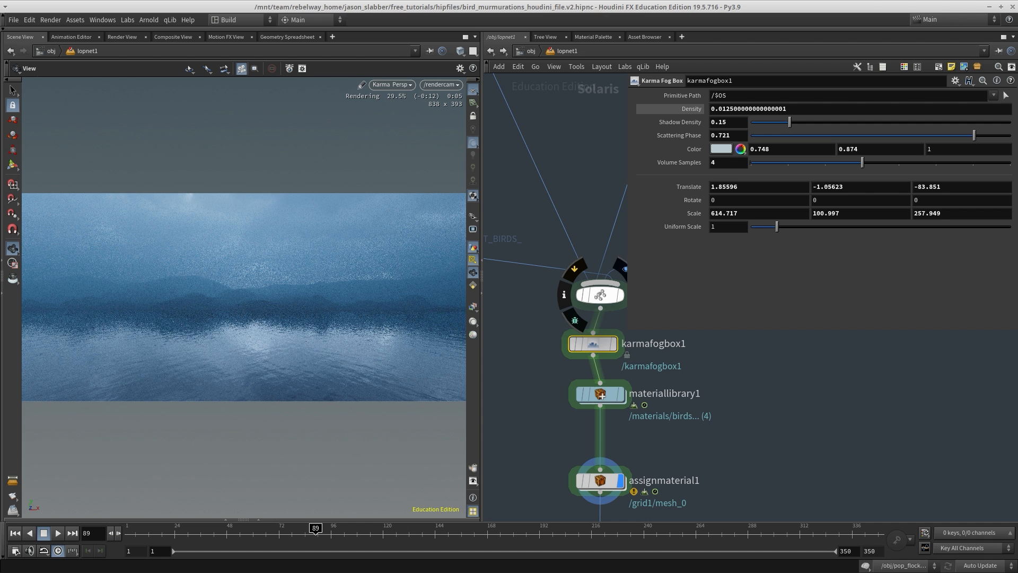
left_click_drag(593, 344, 800, 344, "alt")
Set the Density of karmafogbox1 to 0.05
left_click(753, 109)
type("0.05")
key("Return")
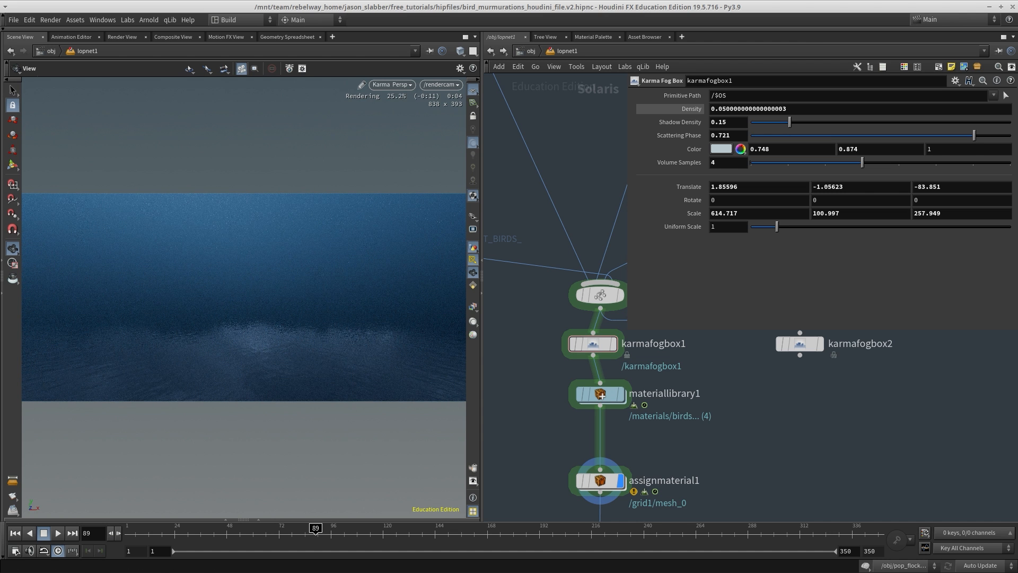
Set karmafogbox1's Shadow Density to 0.015 and its Density to 0.01
key("Return")
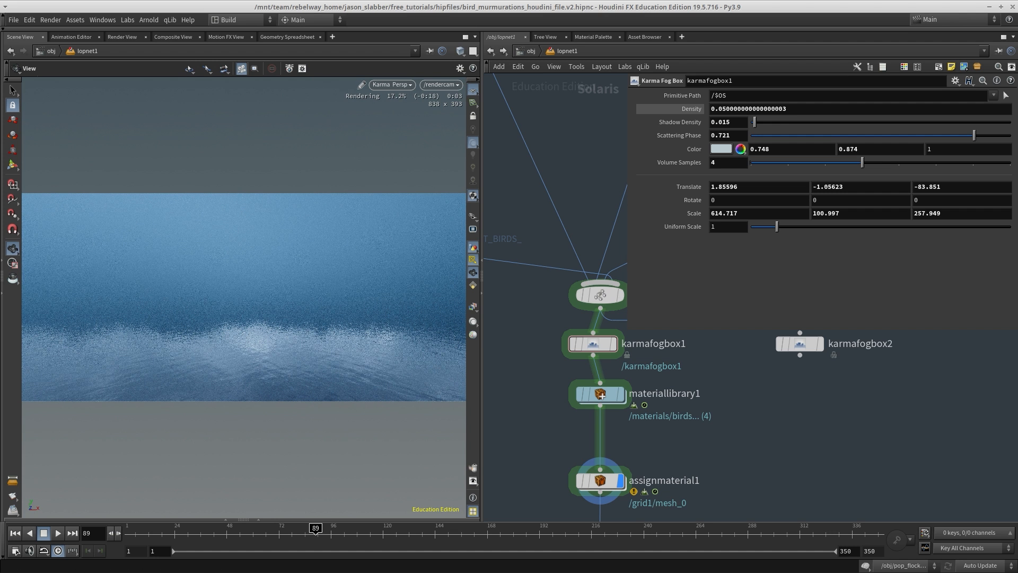
type("1")
key("Return")
Set the Shadow Density of karmafogbox1 to 0.1
left_click_drag(731, 122, 722, 122)
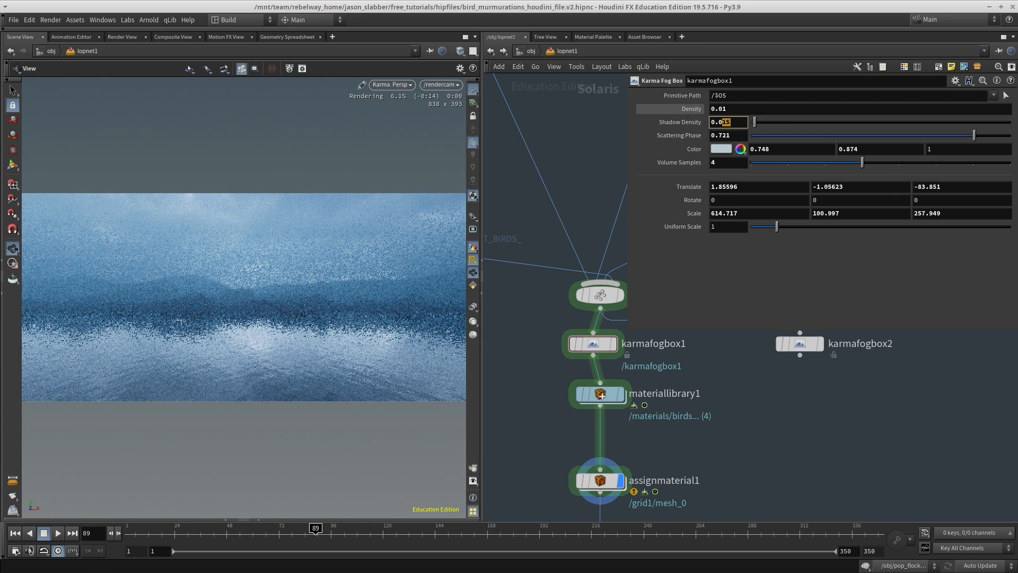
key("BackSpace")
key("BackSpace")
key("BackSpace")
type("1")
key("Return")
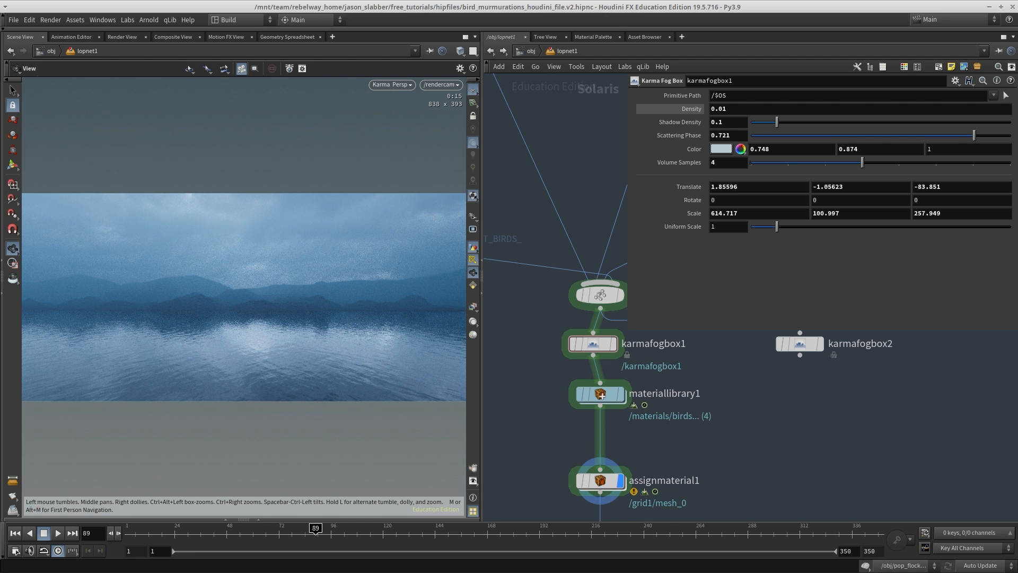
Bypass karmafogbox1 and re-enable it to compare the Karma render with and without fog
middle_click_drag(602, 395, 583, 432)
left_click_drag(497, 359, 637, 384)
key("b")
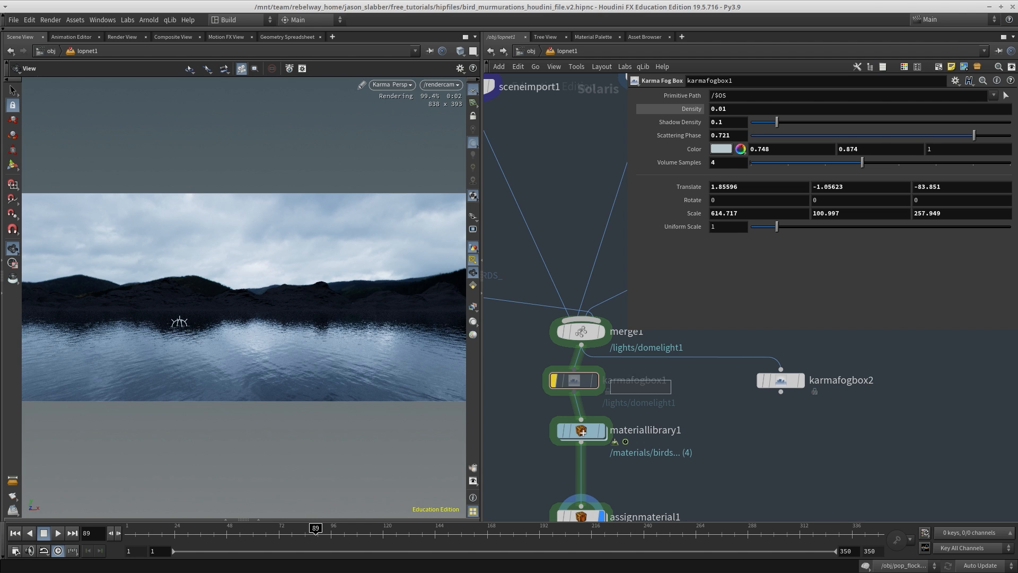
key("b")
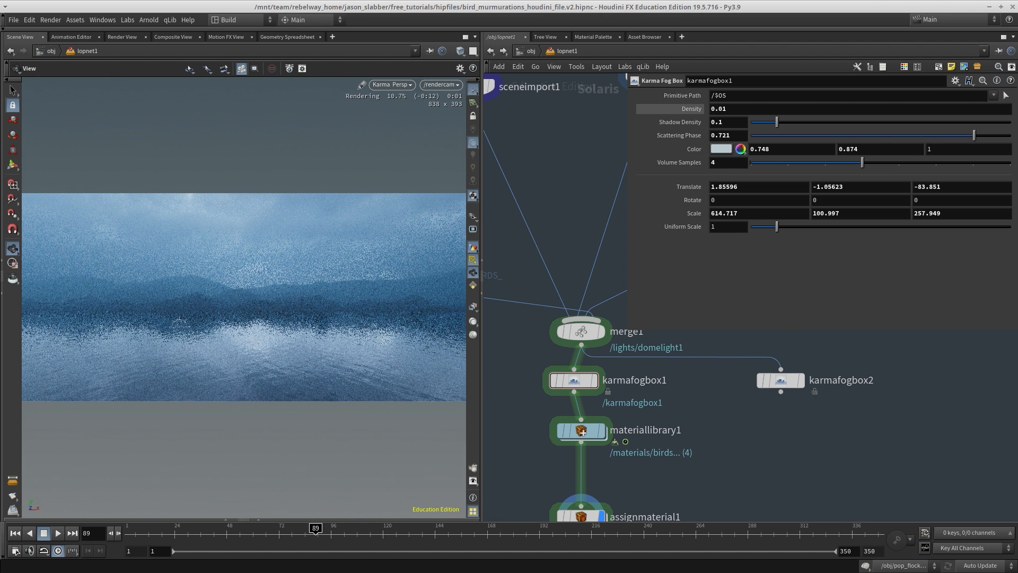
Enable the bypassed sopimport2 so the birds are included in the Karma preview
scroll(725, 471, "down", 5)
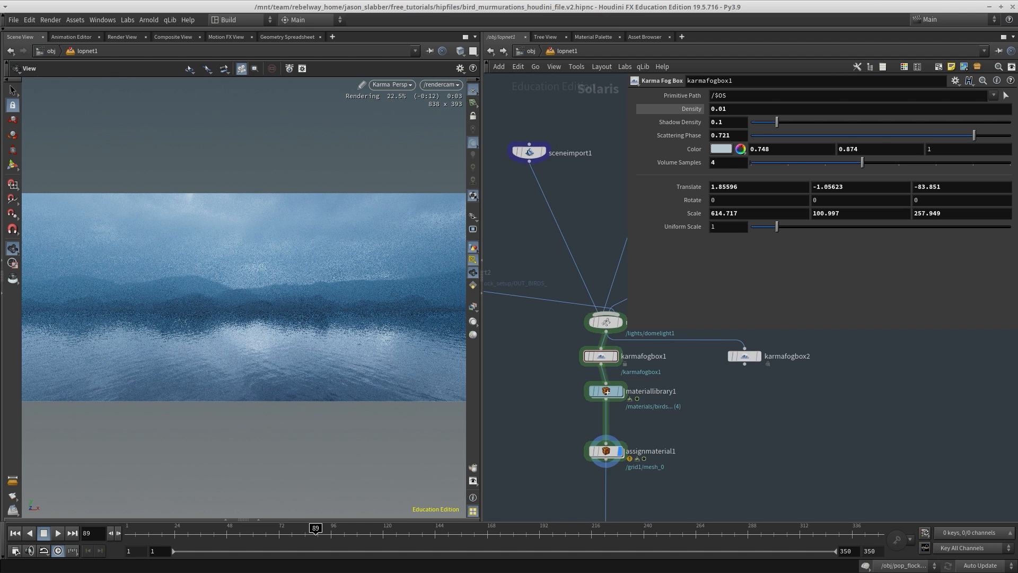
scroll(601, 423, "up", 3)
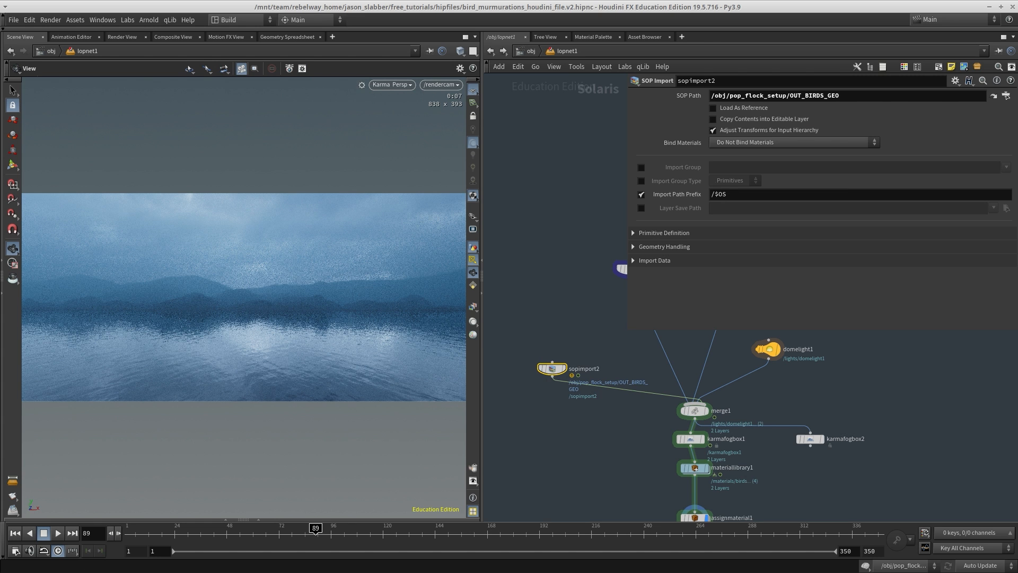
middle_click_drag(690, 425, 680, 399)
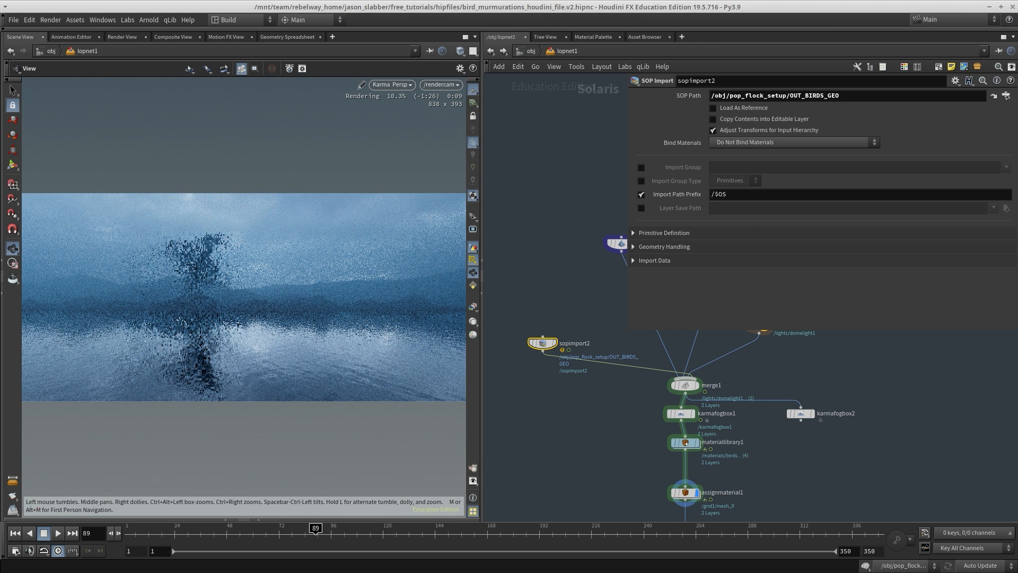
mouse_move(685, 443)
middle_mouse_down()
mouse_move(678, 426)
mouse_move(678, 448)
middle_mouse_up()
Open pop_flock_setup from the object level with updates set to Manual, and pause the rendered comp in djv
key("u")
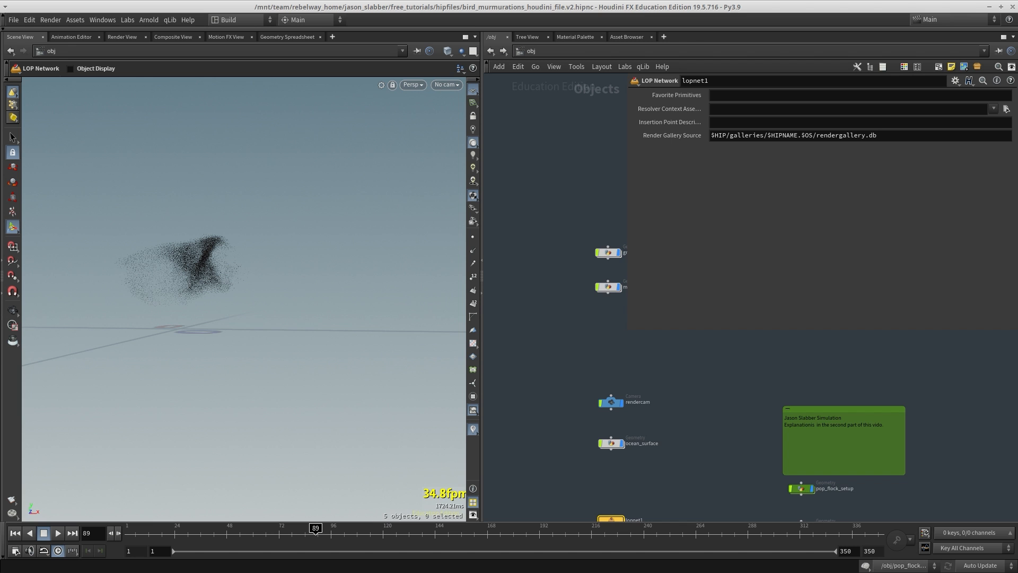
scroll(750, 371, "down", 2)
middle_click_drag(751, 372, 515, 235)
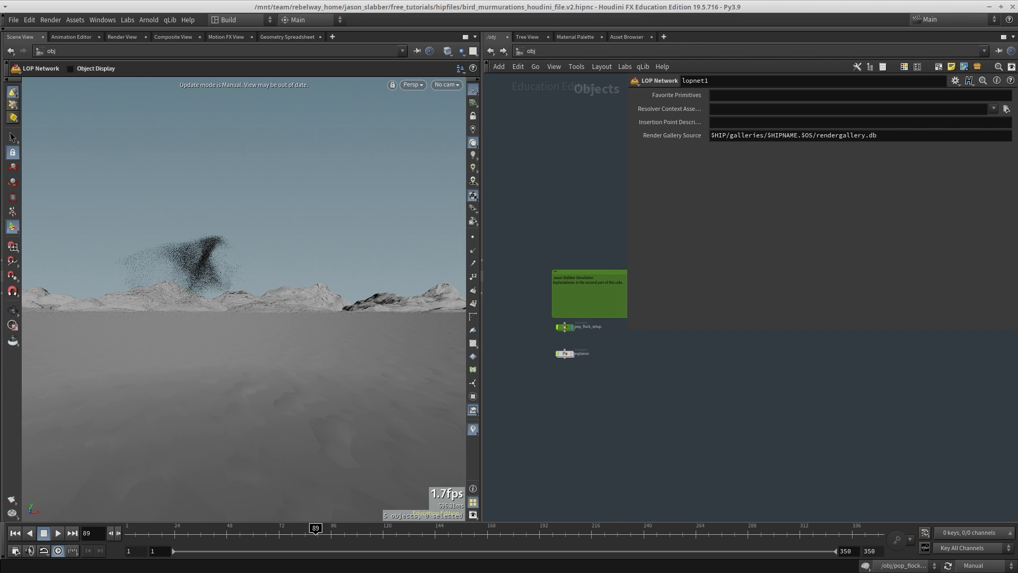
left_click(565, 327)
double_click(565, 328)
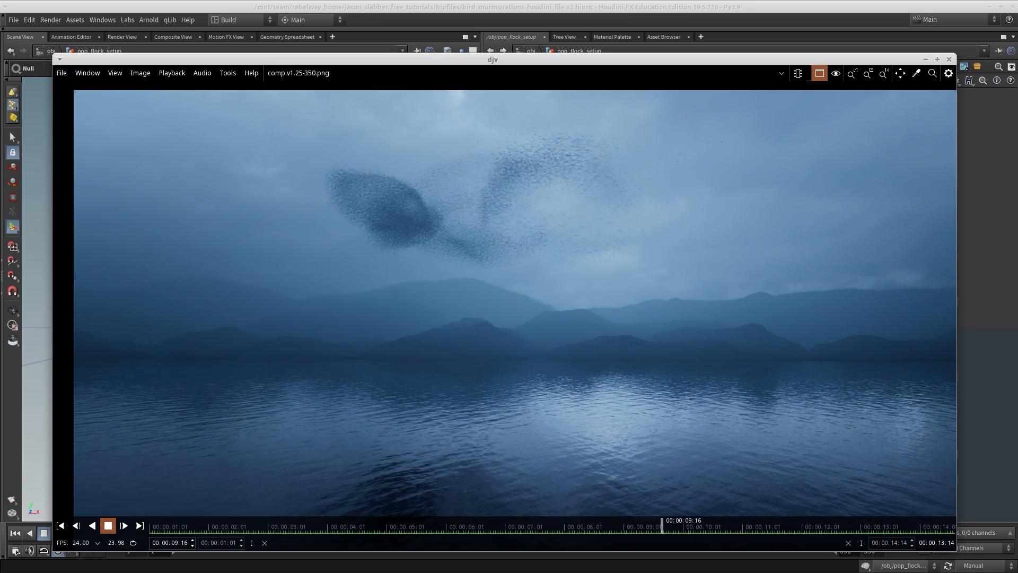
key("space")
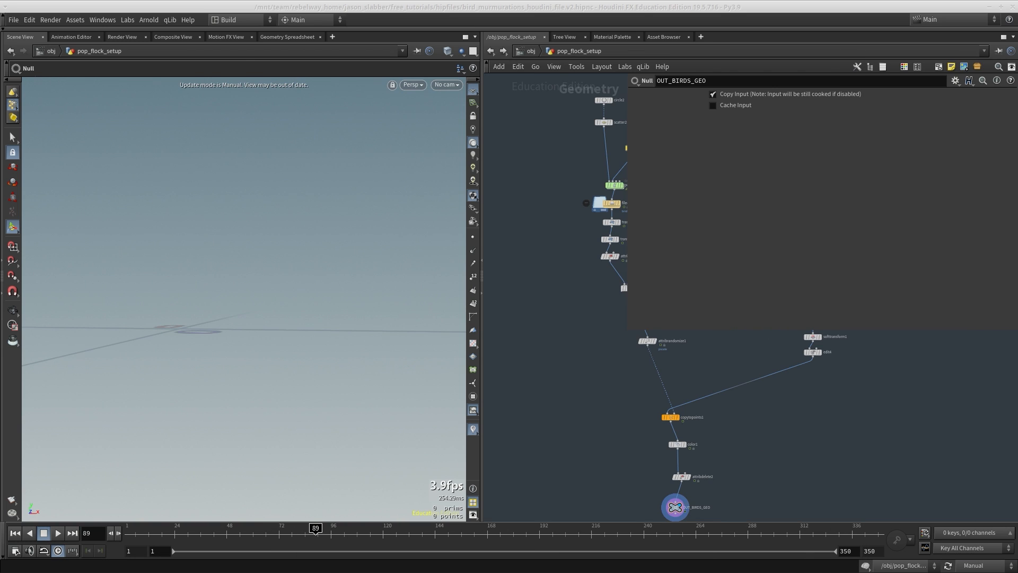
Display the last node of the bird model's chain in pop_flock_setup and inspect the bird shape from several angles
middle_click_drag(748, 403, 697, 349)
middle_click_drag(796, 371, 628, 407)
left_click(602, 334)
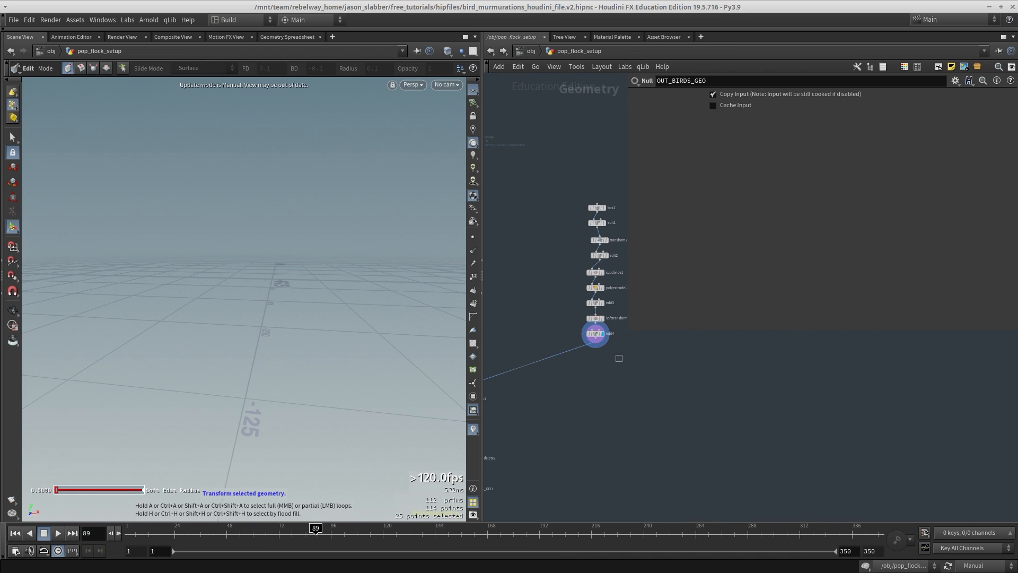
left_click(596, 317)
left_click(596, 333)
key("space+g")
key("space+h")
left_click_drag(244, 319, 345, 281)
scroll(744, 343, "down", 4)
scroll(578, 366, "up", 5)
Display attribrandomize1 and frame its flock points in the viewport
left_click(512, 275)
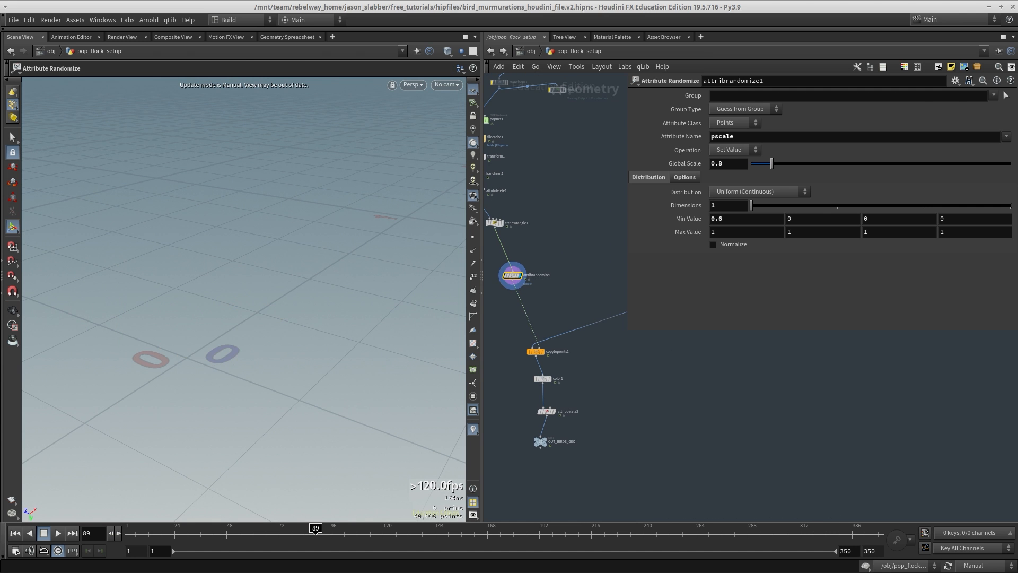
key("space+g")
left_click_drag(244, 313, 265, 319)
scroll(596, 379, "up", 3)
key("r")
Display copytopoints1, inspect the copied birds up close and switch updates back to Auto Update
left_click(509, 339)
middle_click_drag(509, 339, 506, 312)
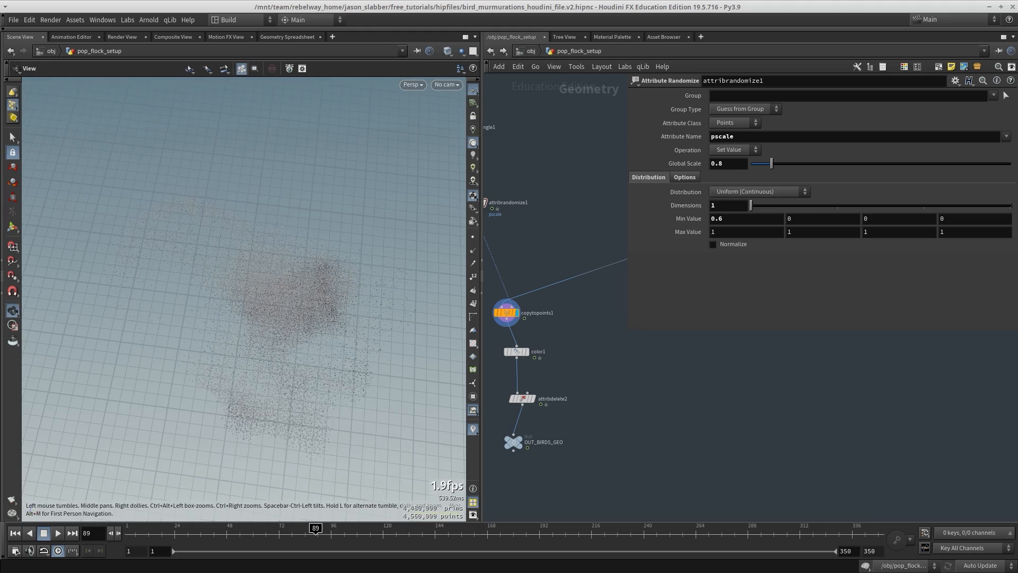
scroll(244, 297, "up", 10)
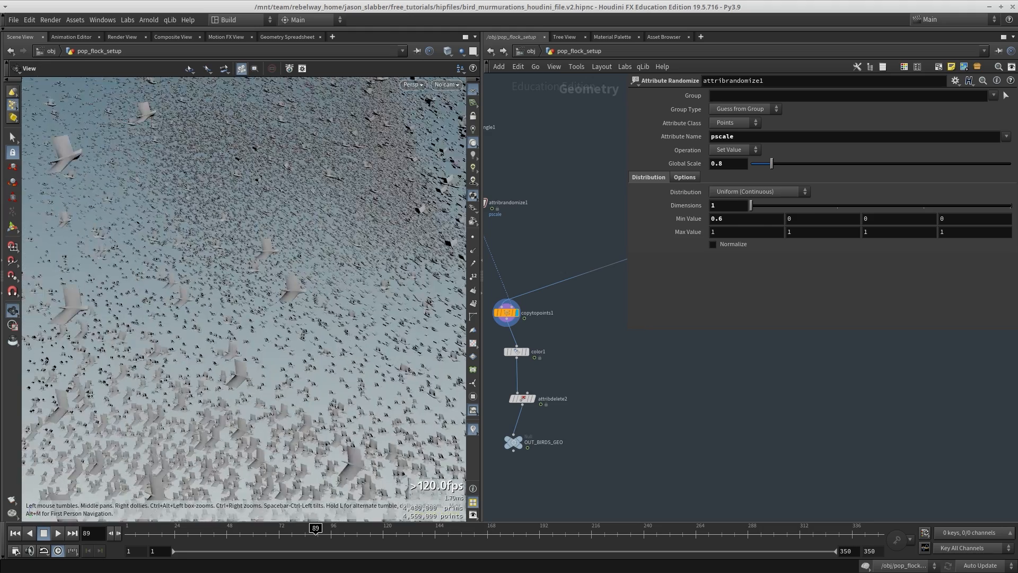
scroll(244, 297, "up", 10)
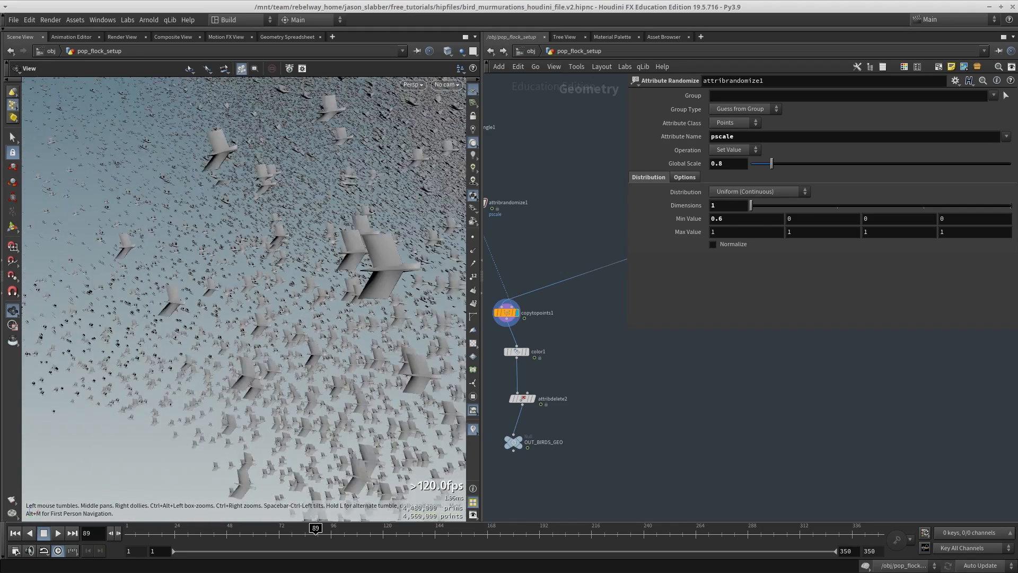
key("Return")
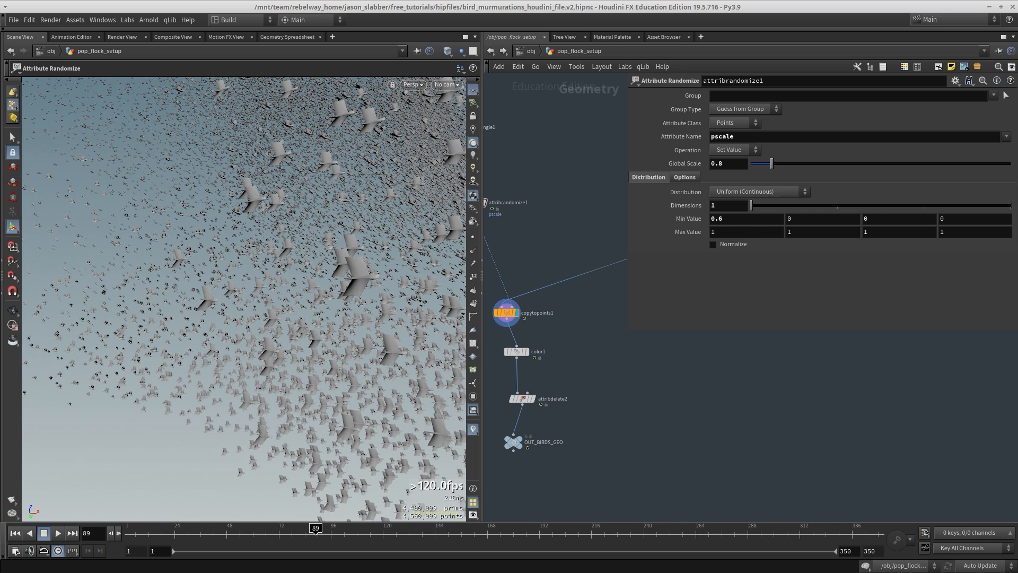
scroll(244, 297, "down", 10)
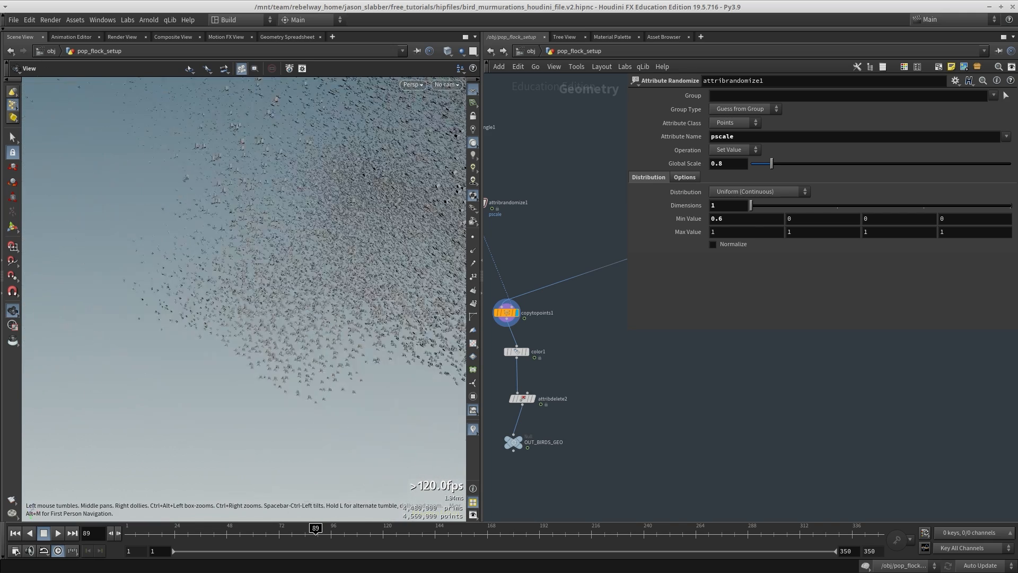
Switch to djv, play and pause the rendered bird sequence, and move its window out of the way
key("alt+Tab")
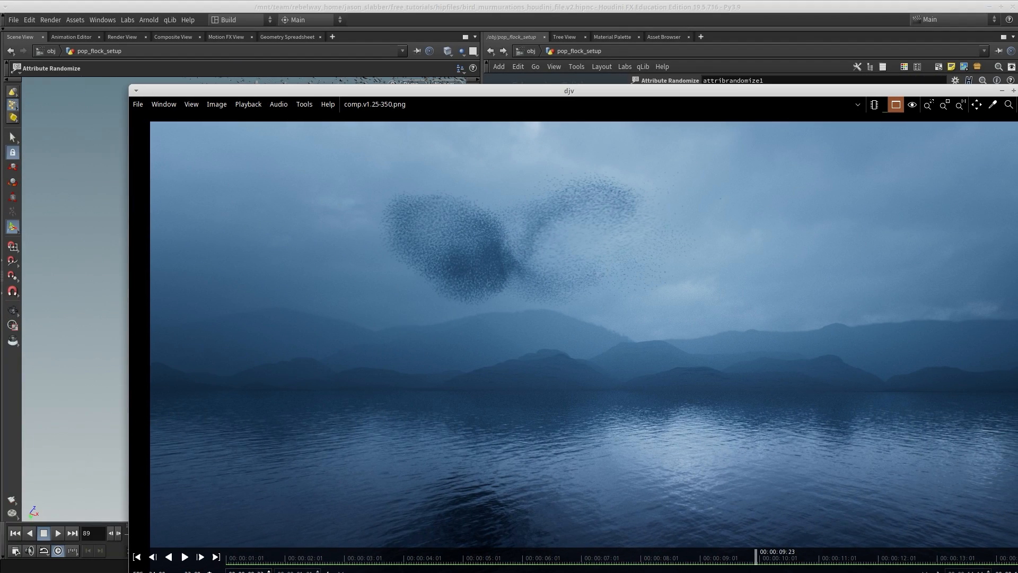
key("space")
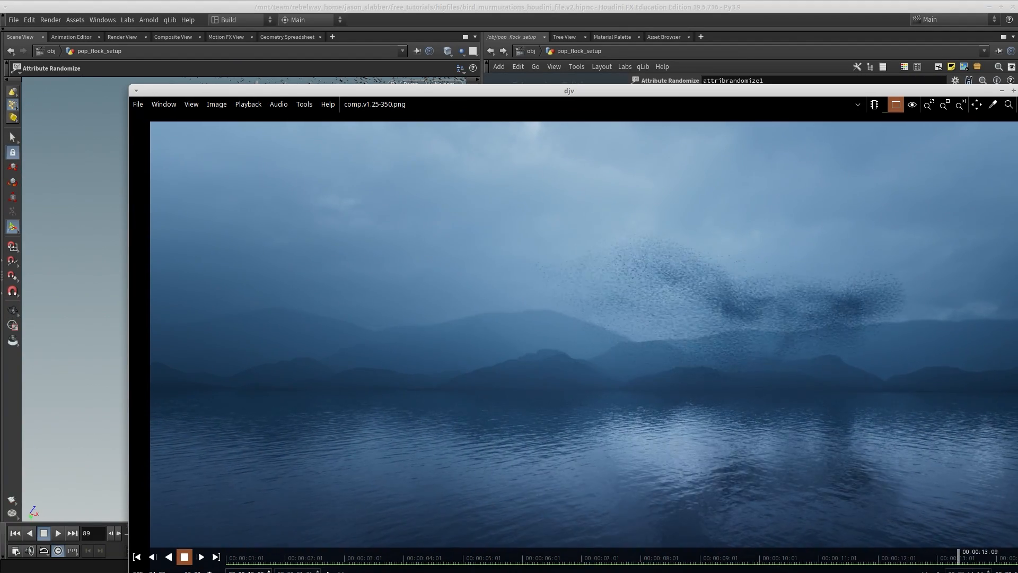
key("space")
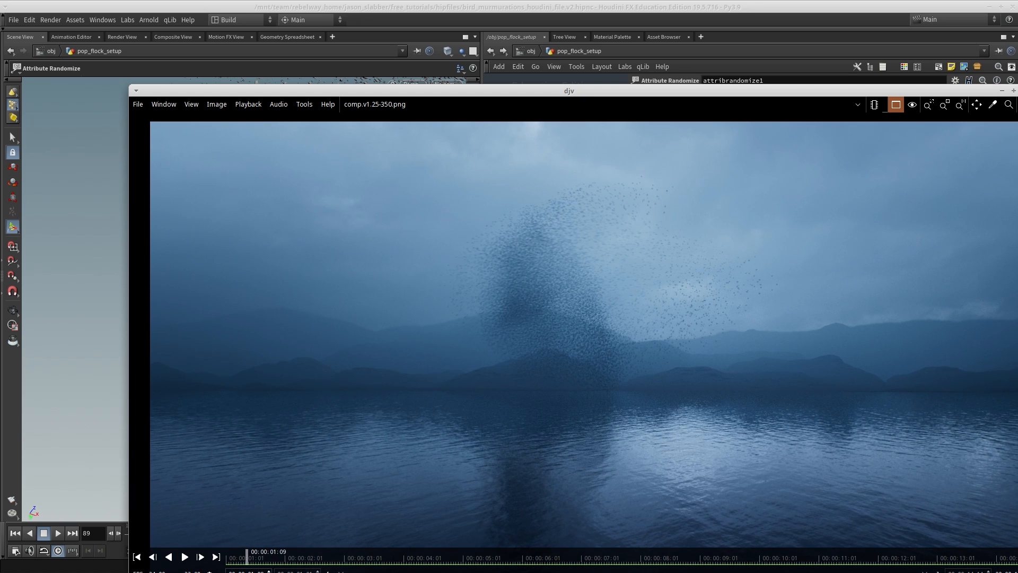
left_click_drag(569, 91, 1017, 101)
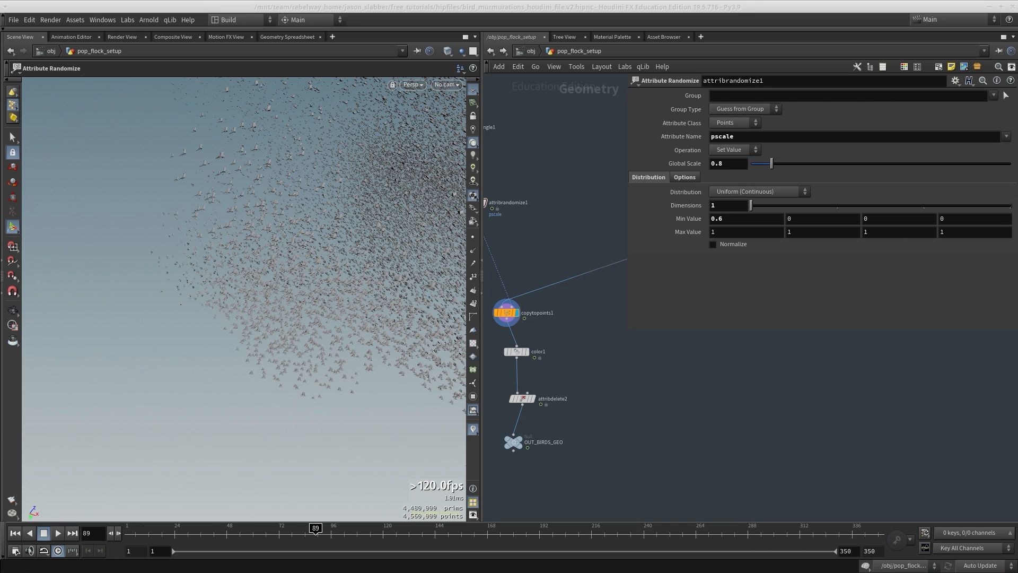
Display color1 and attribdelete2 downstream of copytopoints1 to examine the coloured birds
middle_click_drag(577, 497, 596, 483)
scroll(596, 483, "down", 5)
middle_click_drag(553, 302, 570, 347)
scroll(570, 348, "up", 3)
left_click_drag(572, 349, 533, 372)
key("r")
middle_click_drag(579, 491, 514, 346)
scroll(514, 346, "up", 2)
key("r")
left_click(528, 391)
middle_click_drag(528, 391, 527, 351)
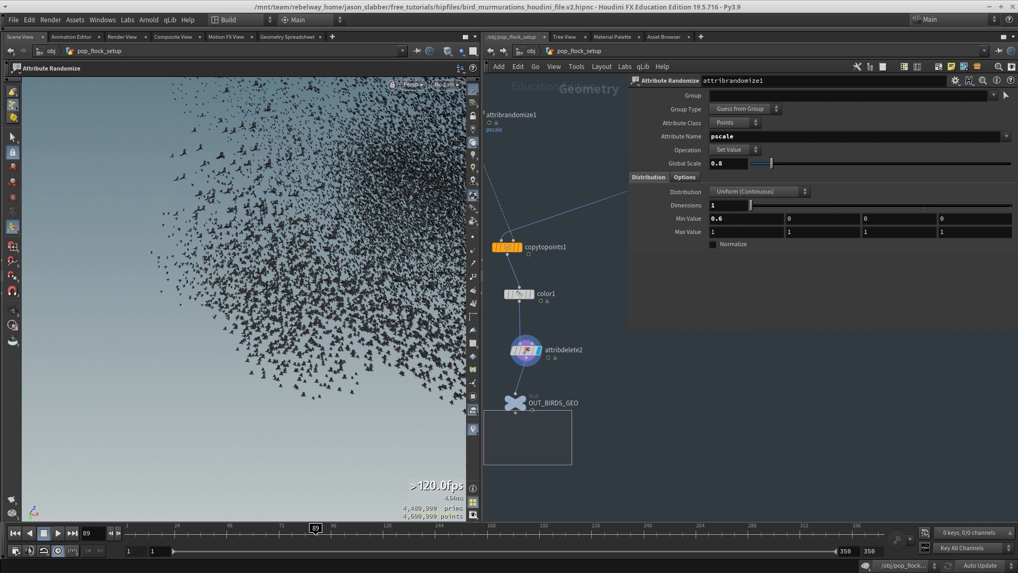
Leave pop_flock_setup for the object level and open lopnet1
key("u")
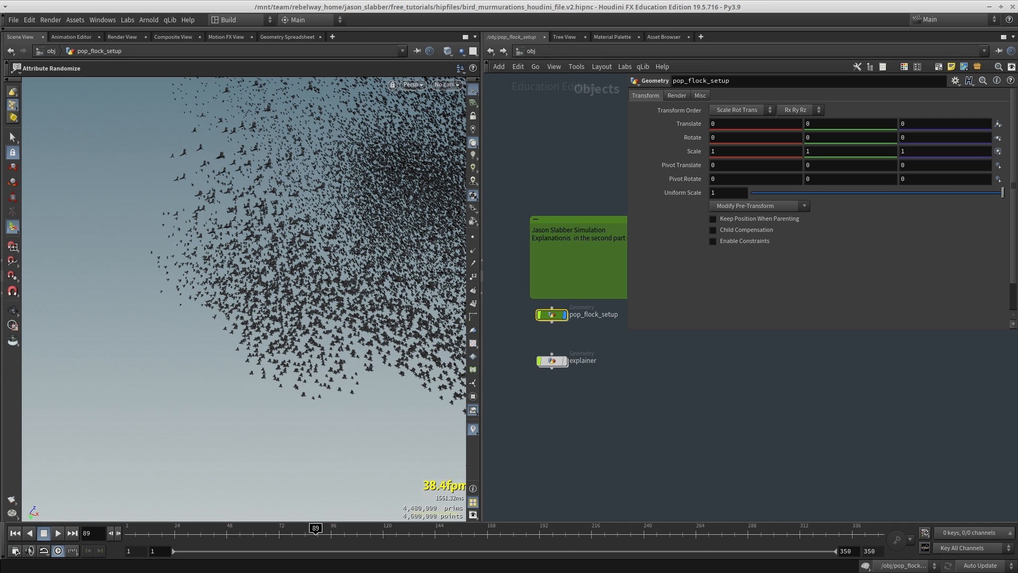
middle_click_drag(557, 139, 615, 281)
scroll(550, 251, "down", 3)
scroll(615, 281, "down", 1)
scroll(525, 375, "up", 4)
double_click(517, 373)
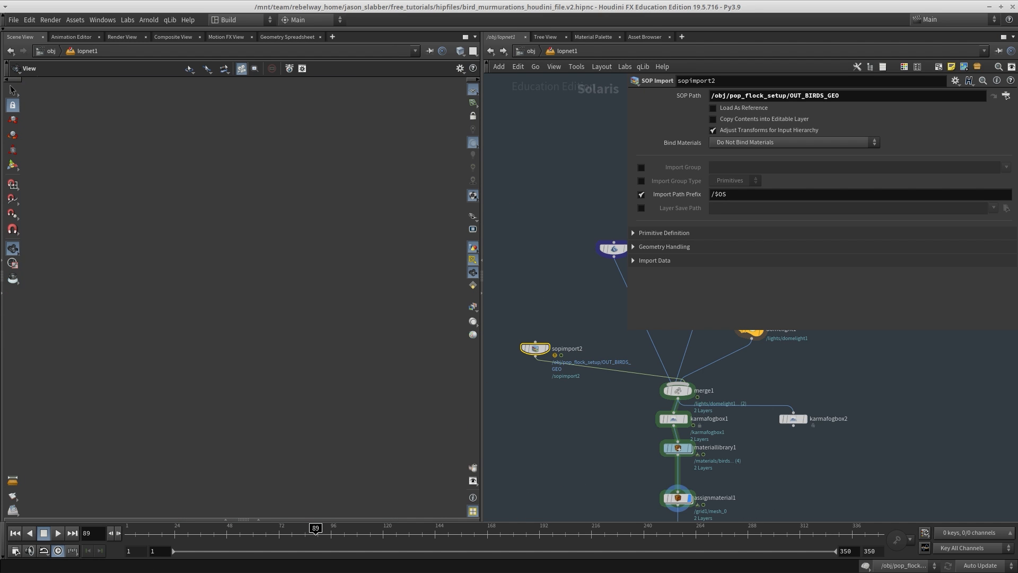
Select karmarendersettings below assignmaterial1, enlarge its parameter area and show the rendering limits
middle_click_drag(684, 499, 573, 313)
middle_click(571, 418)
scroll(597, 391, "up", 2)
left_click(559, 391)
middle_click_drag(597, 390, 598, 419)
left_click_drag(629, 328, 624, 435)
left_click(674, 228)
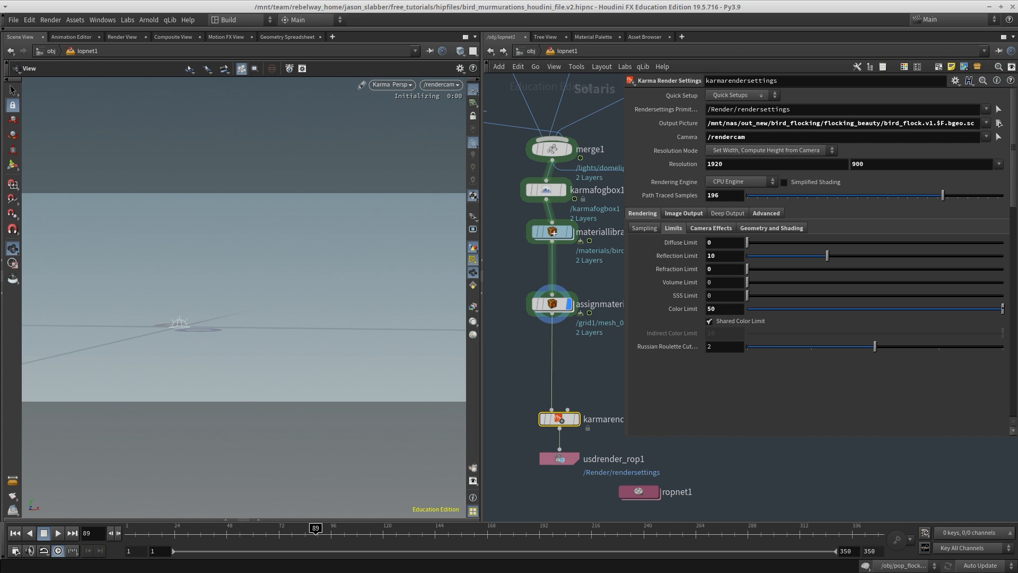
Switch the viewport from Karma to the standard display and review the camera effects and advanced sampling of karmarendersettings
left_click(393, 85)
left_click(392, 123)
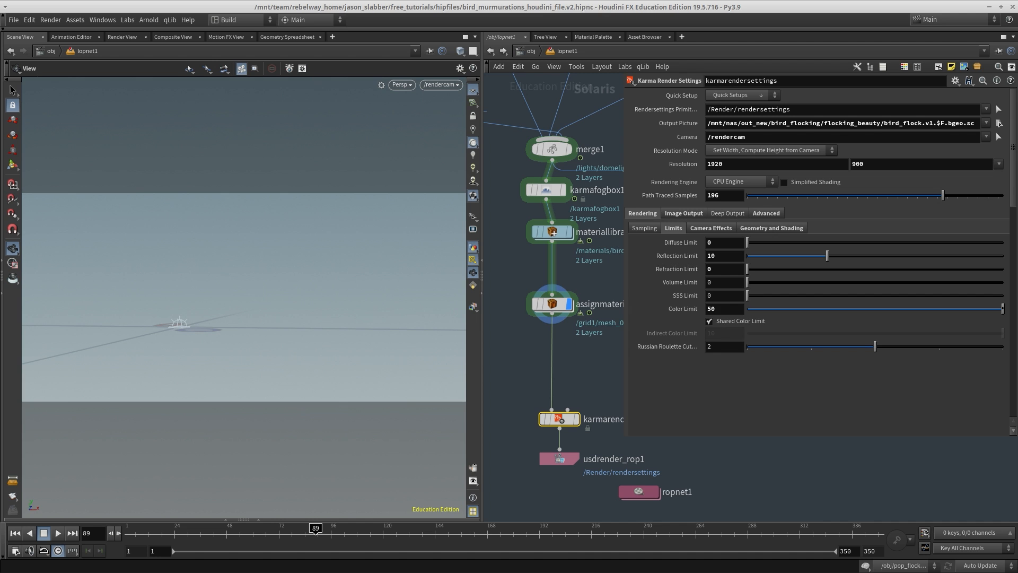
left_click(711, 228)
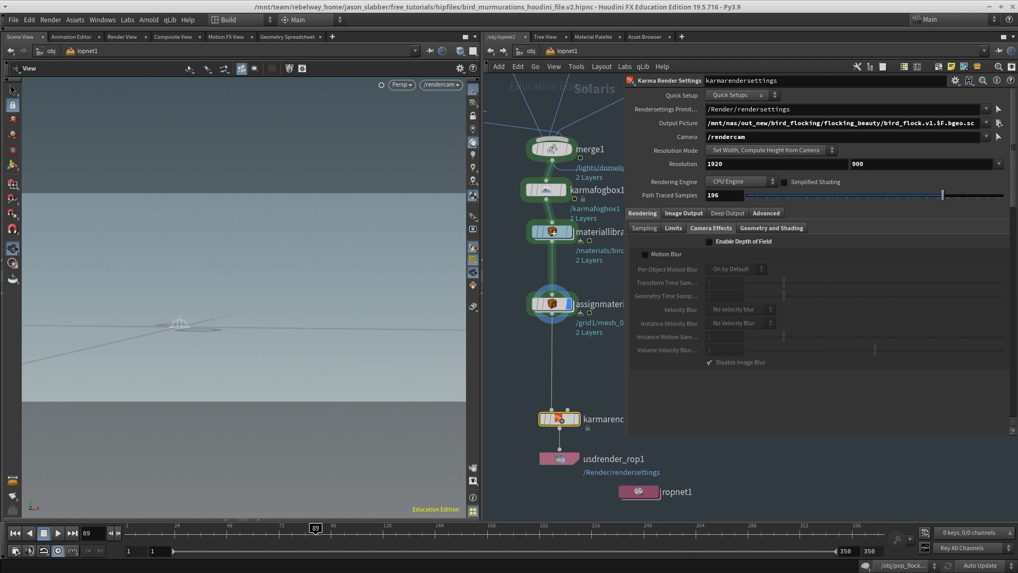
left_click(766, 213)
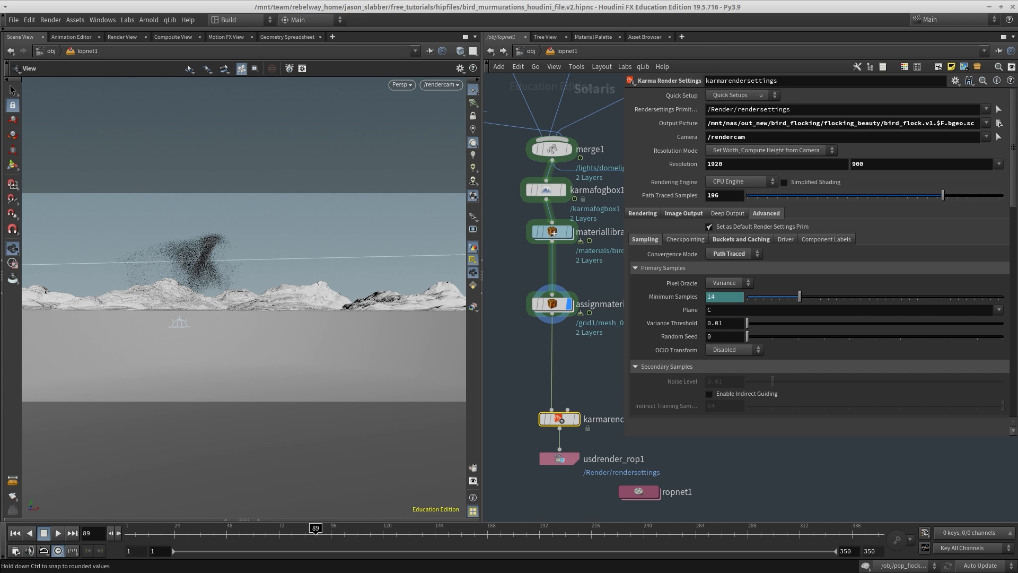
Select usdrender_rop1 and review its frame range and rendering options
left_click_drag(517, 380, 608, 434)
middle_click_drag(607, 435, 615, 394)
left_click(567, 417)
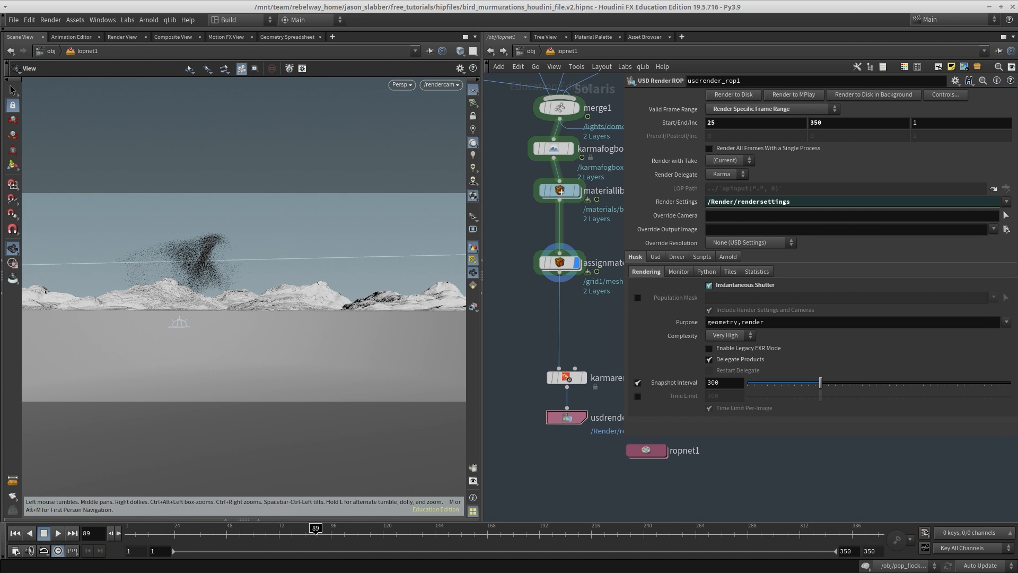
Bring the djv window back over Houdini and play the rendered comp.v1.25-350.png sequence
left_click_drag(1017, 51, 465, 28)
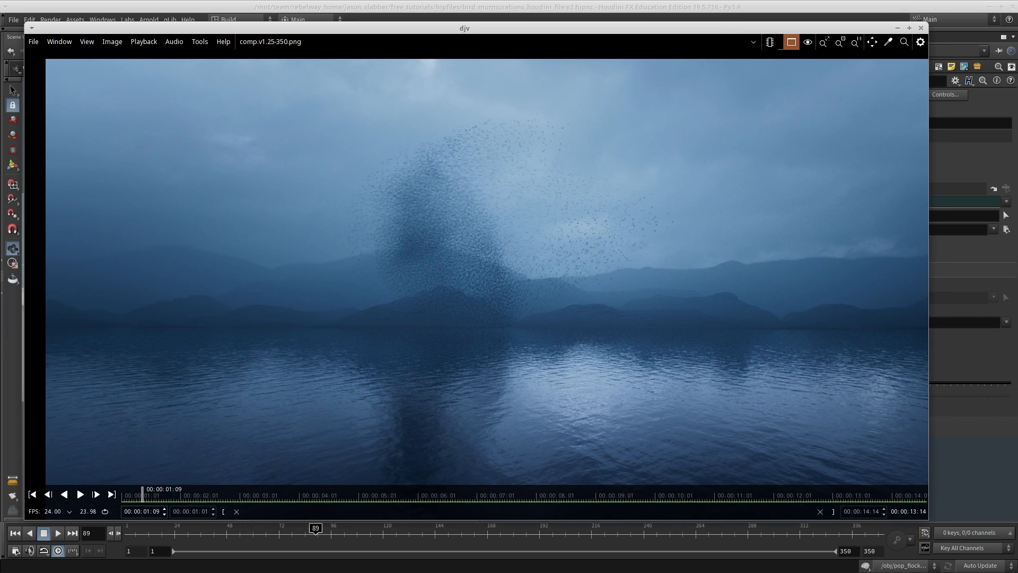
key("space")
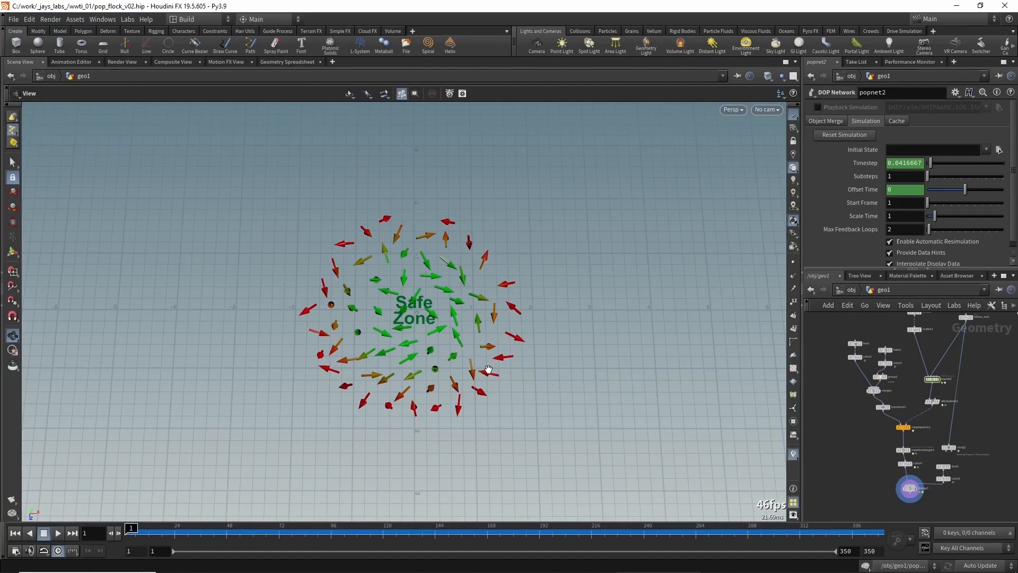
Play the Safe Zone arrow animation in the pop_flock_v02 scene
left_click(59, 533)
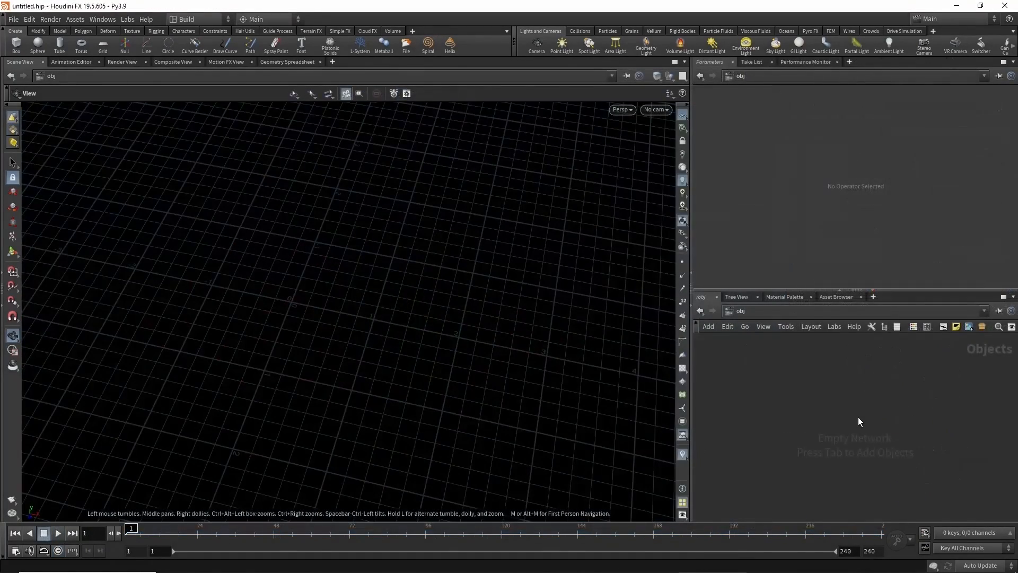
Create a Geometry object in the empty scene and go inside it
key("Tab")
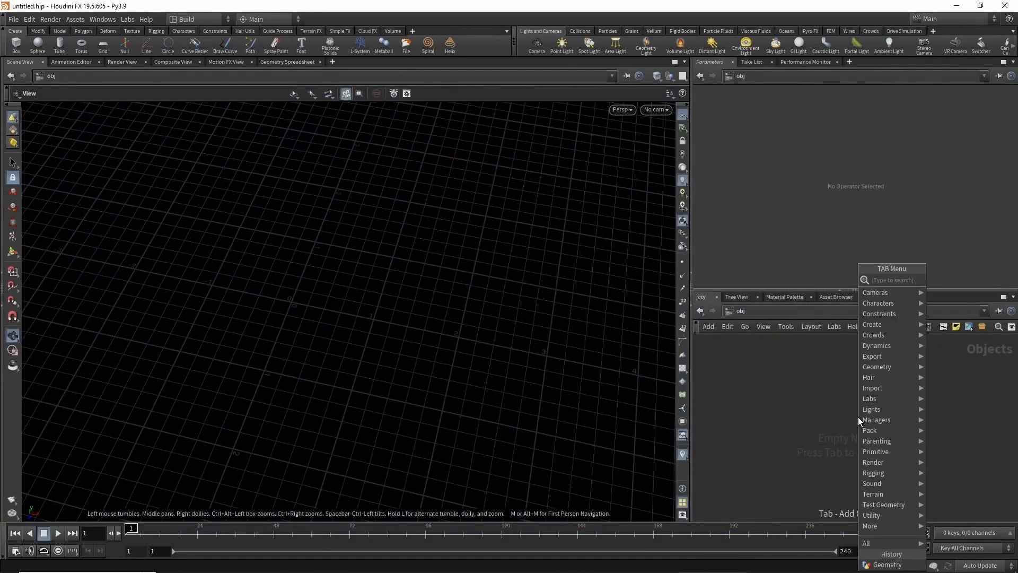
key("Escape")
left_click(858, 417)
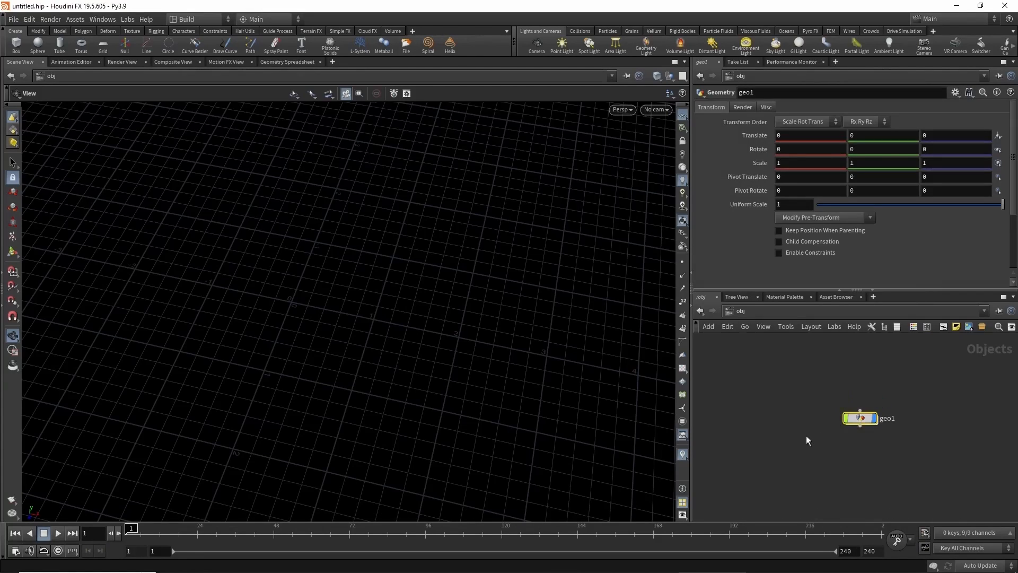
key("Return")
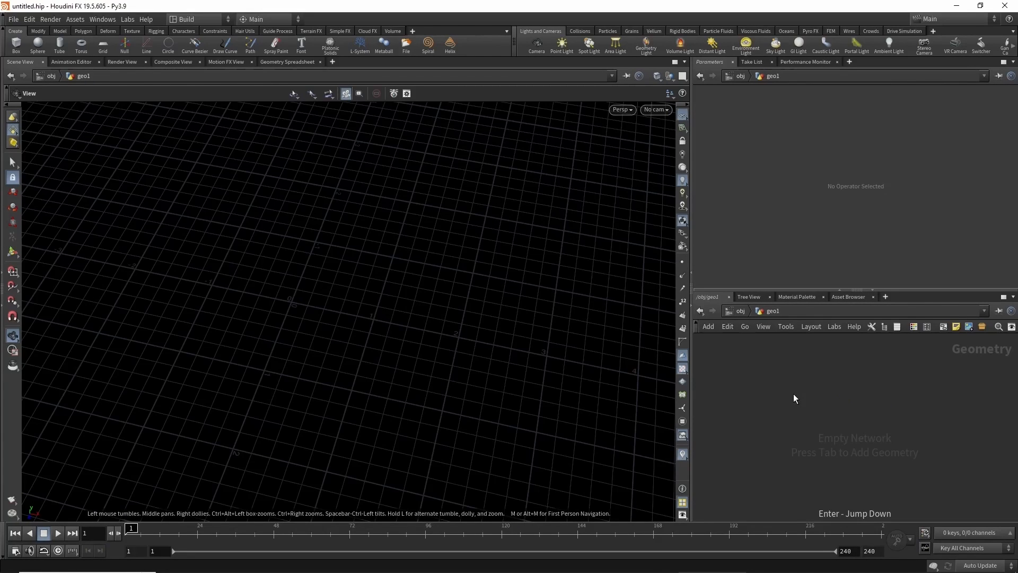
Add a Circle node to the geometry network and set its orientation to the ZX Plane
key("Tab")
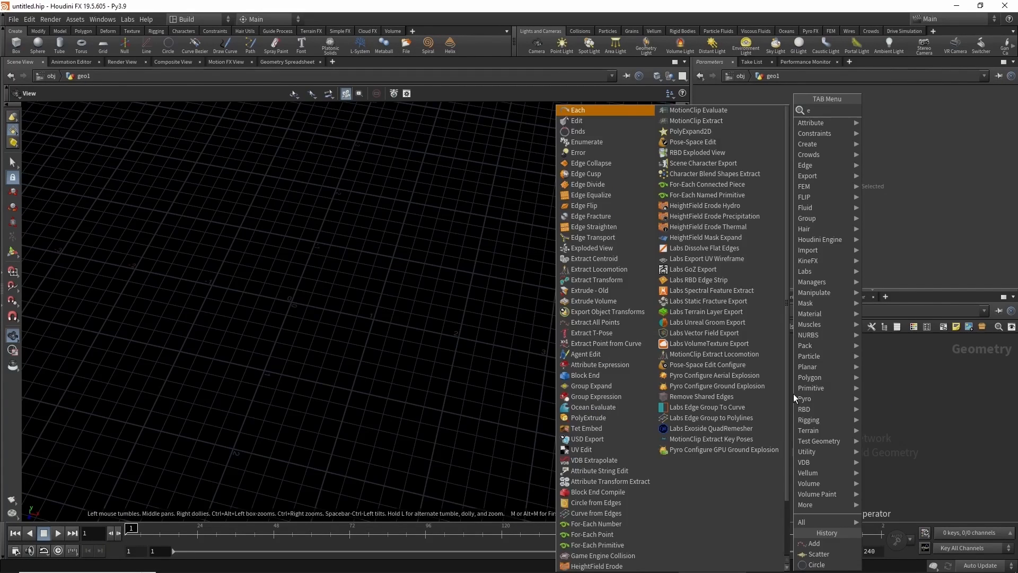
type("ci")
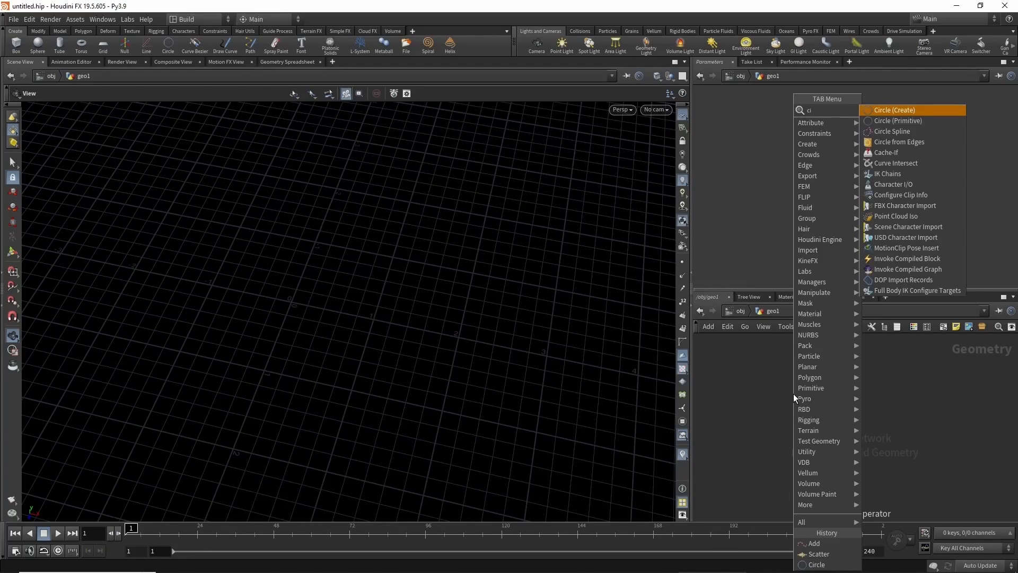
key("Return")
left_click(793, 393)
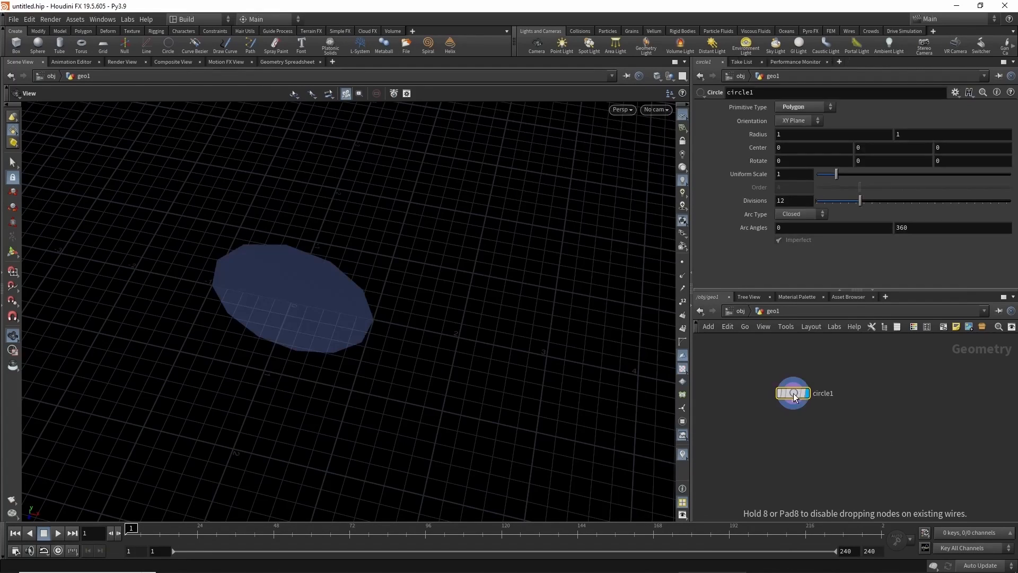
left_click(792, 121)
left_click(780, 151)
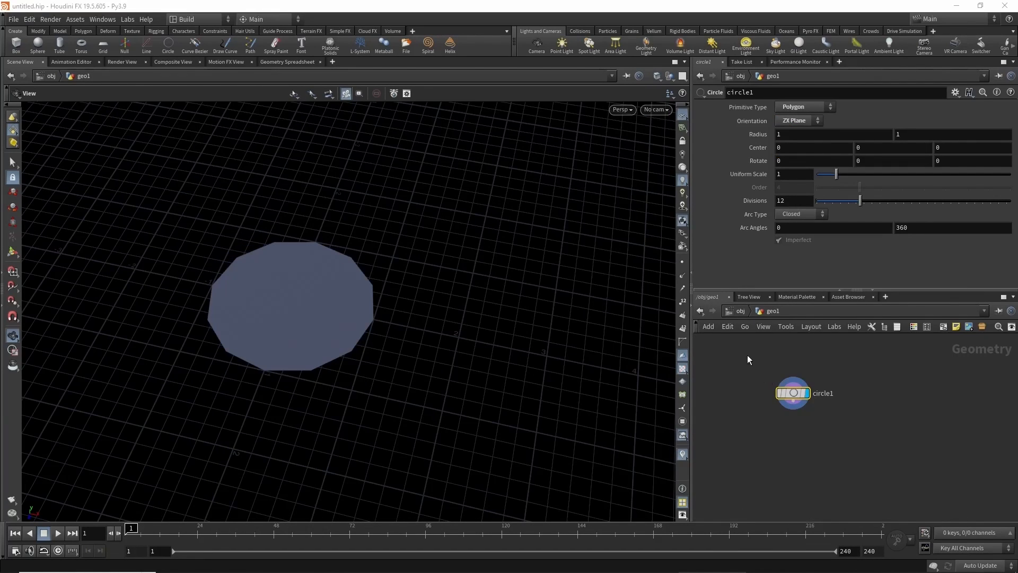
left_click_drag(793, 393, 821, 427)
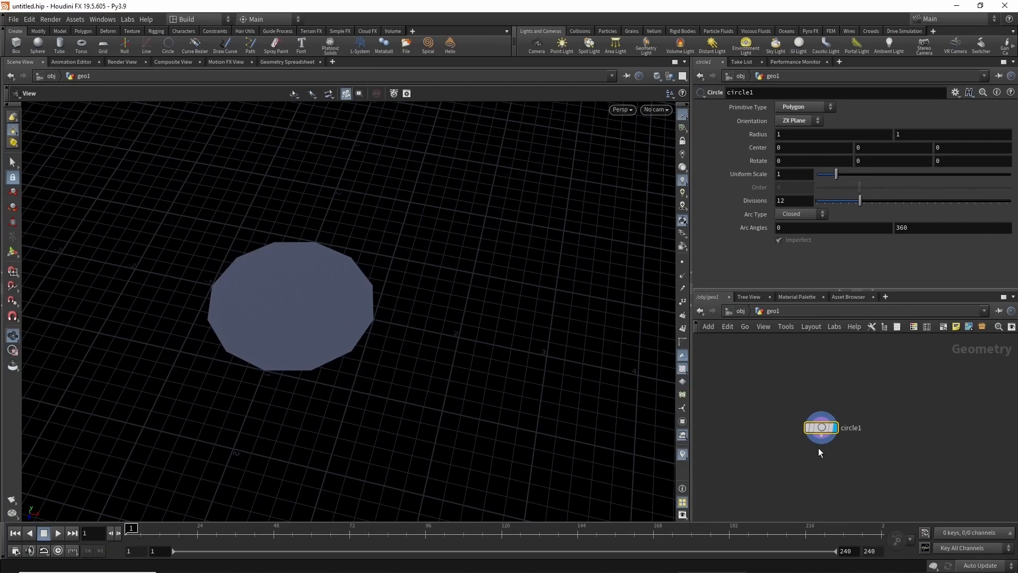
Add a Scatter node beneath the circle, connected to it, and display its result
key("Tab")
type("sc")
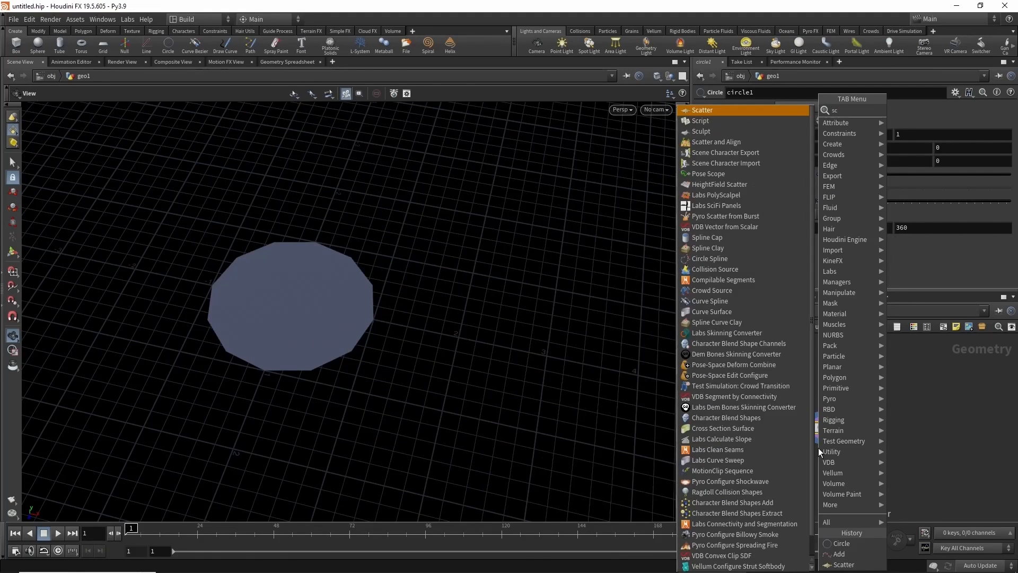
key("Return")
left_click(828, 454)
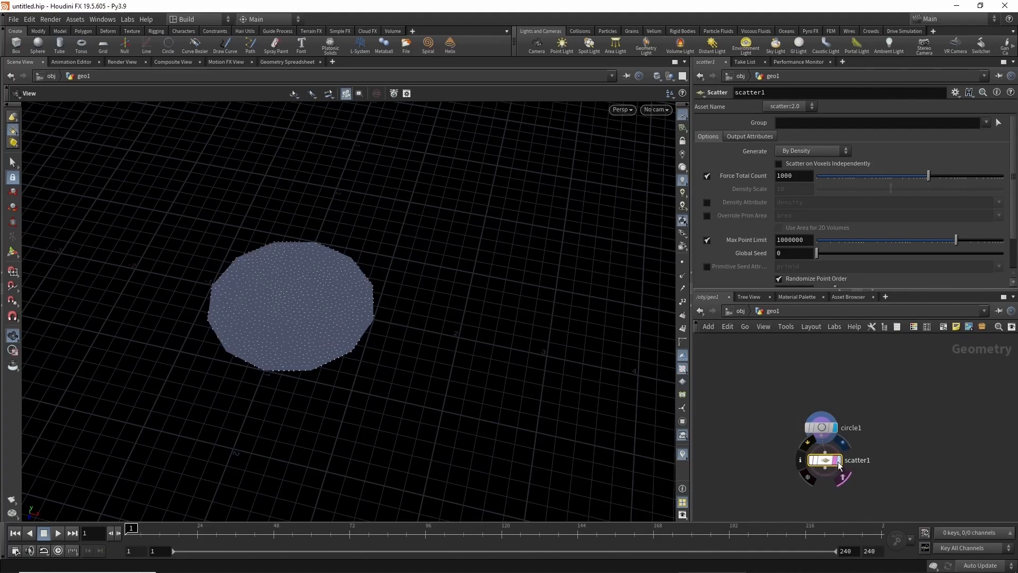
left_click(839, 460)
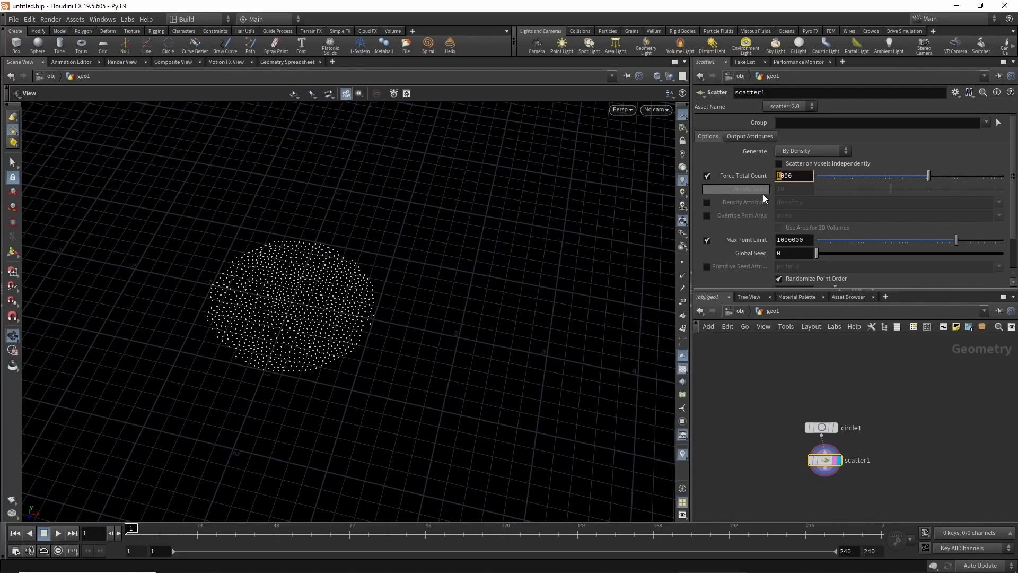
Set the Scatter node's Force Total Count to 3000 and align the node under the circle
type("3")
key("Return")
mouse_move(260, 329)
left_mouse_down()
mouse_move(282, 332)
mouse_move(271, 318)
left_mouse_up()
mouse_move(825, 462)
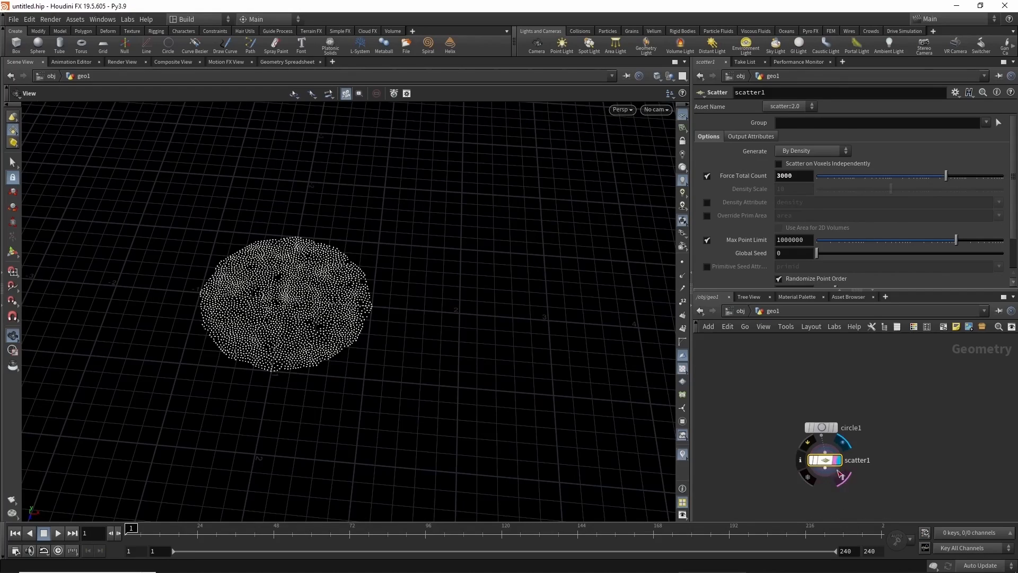
left_click_drag(828, 461, 824, 465)
middle_click_drag(770, 481, 702, 448)
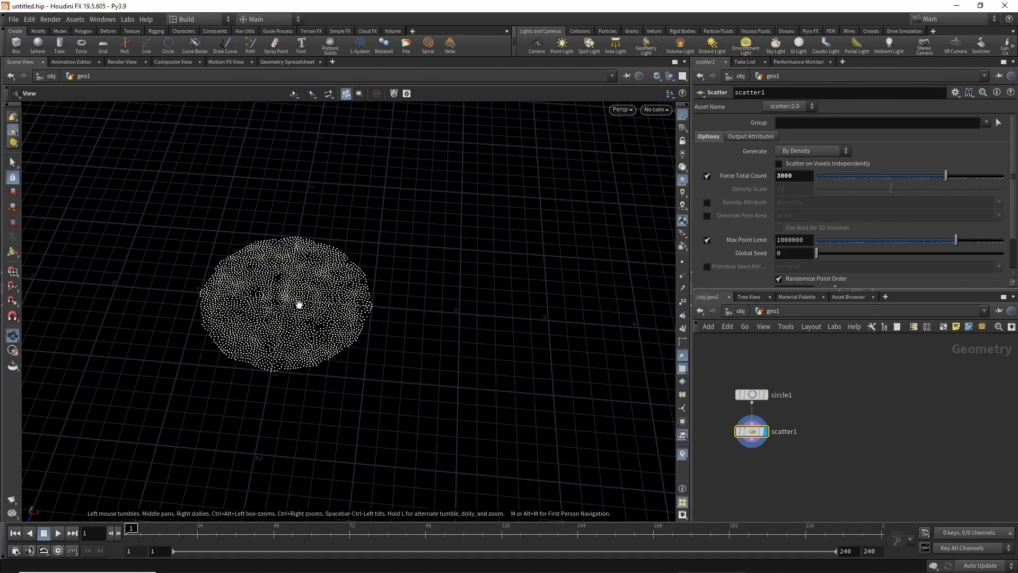
Place an Add node beside the scatter chain, give it one point and display it
key("Tab")
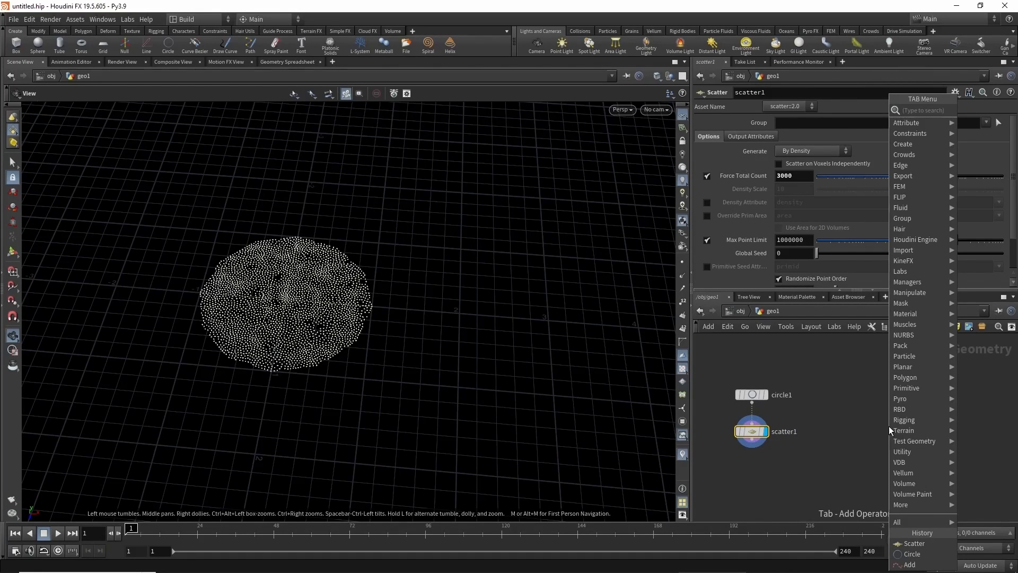
type("add")
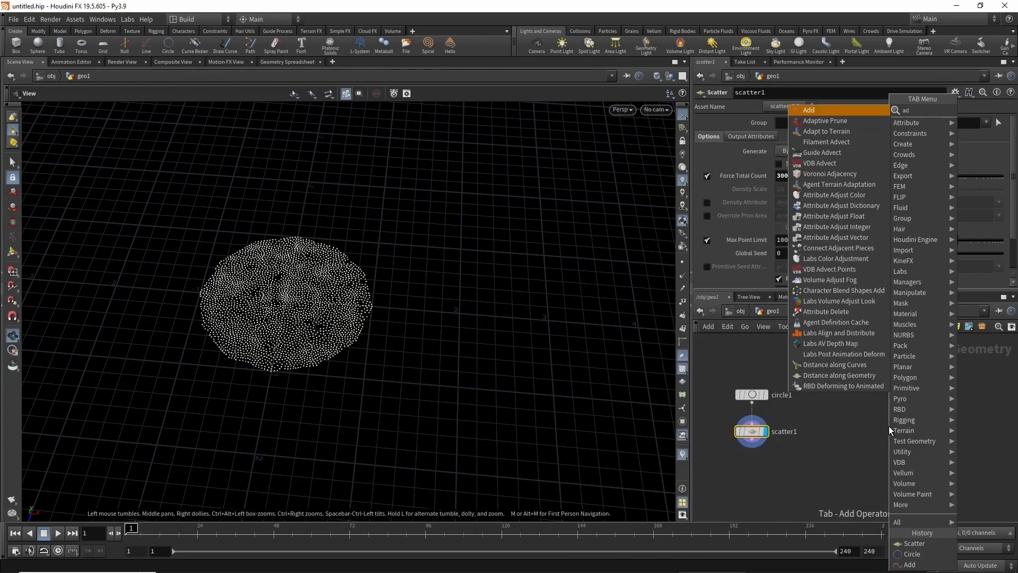
key("Return")
left_click(884, 428)
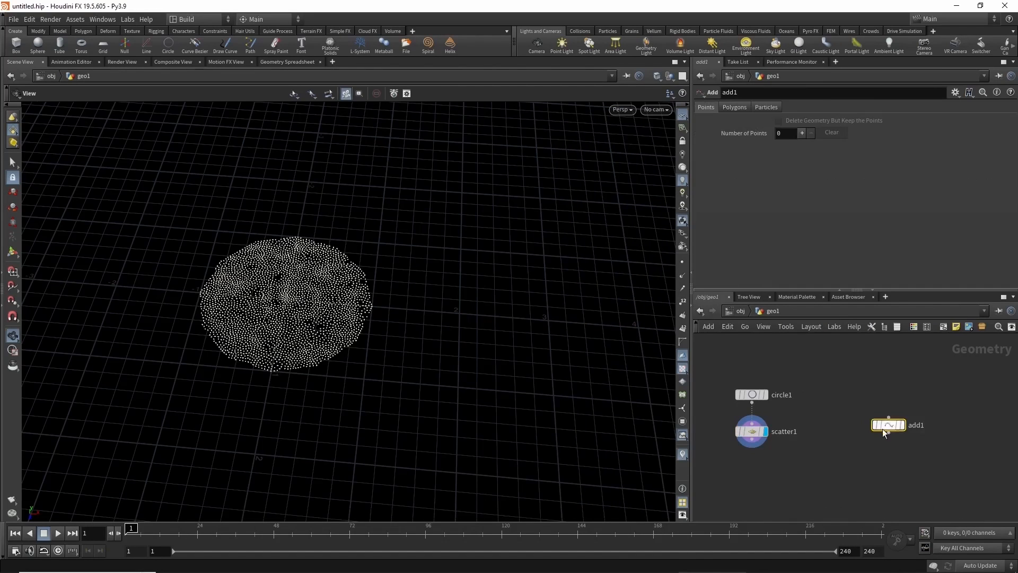
left_click(802, 133)
left_click_drag(893, 429, 868, 425)
key("r")
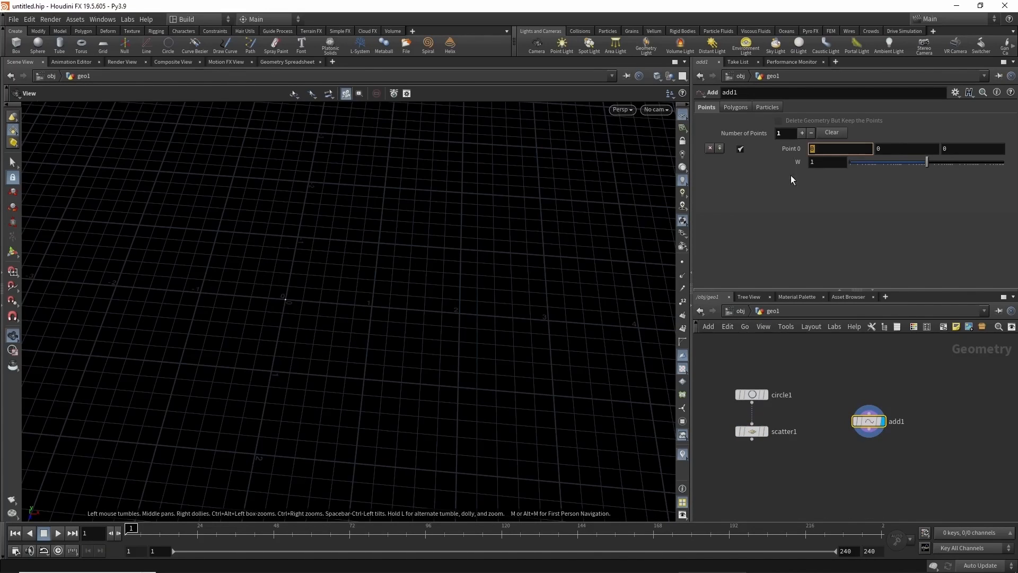
Set the X position of Point 0 to sin($F) and scrub the timeline to check its motion
type("sin()")
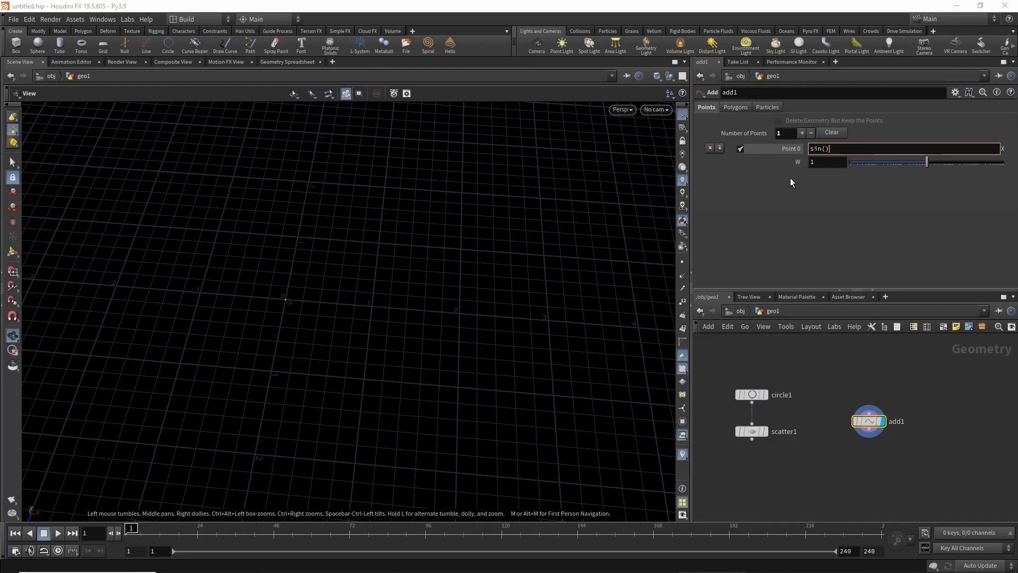
key("Left")
type("$F")
key("Return")
left_click_drag(131, 528, 216, 529)
left_click_drag(315, 528, 366, 529)
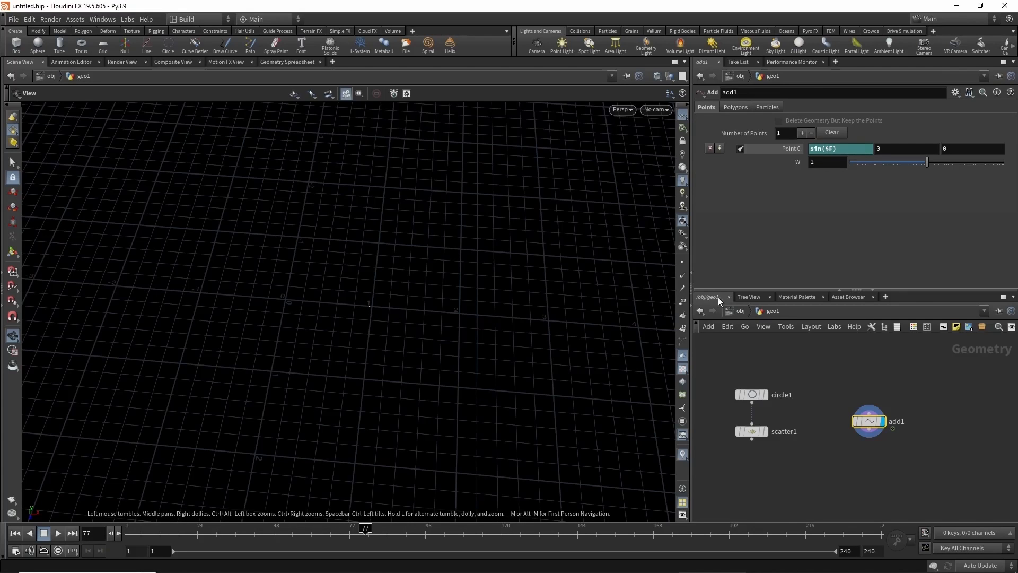
scroll(348, 316, "up", 5)
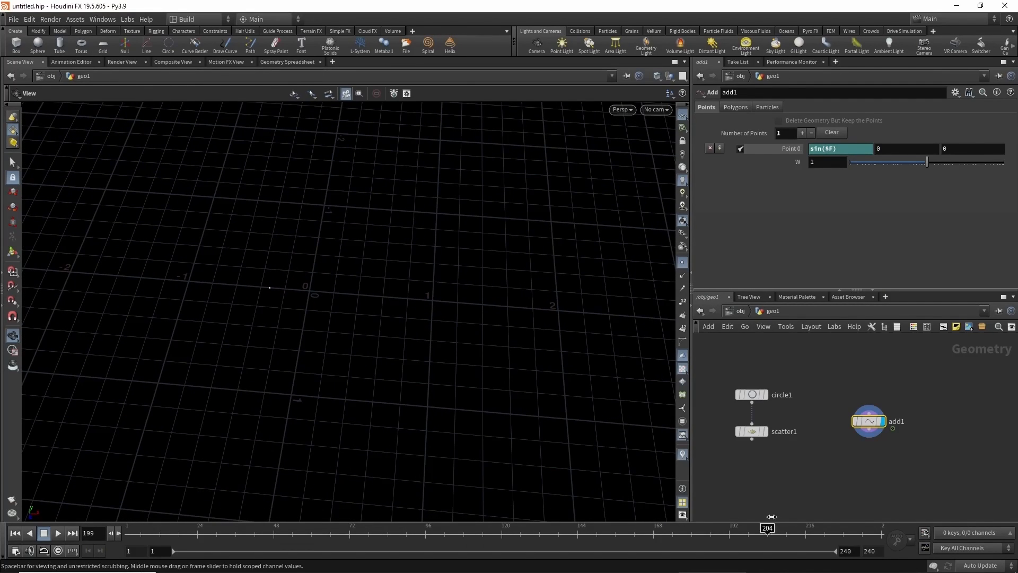
left_click_drag(89, 545, 2, 545)
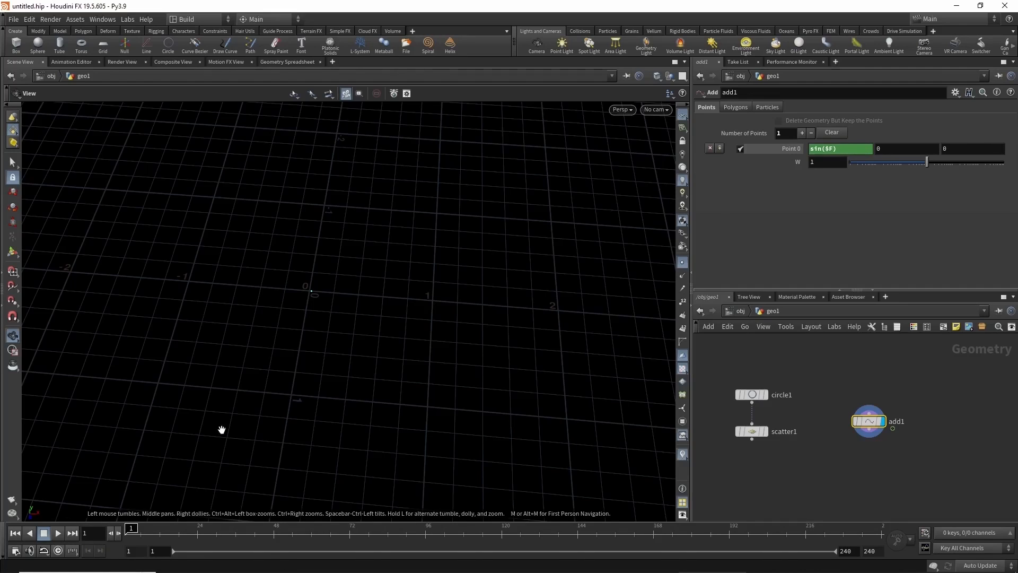
Change the X expression of Point 0 to sin($F*2) and check the motion on the timeline
left_click(832, 149)
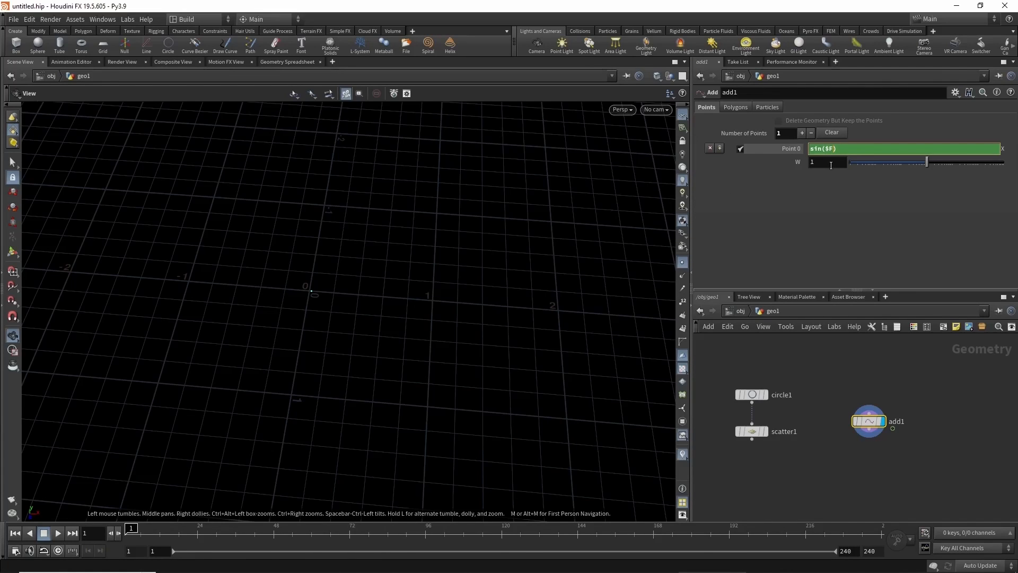
key("Return")
left_click(198, 540)
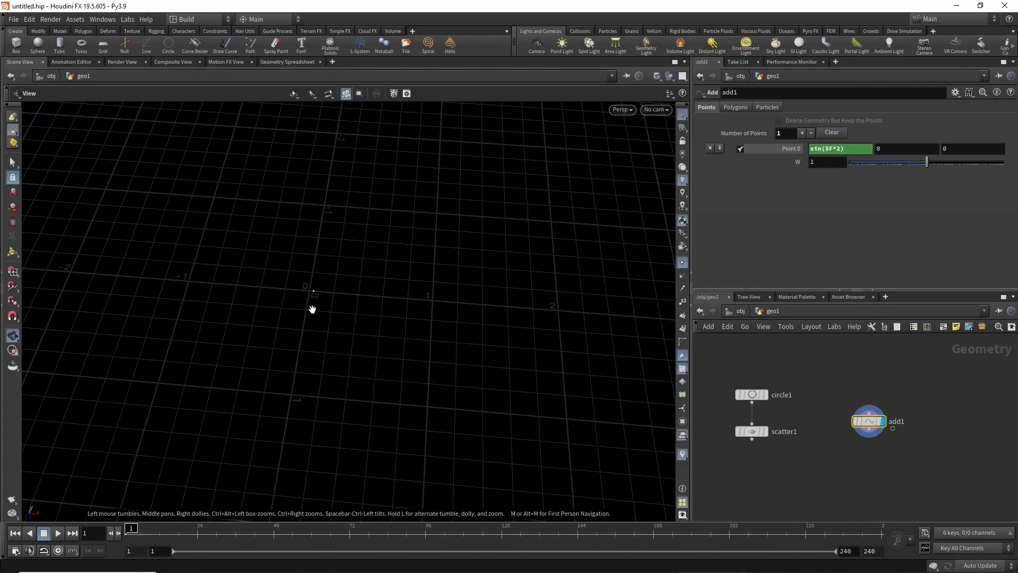
left_click_drag(348, 280, 298, 320)
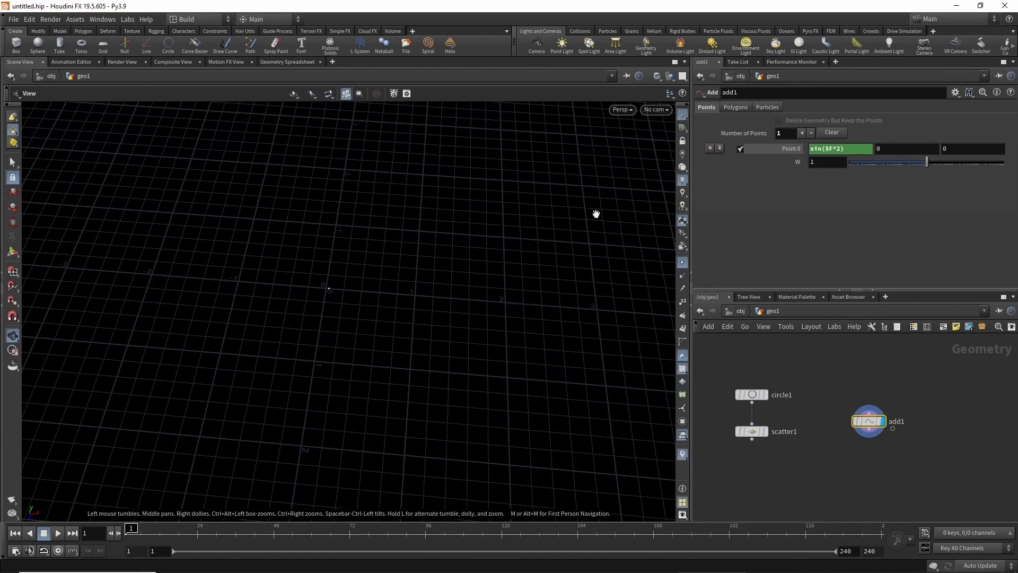
Extend the X expression of Point 0 to sin($F*2)*5 and scrub the timeline to check the wider motion
left_click(860, 153)
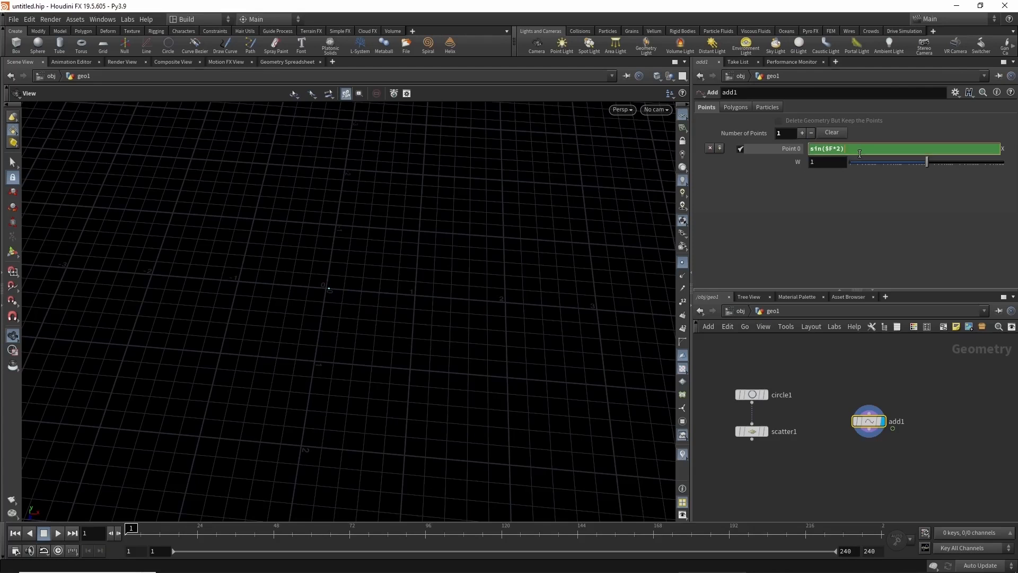
type("*5")
key("Return")
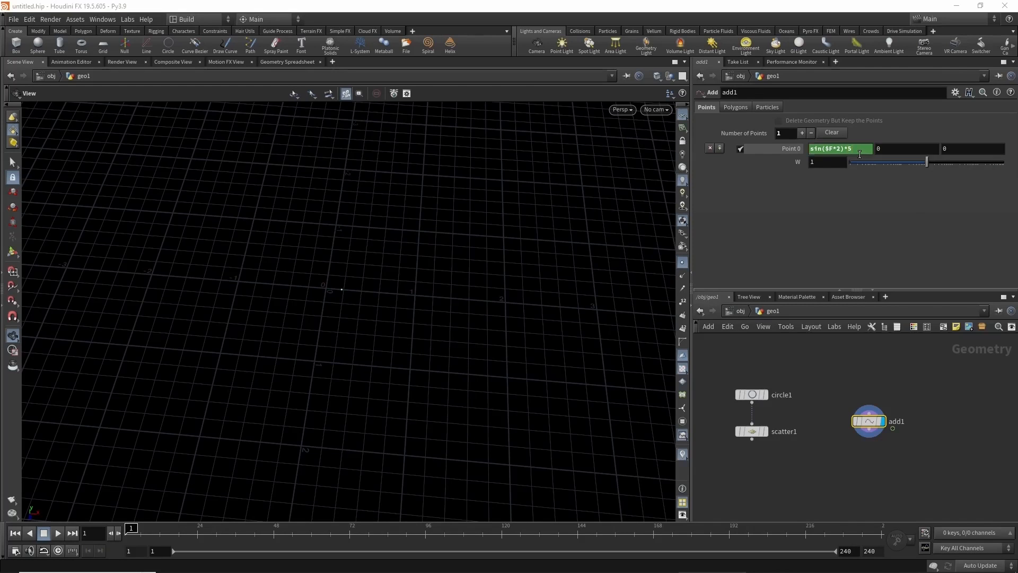
left_click_drag(191, 528, 245, 529)
scroll(423, 336, "down", 3)
middle_click_drag(422, 336, 368, 345)
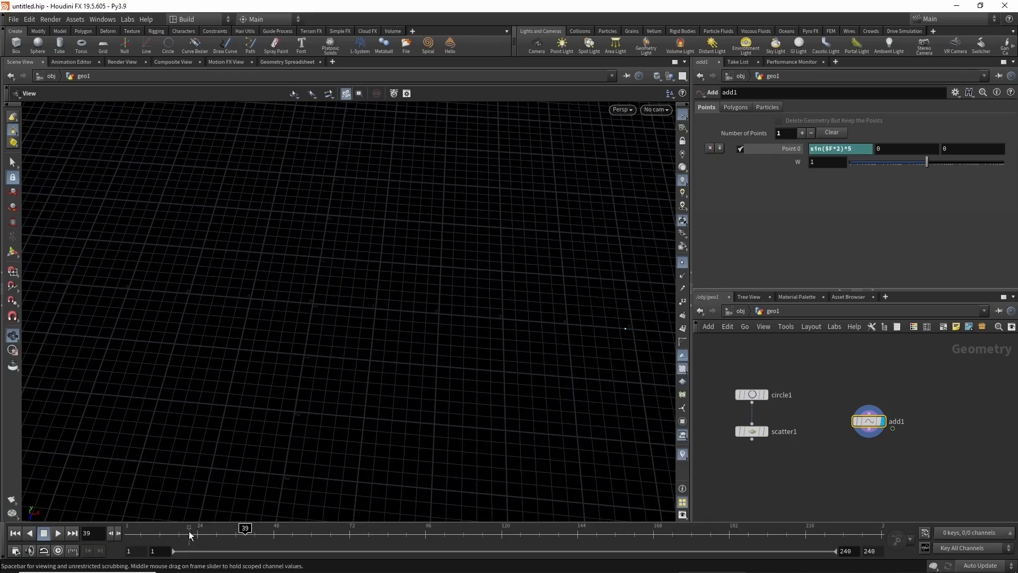
middle_click_drag(281, 419, 359, 425)
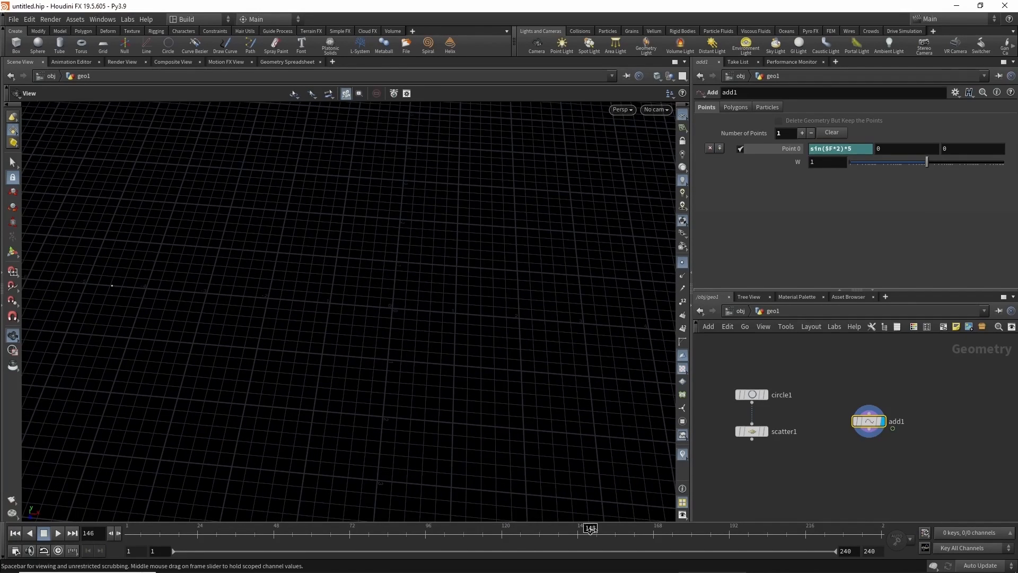
left_click_drag(134, 542, 128, 542)
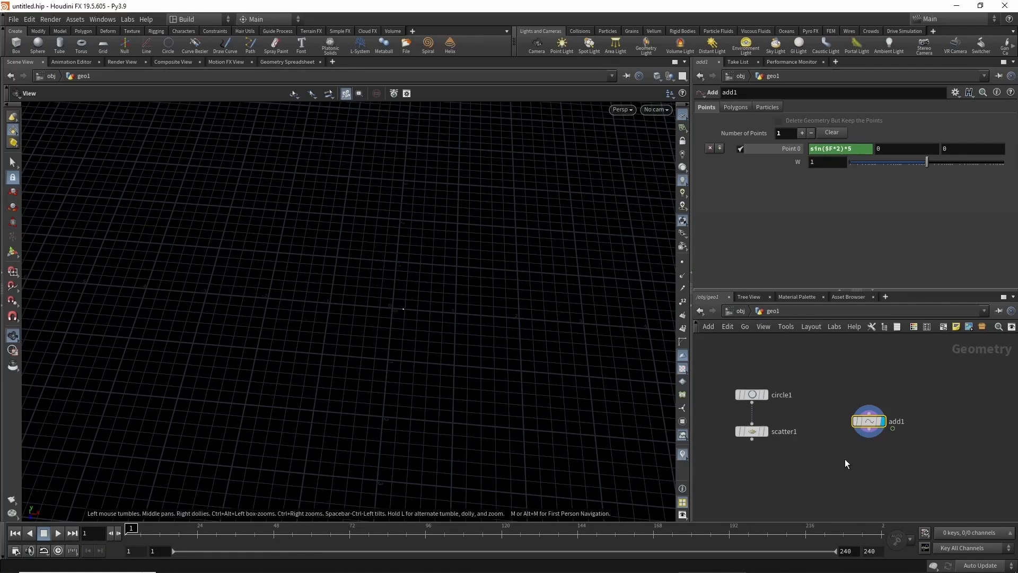
Add a Visualize Rig node below the Add node, connected to it and displayed
middle_click_drag(874, 468, 870, 465)
key("Tab")
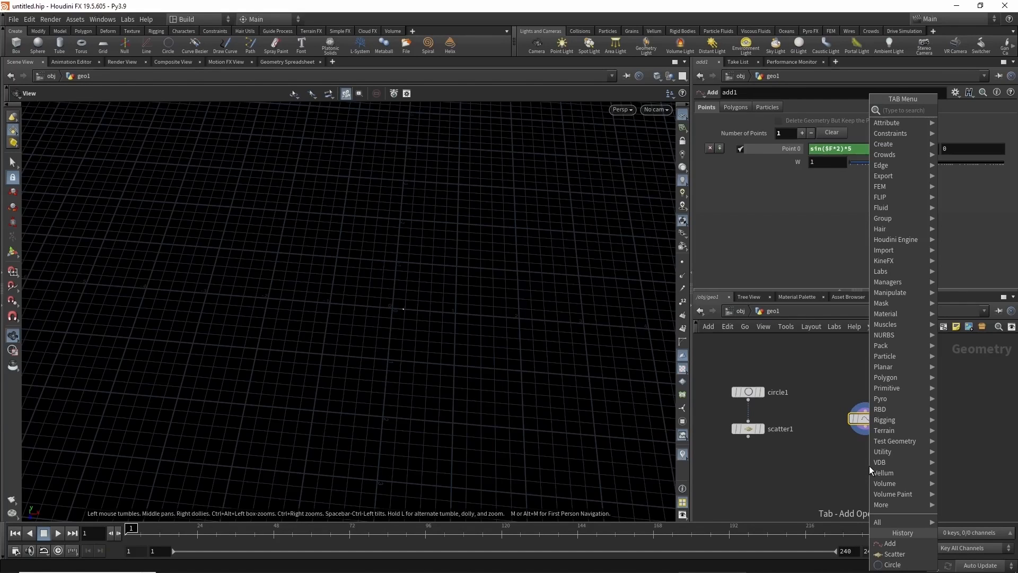
type("riv")
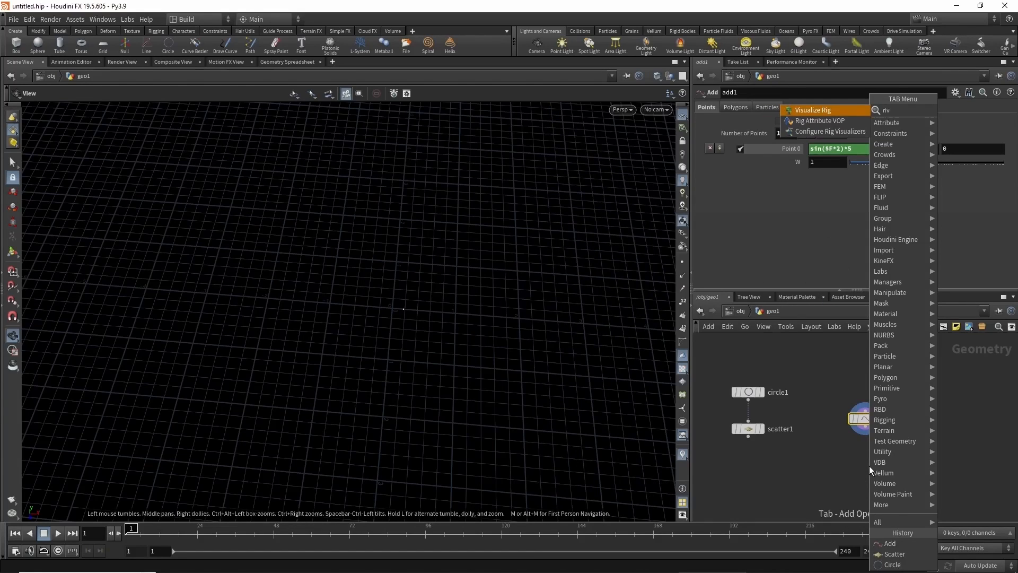
key("Return")
left_click(868, 454)
left_click_drag(871, 452, 871, 462)
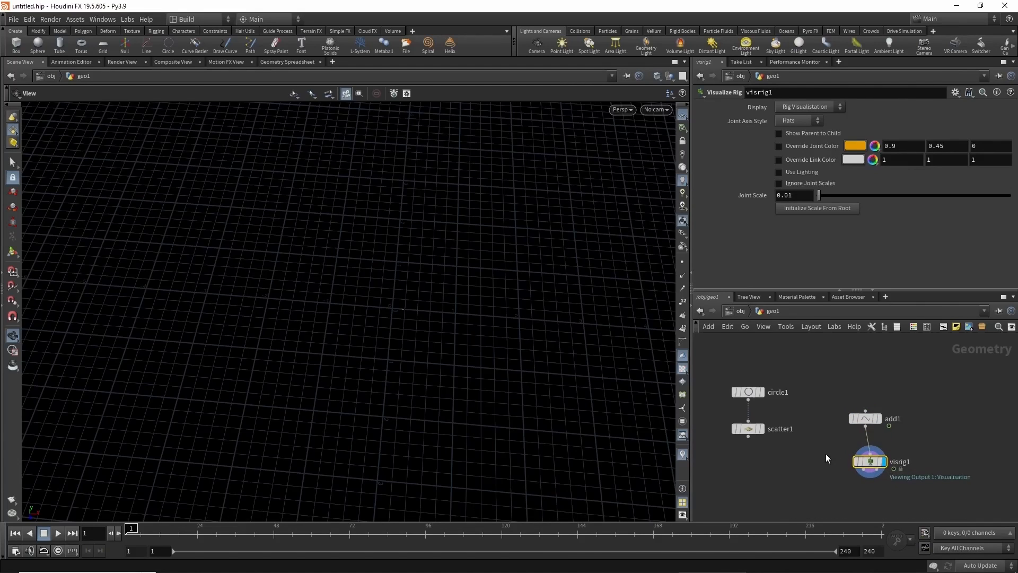
Set the Visualize Rig joint scale to 0.142 and scrub the timeline to check the moving marker
left_click_drag(819, 195, 845, 195)
left_click_drag(159, 528, 323, 513)
scroll(377, 375, "down", 2)
middle_click_drag(377, 375, 333, 364)
left_click_drag(242, 533, 533, 530)
mouse_move(268, 431)
left_mouse_down()
mouse_move(265, 410)
mouse_move(257, 419)
left_mouse_up()
left_click_drag(133, 530, 84, 538)
Add a POP Network node below the Scatter node
middle_click_drag(815, 481, 834, 474)
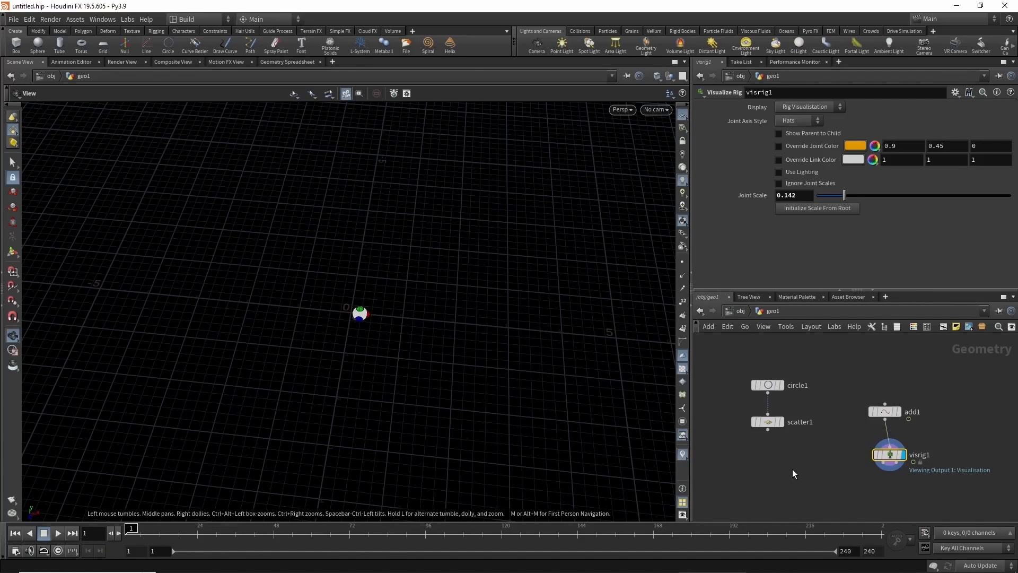
key("Tab")
type("po")
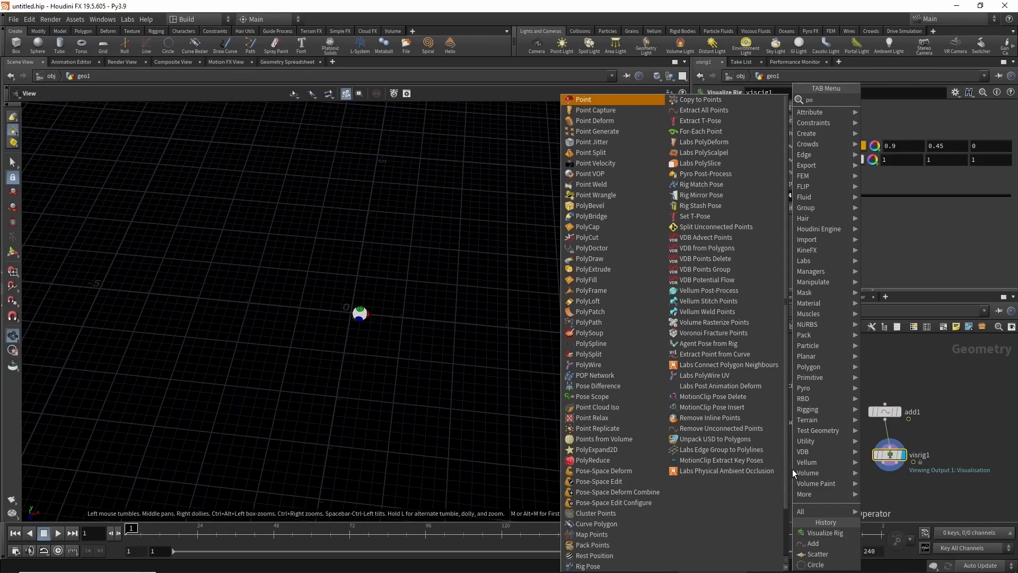
type("p")
key("Return")
left_click(775, 477)
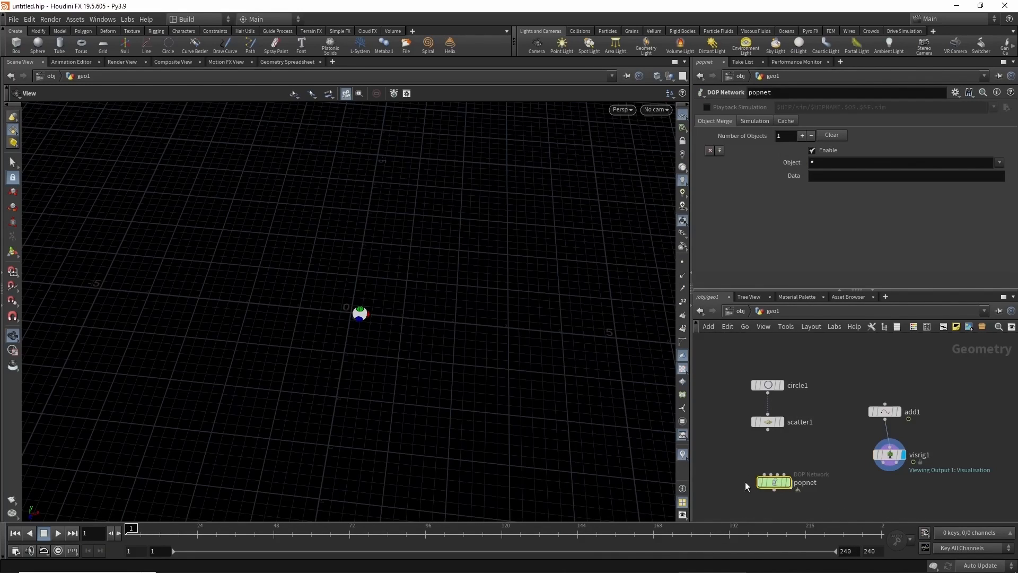
Wire the Scatter node into the POP Network's first input and the Add node into its second, and display the network
left_click(768, 430)
left_click(764, 473)
left_click_drag(774, 482, 785, 495)
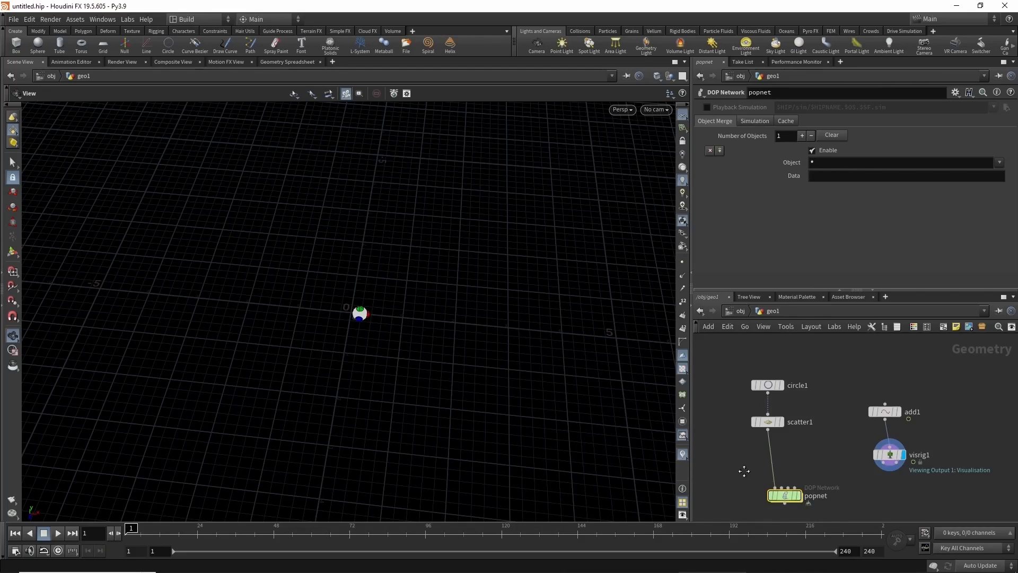
left_click(892, 407)
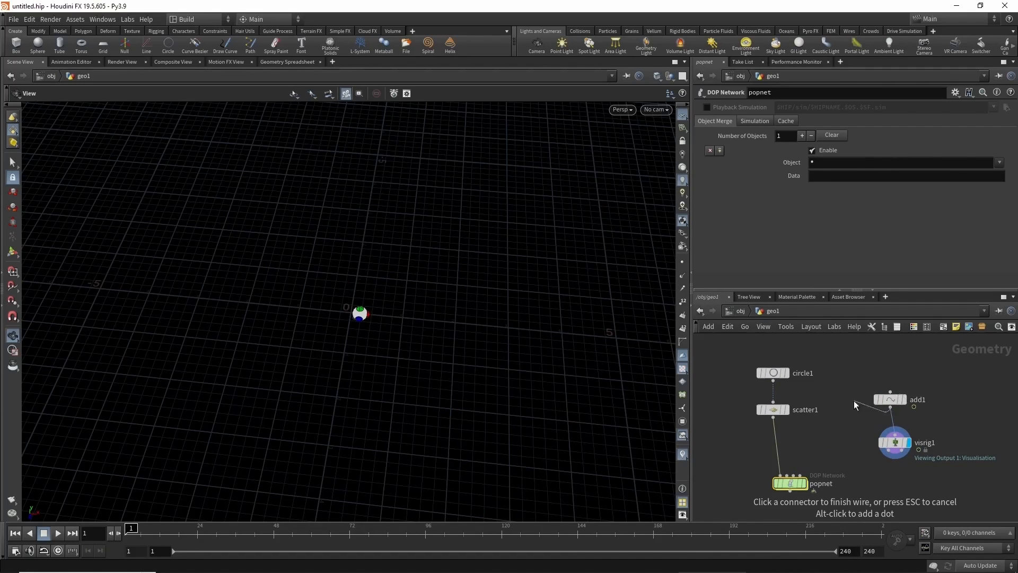
left_click(786, 475)
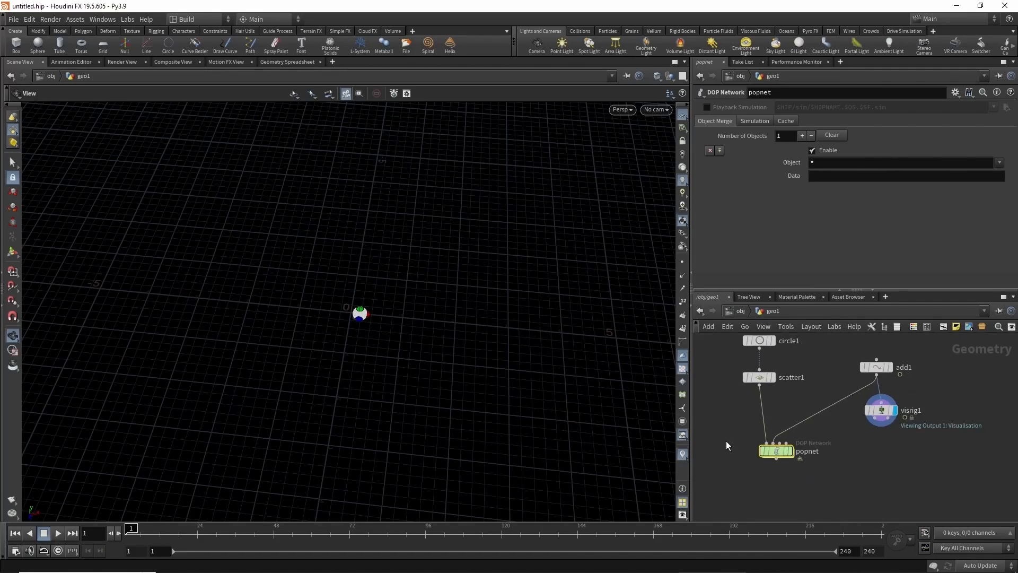
left_click(790, 451)
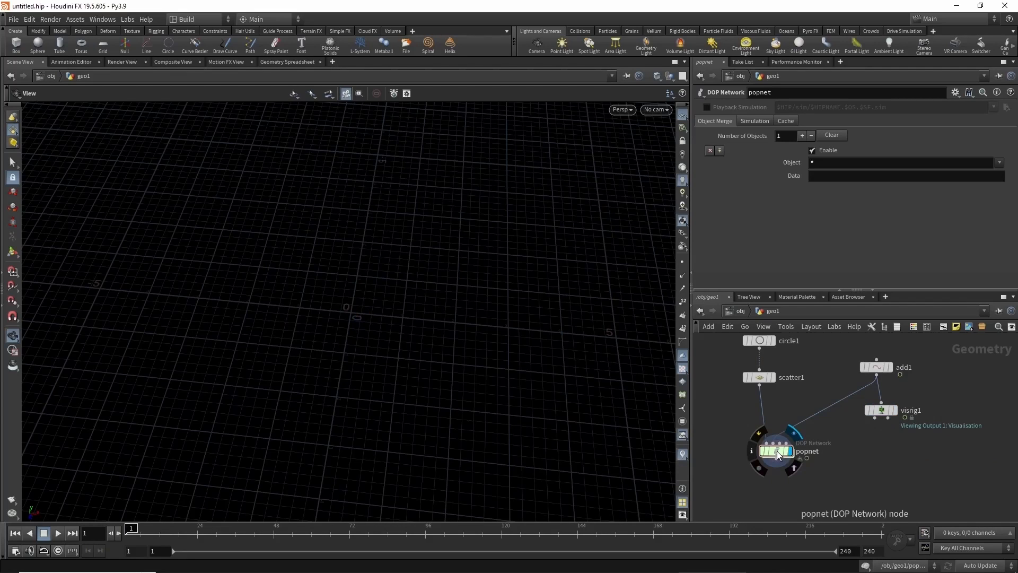
Go inside the POP Network and spread its source, merge, object, solver and output nodes farther apart
double_click(775, 451)
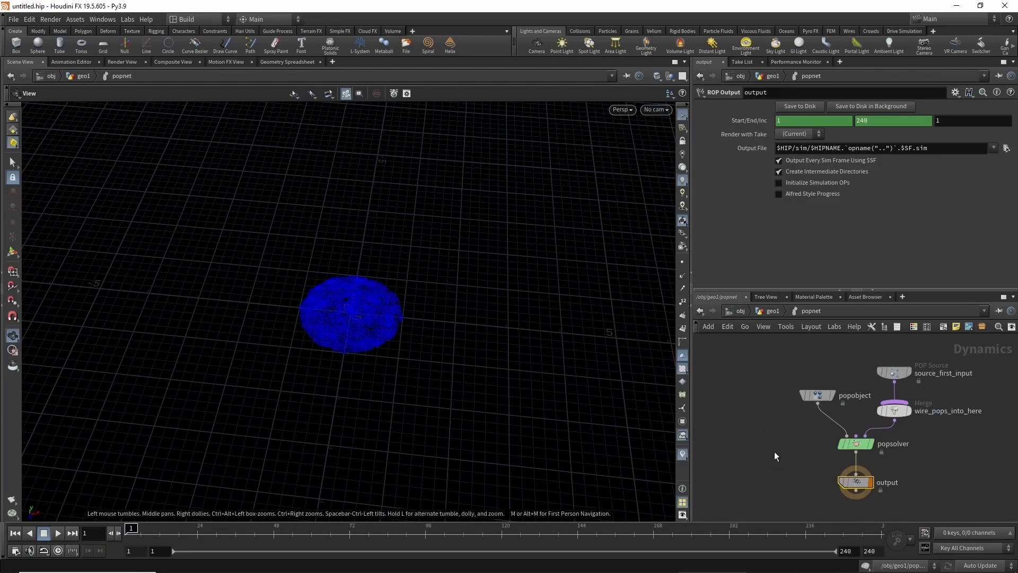
middle_click_drag(803, 423, 758, 439)
left_click_drag(772, 409, 755, 370)
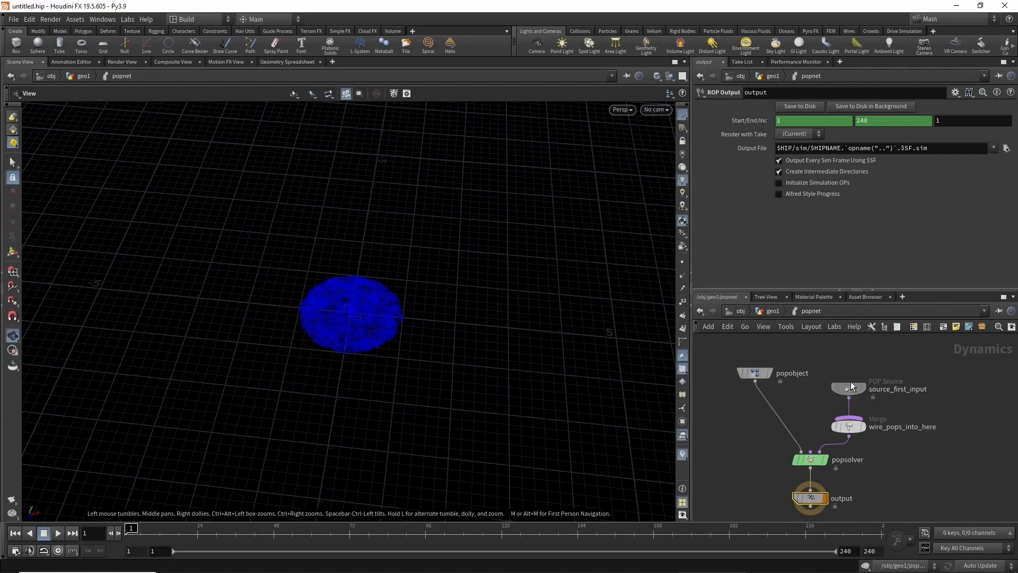
left_click_drag(852, 386, 840, 346)
left_click_drag(842, 425, 831, 414)
left_click_drag(756, 372, 729, 364)
middle_click_drag(730, 440, 724, 435)
left_click_drag(814, 511, 807, 526)
left_click_drag(804, 456, 804, 465)
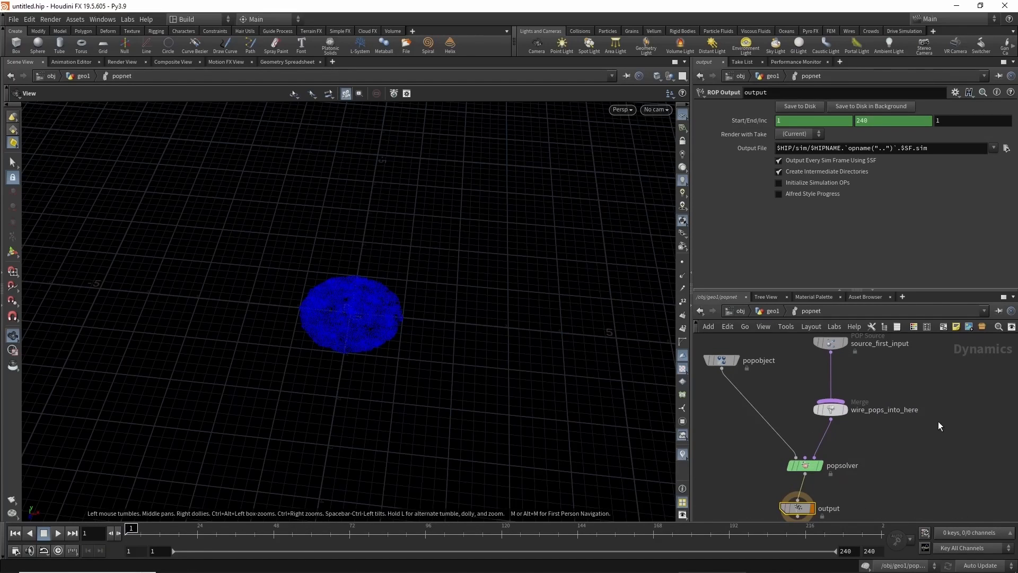
Add an unconnected POP Flock node beside the solver chain and enlarge the parameter area to show all its settings
key("Tab")
type("popf")
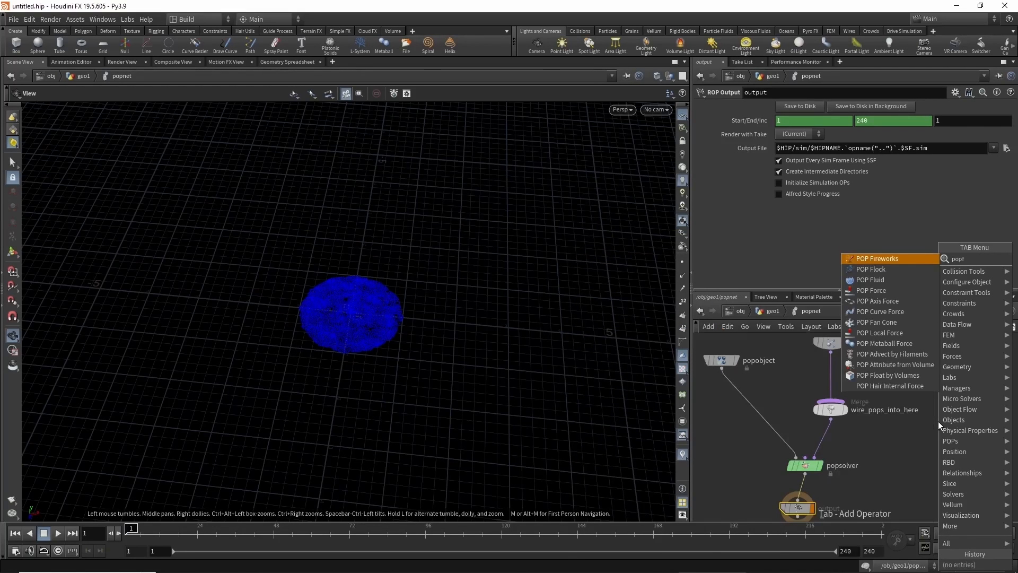
key("Down")
key("Return")
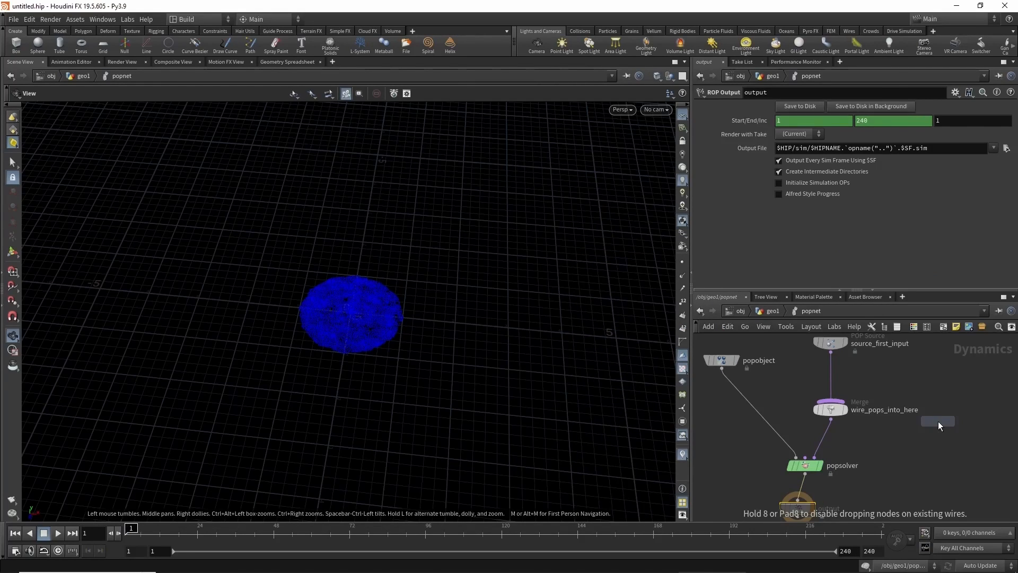
left_click(937, 421)
left_click_drag(938, 421, 901, 438)
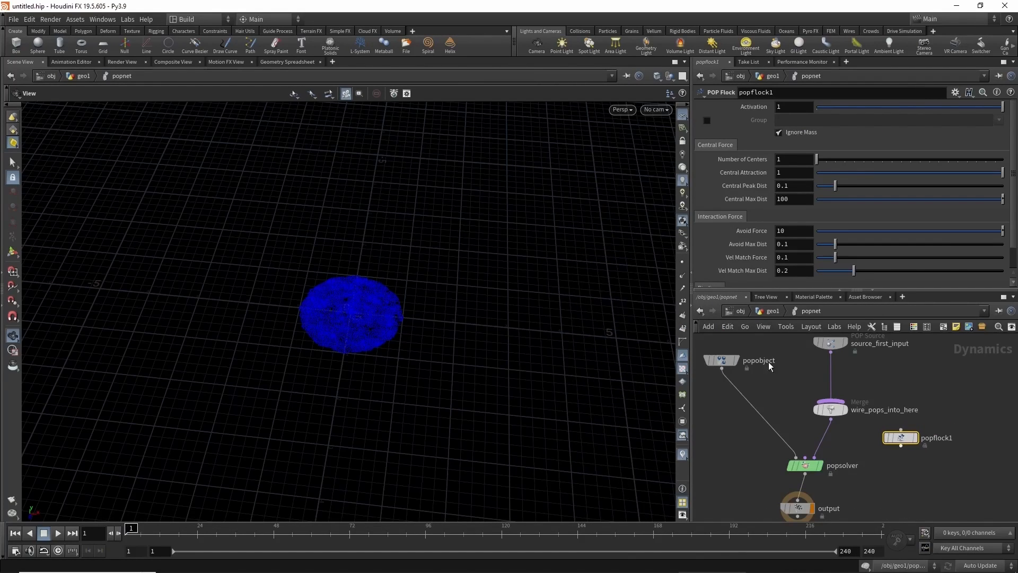
left_click_drag(708, 291, 708, 333)
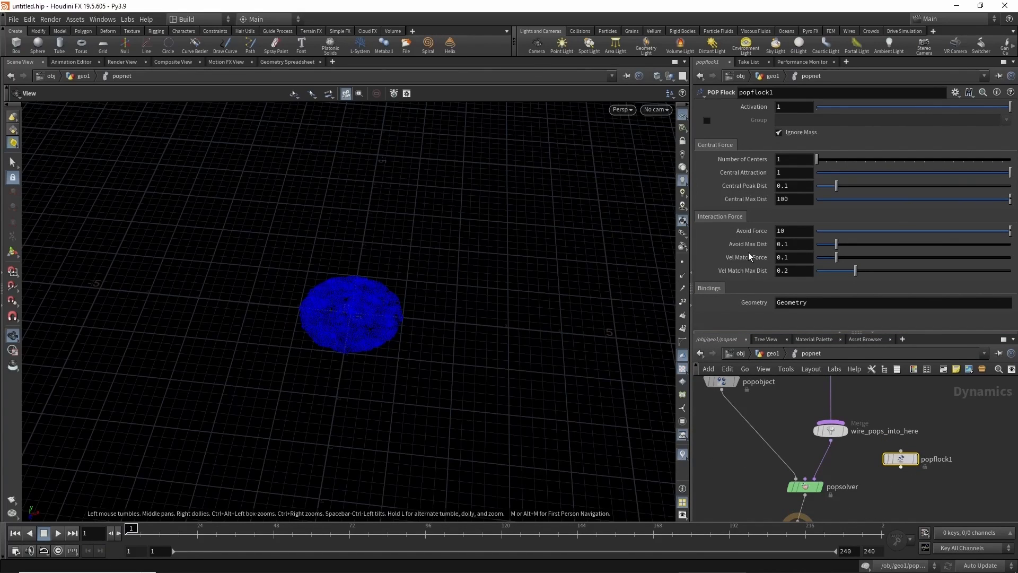
Unlock the POP Flock node for editing, go inside it and select the flock_to_center node to show its parameters
middle_click_drag(846, 461, 818, 465)
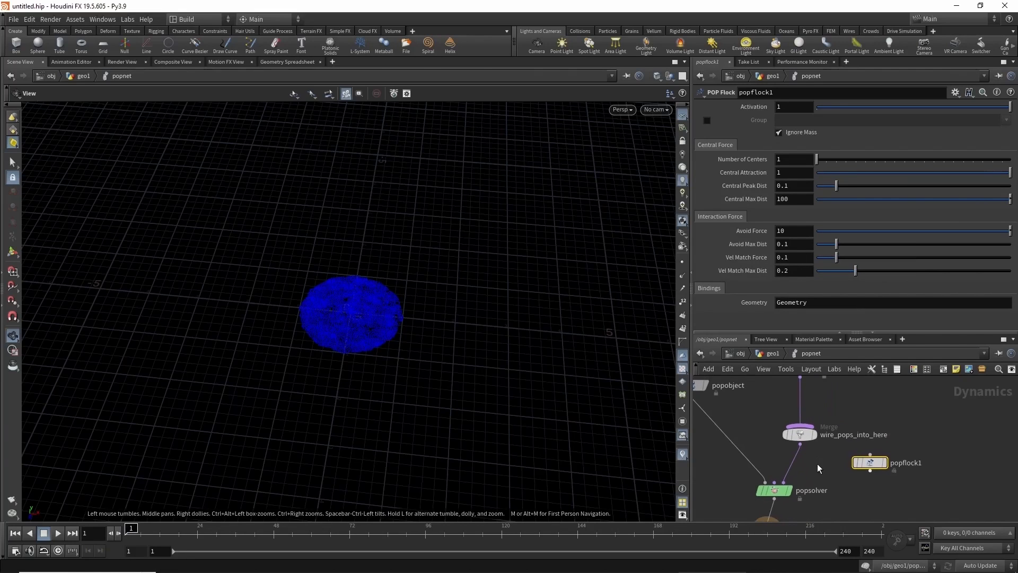
right_click(870, 463)
left_click(907, 517)
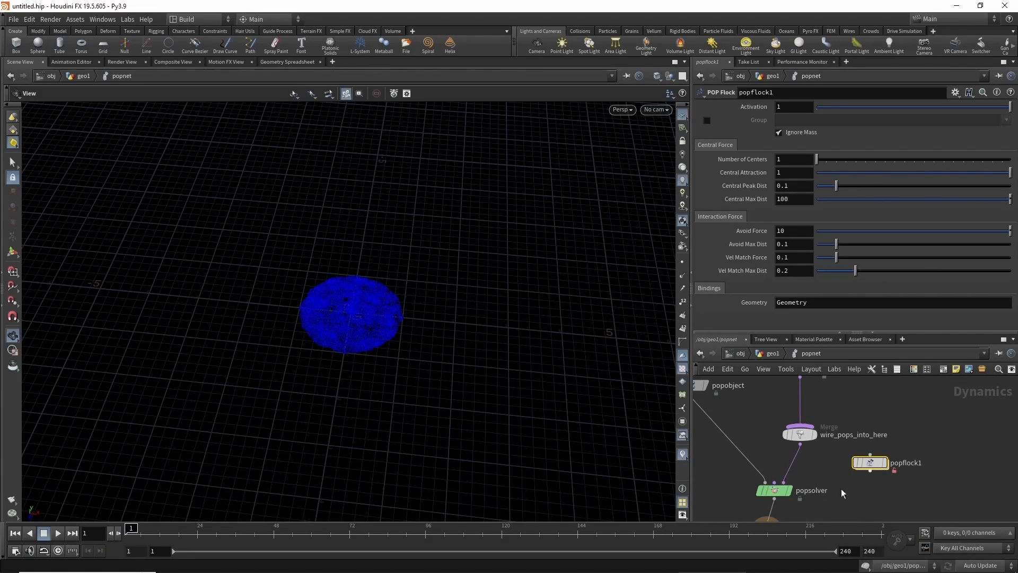
key("i")
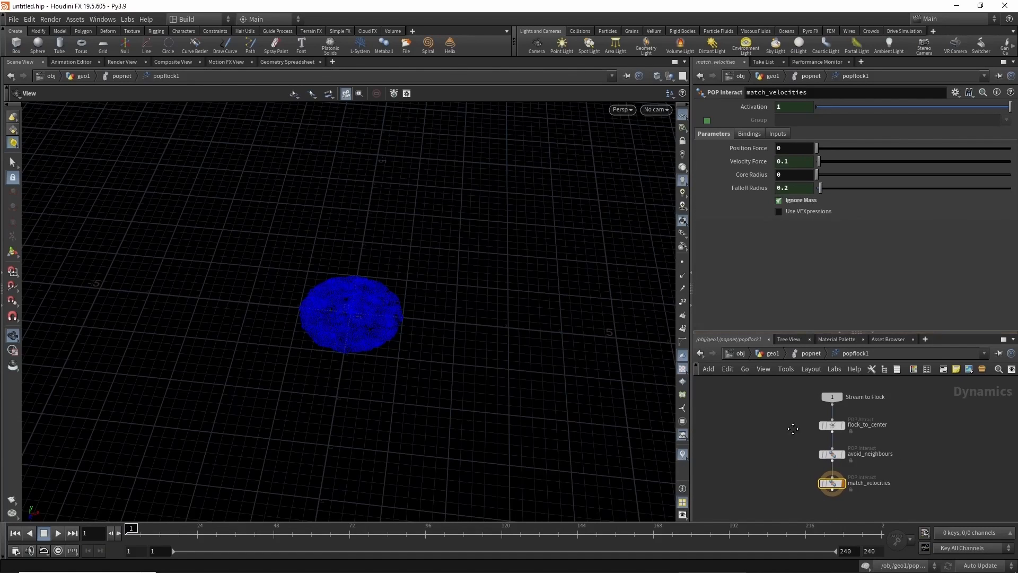
scroll(807, 410, "up", 2)
left_click_drag(784, 424, 858, 450)
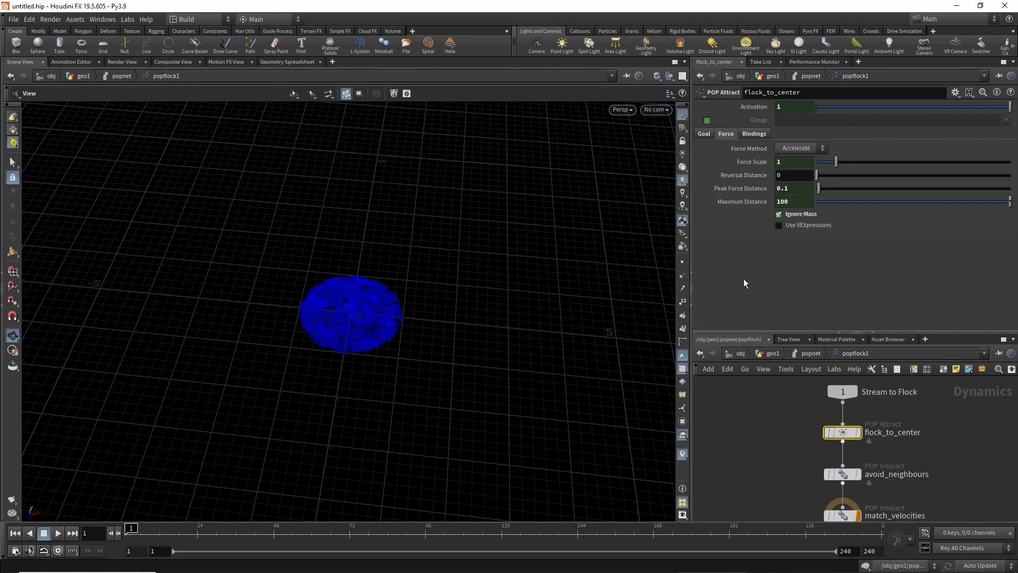
Examine the force and interaction parameters of the flock_to_center and avoid_neighbours nodes inside popflock1
middle_click_drag(765, 439, 757, 398)
left_click_drag(780, 423, 848, 451)
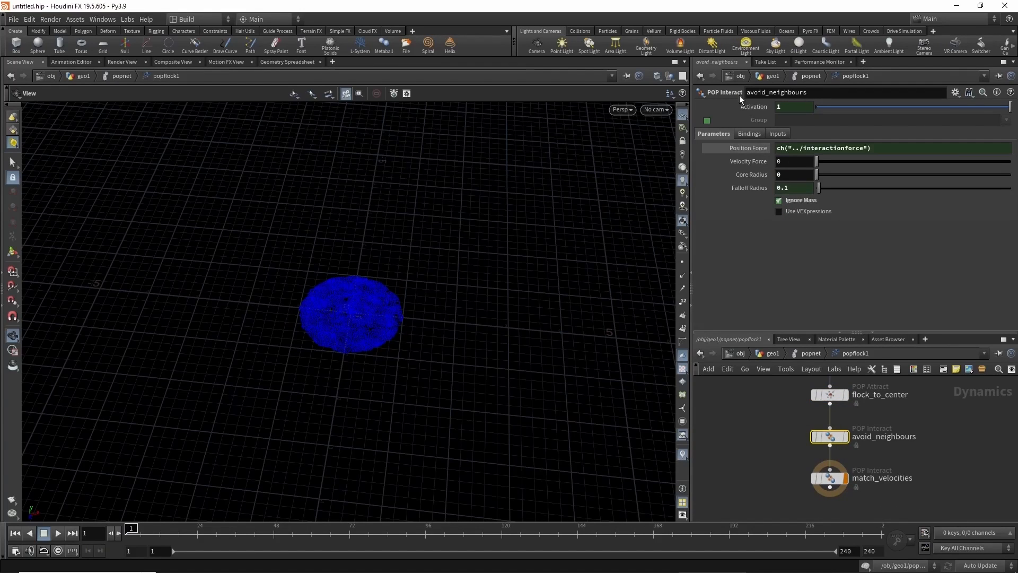
left_click(763, 405)
middle_click_drag(762, 404, 765, 434)
left_click_drag(764, 424, 844, 437)
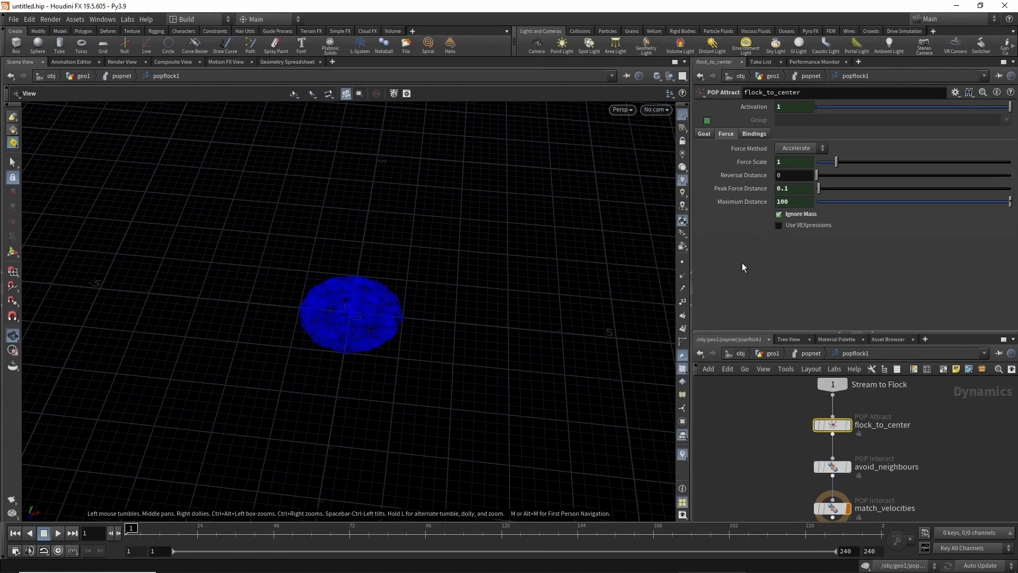
left_click_drag(774, 441, 824, 479)
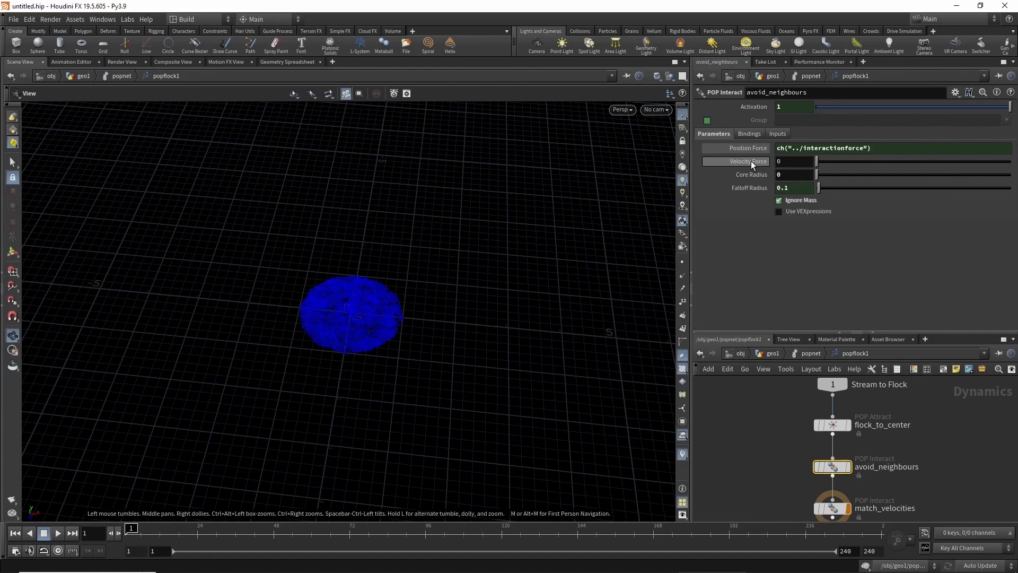
mouse_move(750, 160)
scroll(778, 432, "up", 1)
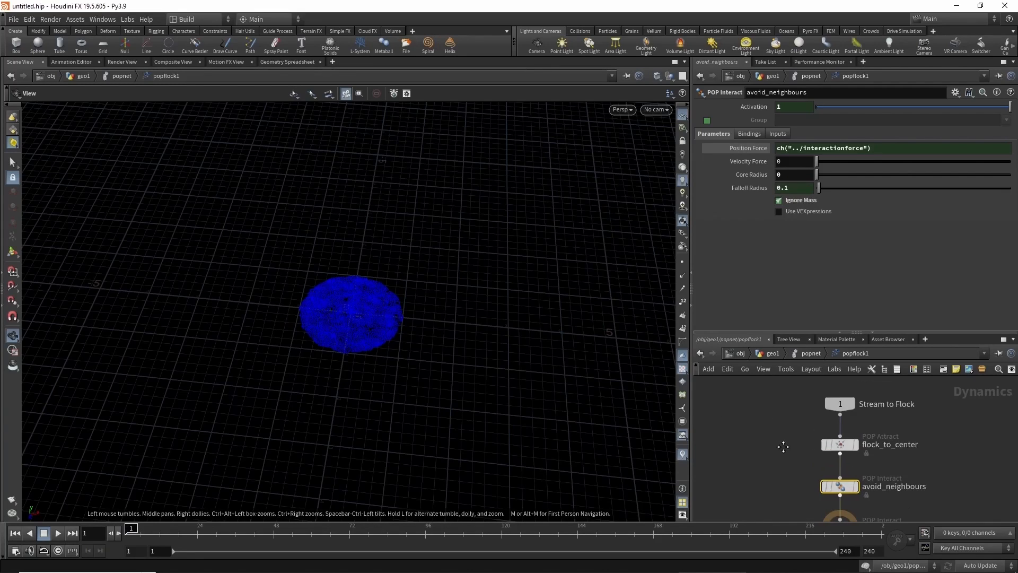
left_click_drag(808, 333, 808, 311)
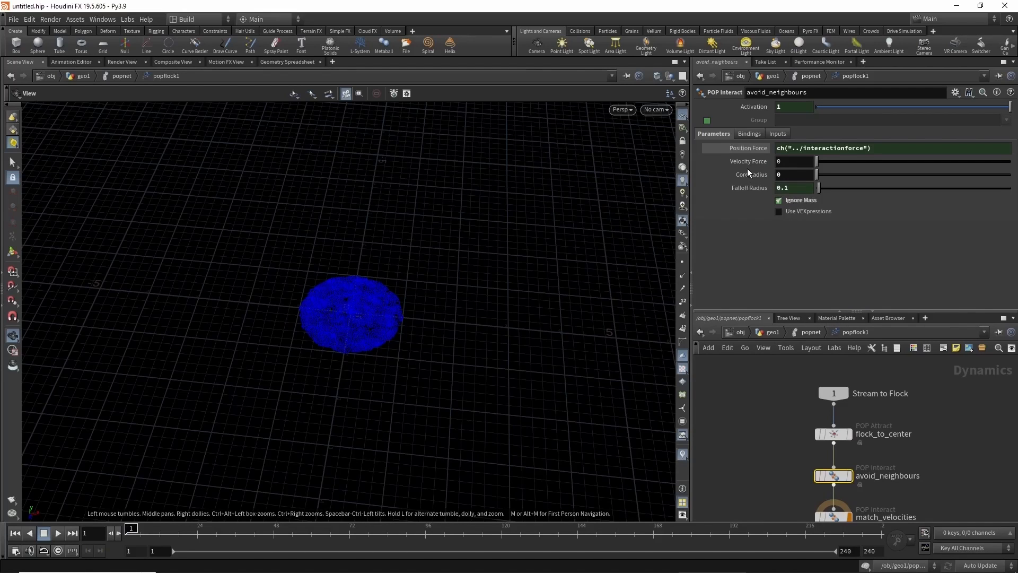
Return to the popnet network and delete the popflock1 node and the wire_pops_into_here merge node
left_click(804, 329)
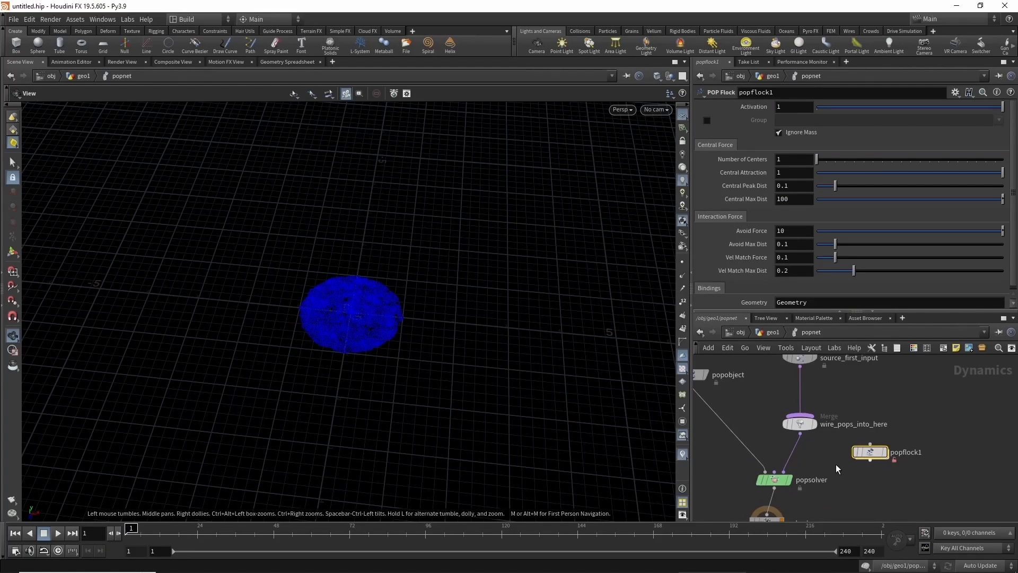
key("Delete")
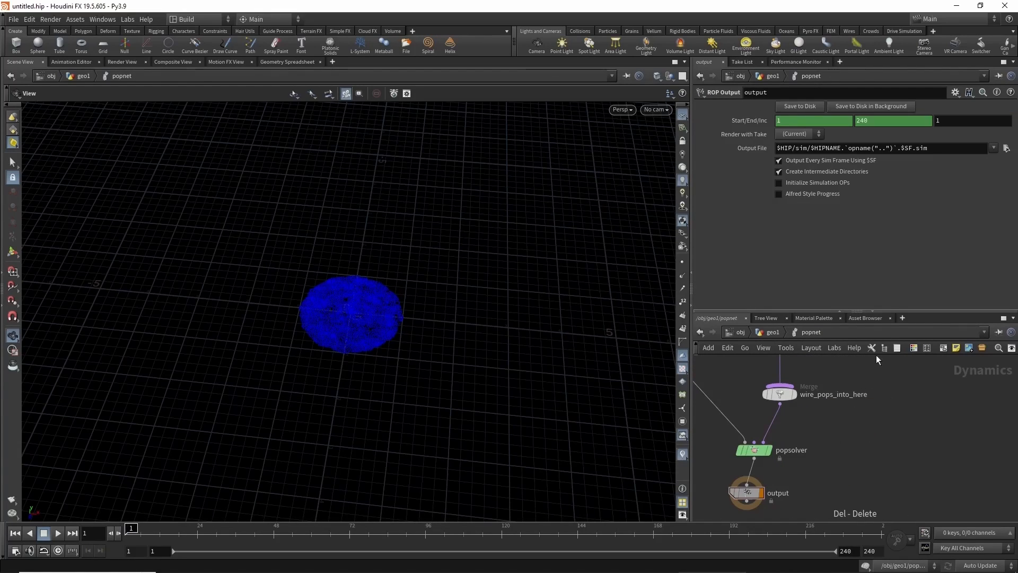
left_click_drag(882, 311, 872, 204)
middle_click_drag(736, 354, 774, 408)
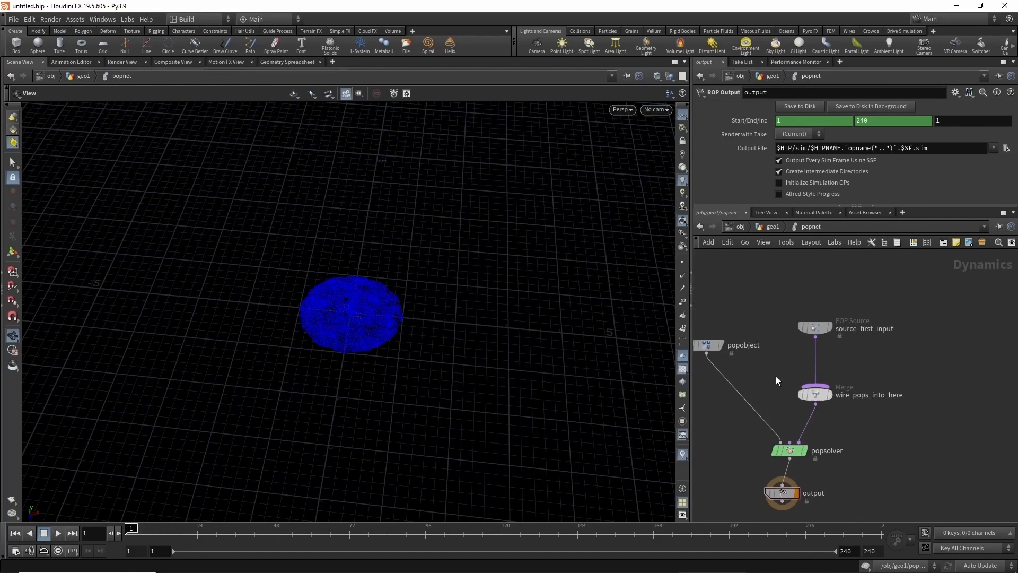
left_click(831, 400)
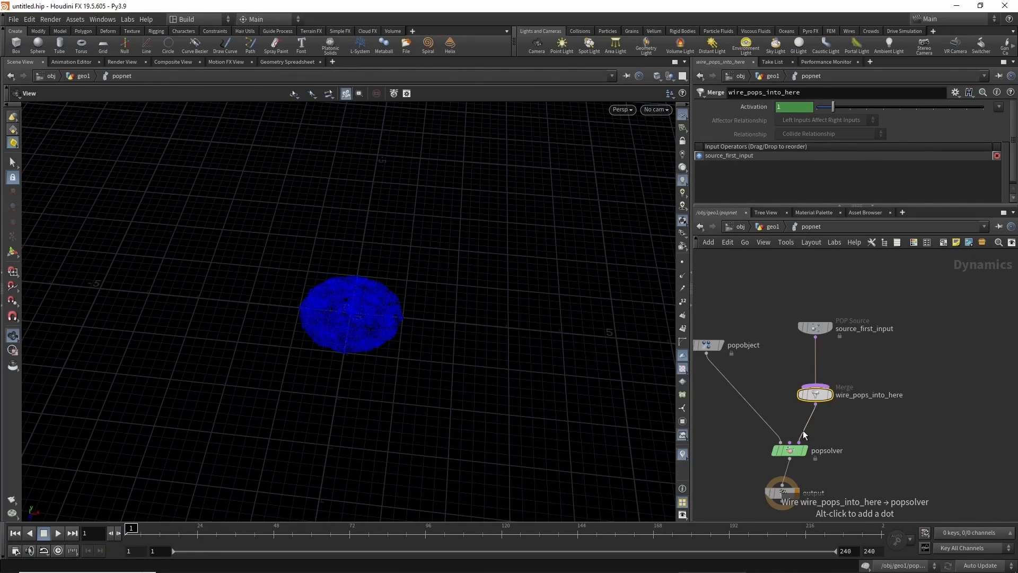
key("Delete")
Set the emission type of the source_first_input POP Source to All Points
middle_click_drag(788, 369, 813, 438)
left_click_drag(840, 396, 847, 387)
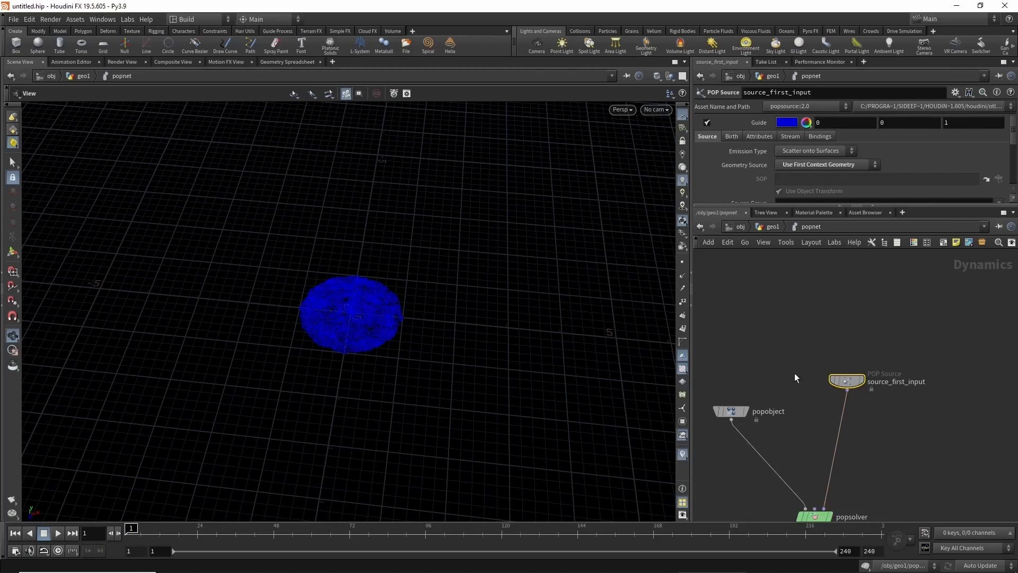
left_click_drag(706, 202, 717, 265)
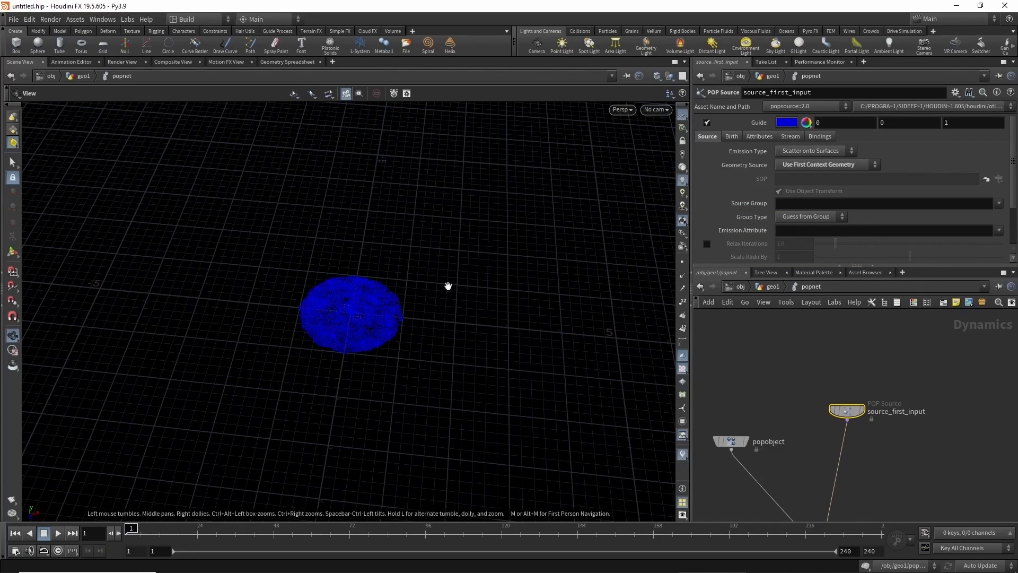
left_click(799, 152)
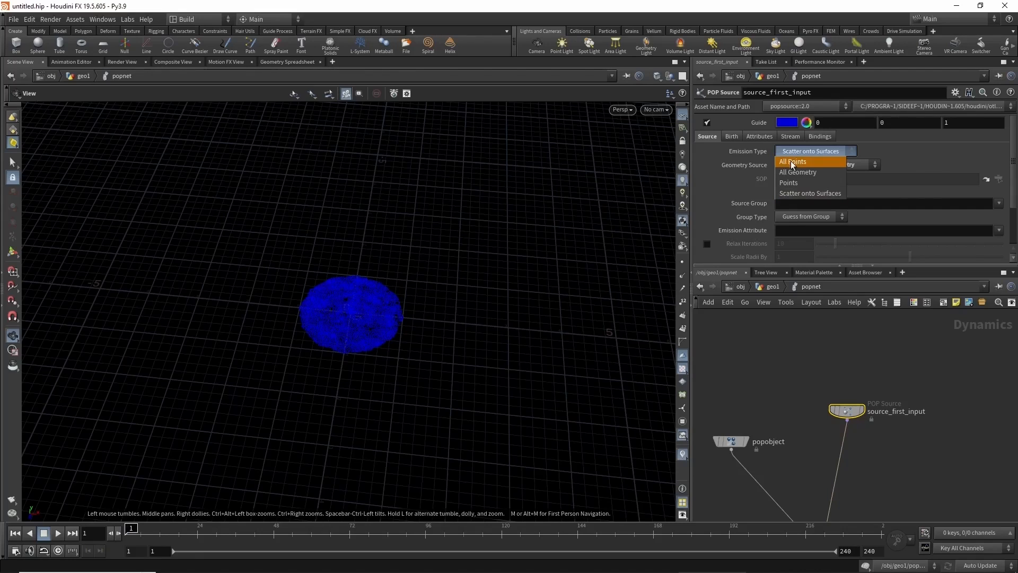
left_click(793, 162)
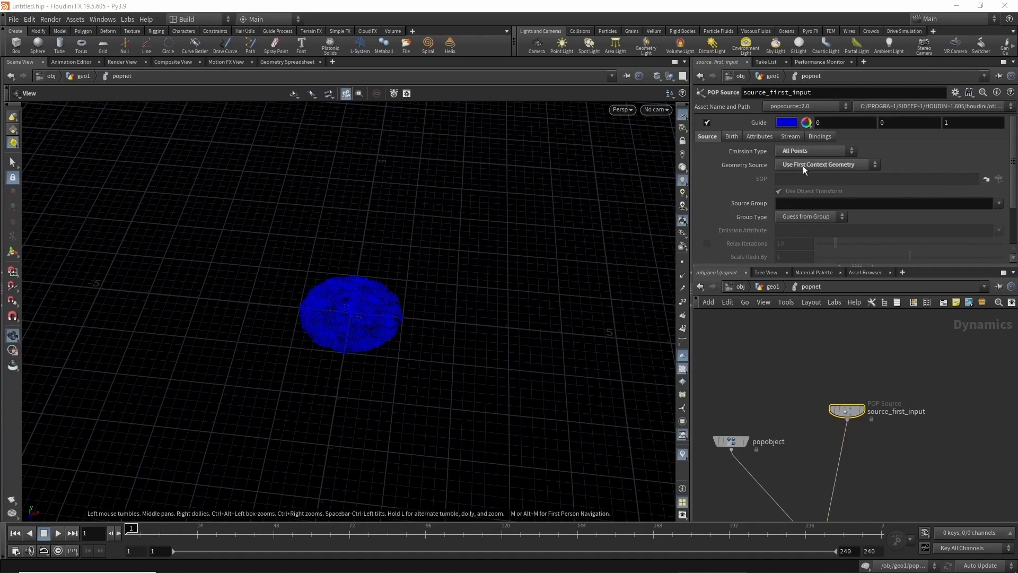
Make source_first_input emit only on the first simulation frame by setting its impulse activation to $SF==1
left_click(731, 137)
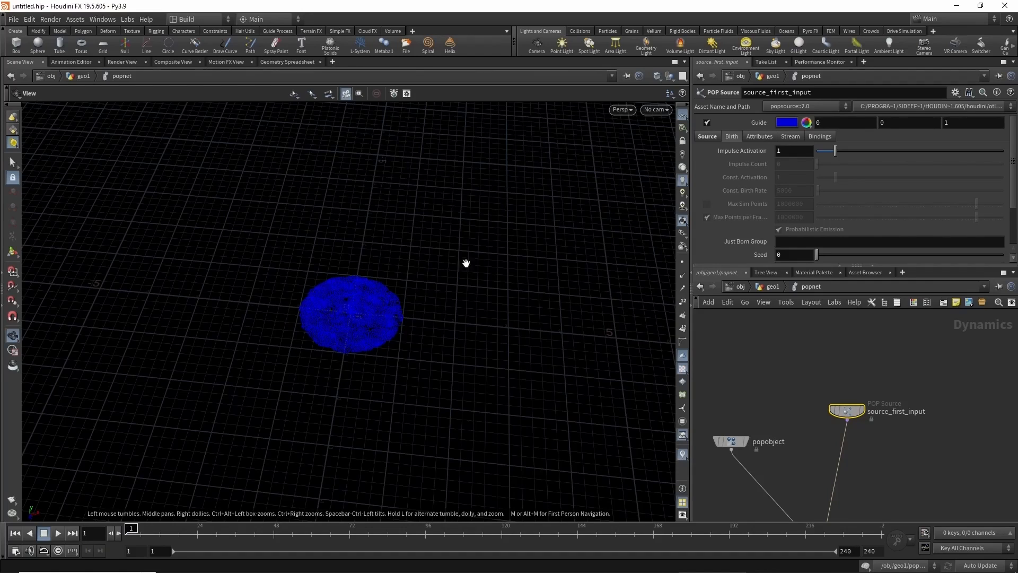
left_click(781, 151)
type("$SF")
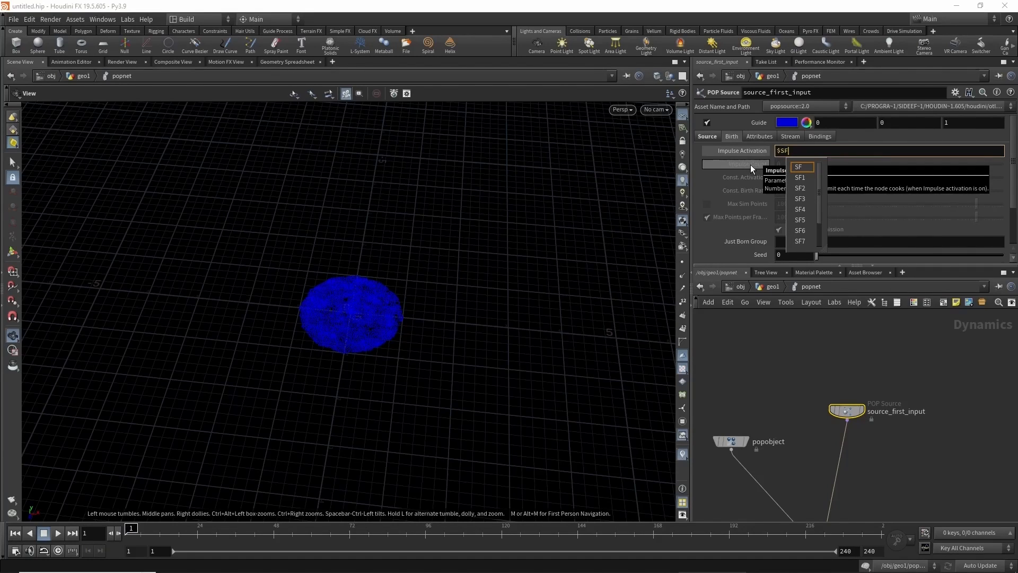
type("==1")
key("Return")
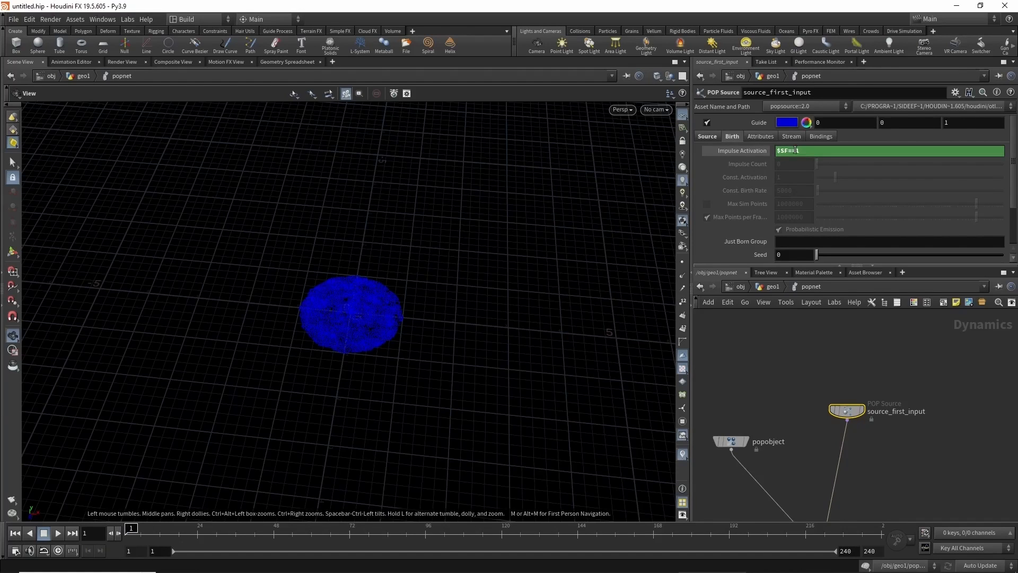
left_click(758, 151)
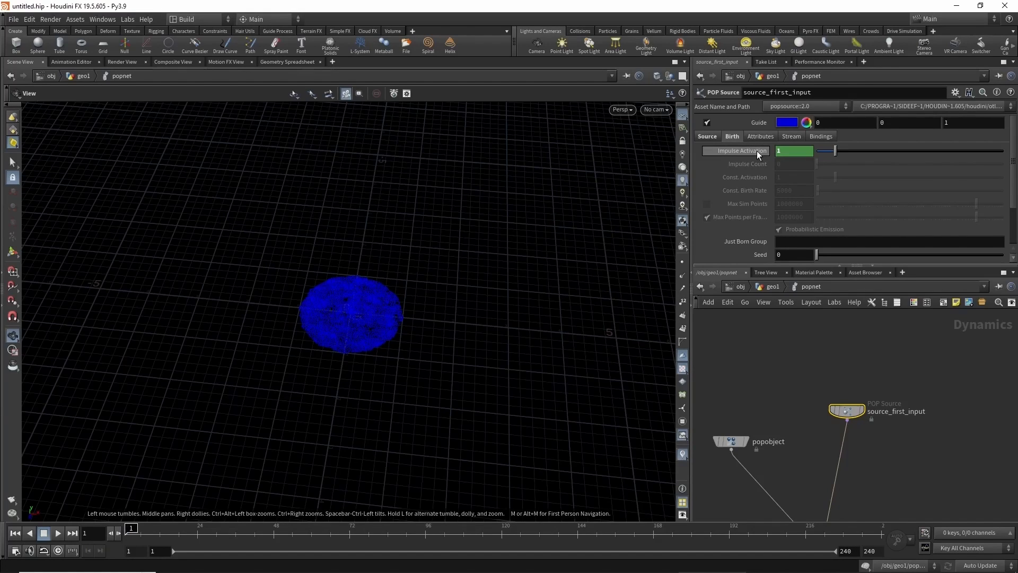
Tidy the layout of source_first_input and popsolver, and show the impulse activation as its expression again
middle_click_drag(807, 392, 791, 316)
left_click_drag(830, 336, 838, 345)
left_click(767, 153)
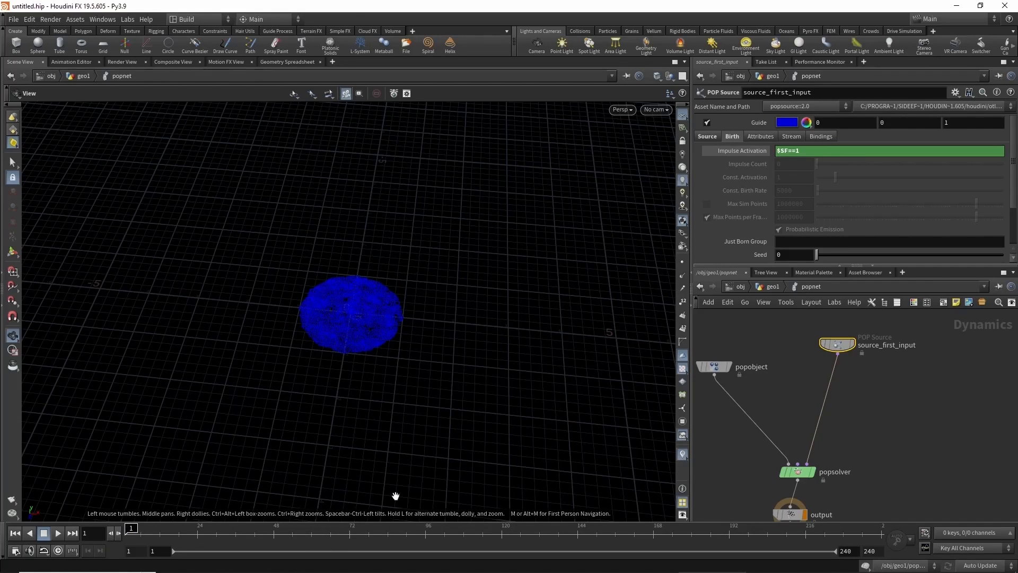
left_click_drag(786, 478, 796, 455)
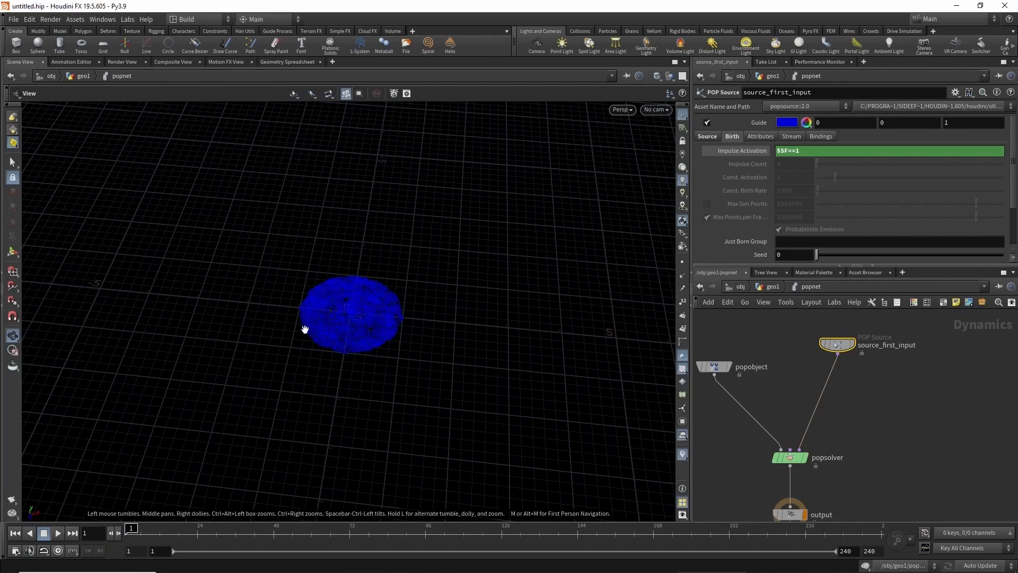
Switch the source's initial velocity to Set initial velocity with a variance of 0.02 on all three axes
left_click(759, 137)
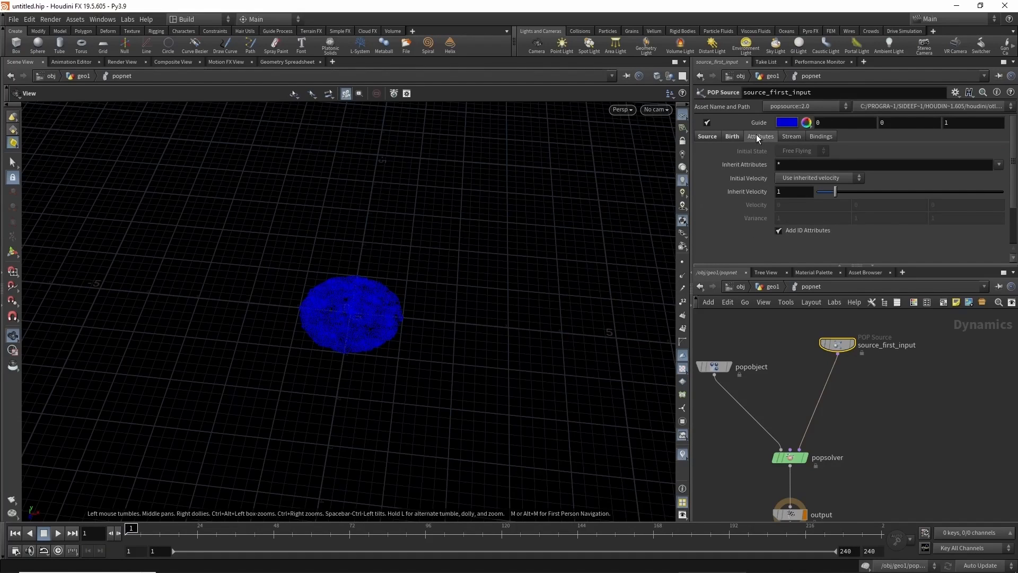
left_click_drag(703, 265, 705, 283)
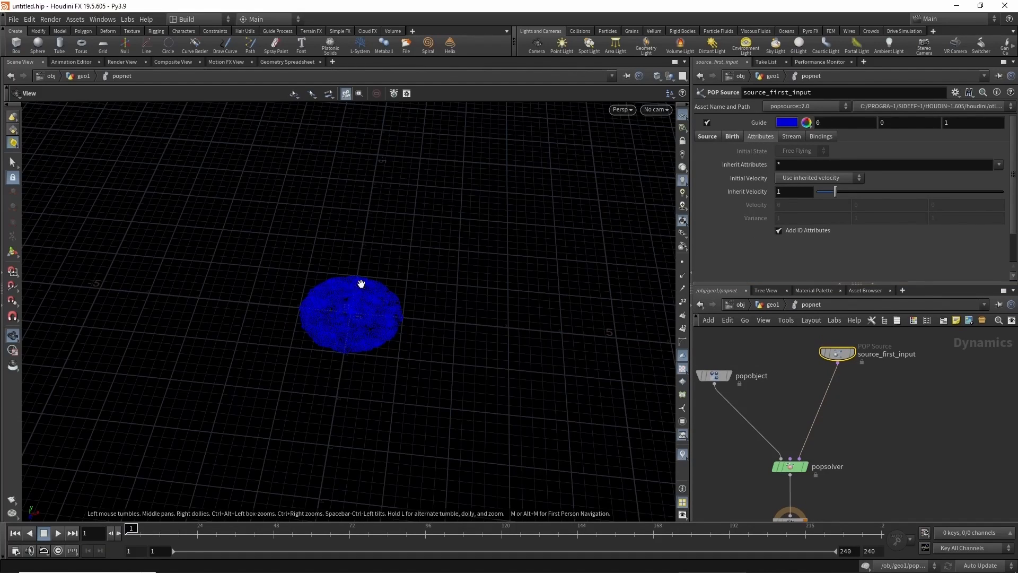
left_click(803, 179)
left_click(808, 208)
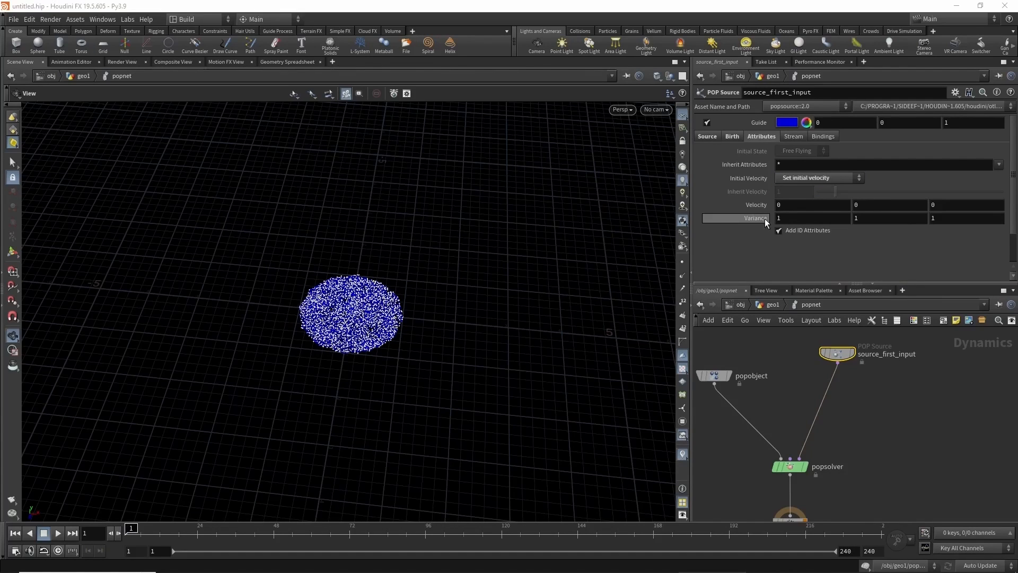
middle_click_drag(753, 218, 713, 232)
middle_click_drag(794, 363, 788, 382)
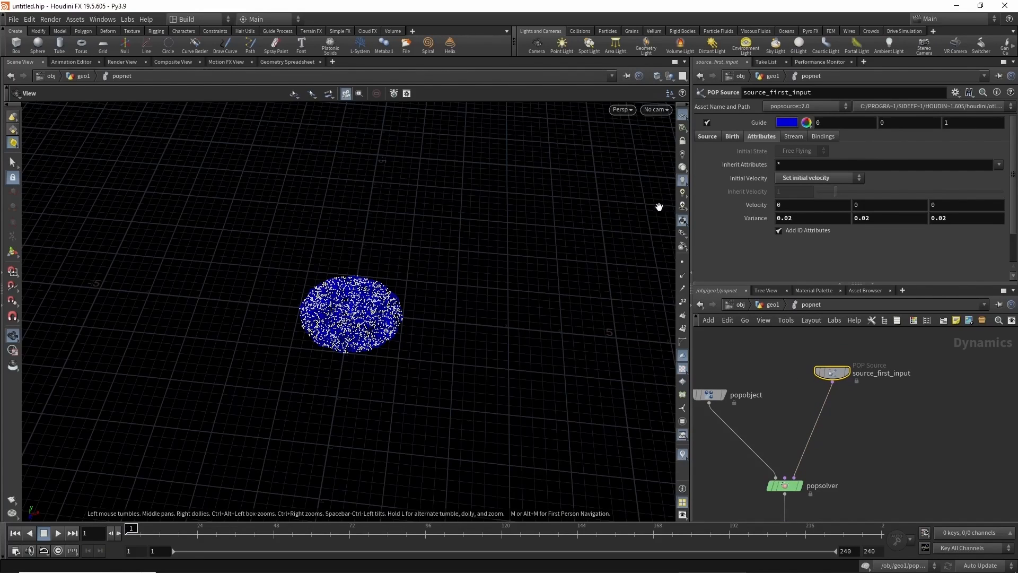
Turn off the source's guide display and play the simulation to check the particle motion, returning to frame 1
left_click(708, 123)
left_click_drag(276, 351, 289, 393)
middle_click_drag(770, 380, 791, 339)
mouse_move(131, 531)
left_mouse_down()
mouse_move(406, 518)
mouse_move(528, 528)
mouse_move(133, 530)
mouse_move(290, 541)
mouse_move(493, 530)
mouse_move(131, 531)
left_mouse_up()
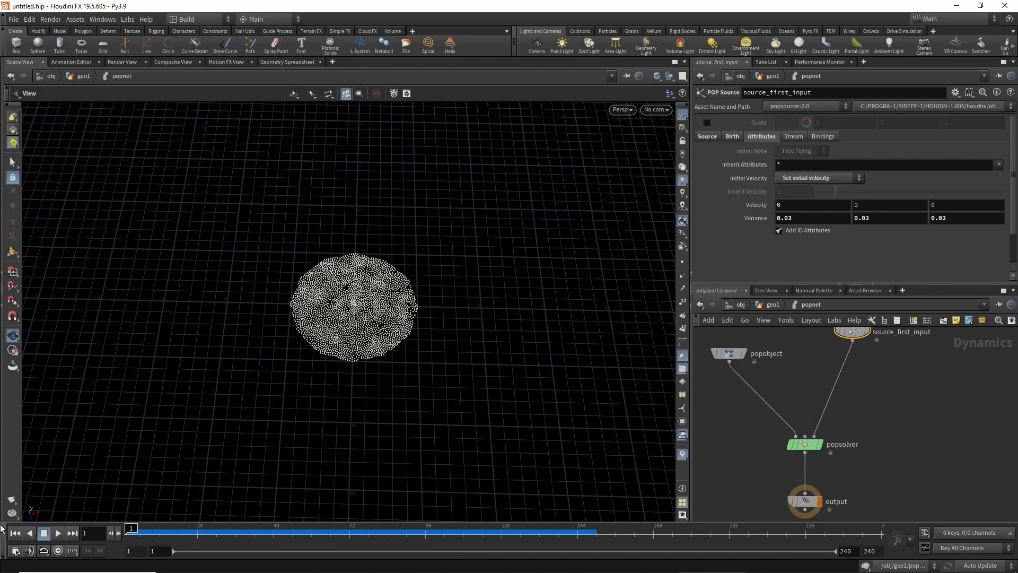
Insert a POP Attract node between source_first_input and popsolver and rename it popattract_follow
middle_click_drag(882, 389, 871, 412)
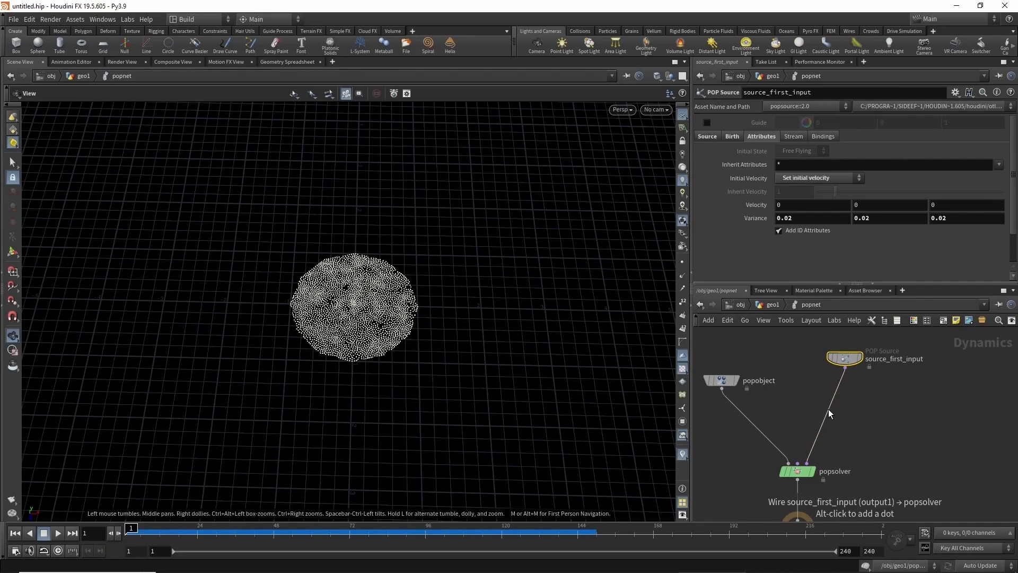
key("Tab")
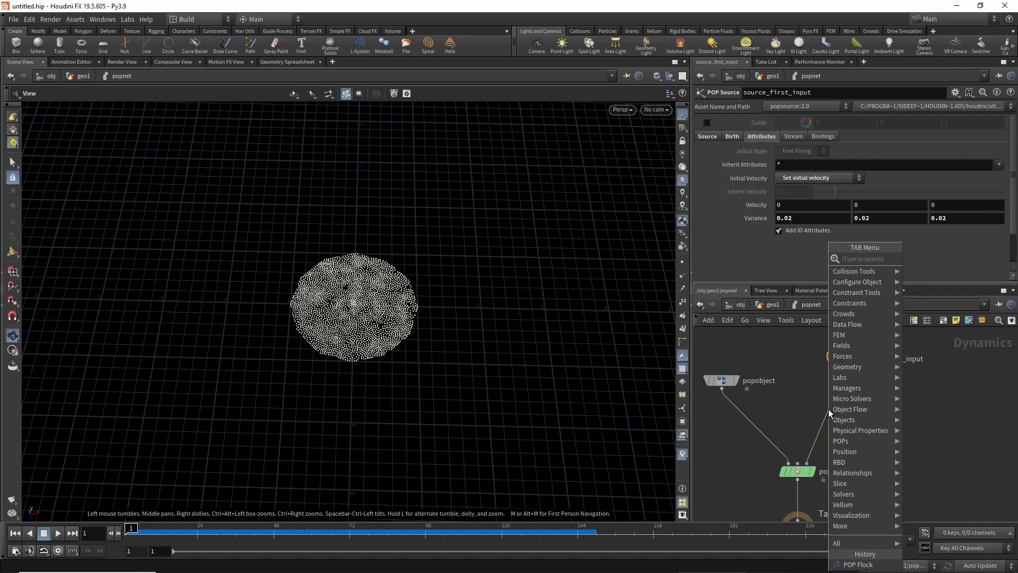
type("popa")
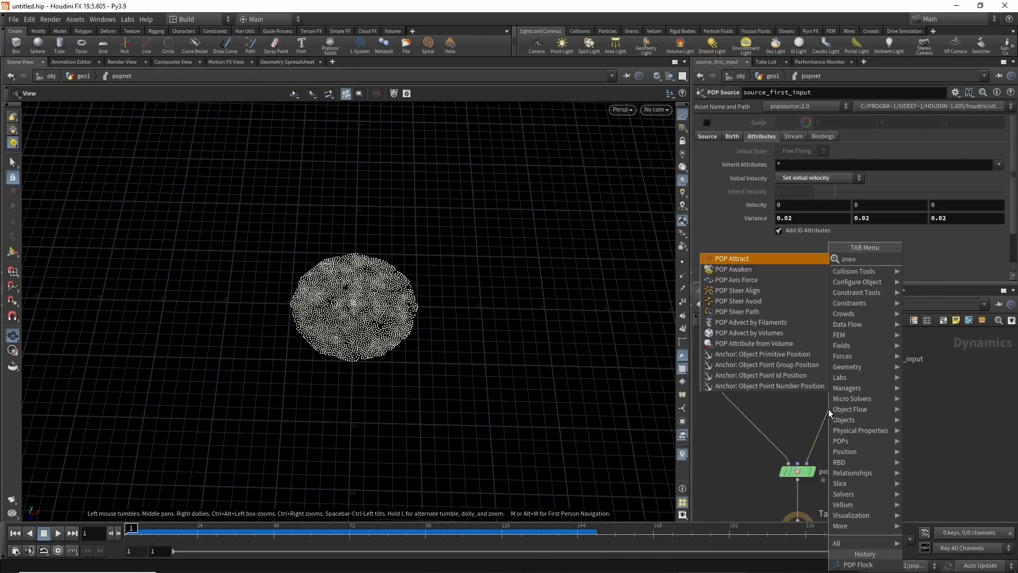
key("Return")
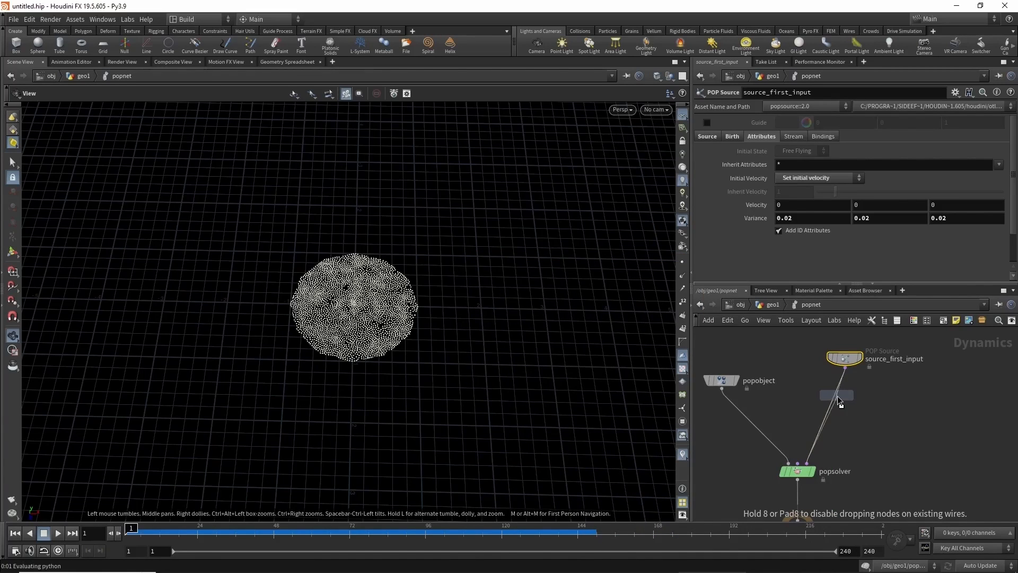
left_click(831, 395)
double_click(892, 395)
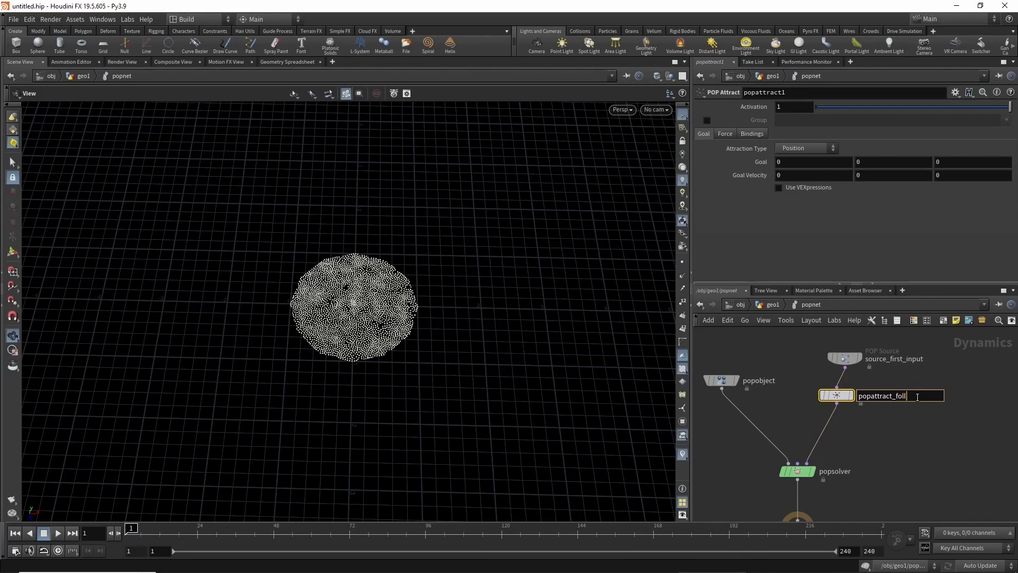
key("Return")
left_click_drag(838, 403, 841, 409)
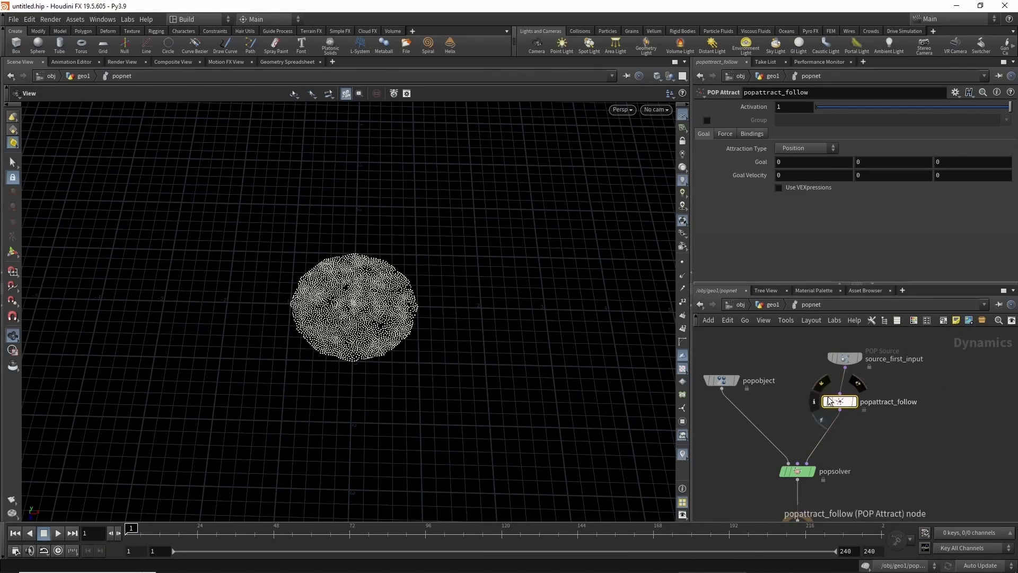
Set popattract_follow's attraction type to Points and geometry source to Use Second Context Geometry, and check popnet's inputs in geo1
left_click(801, 148)
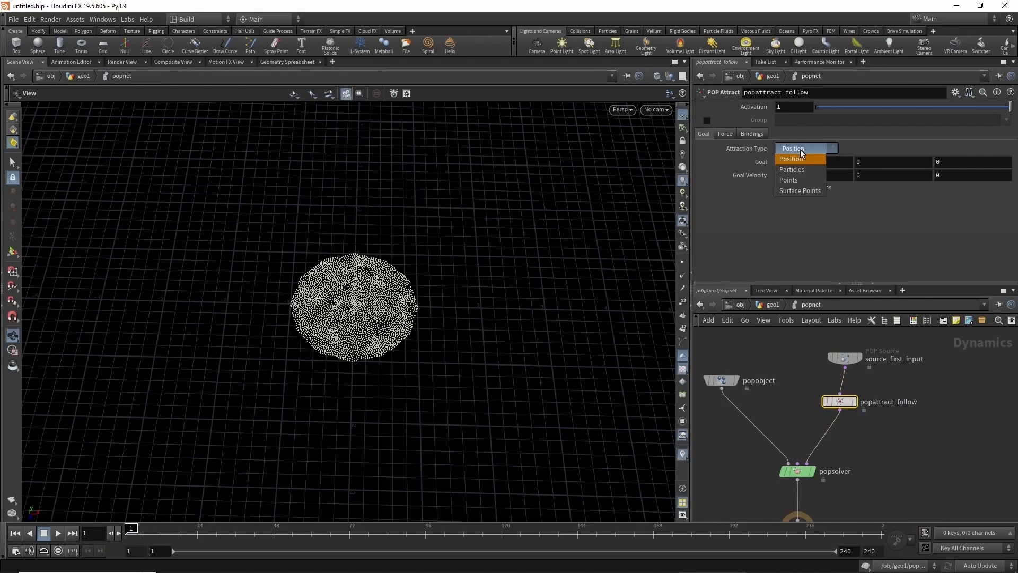
left_click(788, 181)
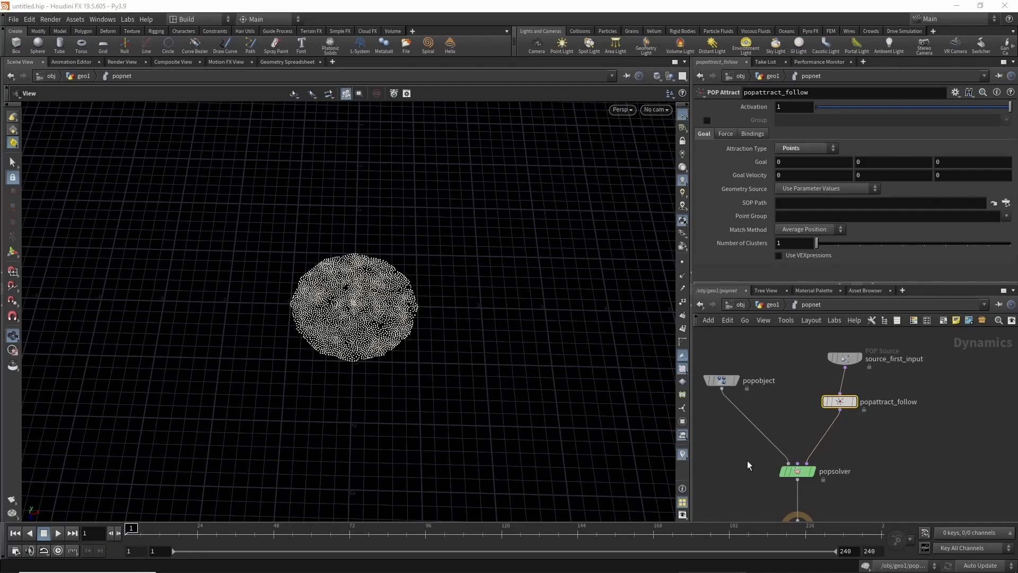
left_click(801, 189)
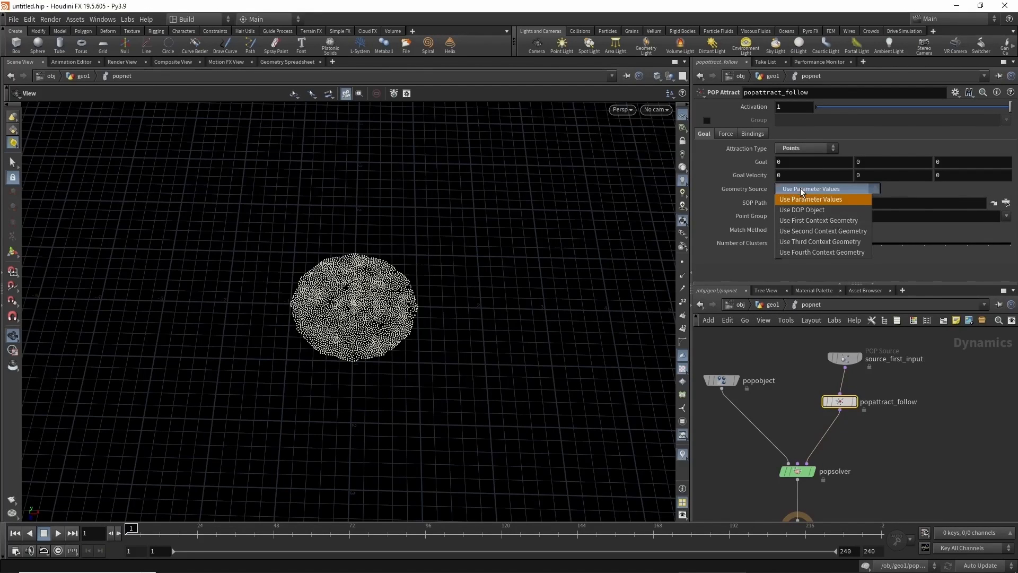
left_click(823, 232)
left_click(770, 306)
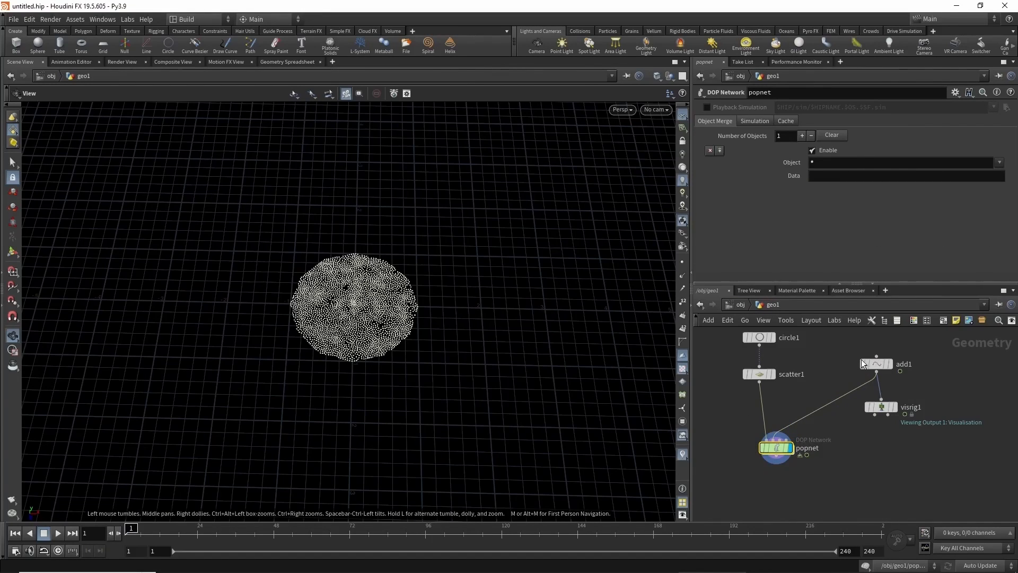
double_click(776, 448)
left_click_drag(840, 402, 849, 409)
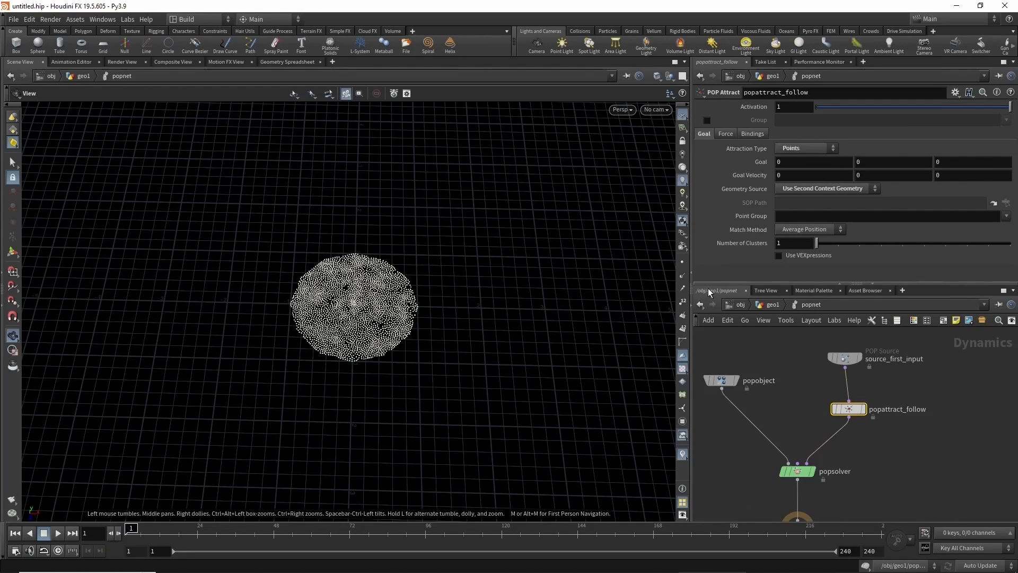
Set popattract_follow's force method to Follow with a Force Scale of 10, then play the simulation and return to frame 1
left_click_drag(708, 286, 708, 296)
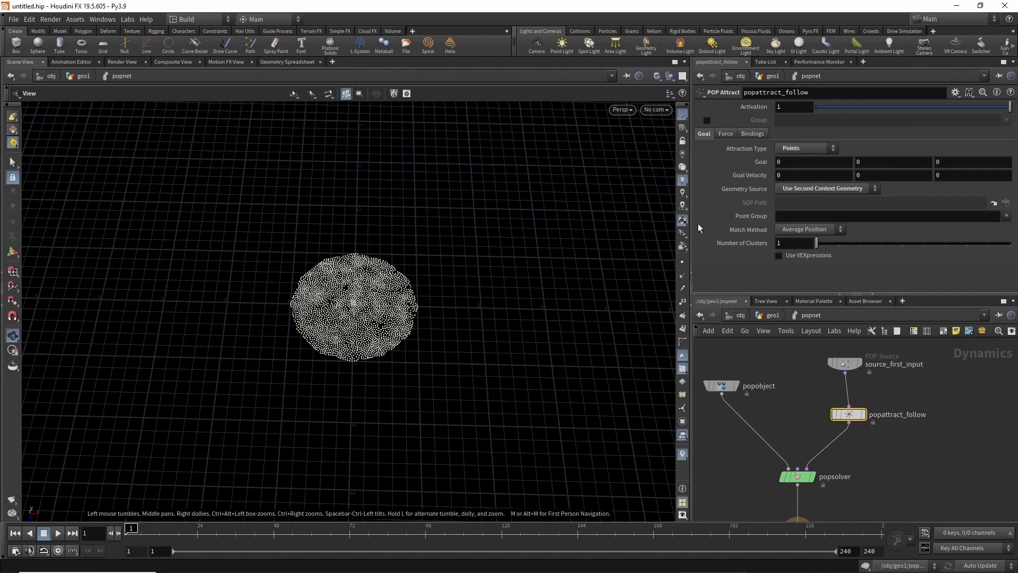
left_click(726, 134)
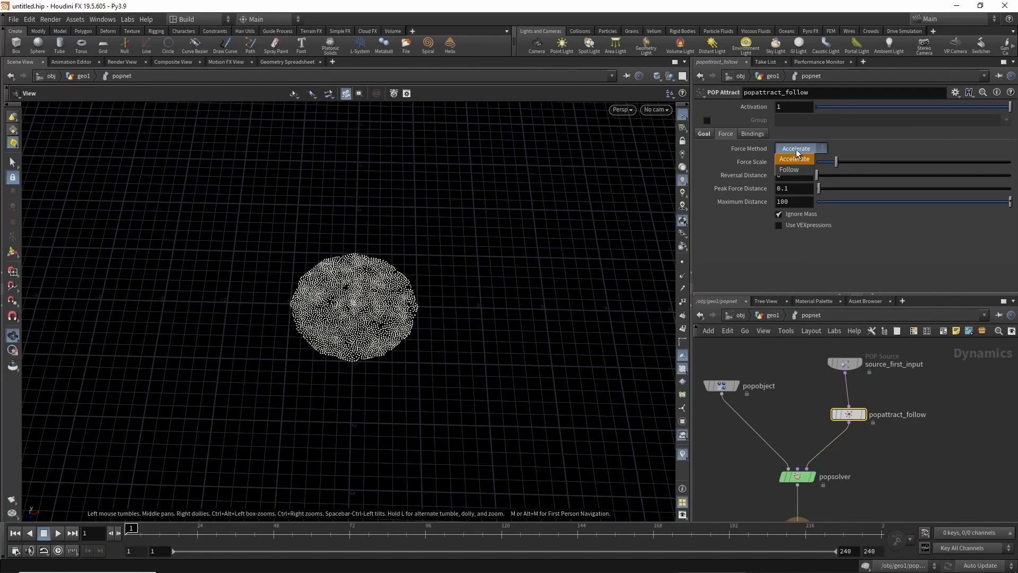
left_click(793, 171)
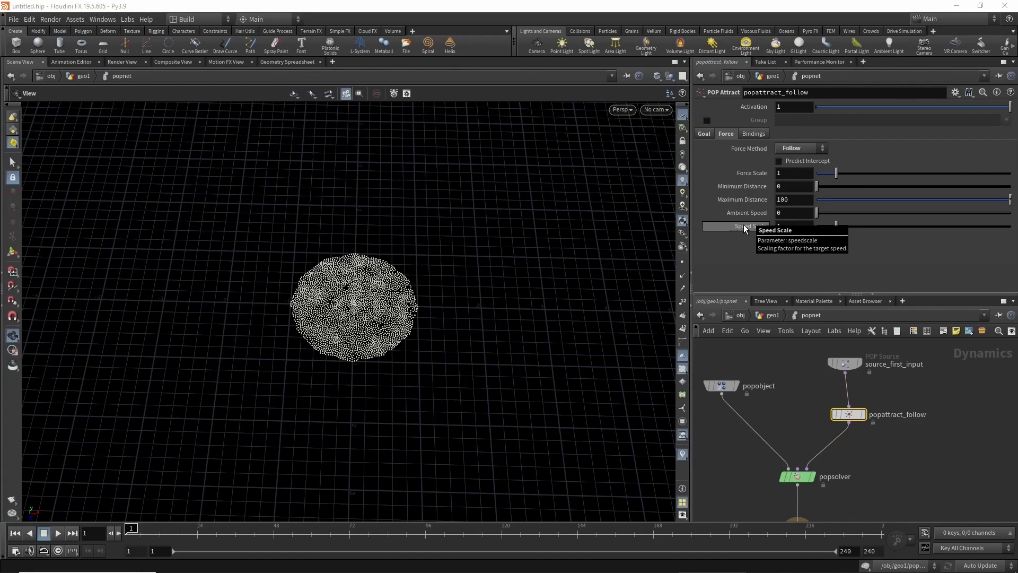
left_click(789, 175)
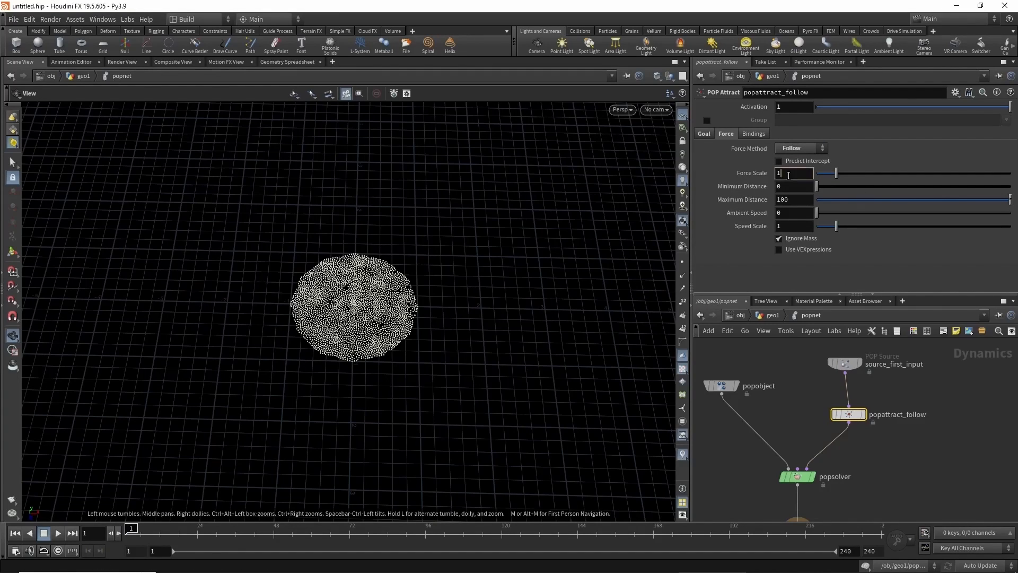
type("0")
key("Return")
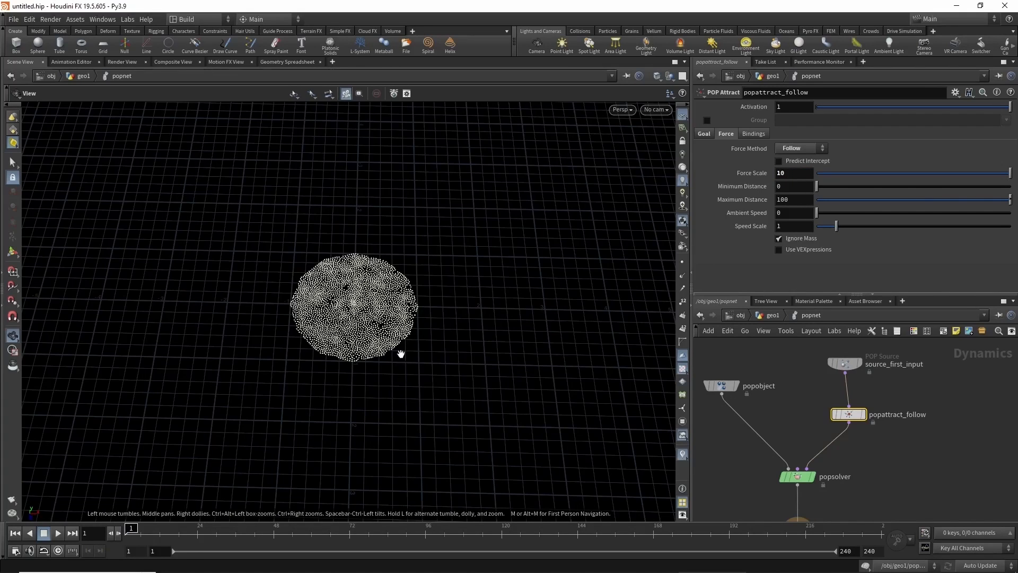
left_click_drag(182, 534, 125, 533)
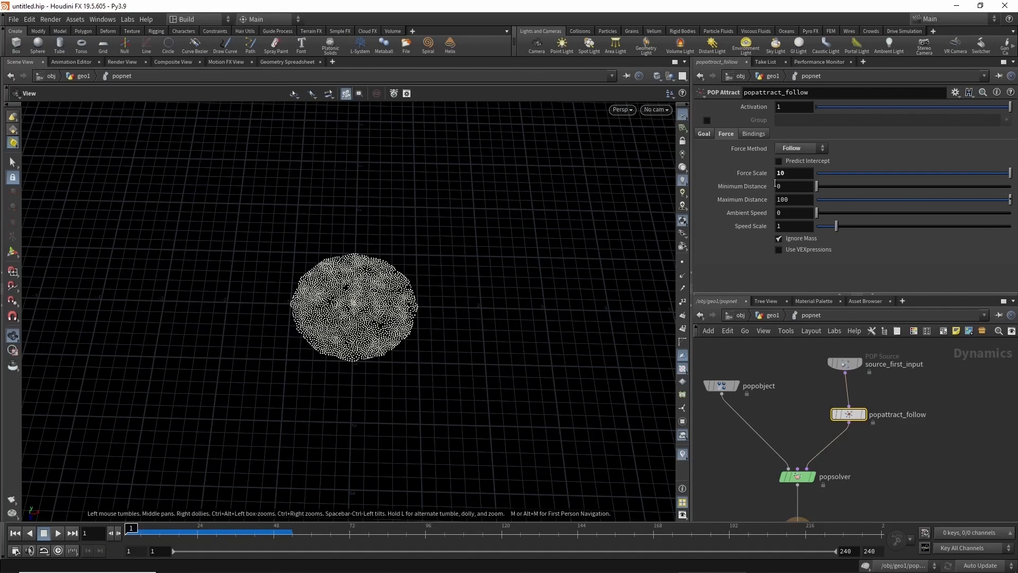
Set popattract_follow's Ambient Speed to 1 and scrub the simulation to check the particles' motion, returning to frame 1
left_click(799, 217)
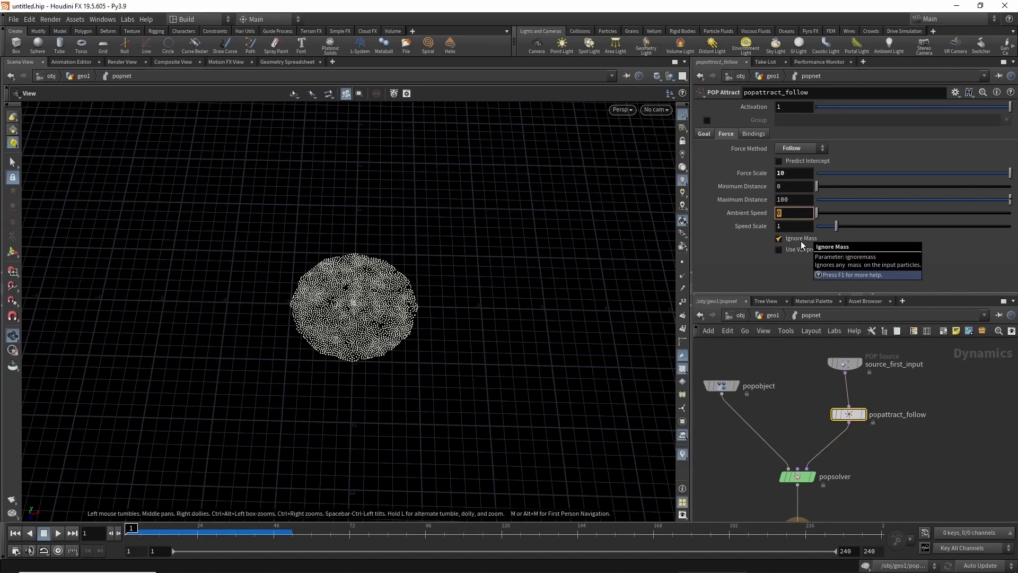
type("1")
key("Return")
left_click(179, 529)
mouse_move(179, 529)
left_mouse_down()
mouse_move(504, 503)
mouse_move(722, 522)
mouse_move(446, 544)
mouse_move(141, 530)
mouse_move(332, 516)
mouse_move(157, 530)
mouse_move(425, 528)
left_mouse_up()
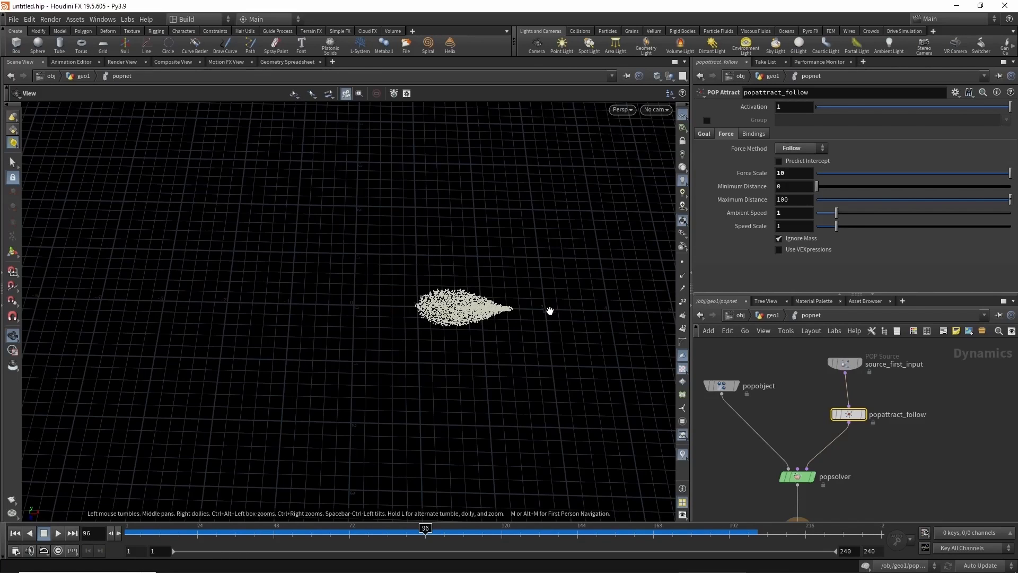
left_click_drag(269, 530, 129, 530)
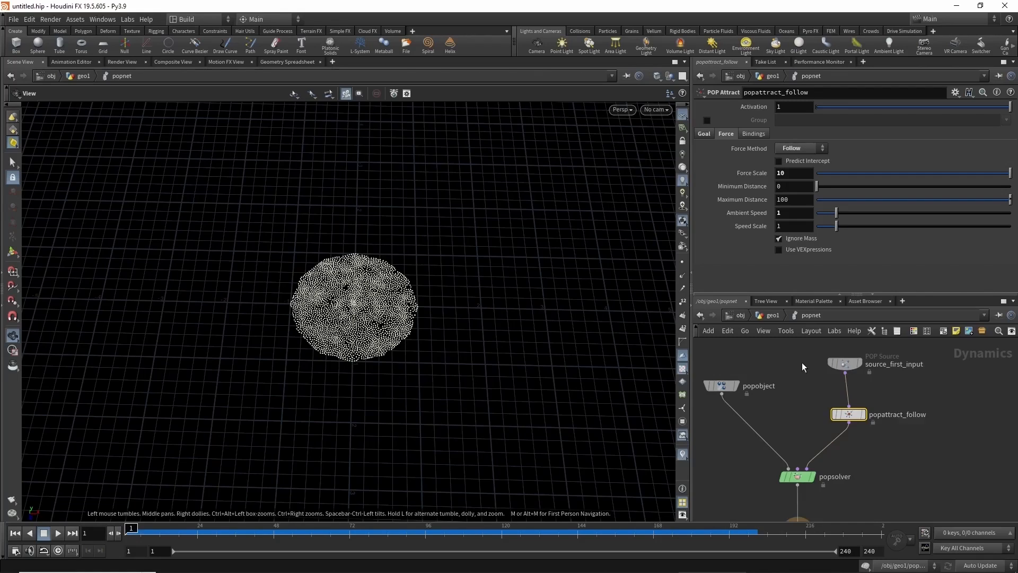
Go up to geo1 and turn on the template display of visrig1 to show the target alongside popnet's particles
left_click(769, 315)
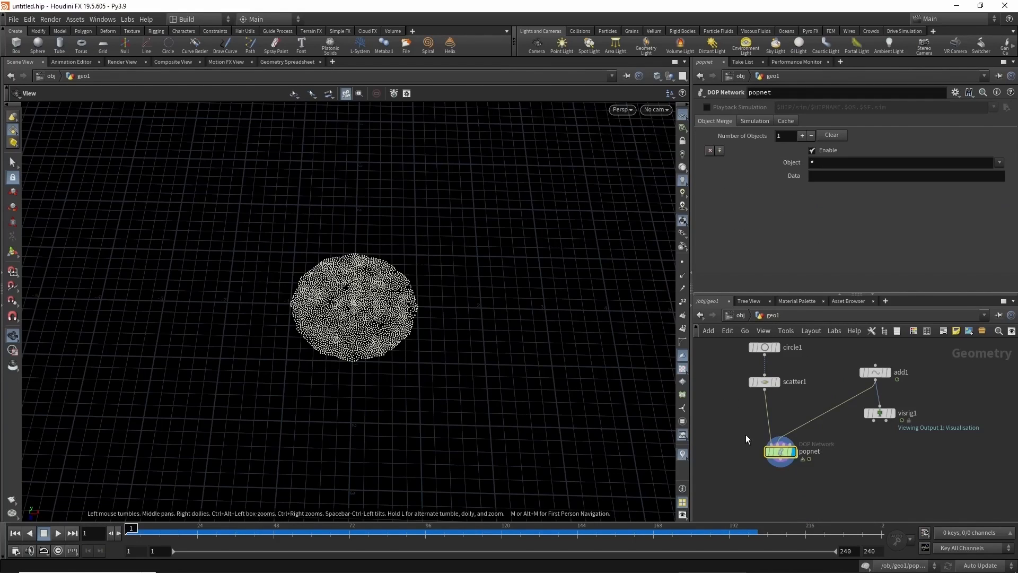
left_click_drag(786, 459, 788, 469)
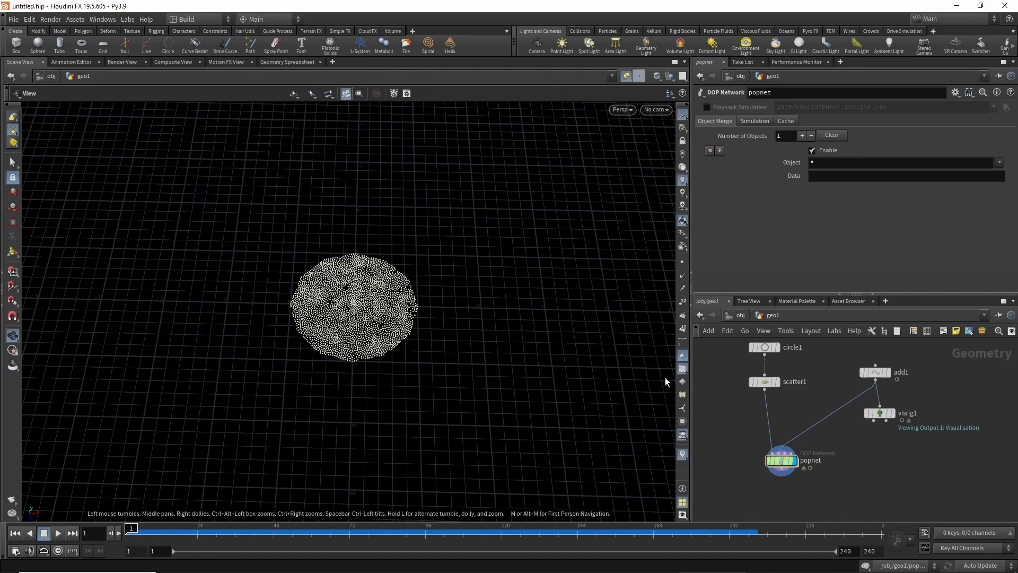
mouse_move(886, 412)
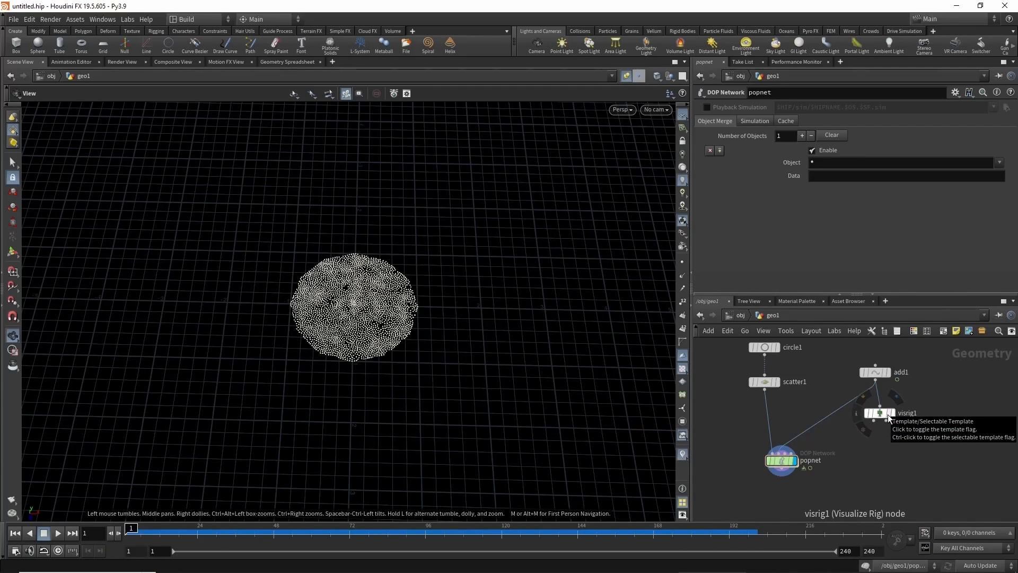
left_click(888, 415)
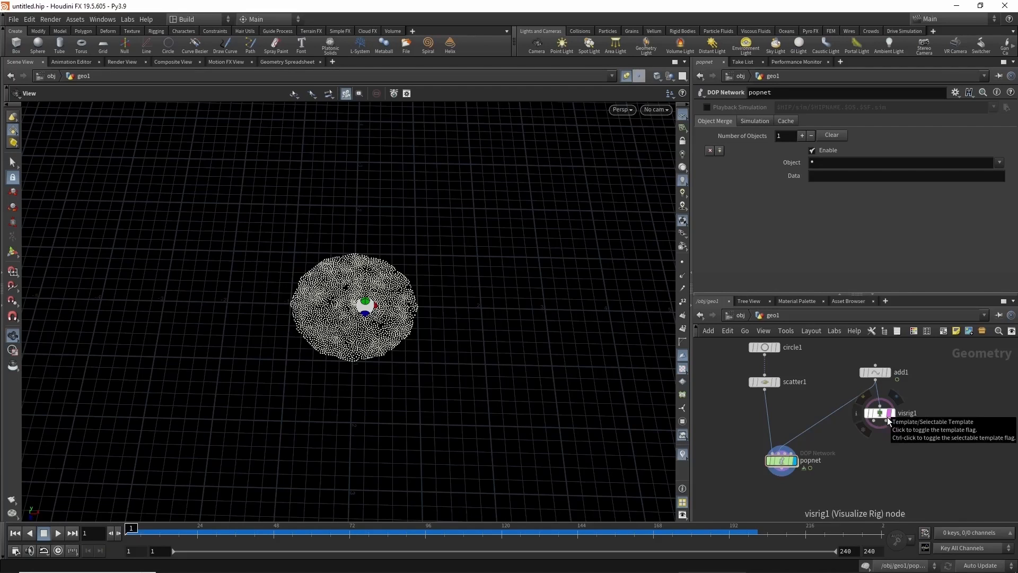
left_click_drag(360, 316, 370, 304)
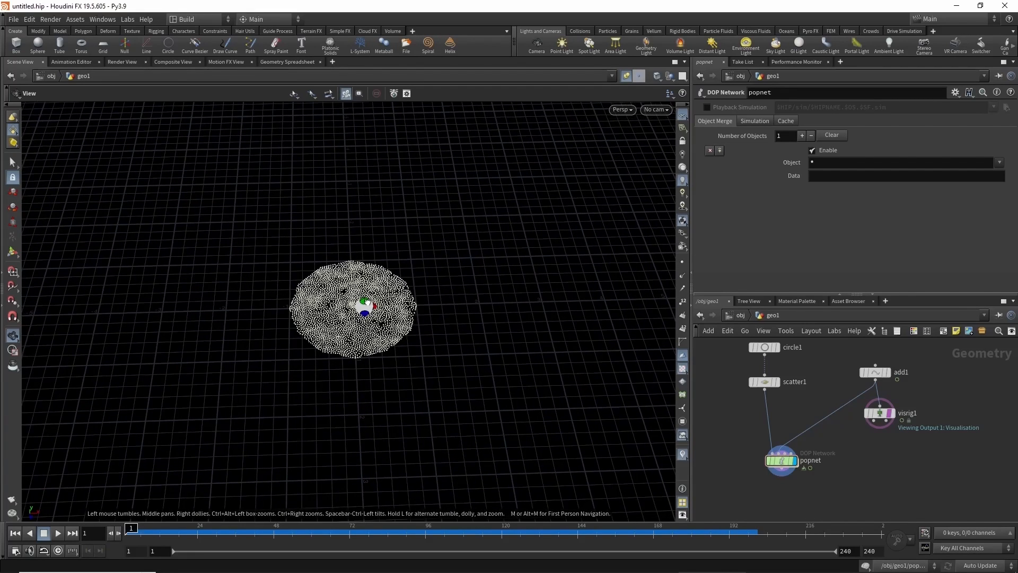
Enable Override Joint Color on visrig1 so the target marker is orange, and scrub the first frames
left_click(892, 416)
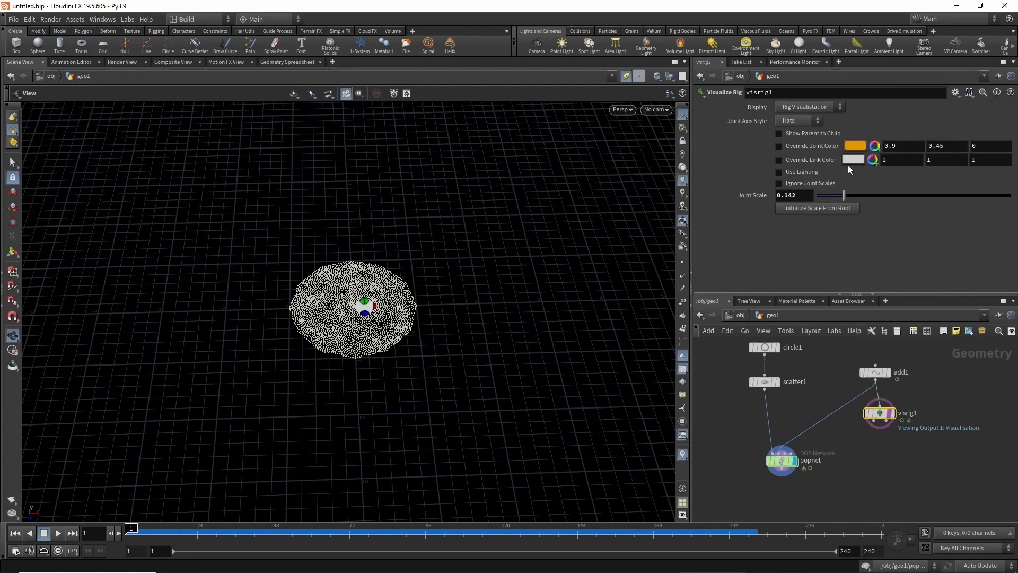
left_click(779, 145)
scroll(384, 322, "up", 3)
left_click_drag(383, 321, 379, 327)
mouse_move(152, 532)
left_mouse_down()
mouse_move(288, 549)
mouse_move(2, 557)
left_mouse_up()
Re-enter popnet and scrub the simulation to examine how the particles follow the target, returning to frame 1
left_click(781, 460)
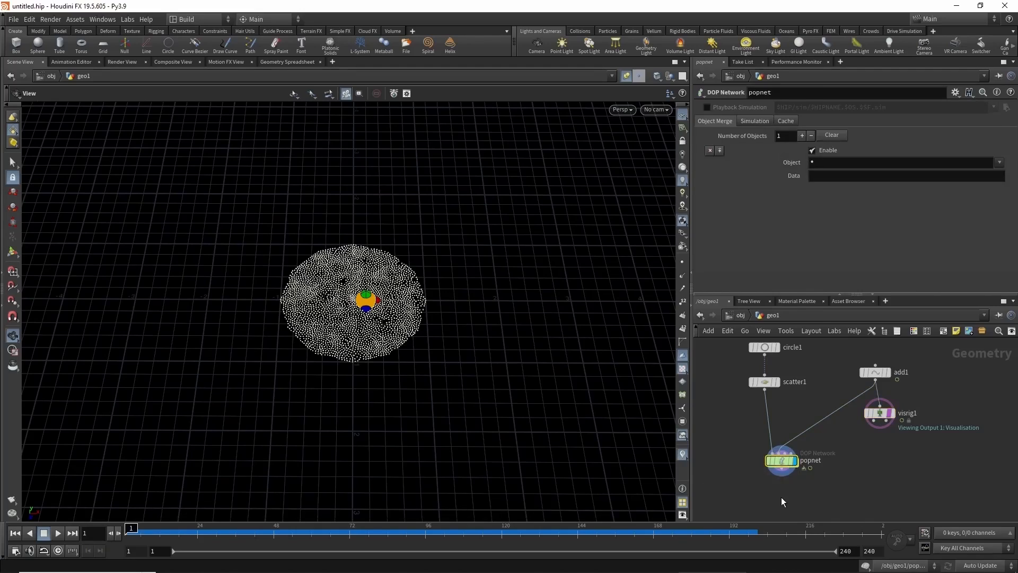
double_click(781, 460)
middle_click_drag(739, 470, 746, 450)
left_click_drag(197, 532, 407, 531)
right_click_drag(637, 394, 324, 394)
left_click_drag(325, 394, 371, 414)
left_click_drag(210, 536, 127, 533)
middle_click_drag(772, 410, 767, 442)
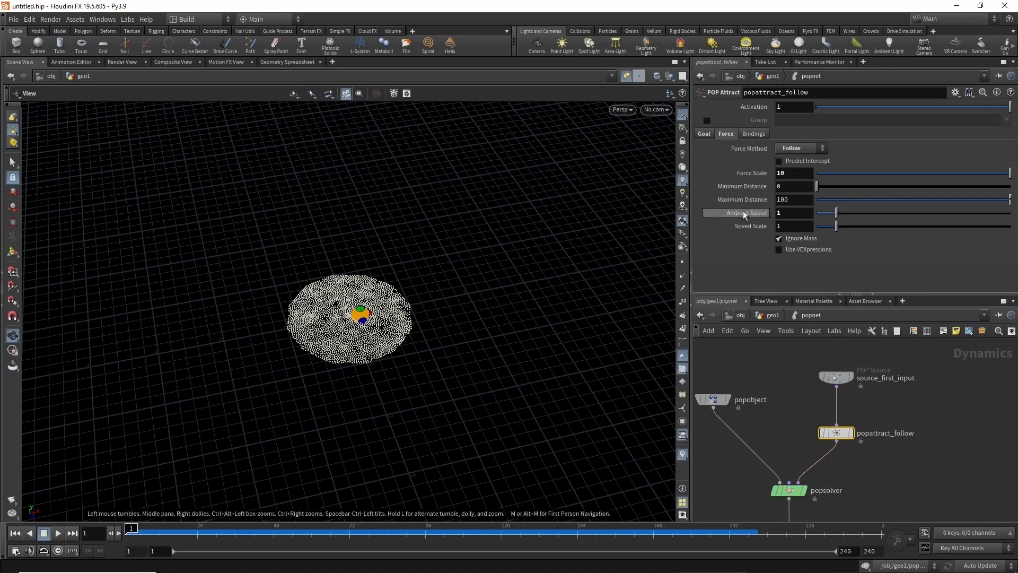
Try a Speed Scale of 10 and an Ambient Speed of 5 on popattract_follow, replaying the simulation after each change
key("Return")
left_click_drag(151, 531, 127, 525)
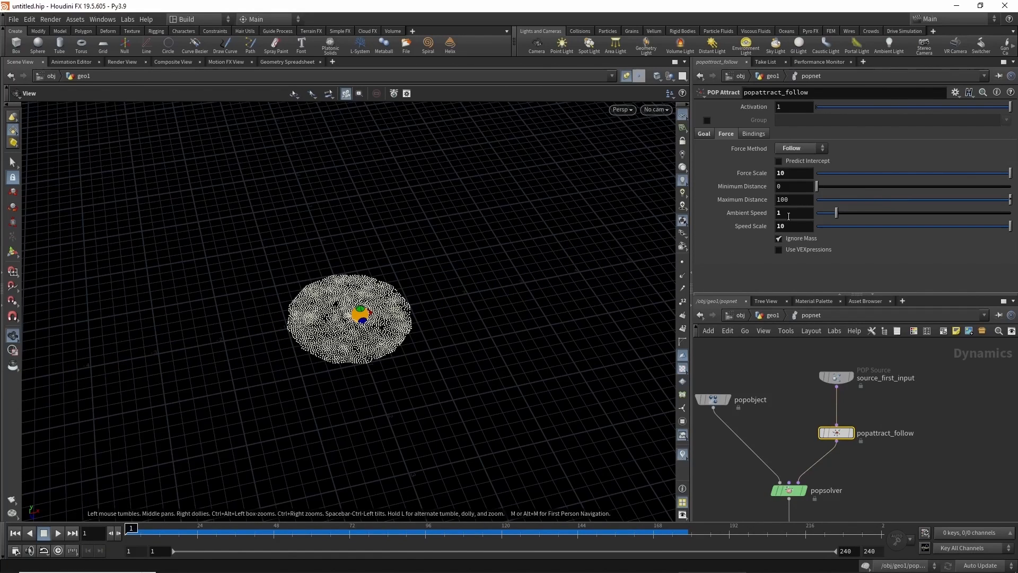
key("Return")
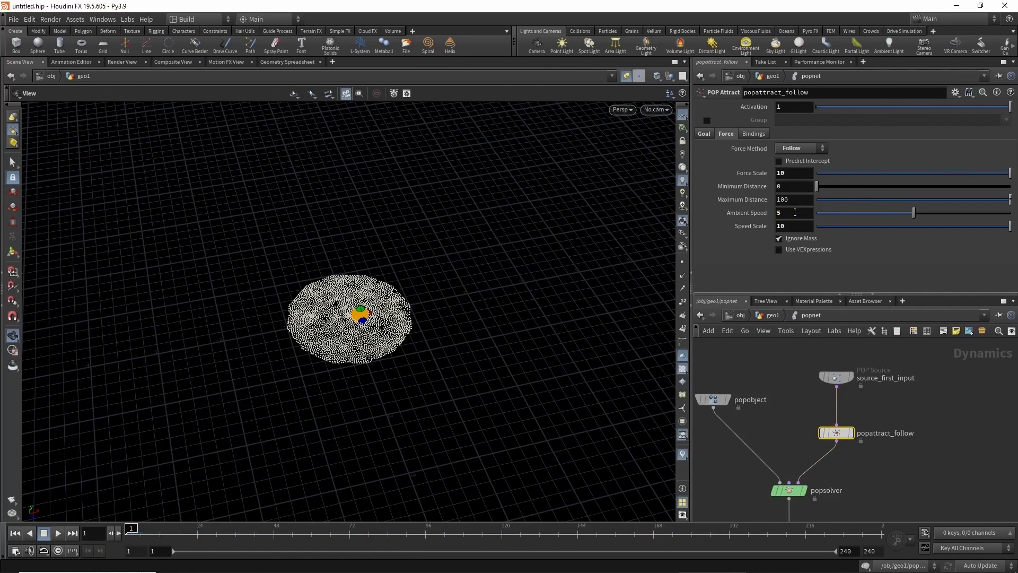
mouse_move(150, 528)
left_mouse_down()
mouse_move(299, 523)
mouse_move(505, 491)
mouse_move(377, 527)
mouse_move(181, 527)
mouse_move(364, 527)
mouse_move(186, 528)
mouse_move(273, 529)
mouse_move(206, 542)
mouse_move(144, 529)
left_mouse_up()
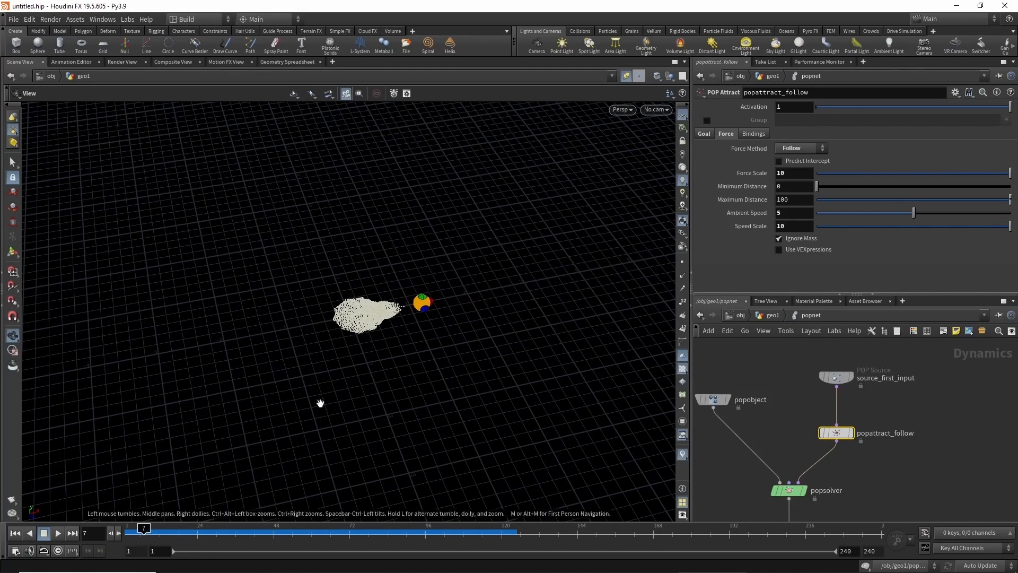
Try an Ambient Speed of 2 with a Speed Scale of 5 on popattract_follow and replay the simulation
left_click(795, 213)
type("2")
key("Return")
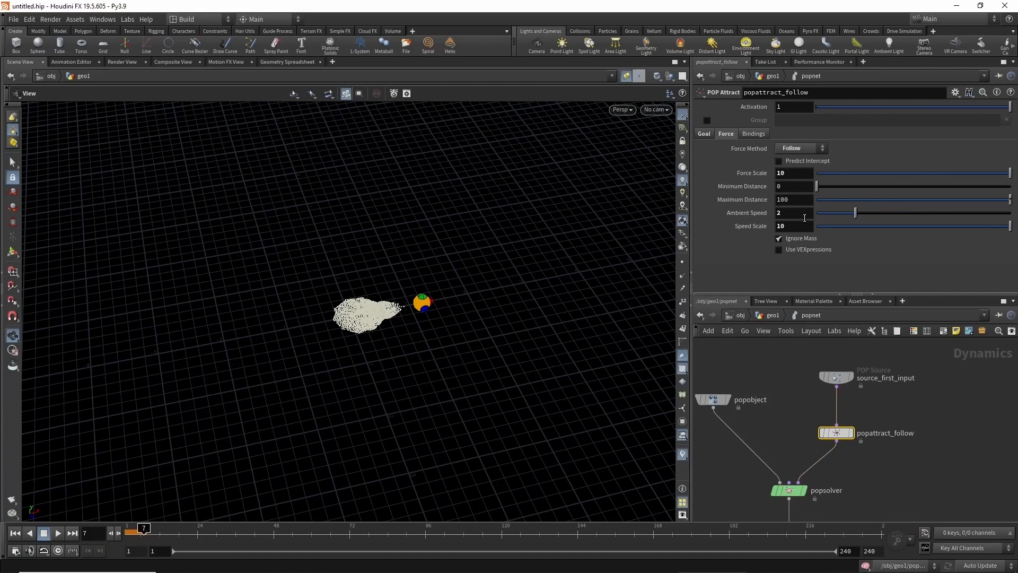
key("Return")
left_click_drag(128, 528, 447, 526)
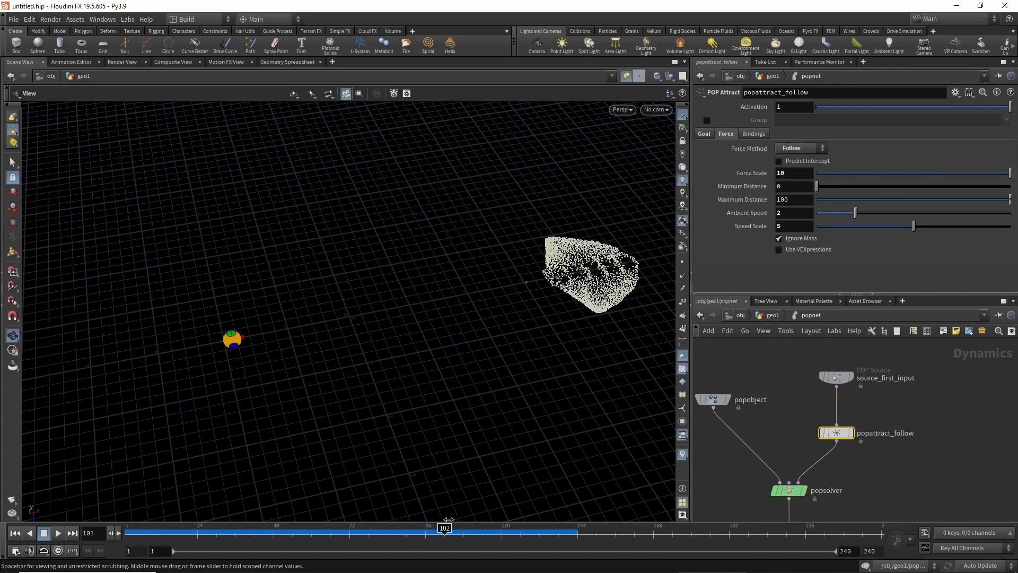
Set popattract_follow's Speed Scale to 6 and replay the simulation, returning to frame 1
type("6")
key("Return")
left_click_drag(223, 527, 52, 514)
Try a Speed Scale of 7 with an Ambient Speed of 3 on popattract_follow, replay, and return to frame 1
double_click(794, 226)
type("7")
key("Return")
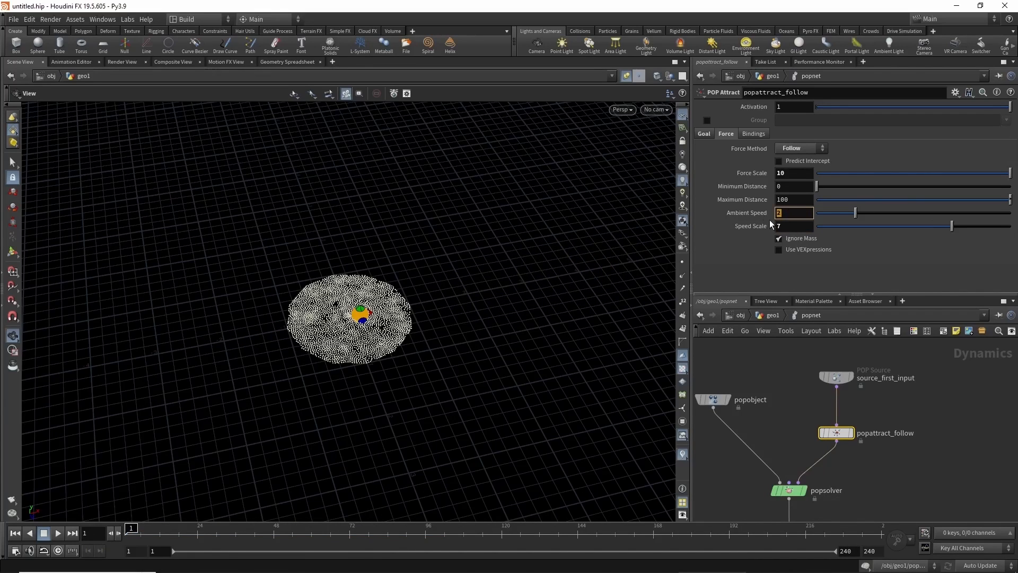
type("3")
key("Return")
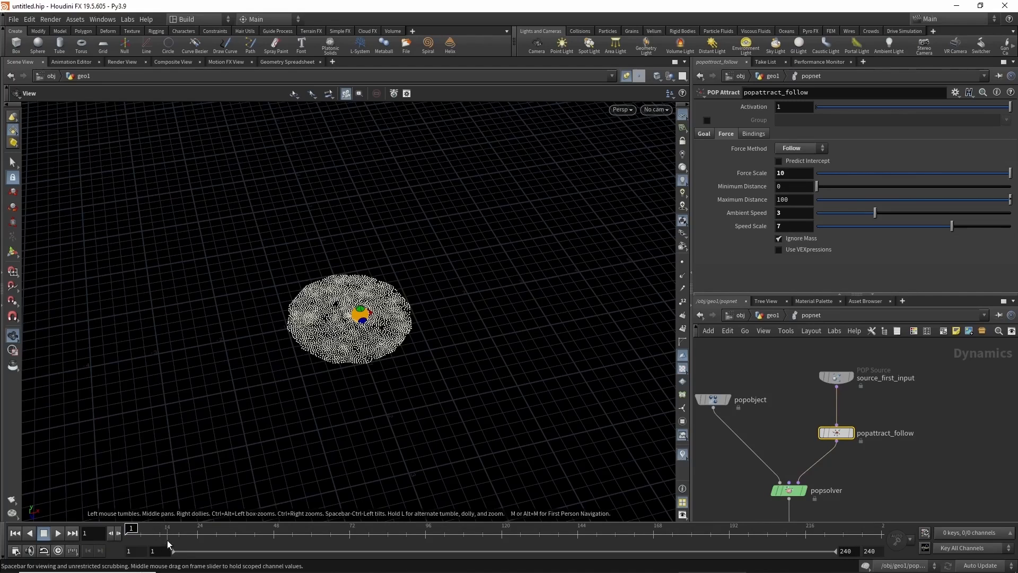
left_click_drag(167, 540, 2, 514)
Set popattract_follow's Ambient Speed to 2.5 and scrub the simulation to compare the particle motion
left_click_drag(870, 211, 863, 211)
left_click(794, 218)
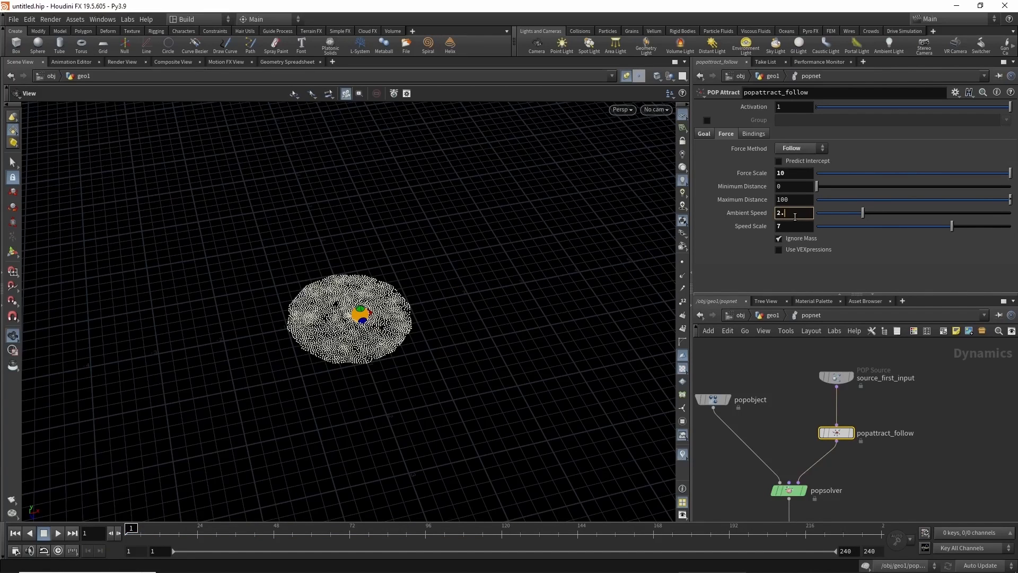
key("Return")
mouse_move(170, 530)
left_mouse_down()
mouse_move(545, 500)
mouse_move(281, 522)
mouse_move(609, 523)
mouse_move(784, 503)
mouse_move(812, 528)
mouse_move(154, 527)
left_mouse_up()
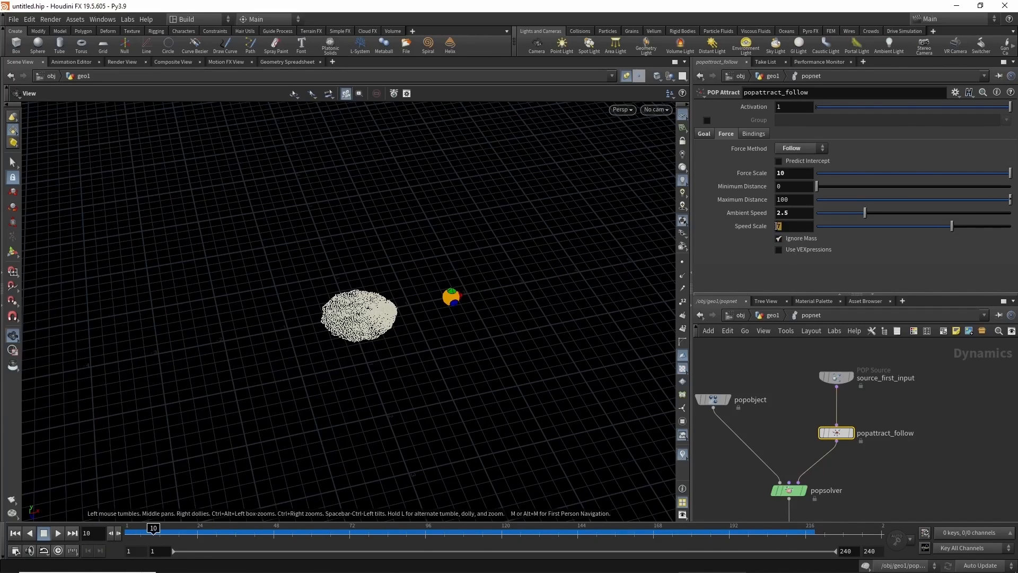
Set popattract_follow's Speed Scale to 6 and Ambient Speed to 2, then replay the simulation and return to frame 1
mouse_move(153, 529)
left_mouse_down()
mouse_move(578, 529)
mouse_move(720, 495)
mouse_move(125, 495)
left_mouse_up()
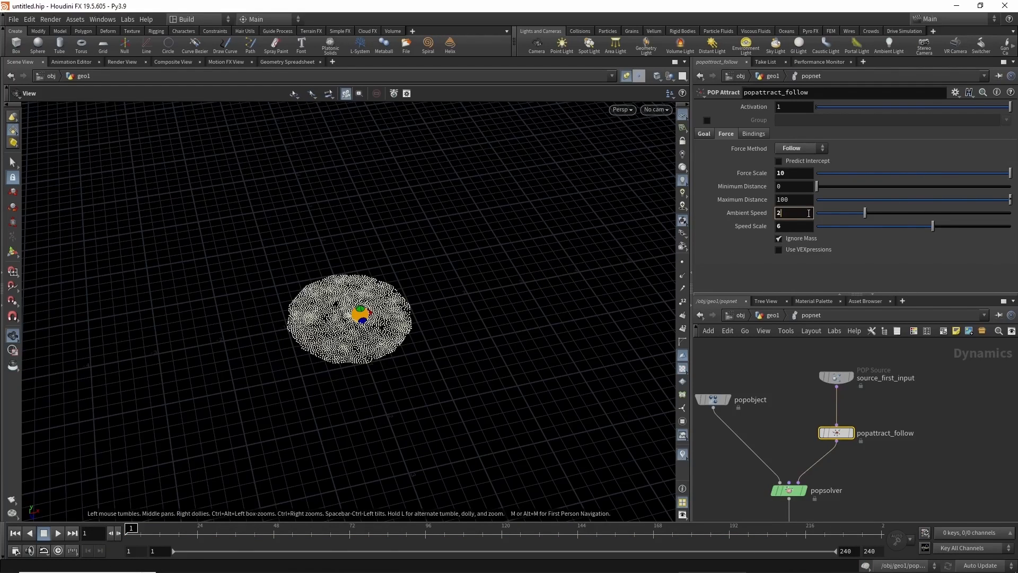
left_click_drag(159, 529, 130, 530)
middle_click_drag(779, 426, 767, 380)
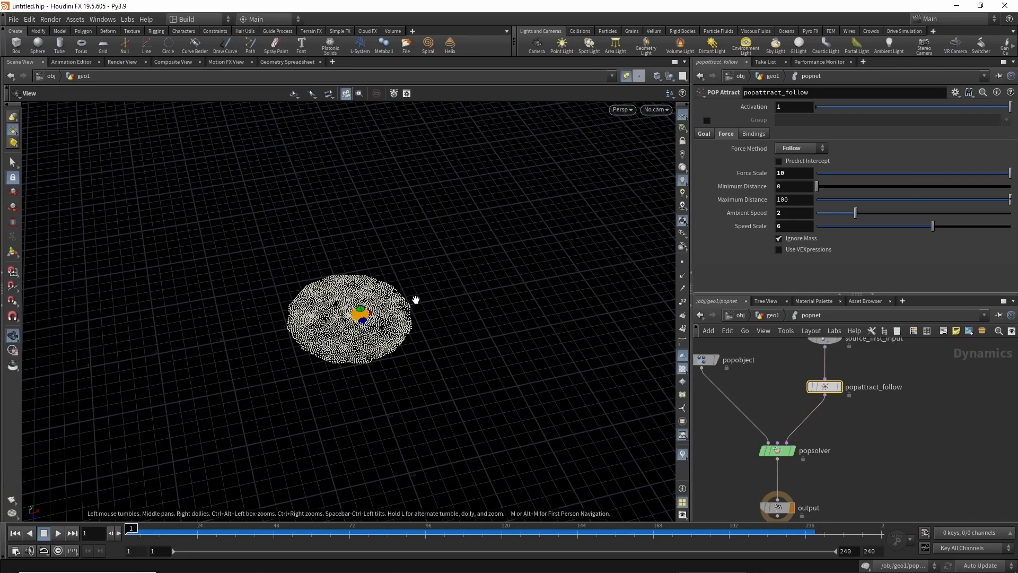
Insert a POP Force node between source_first_input and popattract_follow
middle_click_drag(775, 379, 770, 391)
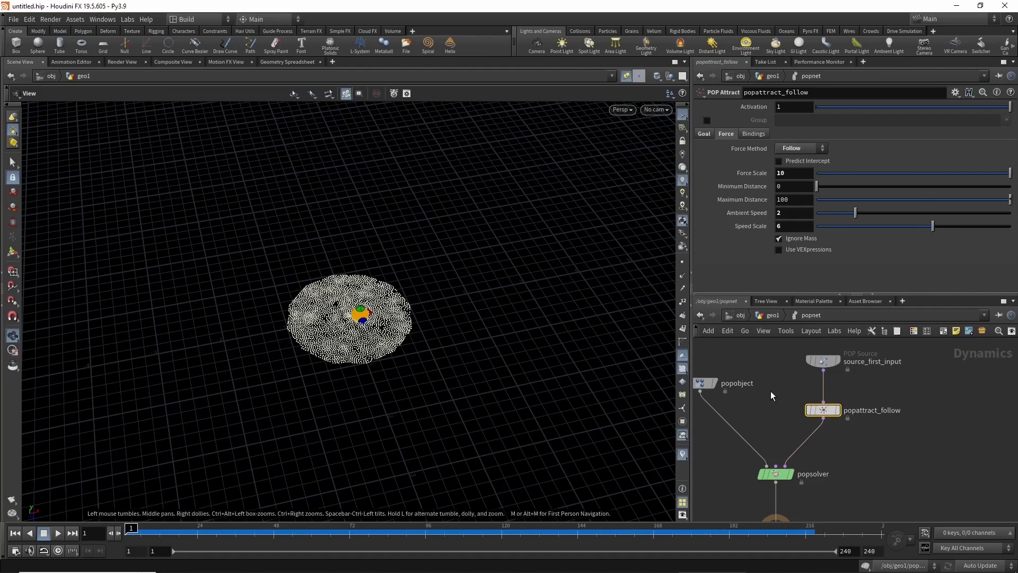
key("Tab")
type("po")
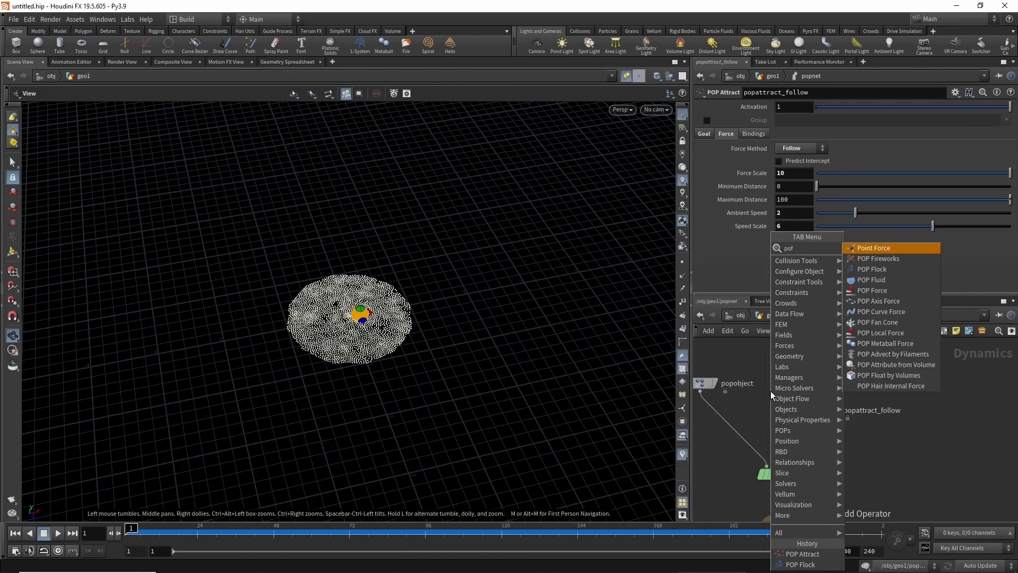
key("Down")
key("Down")
key("Down")
key("Down")
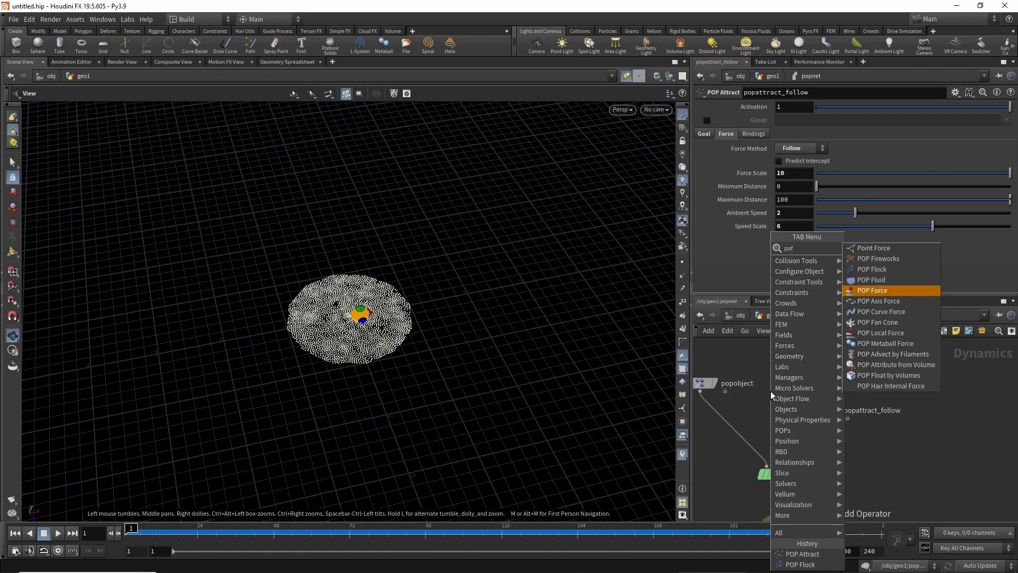
key("Return")
left_click(824, 390)
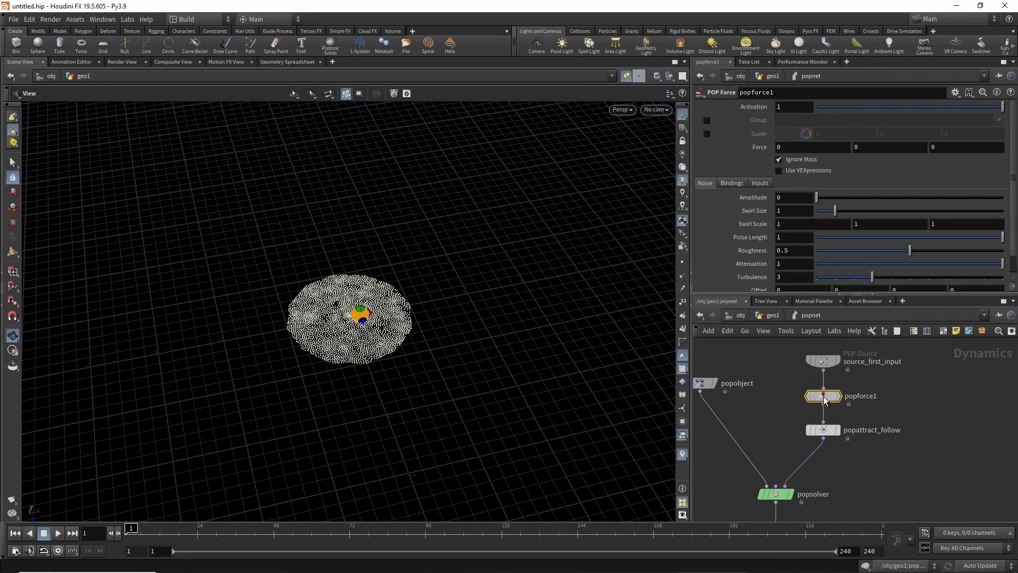
Try a noise Amplitude of 1.65 on popforce1 and scrub the simulation to inspect the scattered particles from closer angles
left_click_drag(823, 196, 831, 197)
left_click_drag(148, 535, 240, 503)
left_click_drag(497, 276, 382, 339)
left_click_drag(255, 516, 297, 506)
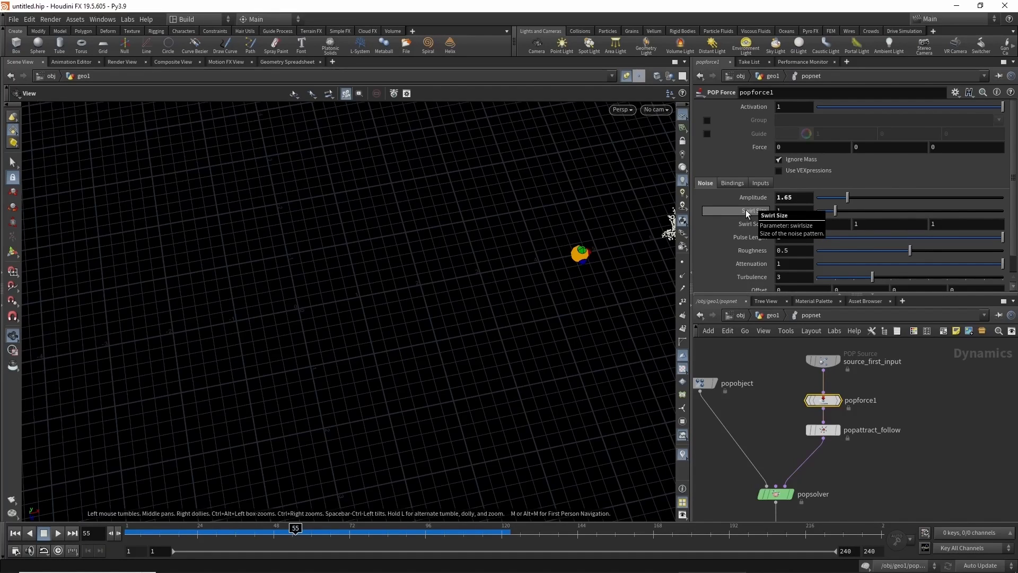
left_click_drag(634, 219, 529, 246)
right_click_drag(530, 247, 429, 318)
left_click_drag(234, 532, 255, 532)
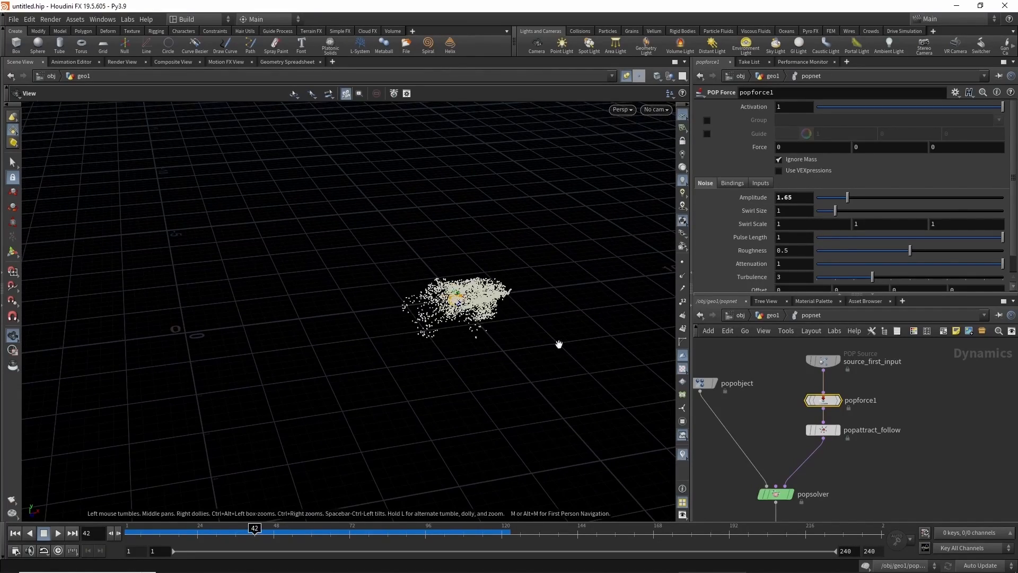
Raise popforce1's noise Amplitude to 5.1
left_click_drag(857, 198, 895, 202)
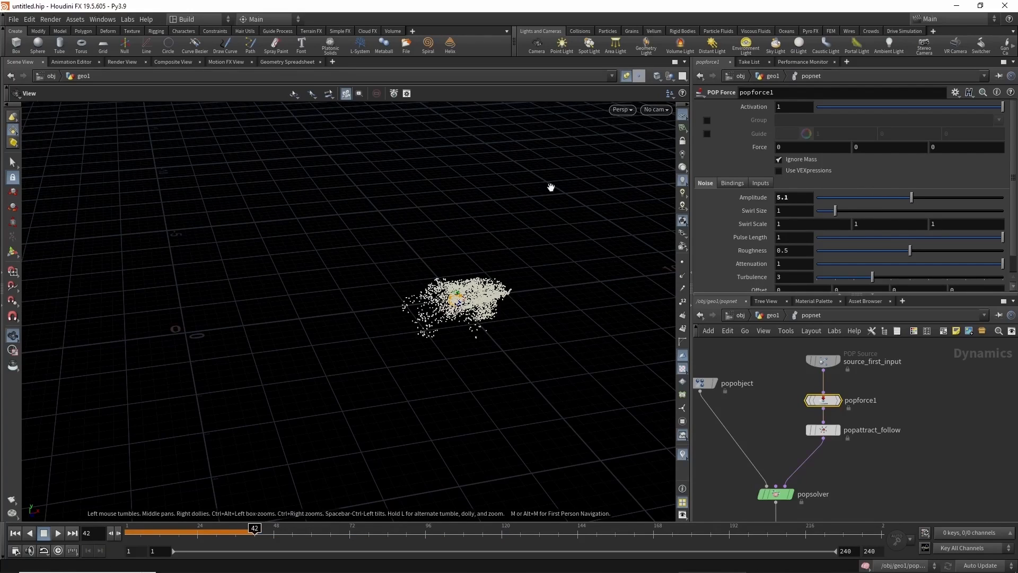
Scrub the simulation from a low side view to examine the particles' vertical scatter, returning to frame 1
left_click_drag(350, 403, 344, 300)
mouse_move(179, 533)
left_mouse_down()
mouse_move(132, 533)
mouse_move(216, 534)
mouse_move(161, 534)
left_mouse_up()
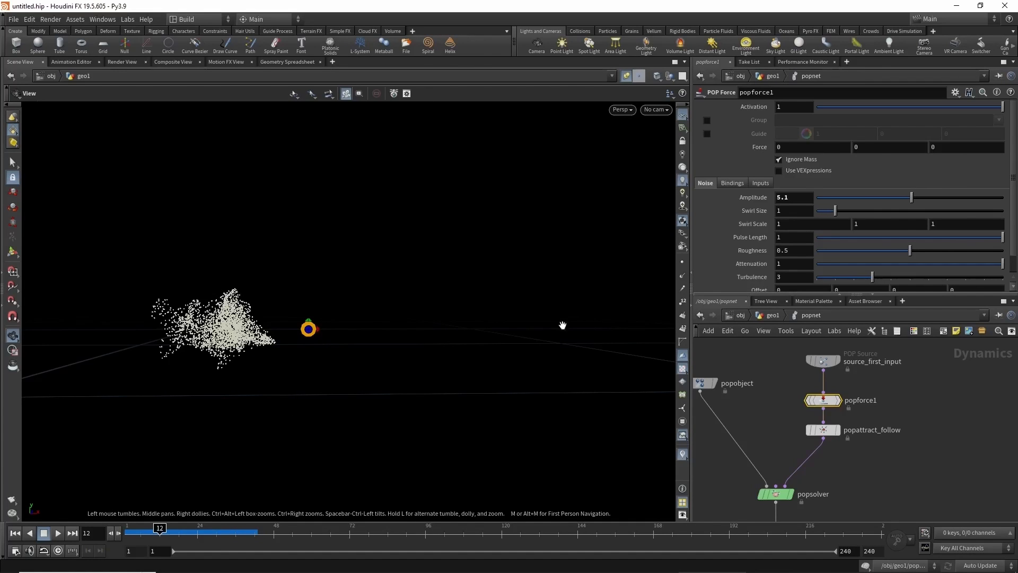
left_click_drag(237, 291, 332, 329)
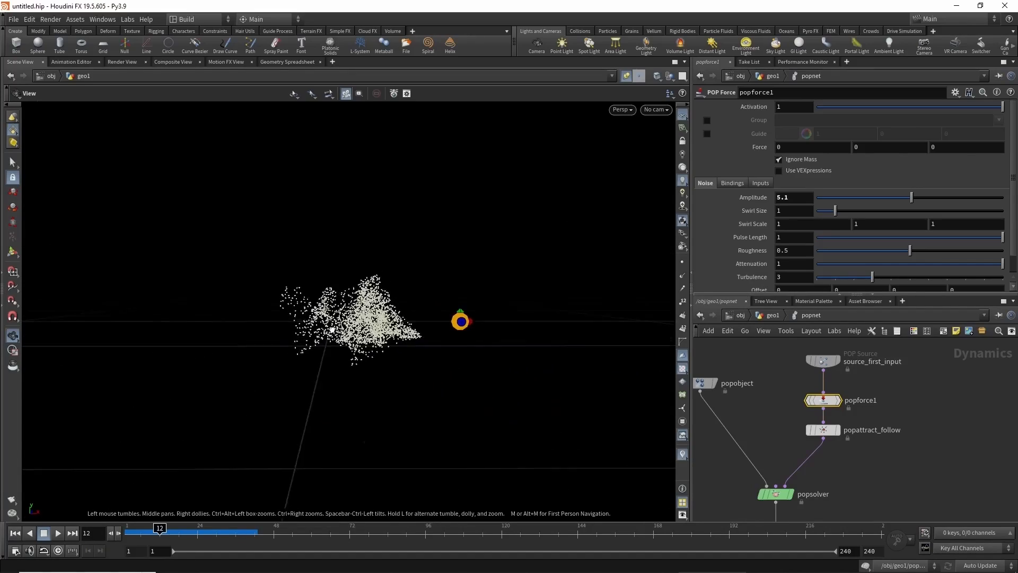
mouse_move(217, 530)
left_mouse_down()
mouse_move(496, 488)
mouse_move(469, 507)
mouse_move(130, 510)
left_mouse_up()
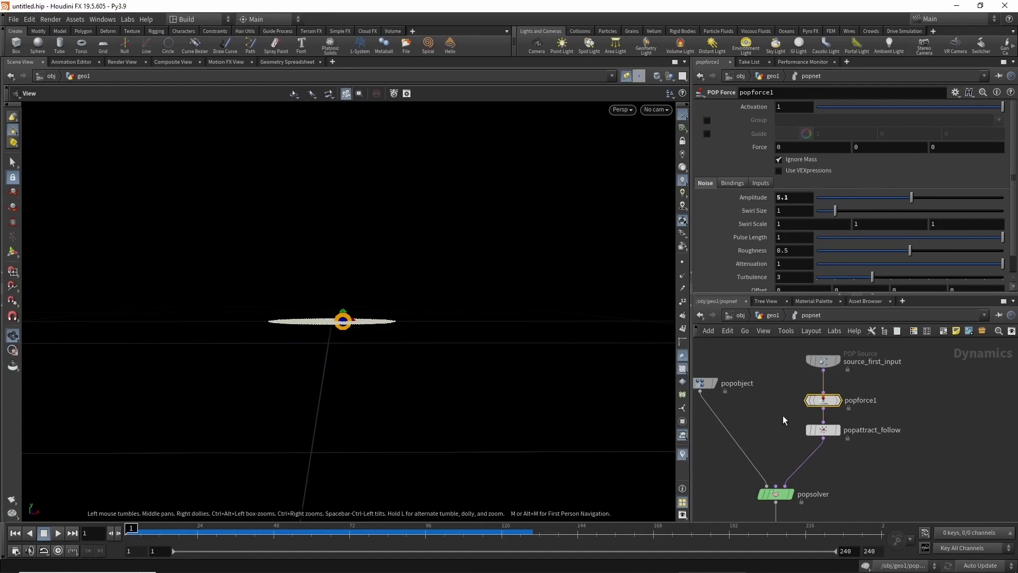
Move popforce1 aside from the node chain and add a POP VOP node next to it
middle_click_drag(787, 420, 772, 433)
left_click_drag(806, 415, 876, 416)
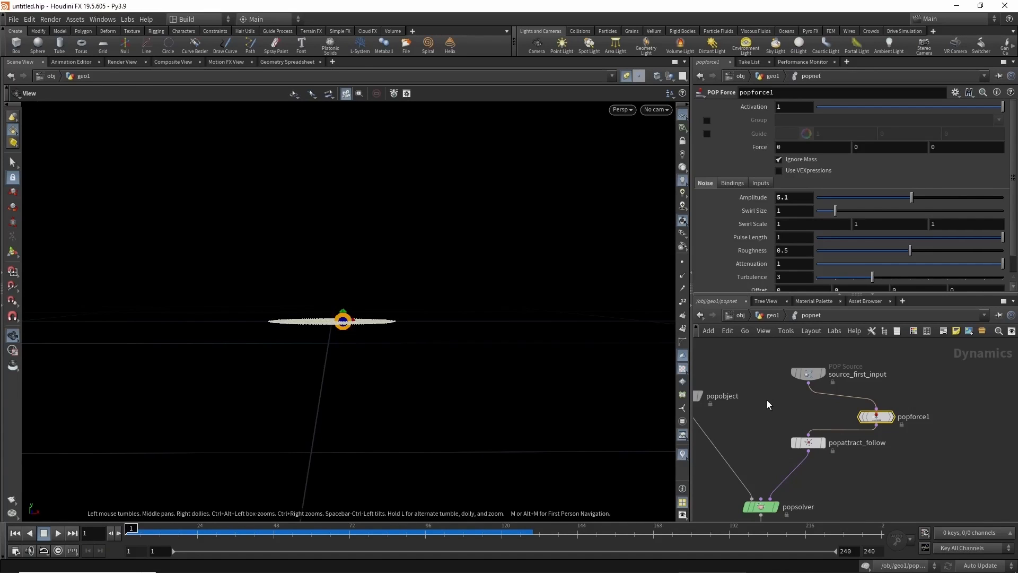
key("Tab")
type("vops")
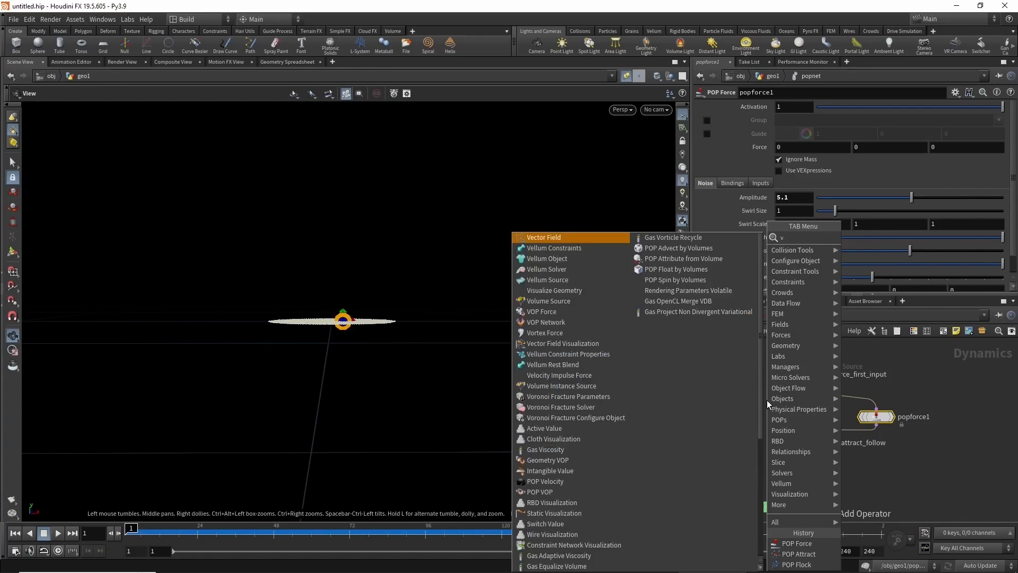
key("BackSpace")
key("BackSpace")
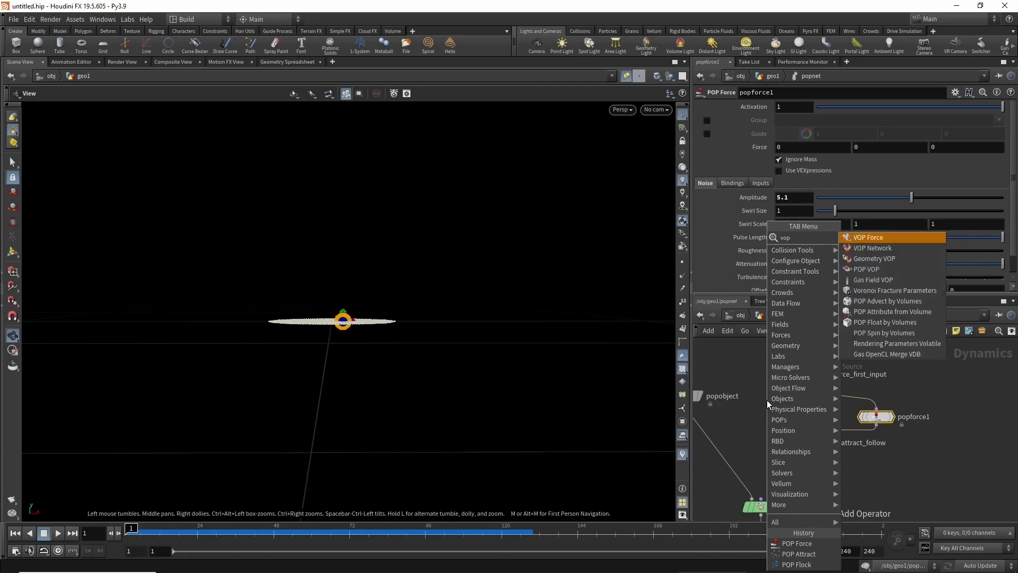
type("p")
left_click(862, 269)
left_click(798, 409)
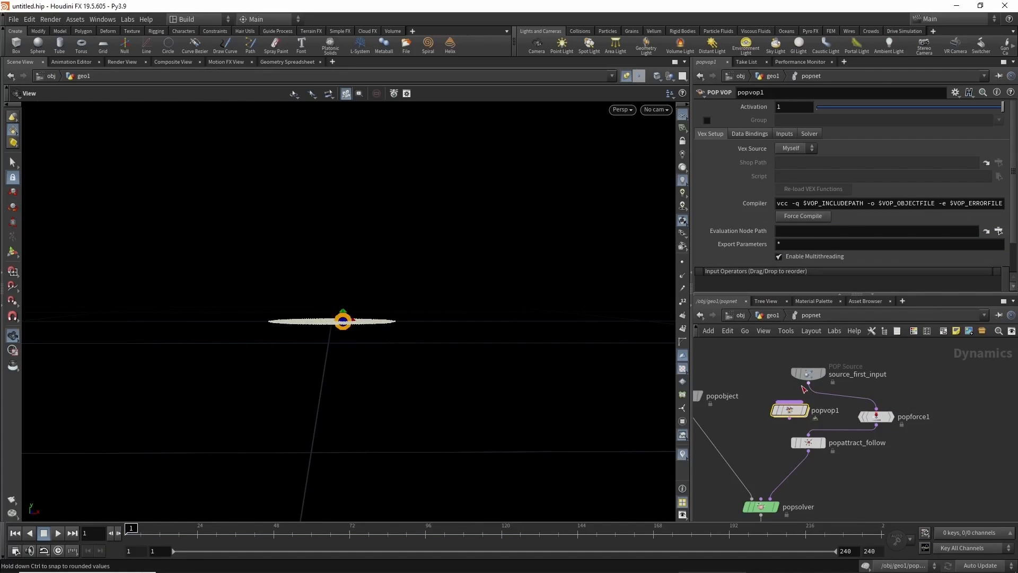
Wire popvop1 between source_first_input and popattract_follow, bypassing popforce1
left_click(809, 381)
left_click(790, 401)
left_click_drag(808, 430, 801, 410)
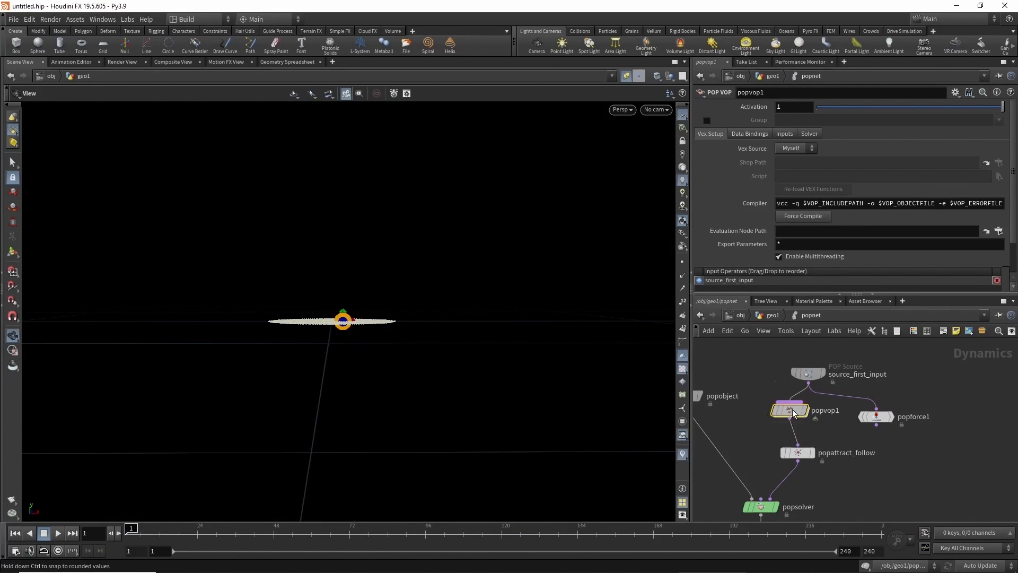
Enter popvop1's network and place a Curl Noise node beside geometryvopglobal1
double_click(800, 410)
scroll(801, 393, "up", 3)
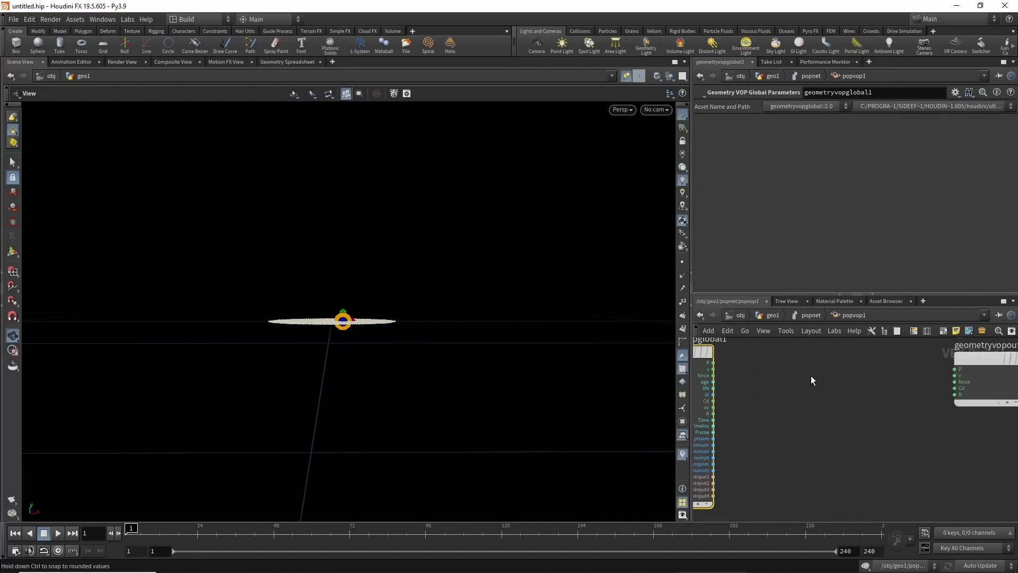
key("Tab")
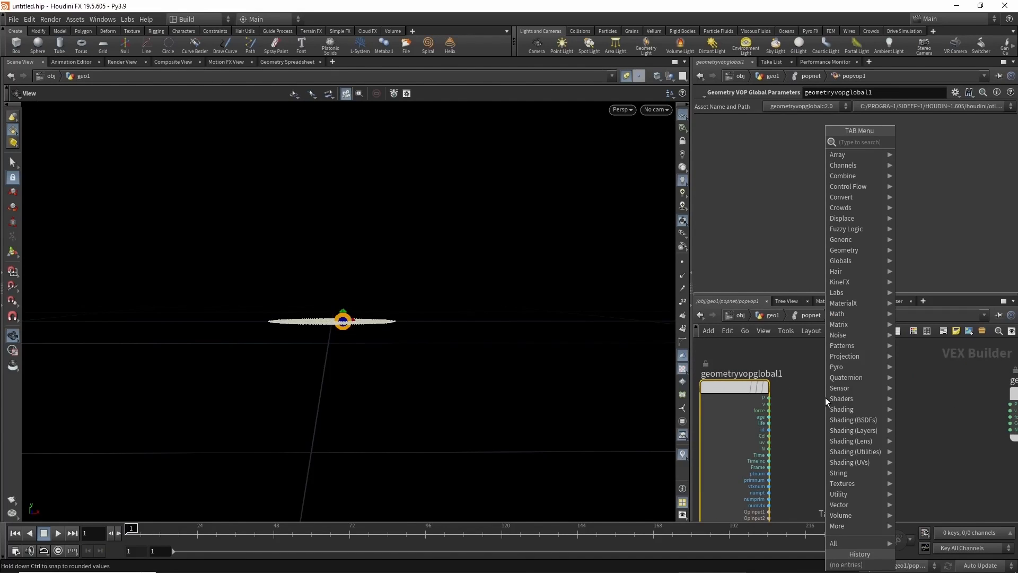
type("cu")
key("Return")
left_click(826, 397)
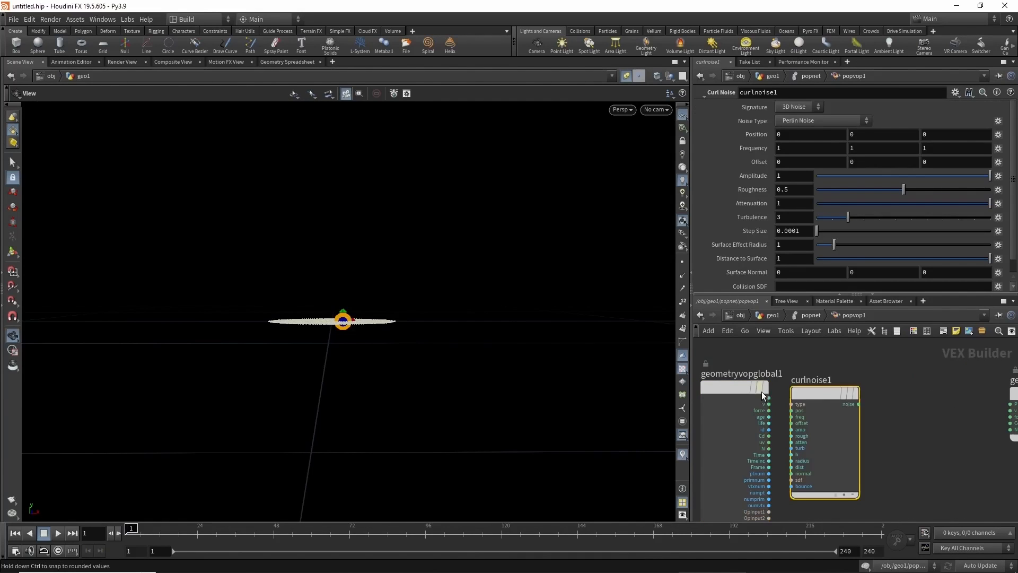
Connect geometryvopglobal1's P to curlnoise1's pos input, and its force output to the force input of geometryvopoutput1
left_click_drag(812, 399, 851, 424)
left_click(769, 397)
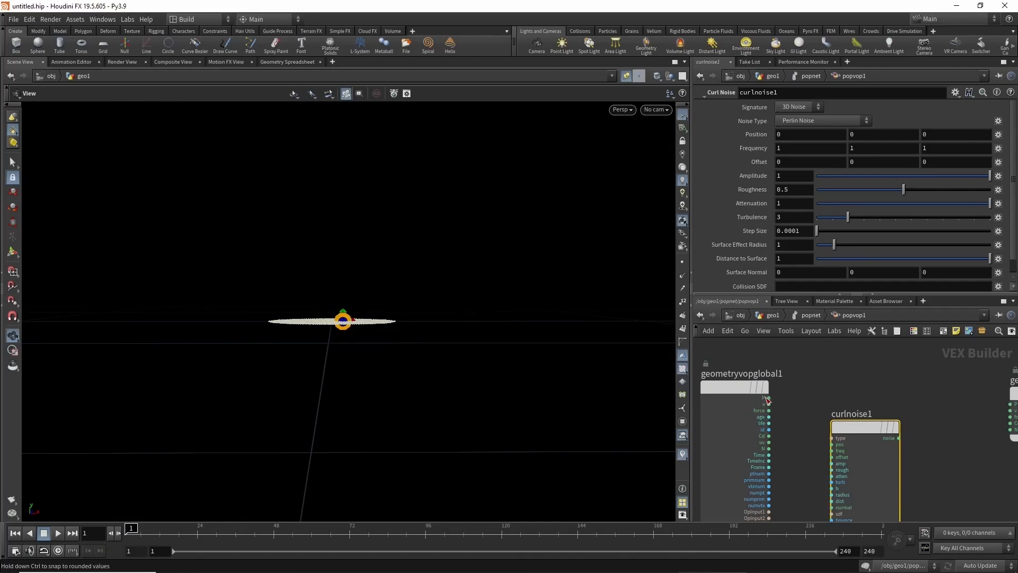
left_click(831, 444)
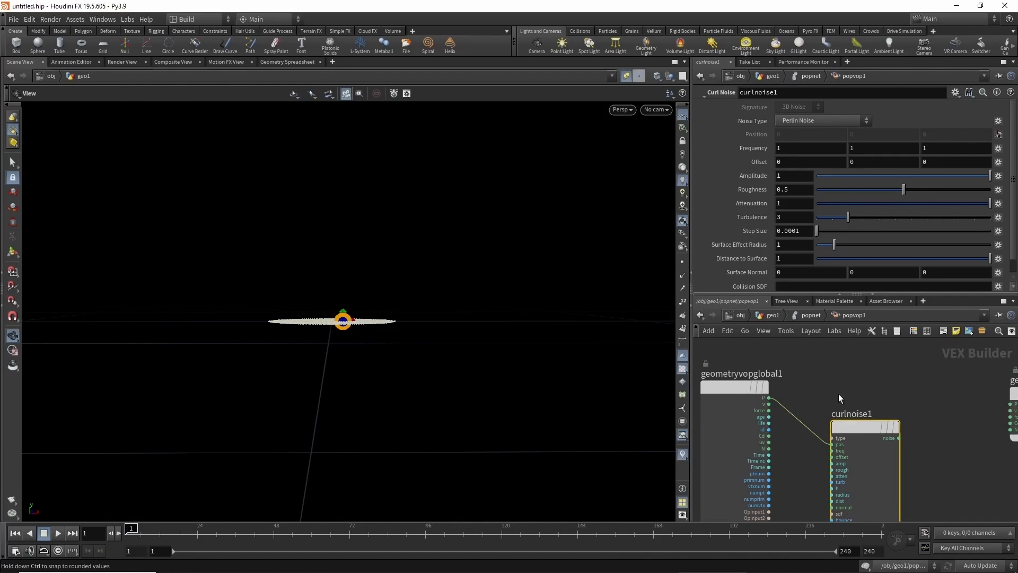
left_click_drag(861, 405, 866, 421)
left_click(767, 398)
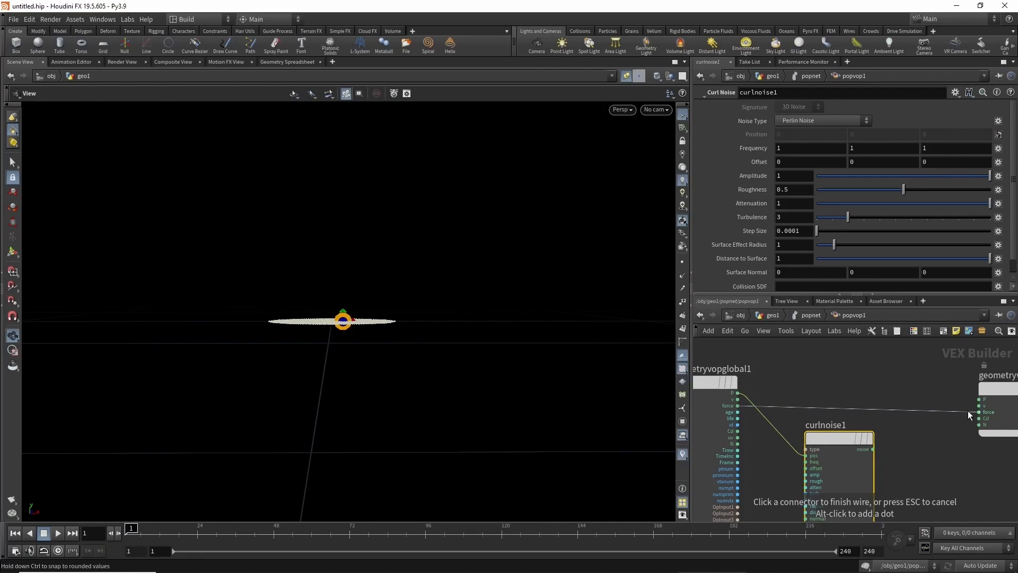
left_click(969, 412)
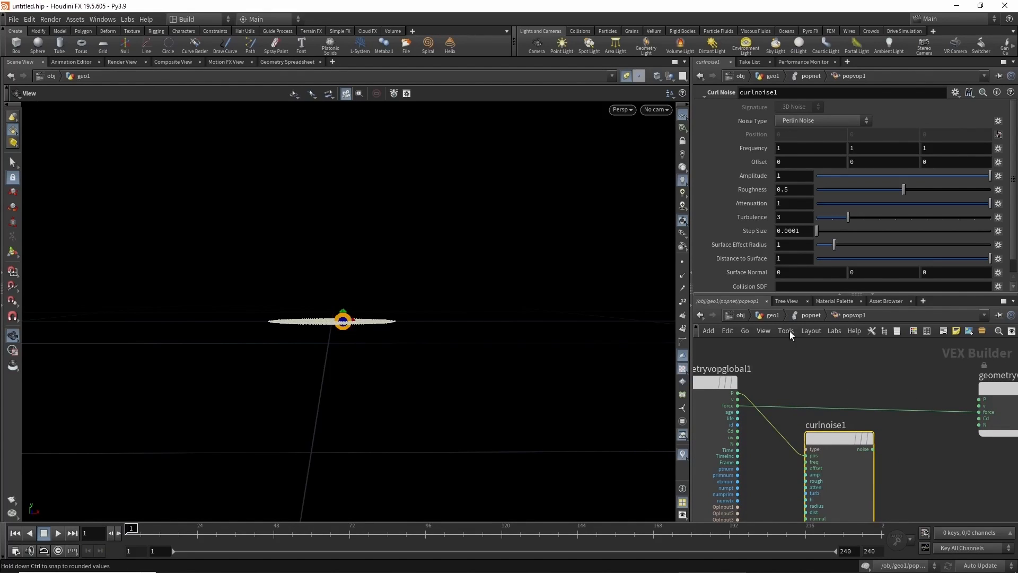
Space out the VOP nodes by moving curlnoise1 below the force wire and geometryvopglobal1 farther away from it
left_click(882, 413)
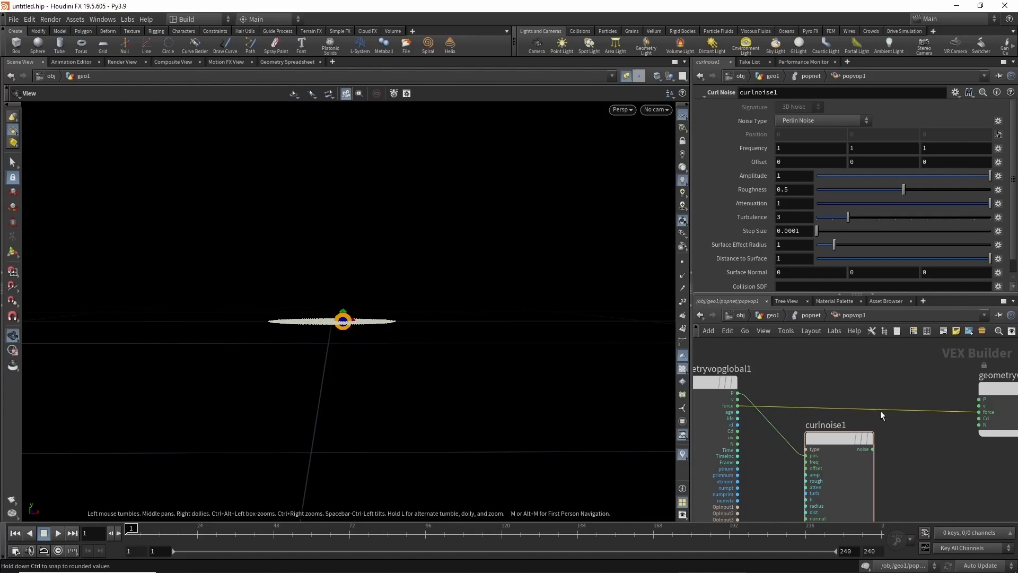
left_click_drag(831, 430, 830, 458)
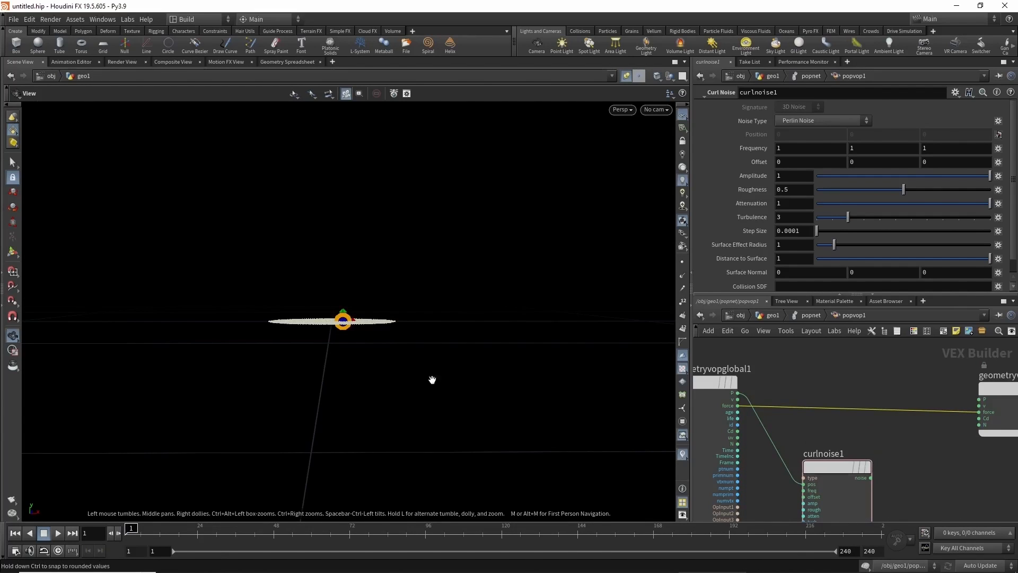
middle_click_drag(873, 437, 882, 371)
scroll(885, 369, "down", 3)
left_click_drag(853, 390, 841, 410)
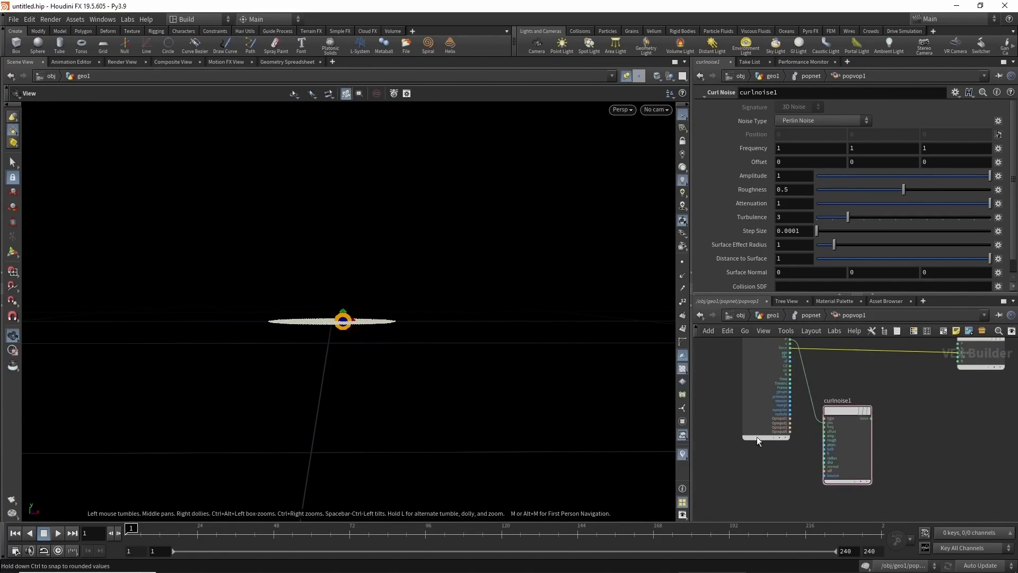
middle_click_drag(761, 474, 782, 516)
left_click(774, 389)
left_click_drag(774, 374, 737, 378)
left_click_drag(339, 352, 320, 393)
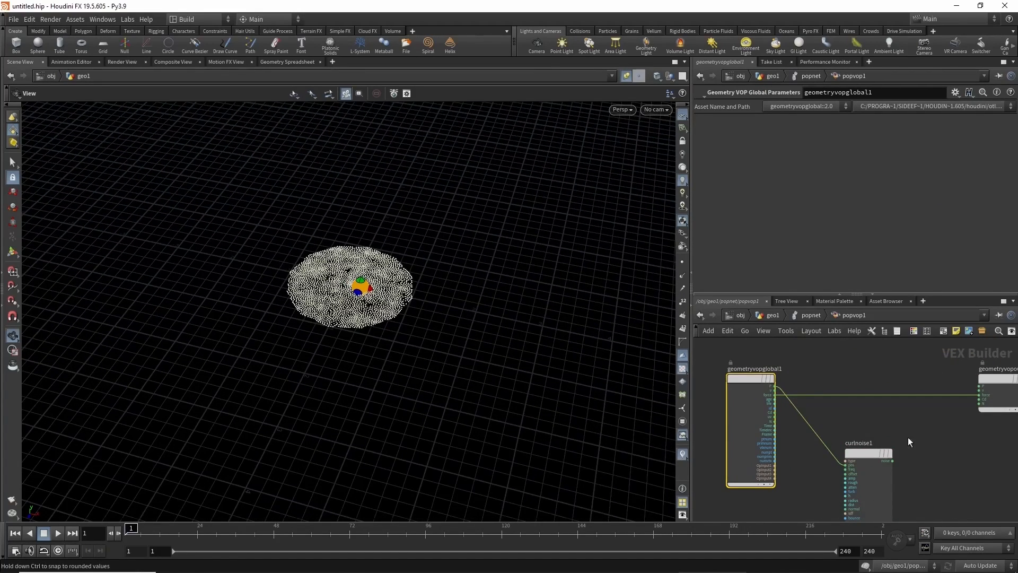
Add a Vector to Float node fed by curlnoise1's noise output
middle_click_drag(908, 437, 821, 404)
scroll(821, 404, "up", 4)
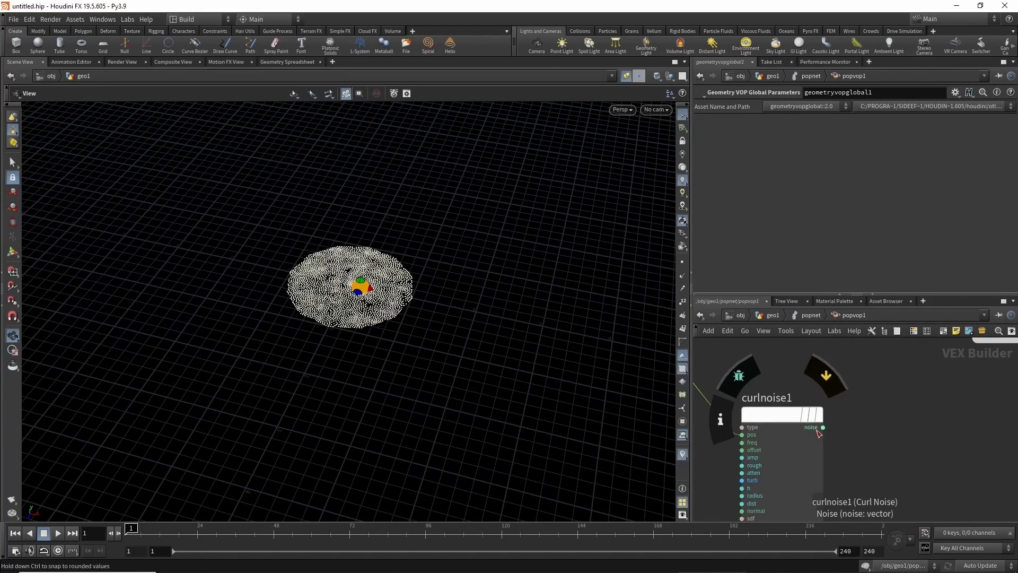
left_click_drag(821, 432, 795, 420)
left_click(796, 415)
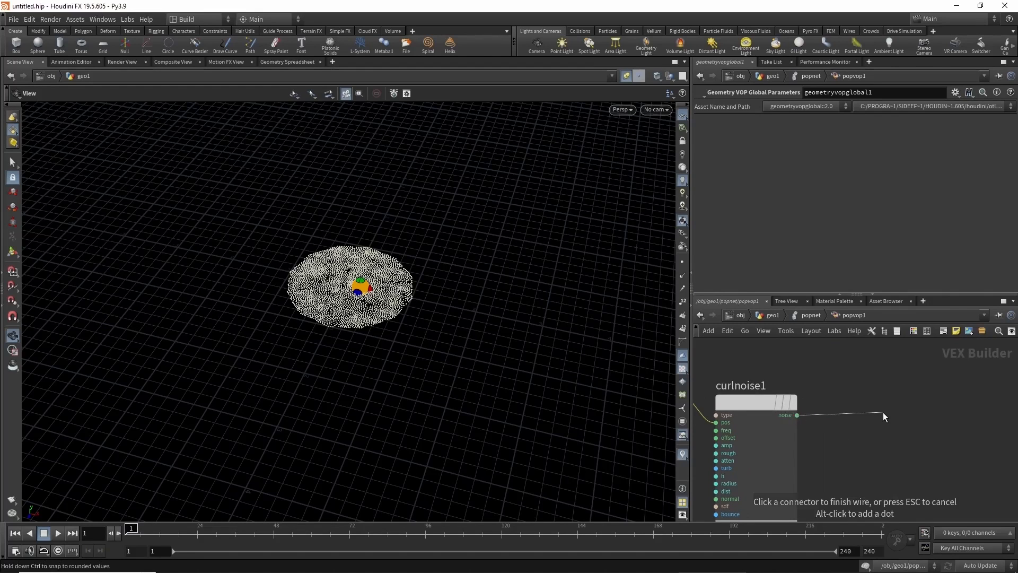
key("Tab")
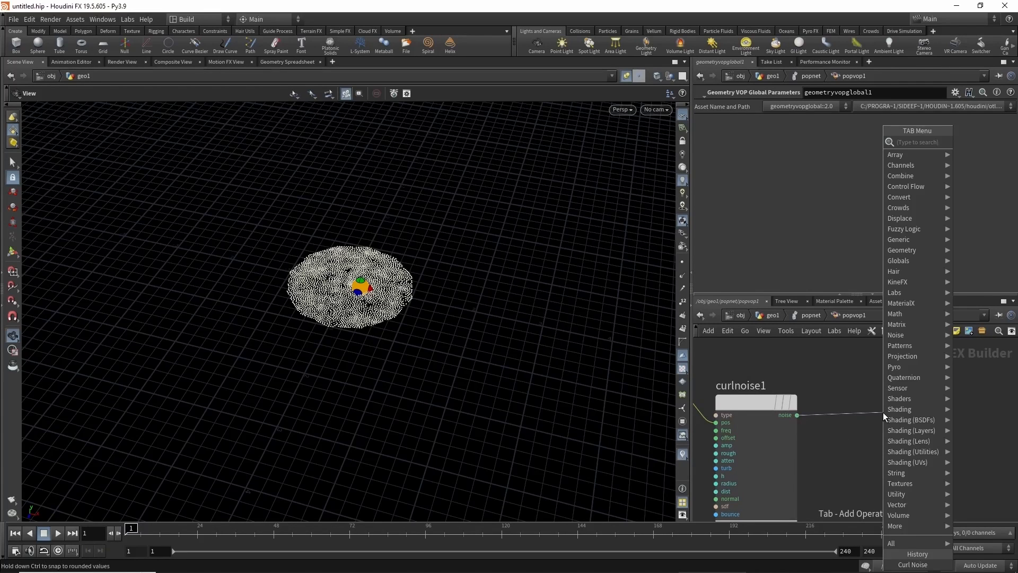
type("ve")
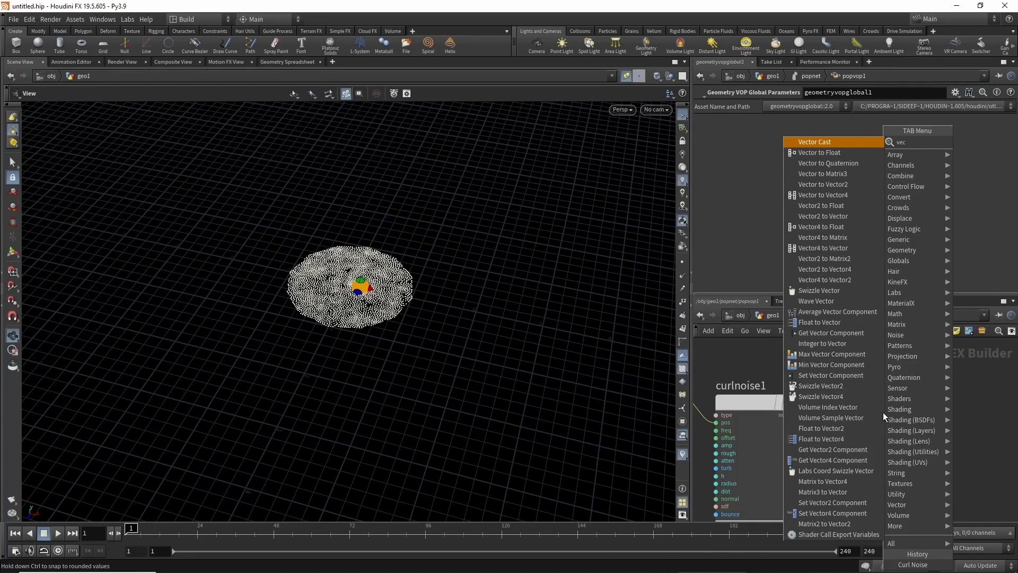
type("c")
key("Down")
key("Return")
left_click(883, 412)
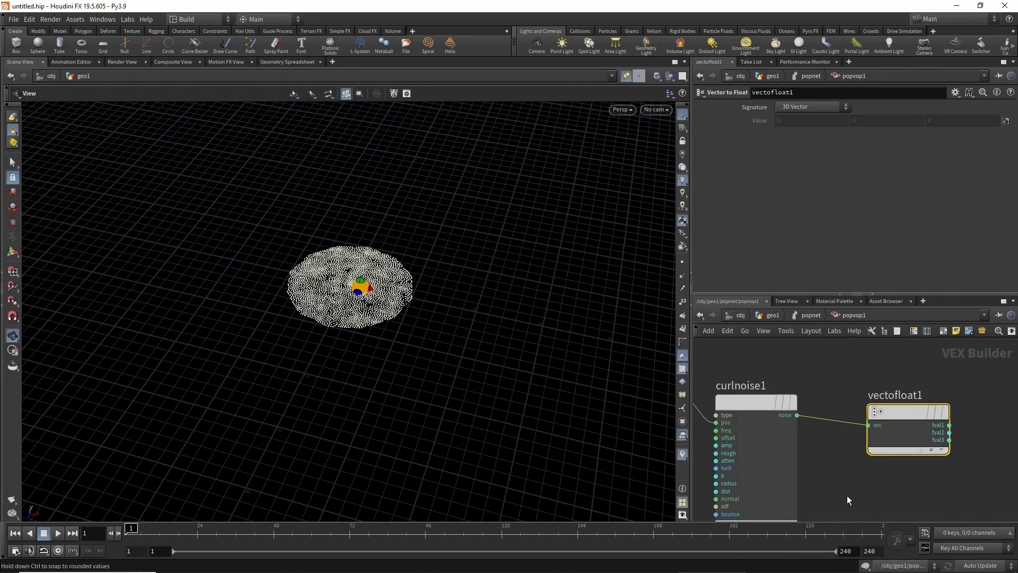
Move geometryvopoutput1 farther along the network to leave room after vectofloat1
middle_click_drag(815, 488, 749, 520)
left_click_drag(803, 460, 777, 430)
middle_click_drag(825, 503, 888, 455)
scroll(889, 455, "down", 1)
scroll(860, 412, "up", 2)
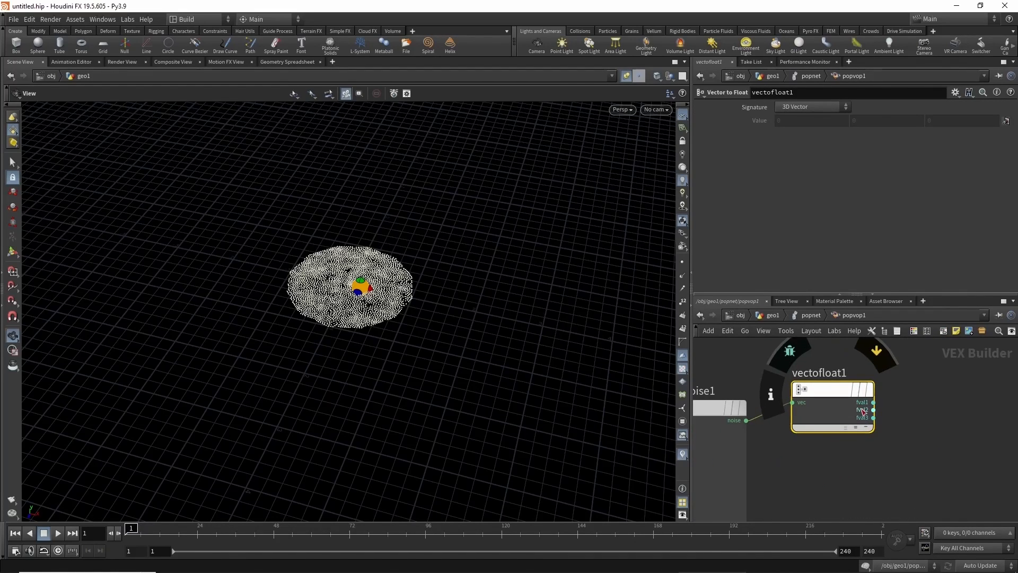
scroll(870, 461, "down", 2)
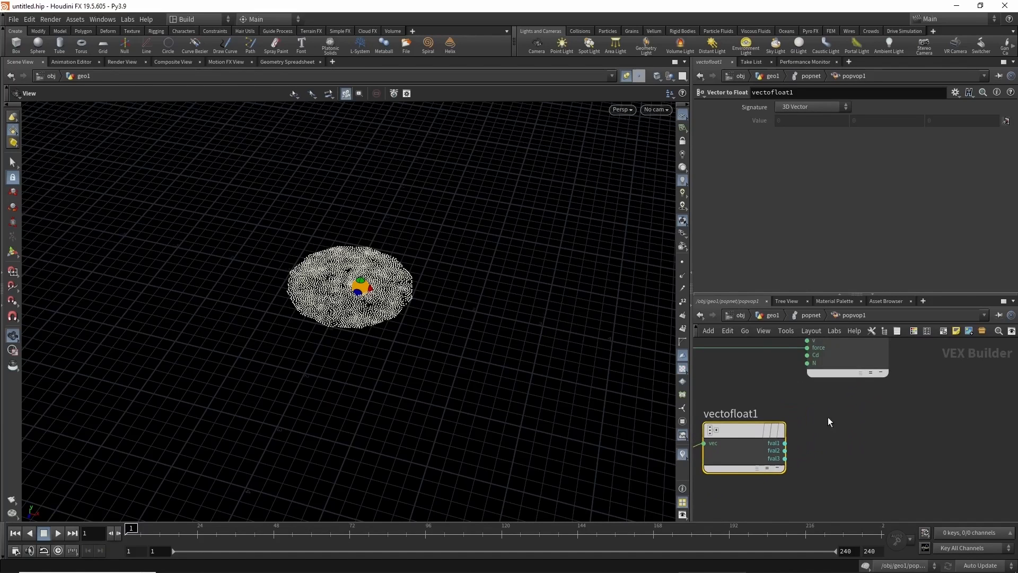
middle_click_drag(821, 402, 822, 429)
left_click(829, 363)
left_click_drag(829, 363, 1008, 351)
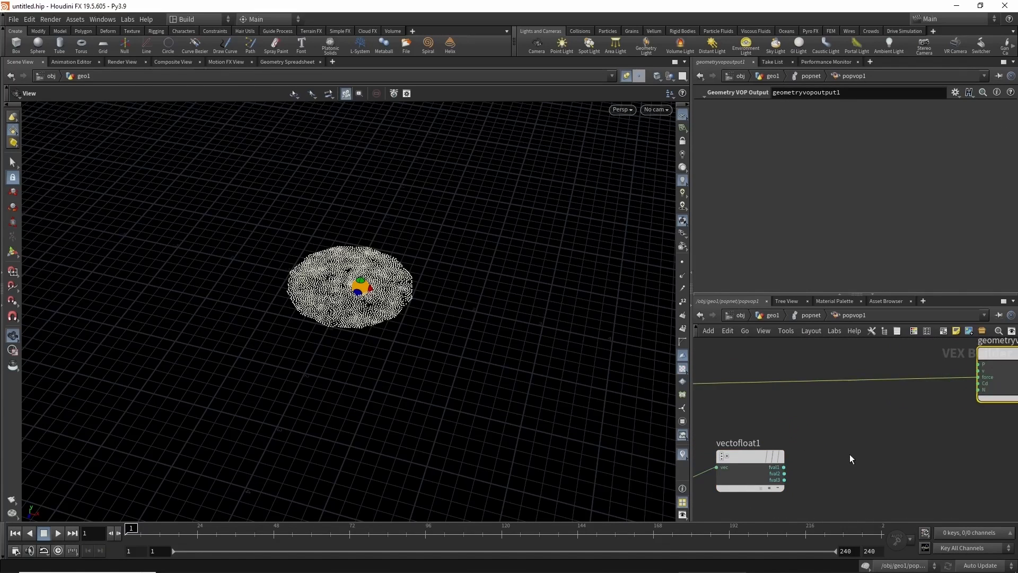
Place a Float to Vector node after vectofloat1
middle_click_drag(851, 456, 854, 408)
key("Tab")
type("flo")
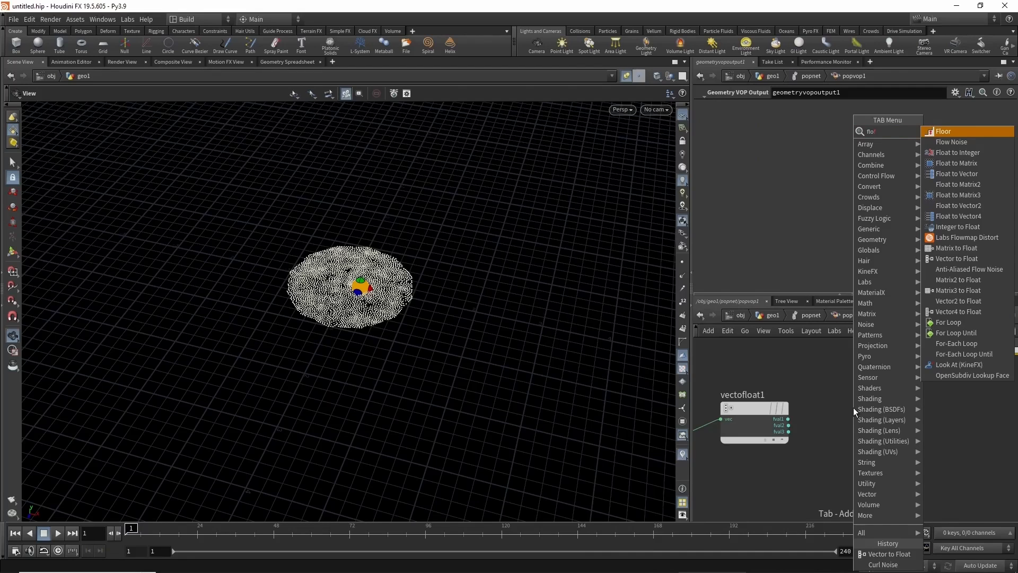
type("at to vec")
key("Return")
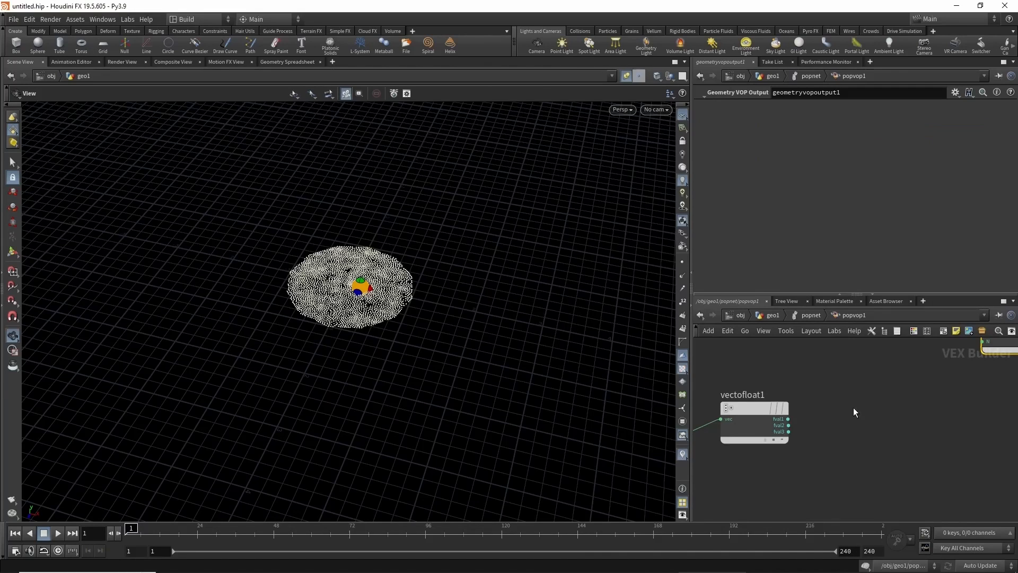
left_click(852, 409)
scroll(857, 414, "up", 3)
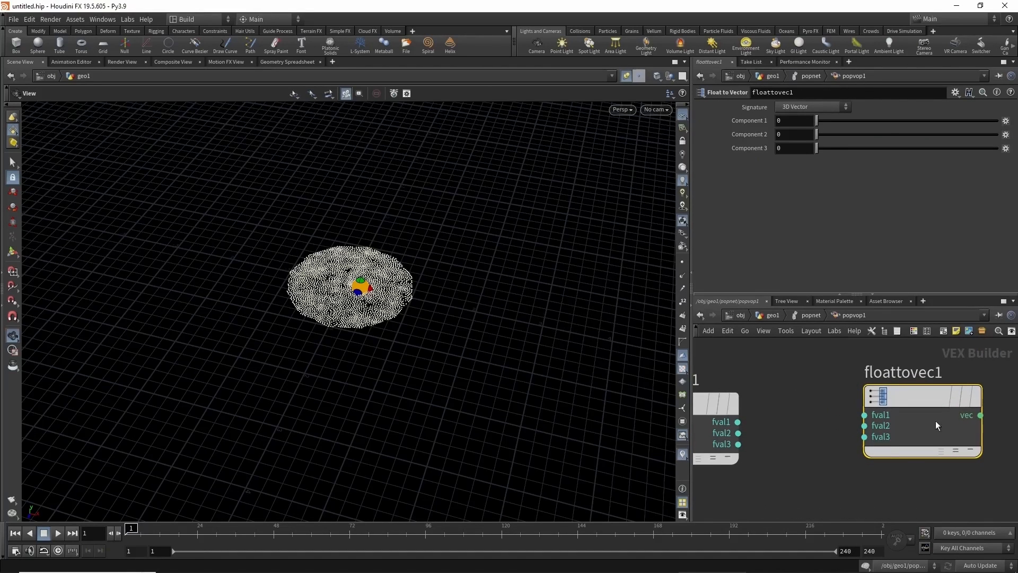
Connect vectofloat1's fval1 and fval3 outputs to the matching inputs of floattovec1, leaving fval2 unwired
left_click(739, 423)
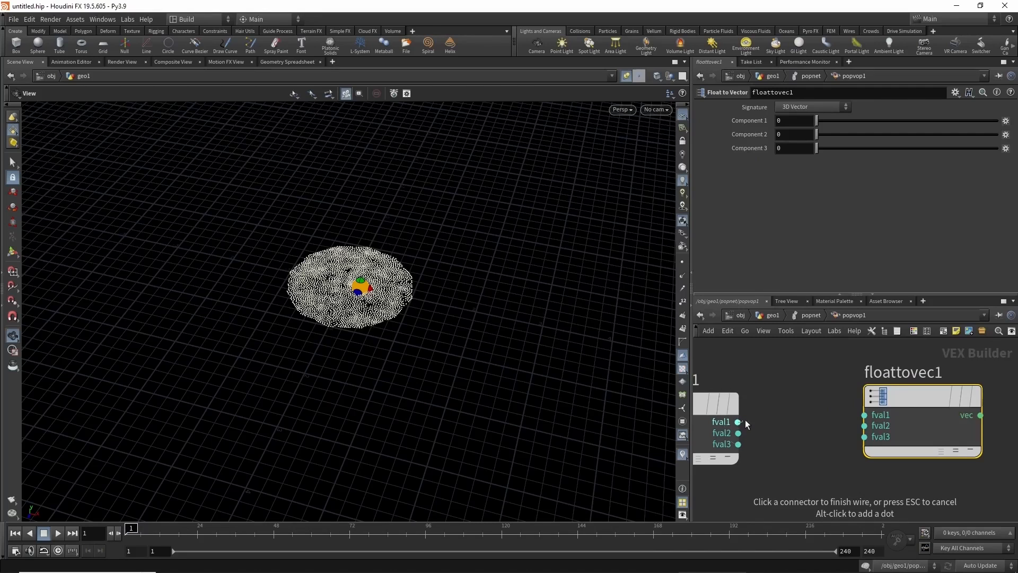
left_click(864, 415)
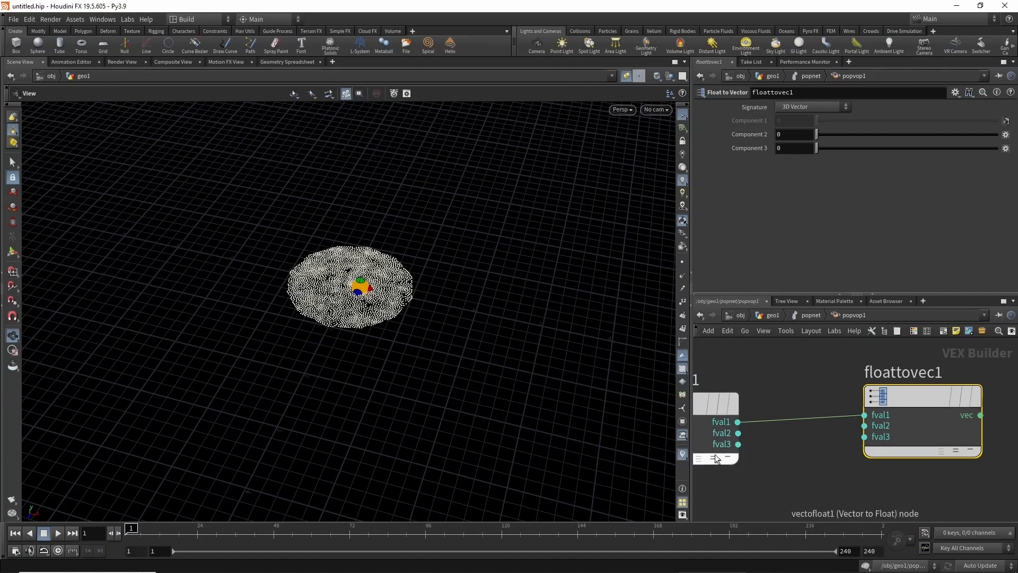
left_click(738, 444)
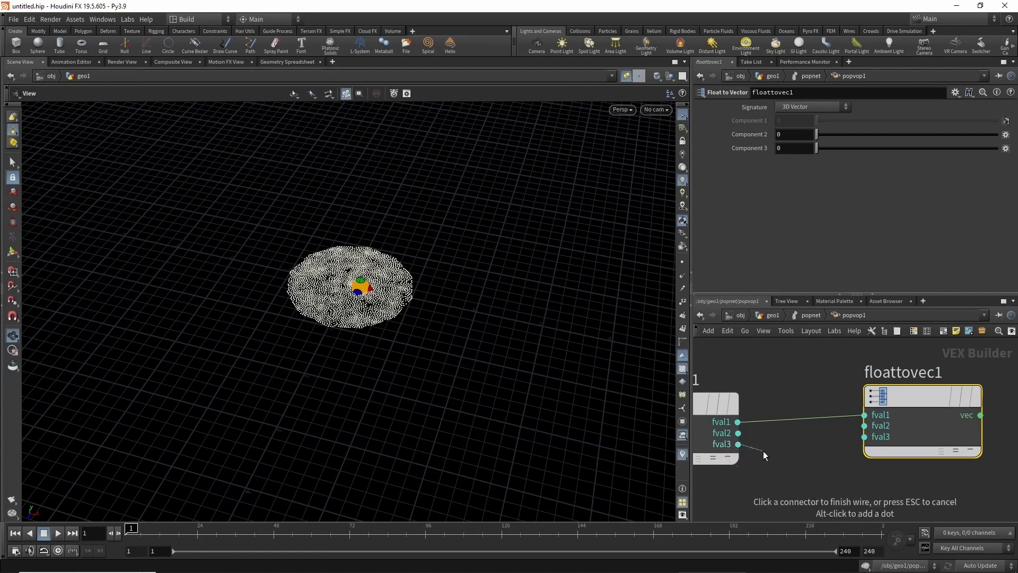
left_click(863, 444)
key("l")
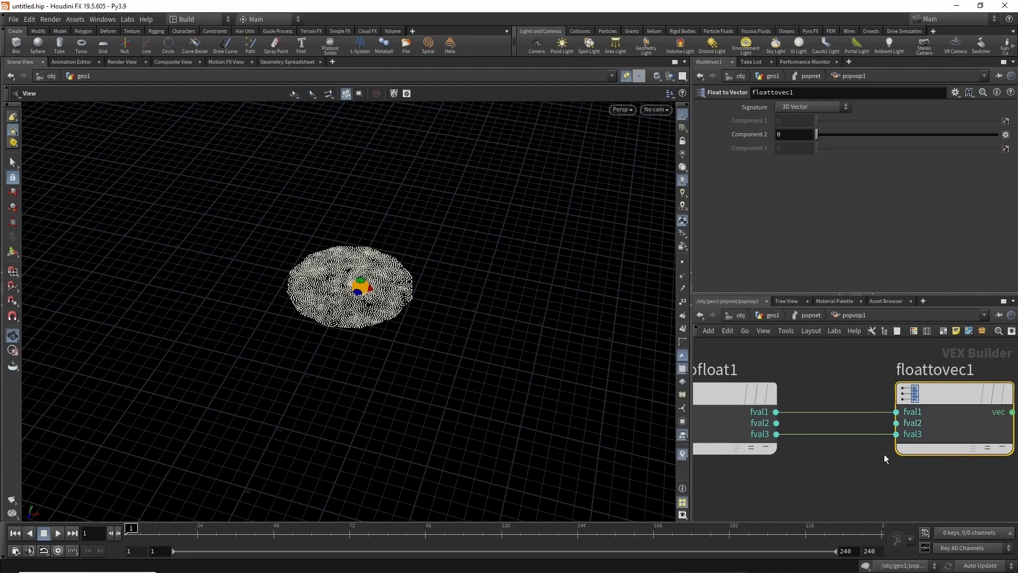
middle_click_drag(885, 454, 826, 459)
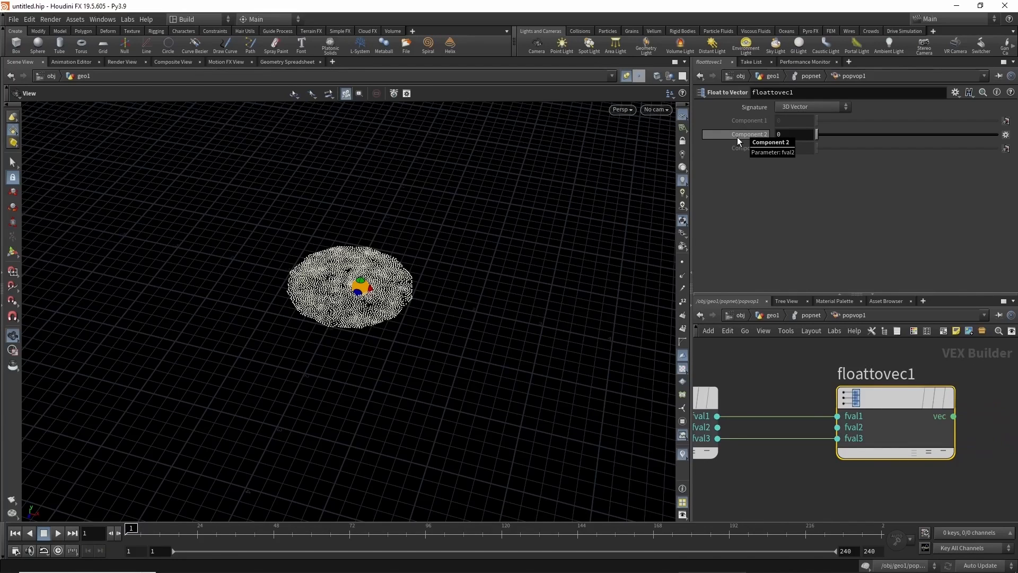
Insert an Add node into the wire between geometryvopglobal1's force output and geometryvopoutput1
scroll(724, 398, "down", 4)
middle_click_drag(880, 419, 897, 458)
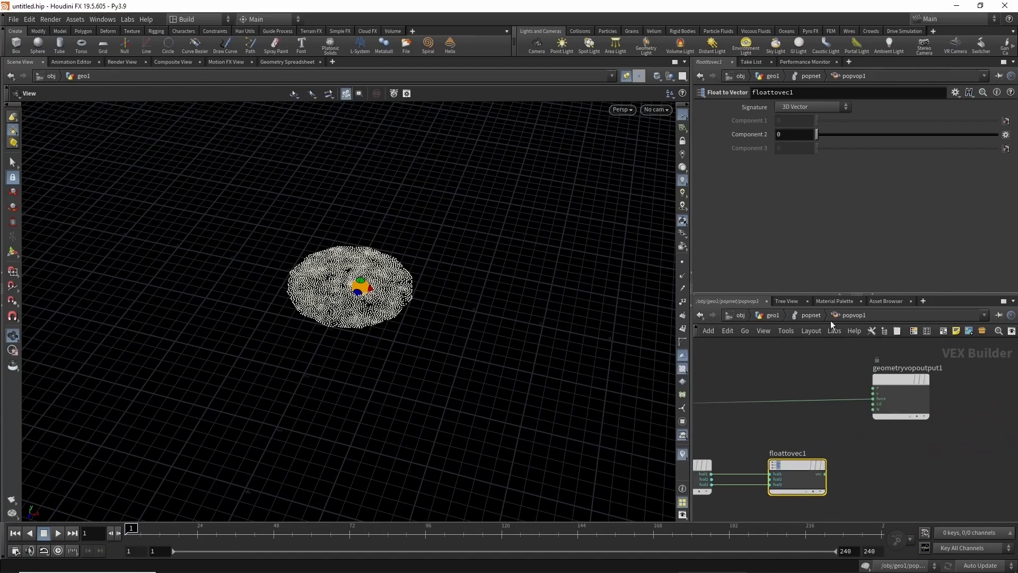
left_click_drag(844, 294, 847, 215)
middle_click_drag(774, 348, 908, 357)
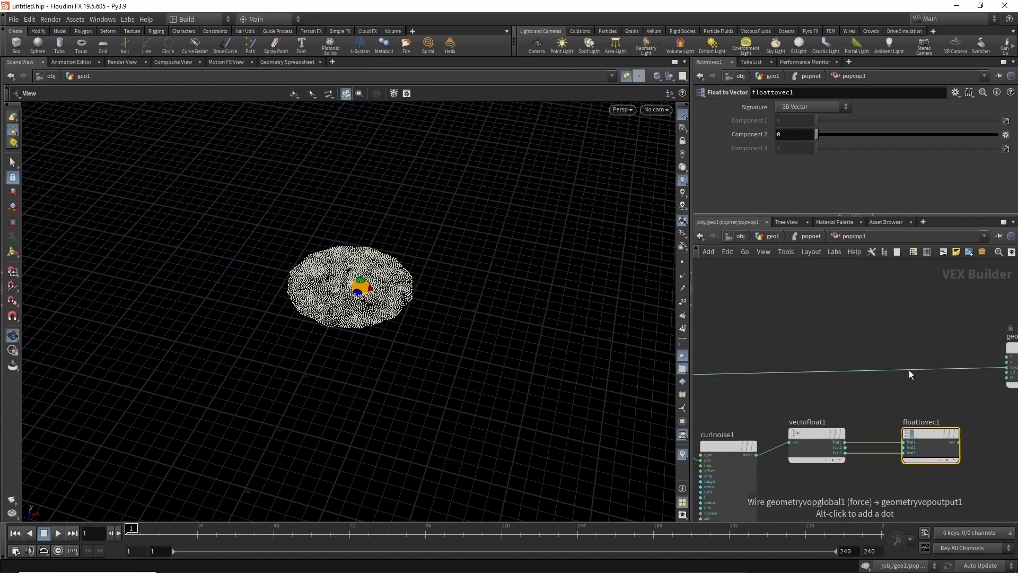
key("Tab")
type("add")
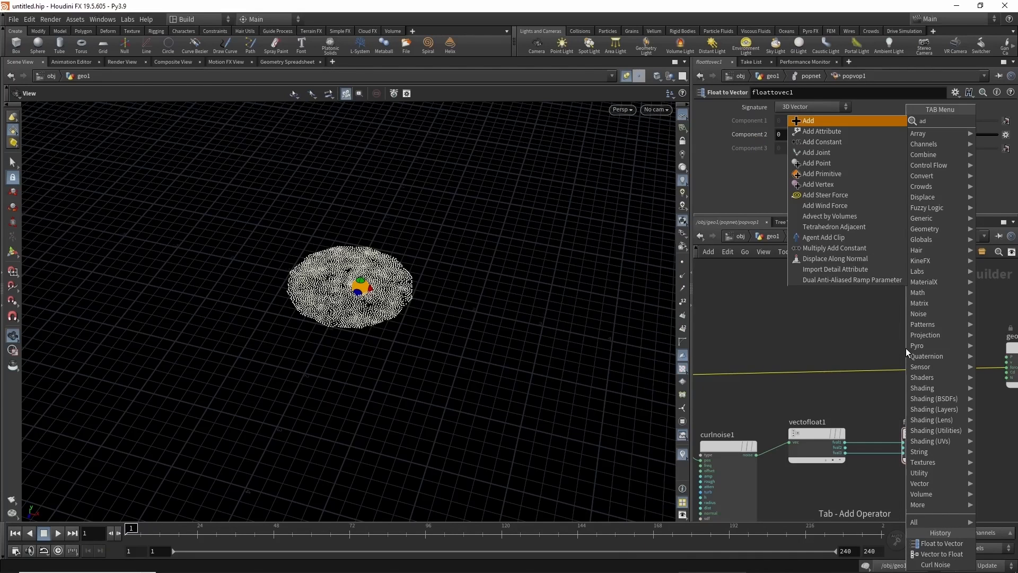
key("Return")
left_click(914, 372)
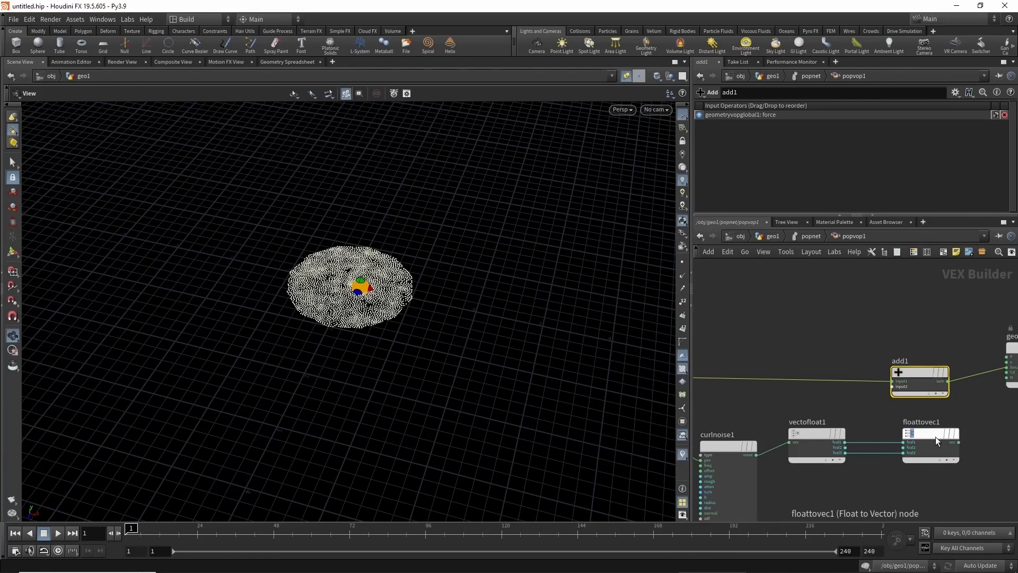
Connect floattovec1's vec output to add1's second input and tidy the positions of curlnoise1, vectofloat1 and floattovec1
left_click_drag(936, 437, 922, 441)
left_click(942, 442)
left_click(877, 402)
middle_click_drag(760, 416, 826, 377)
left_click_drag(875, 391, 873, 412)
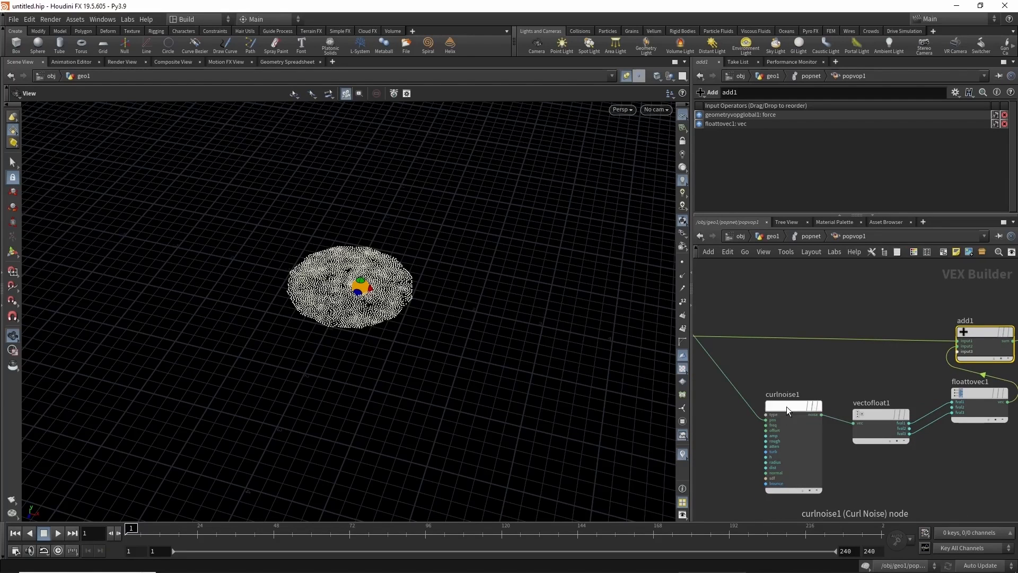
left_click_drag(787, 406, 767, 415)
left_click_drag(989, 393, 974, 402)
Scrub through the simulation and view it from above to examine the noise-driven particle motion, returning to frame 1
left_click_drag(139, 529, 242, 529)
left_click_drag(535, 424, 568, 325)
middle_click_drag(568, 325, 360, 332)
left_click_drag(360, 331, 320, 388)
left_click_drag(242, 529, 280, 529)
left_click_drag(321, 435, 324, 466)
left_click_drag(280, 529, 266, 529)
key("ctrl+Up")
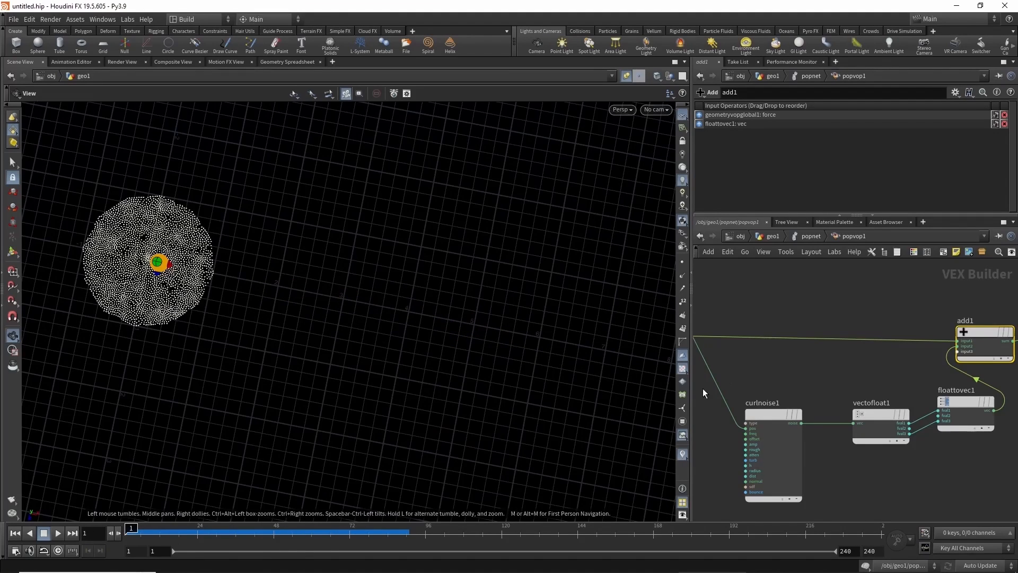
Set curlnoise1's noise type to Analytic Simplex Noise and preview the simulation
middle_click_drag(739, 369, 791, 358)
left_click(824, 419)
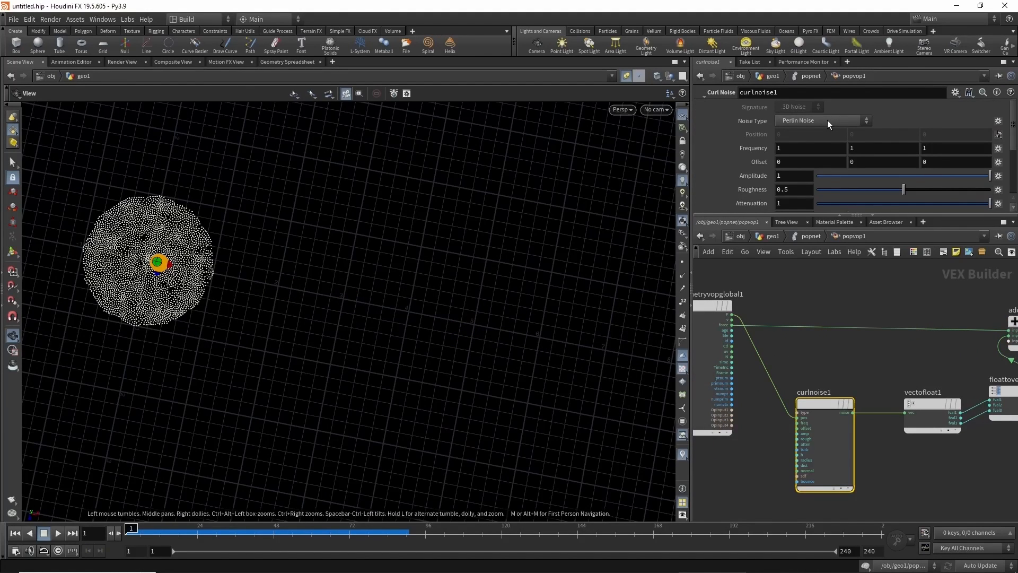
left_click_drag(230, 327, 357, 309)
left_click(833, 120)
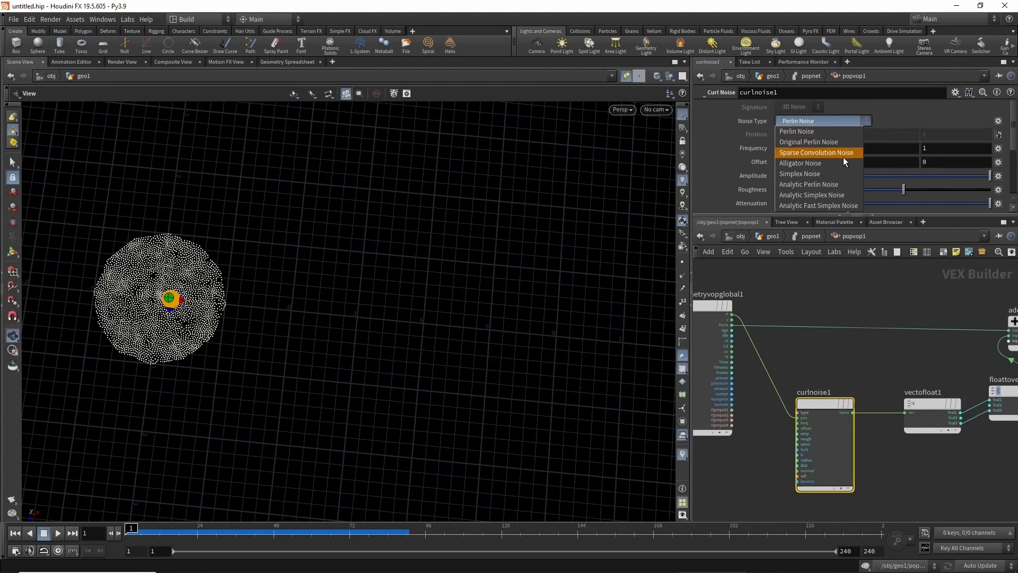
left_click(809, 196)
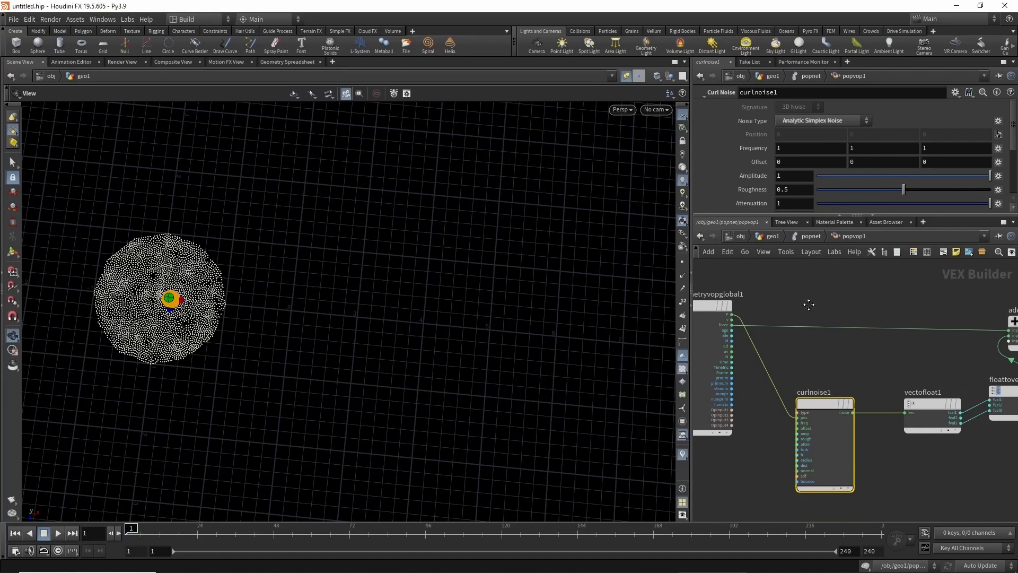
middle_click_drag(809, 305, 811, 327)
mouse_move(131, 532)
left_mouse_down()
mouse_move(278, 545)
mouse_move(123, 542)
left_mouse_up()
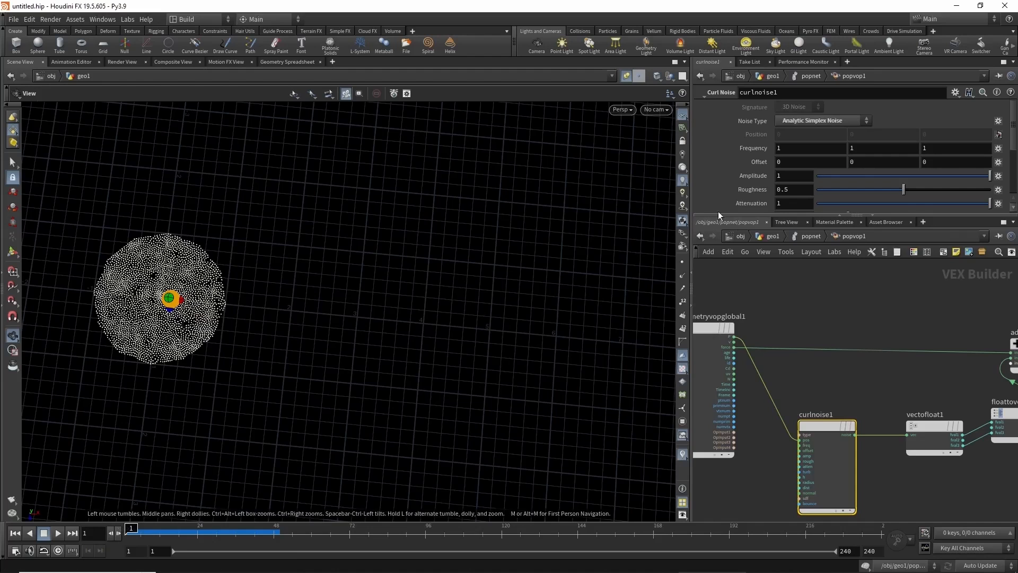
Set curlnoise1's frequency to 0.3 on all three axes and preview the simulation up to frame 55
middle_click_drag(741, 150, 698, 153)
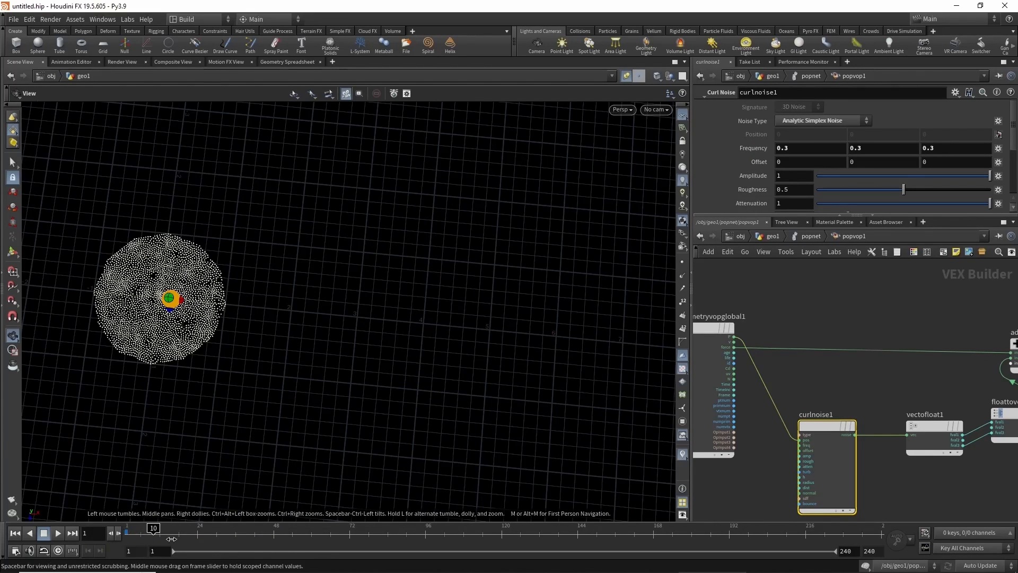
left_click(245, 528)
left_click_drag(245, 527, 296, 528)
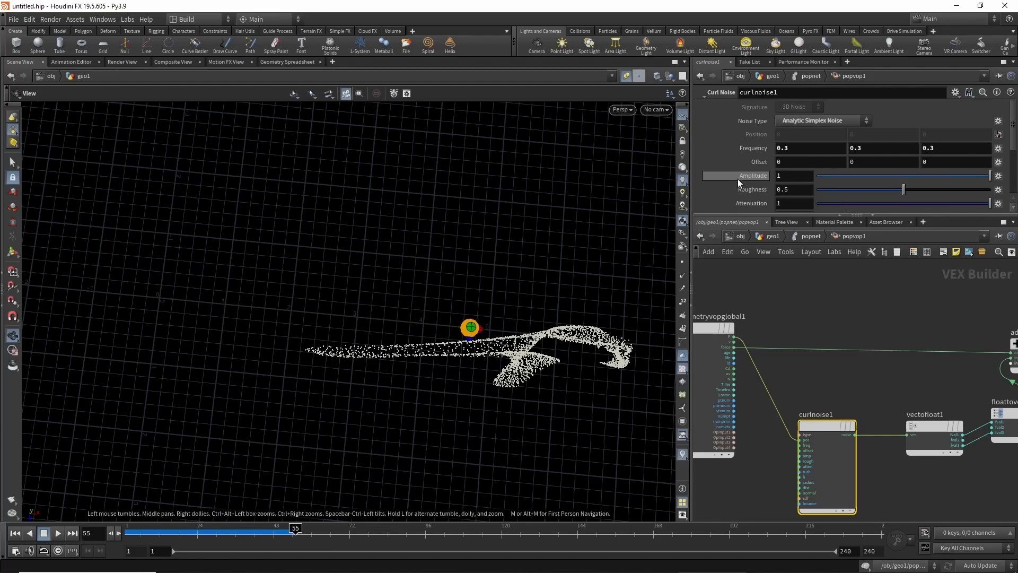
Set curlnoise1's roughness to 0.3 and its frequency to 0.7 on all three axes, previewing the simulation
middle_click_drag(748, 151, 762, 156)
mouse_move(180, 533)
left_mouse_down()
mouse_move(335, 532)
mouse_move(172, 532)
left_mouse_up()
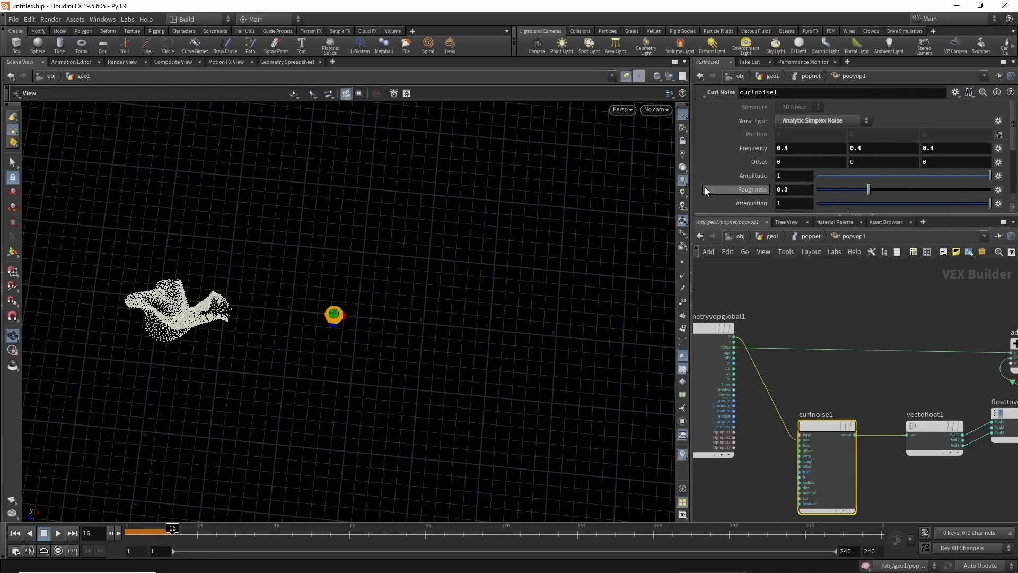
middle_click_drag(742, 150, 767, 153)
left_click_drag(173, 529, 130, 510)
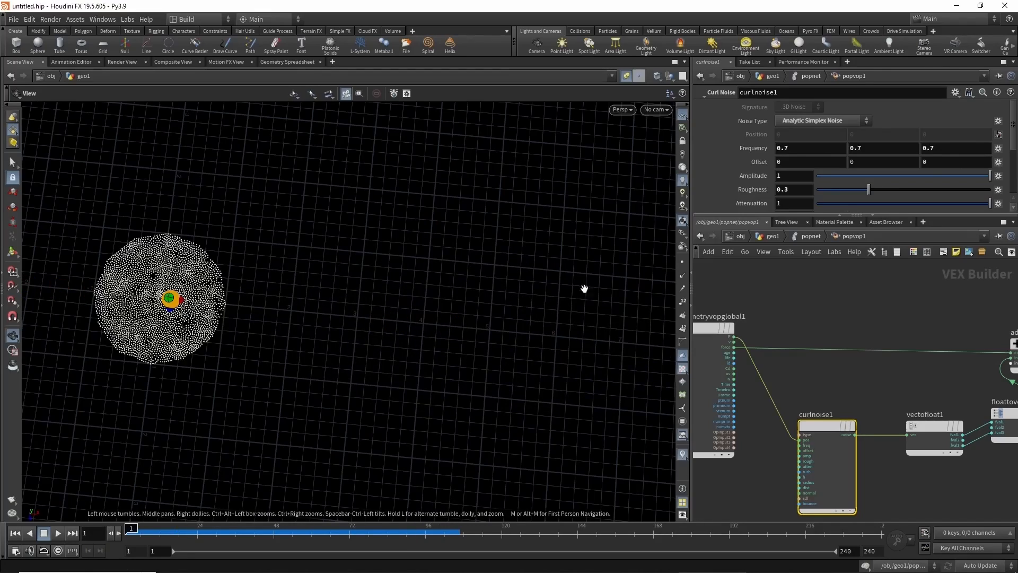
Set curlnoise1's amplitude to 10 and preview the simulation before returning to frame 1
left_click_drag(361, 318, 634, 216)
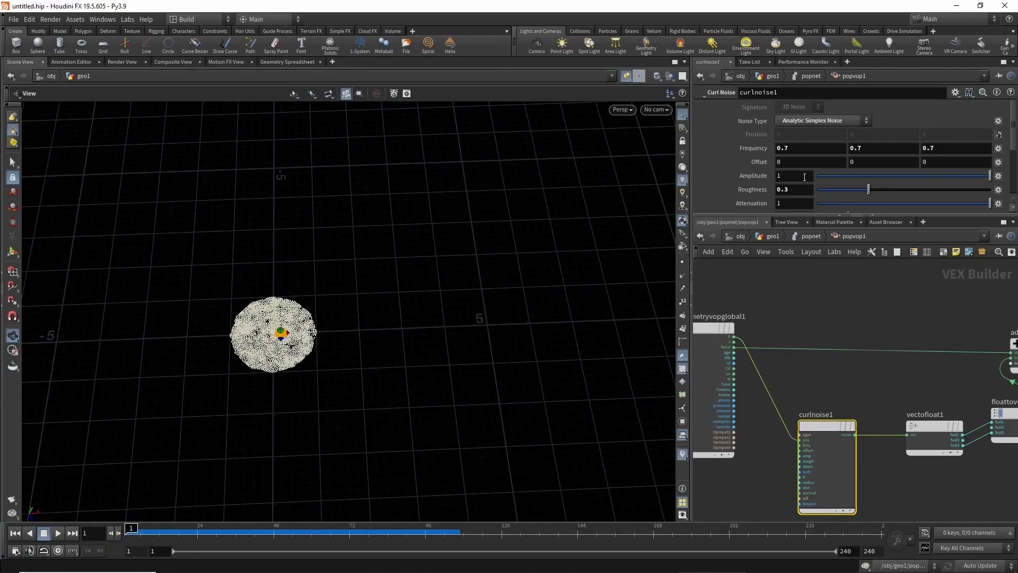
type("0")
key("Return")
left_click(230, 527)
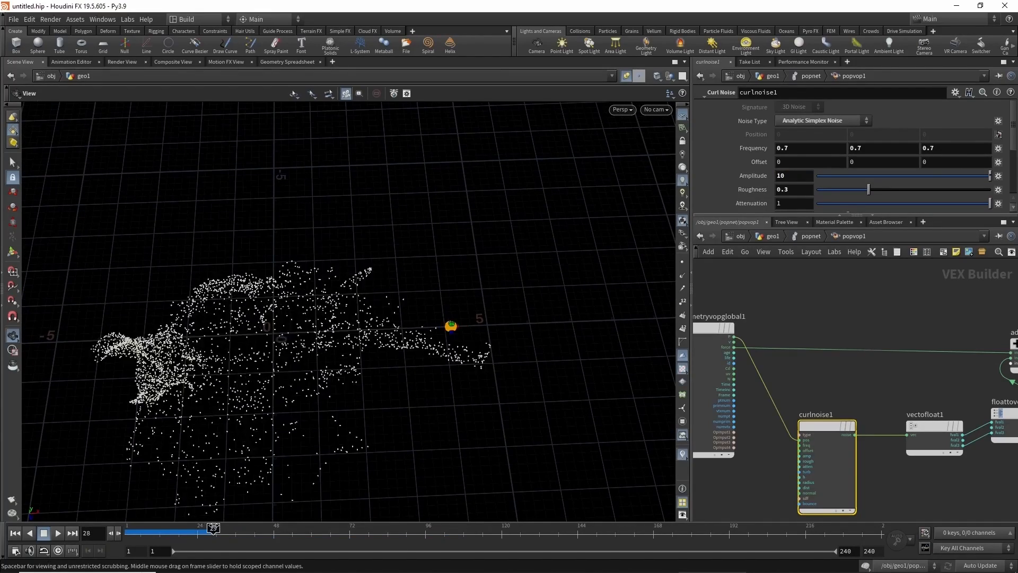
mouse_move(230, 528)
left_mouse_down()
mouse_move(143, 528)
mouse_move(242, 523)
left_mouse_up()
left_click_drag(311, 427, 216, 499)
mouse_move(143, 528)
left_mouse_down()
mouse_move(247, 527)
mouse_move(271, 510)
mouse_move(127, 528)
left_mouse_up()
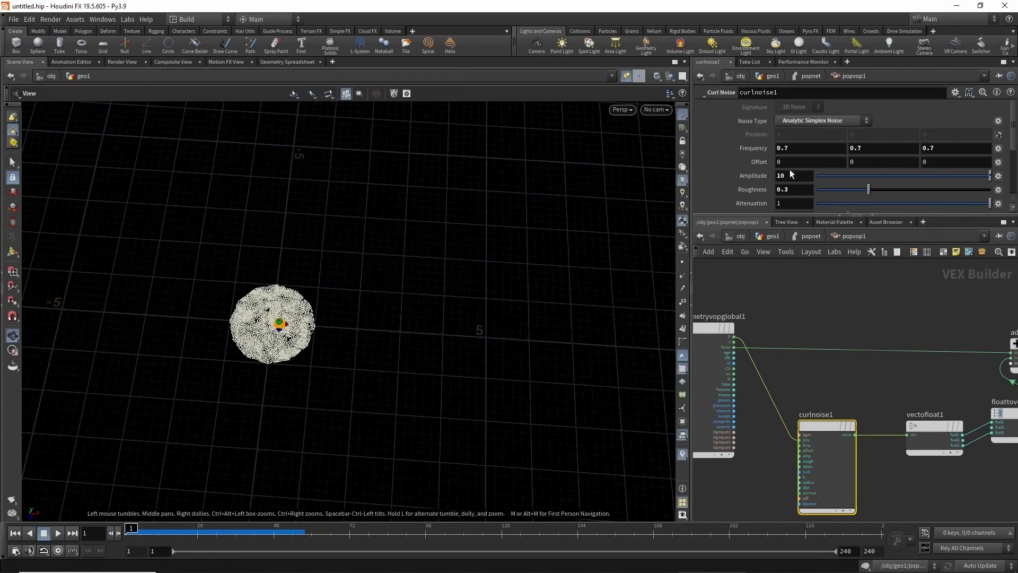
Set curlnoise1's amplitude to 3 and preview the first part of the simulation
type("3")
key("Return")
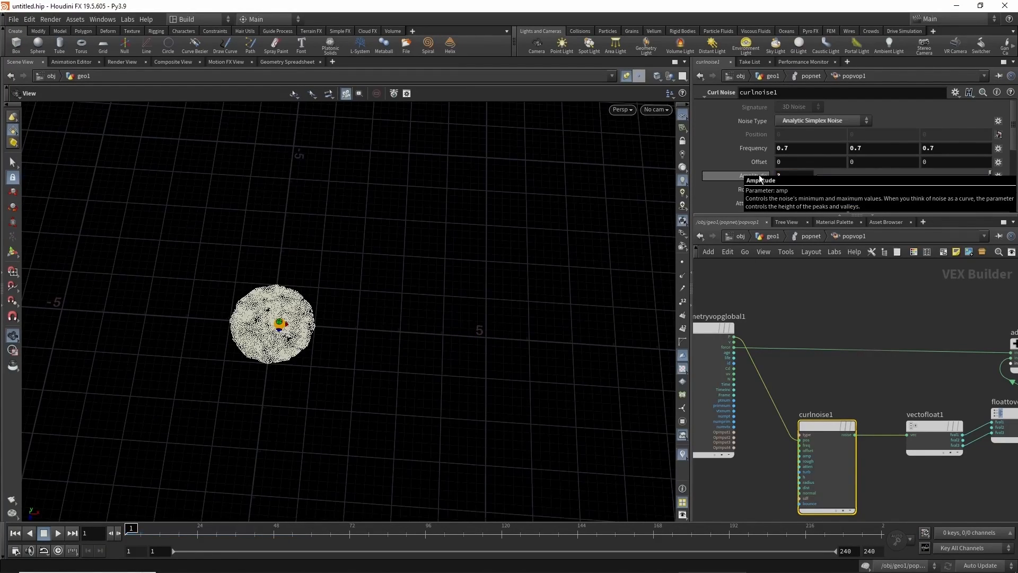
left_click_drag(130, 528, 154, 529)
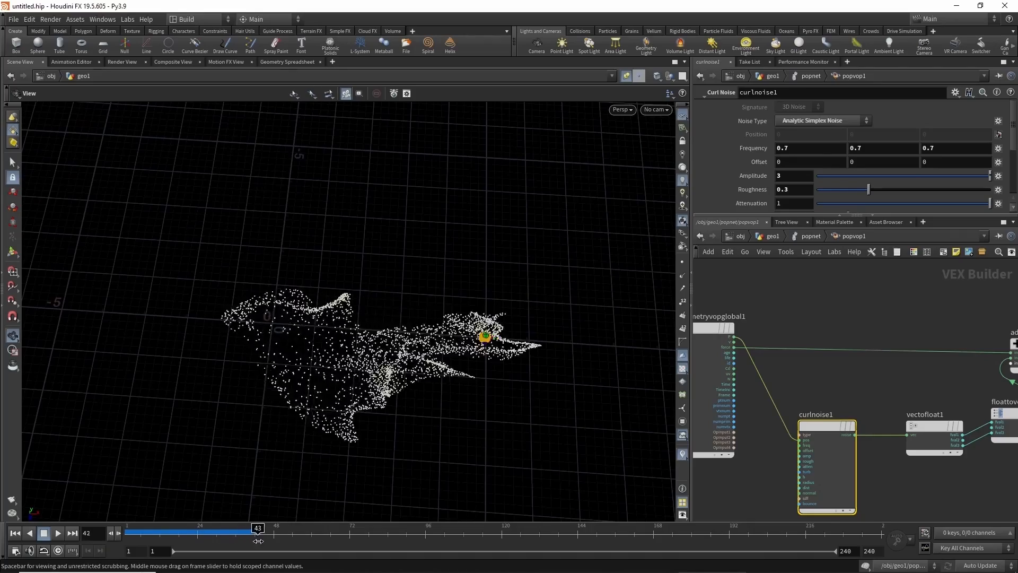
left_click_drag(300, 535, 138, 540)
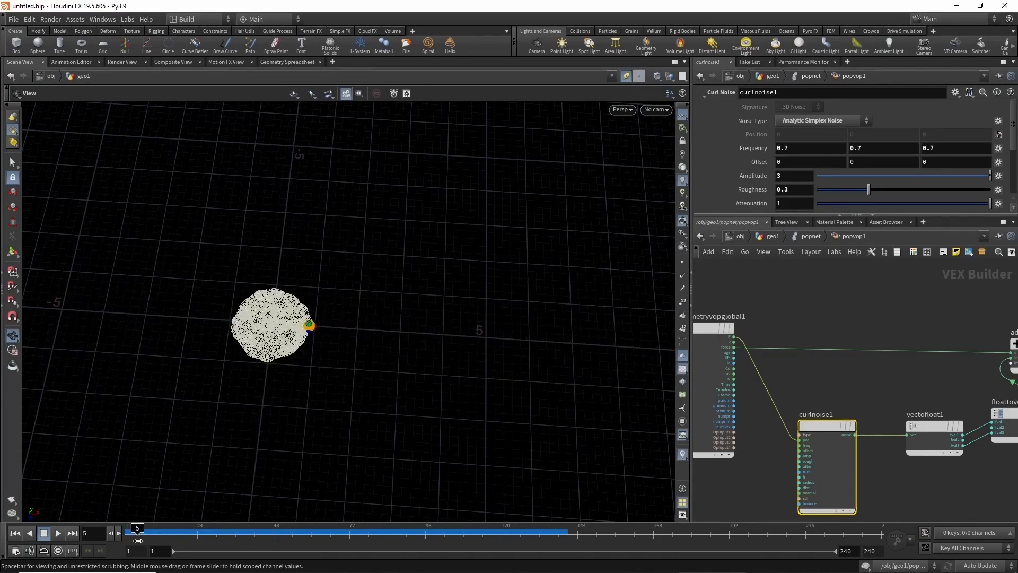
Scrub through a longer range of the simulation in a wider view to examine how the particles follow the target
left_click_drag(302, 528, 574, 551)
right_click_drag(249, 373, 130, 367)
middle_click_drag(148, 355, 222, 370)
left_click(214, 532)
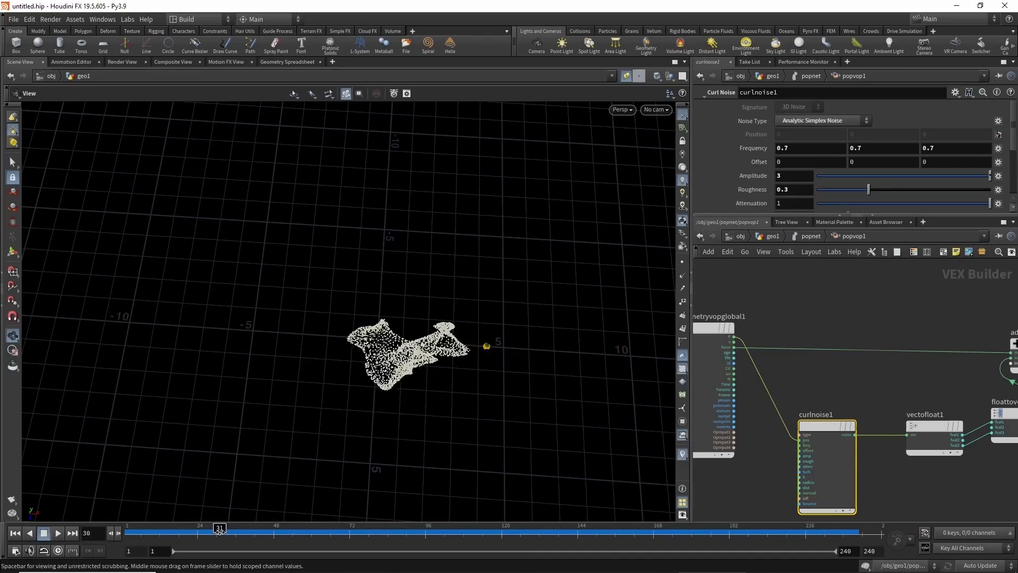
left_click_drag(469, 481, 139, 486)
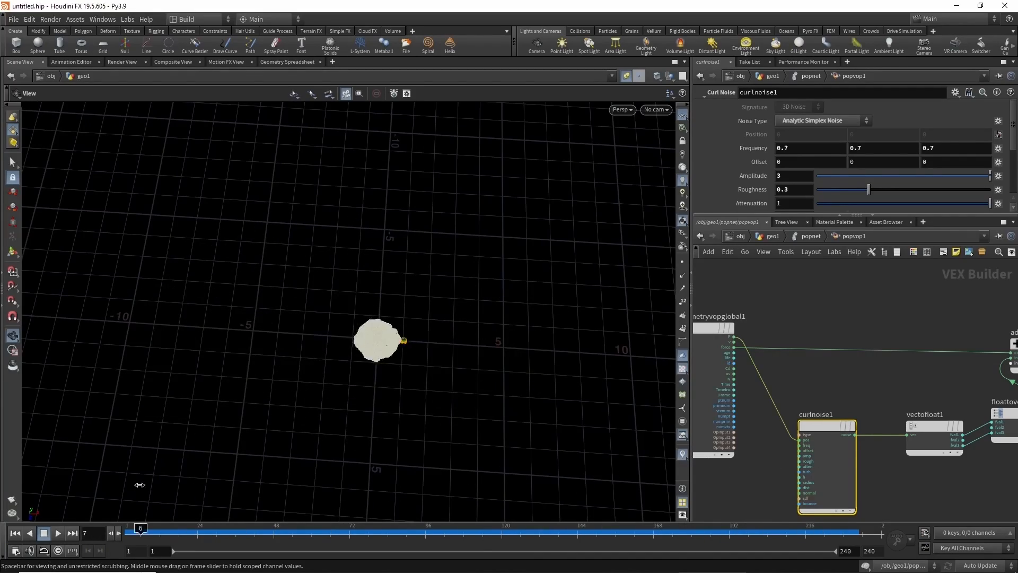
left_click_drag(469, 450, 518, 450)
left_click_drag(352, 361, 347, 363)
left_click_drag(475, 505, 127, 533)
Return to the popnet level and space out source_first_input, popforce1, popvop1 and popattract_follow
middle_click_drag(819, 259, 811, 281)
left_click(808, 236)
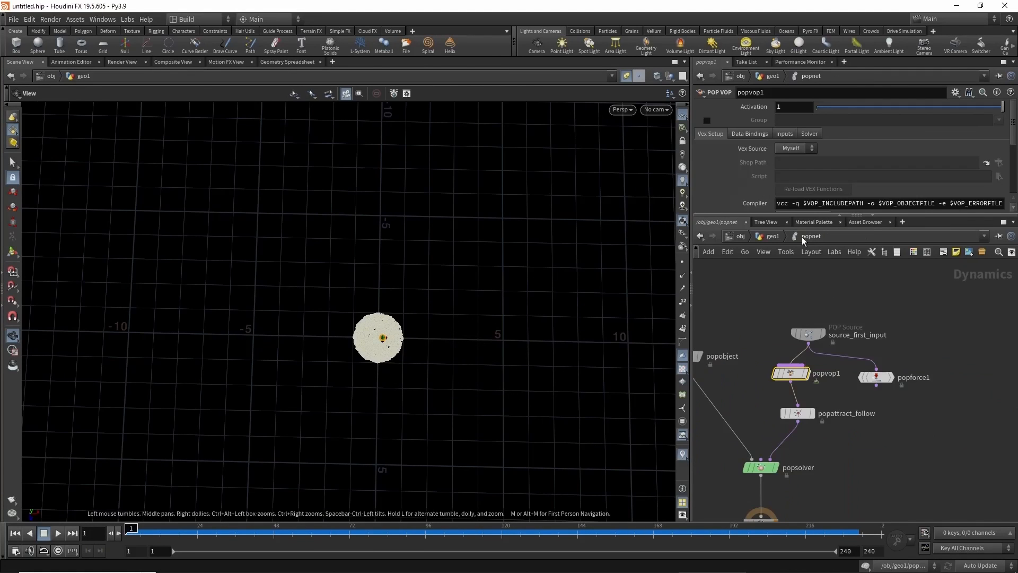
left_click_drag(804, 340, 794, 303)
left_click_drag(876, 377, 934, 364)
left_click_drag(792, 379, 805, 357)
left_click_drag(797, 413, 805, 393)
Insert a new POP Attract node between popattract_follow and popsolver
left_click(805, 394)
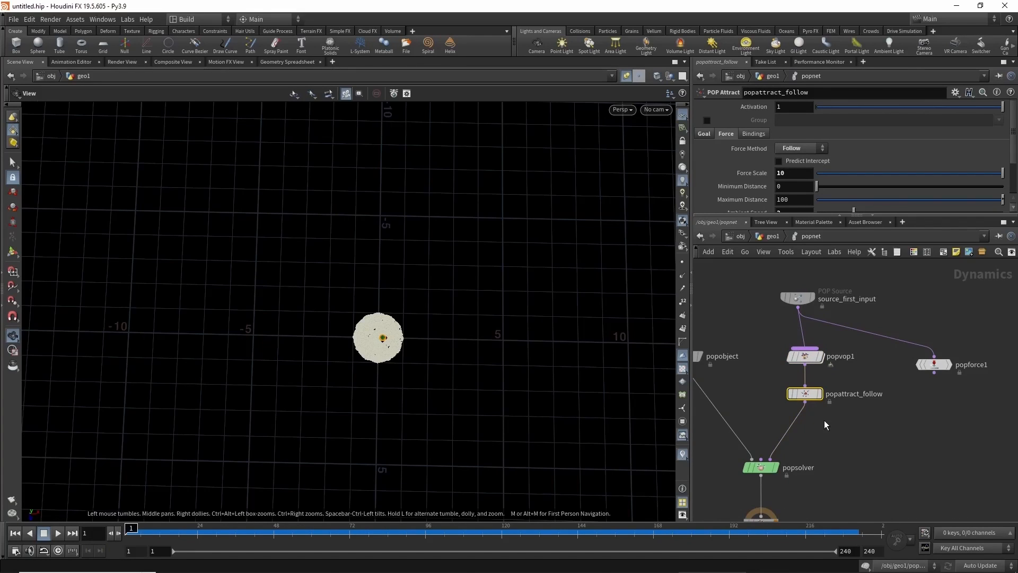
key("Tab")
type("sp")
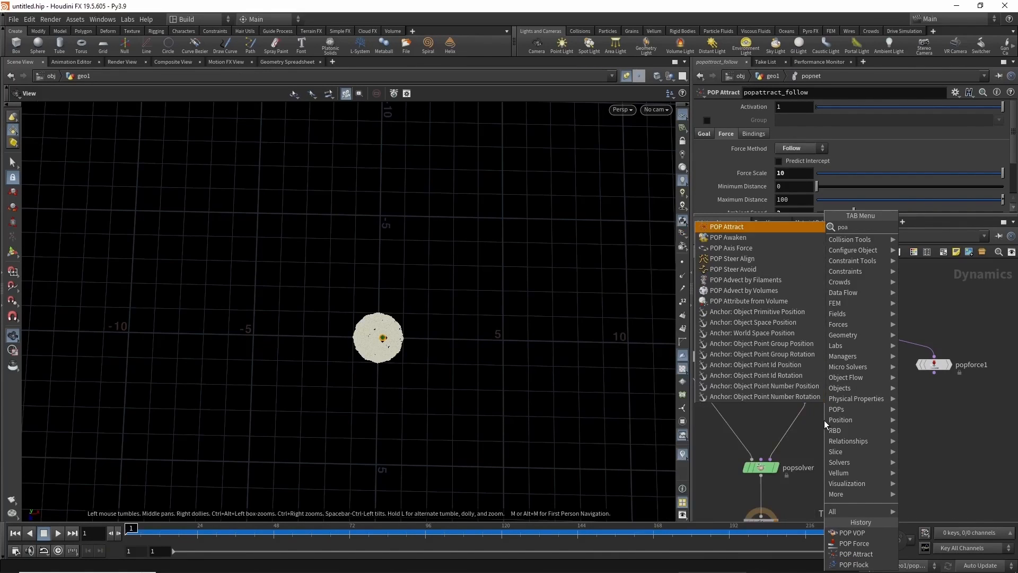
key("Return")
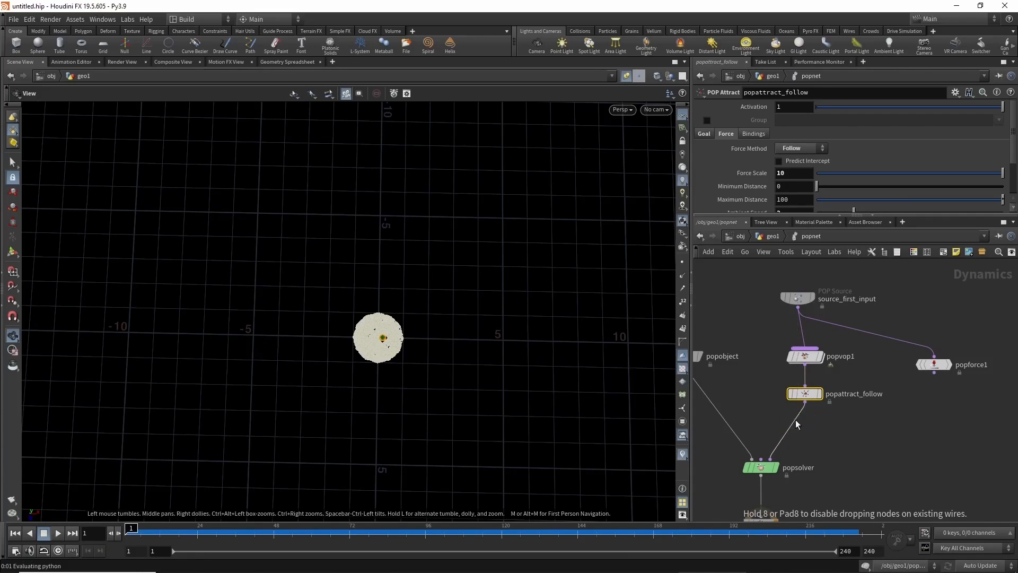
left_click(798, 428)
left_click_drag(799, 430, 798, 428)
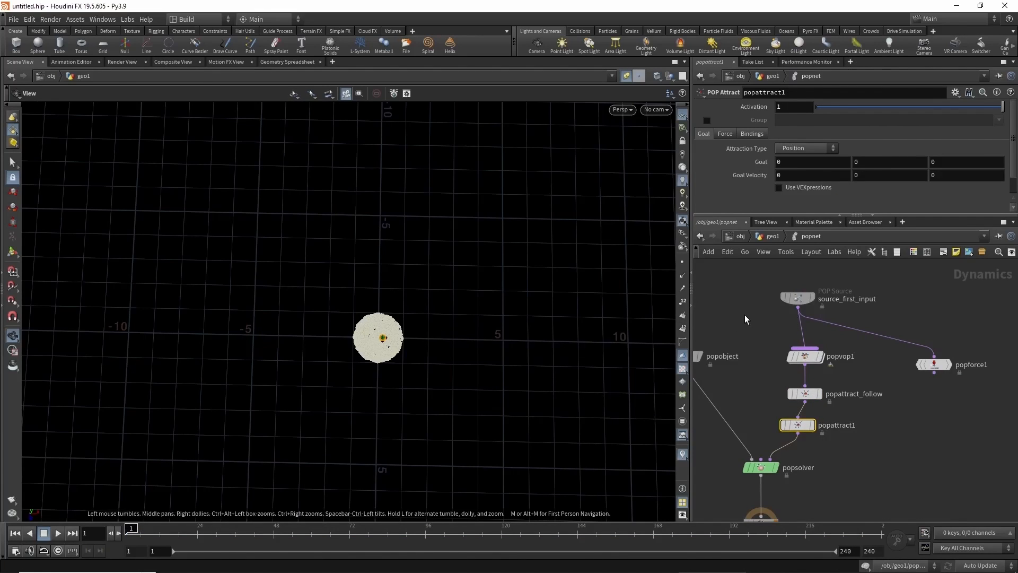
Set popattract1's attraction type to Particles and align the node below popattract_follow
left_click_drag(712, 217, 712, 256)
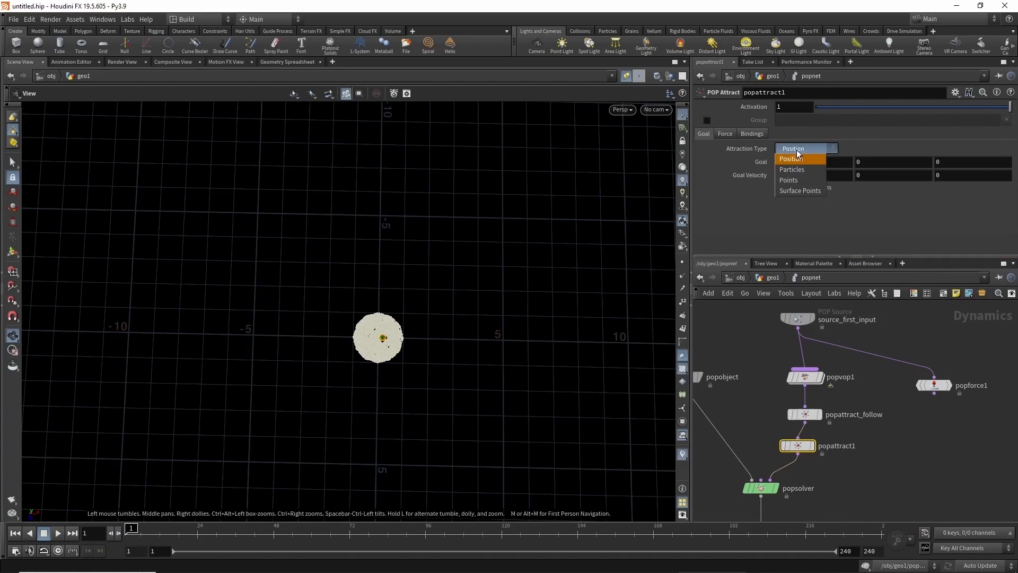
left_click(796, 169)
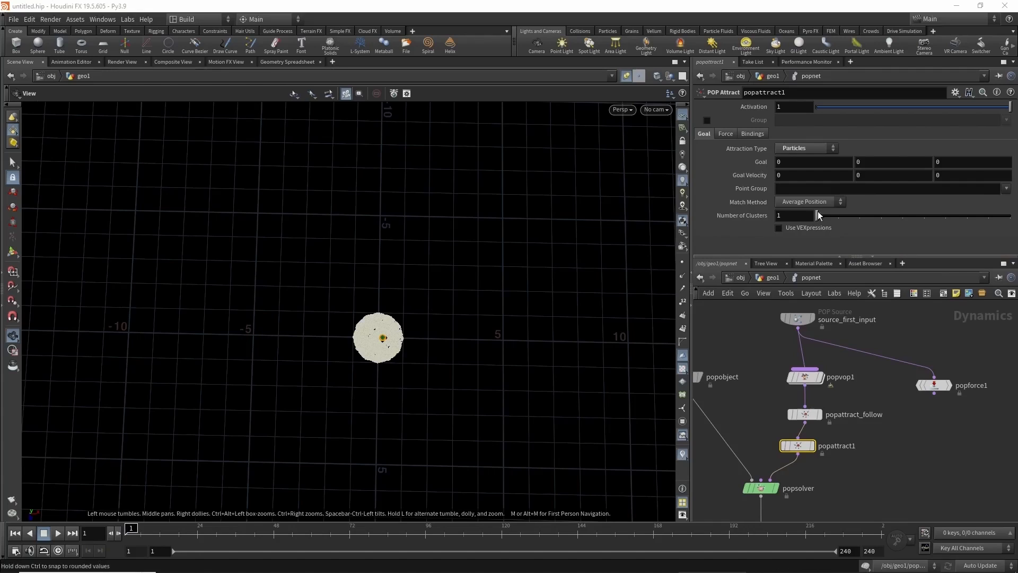
mouse_move(737, 218)
left_click_drag(784, 441, 787, 444)
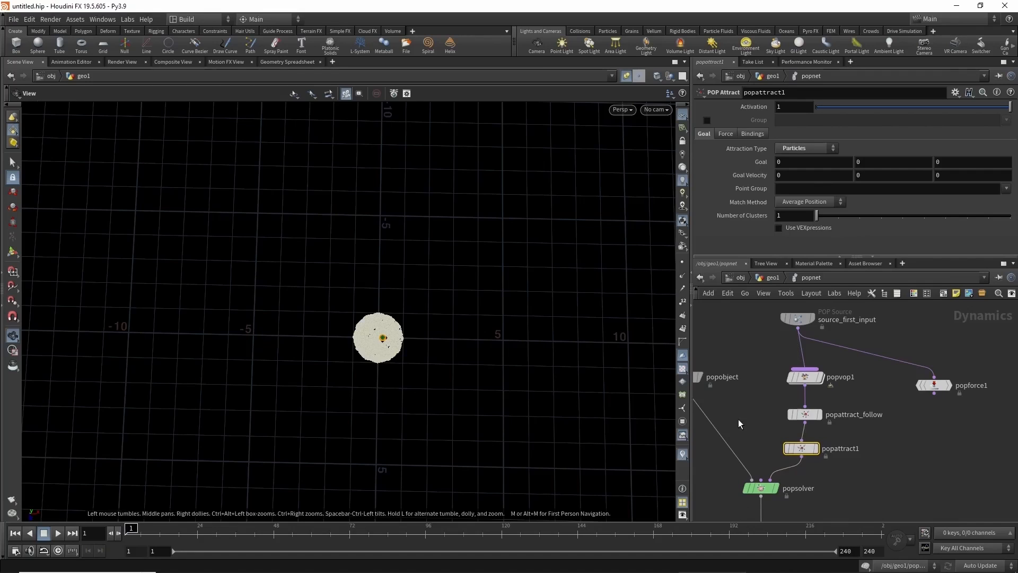
Bypass popattract_follow and popvop1, previewing the simulation with each one disabled
mouse_move(781, 410)
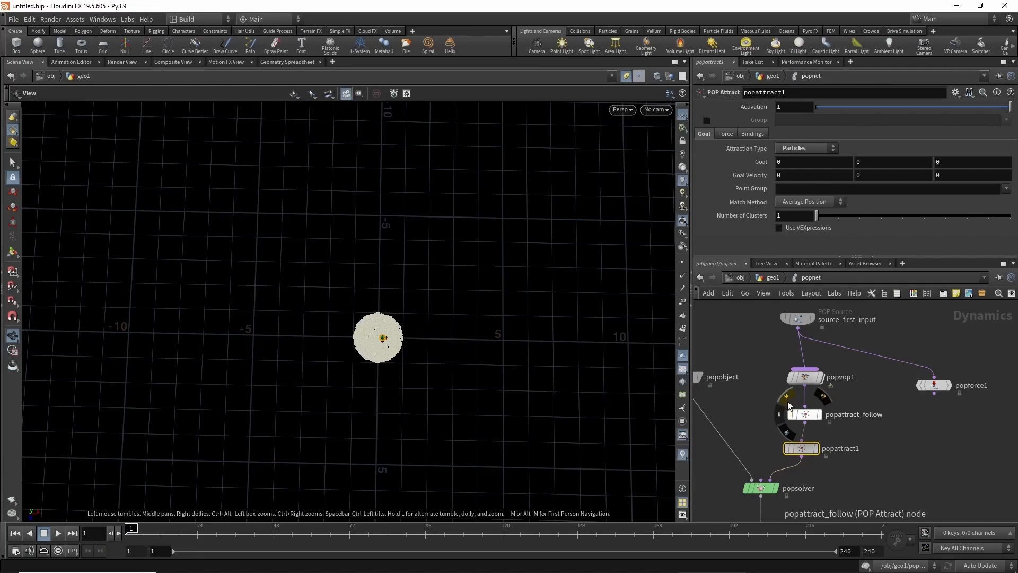
left_click(788, 399)
mouse_move(139, 530)
left_mouse_down()
mouse_move(231, 530)
mouse_move(127, 531)
left_mouse_up()
mouse_move(796, 372)
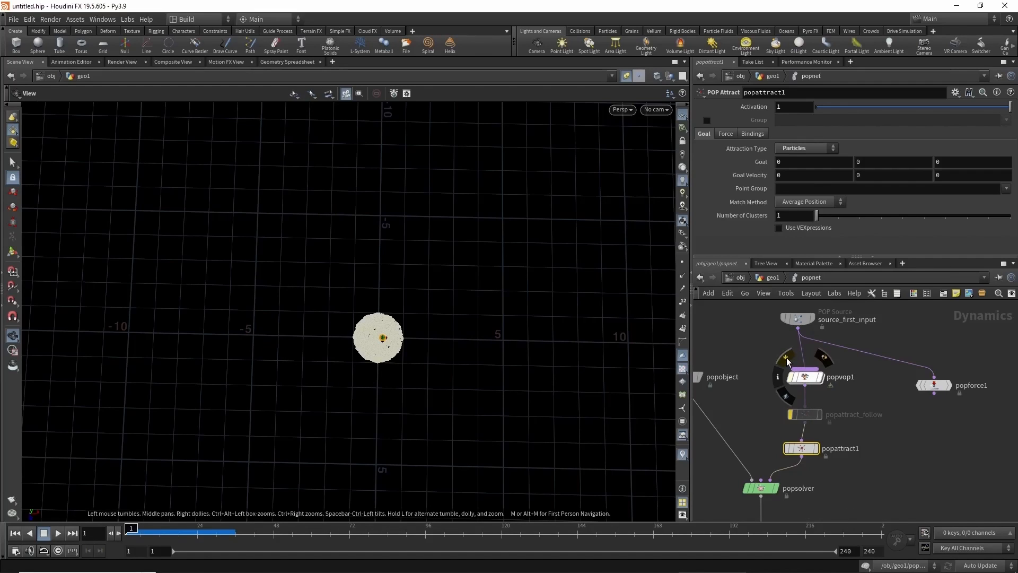
left_click(787, 359)
mouse_move(170, 531)
left_mouse_down()
mouse_move(200, 531)
mouse_move(130, 531)
mouse_move(354, 528)
mouse_move(127, 529)
left_mouse_up()
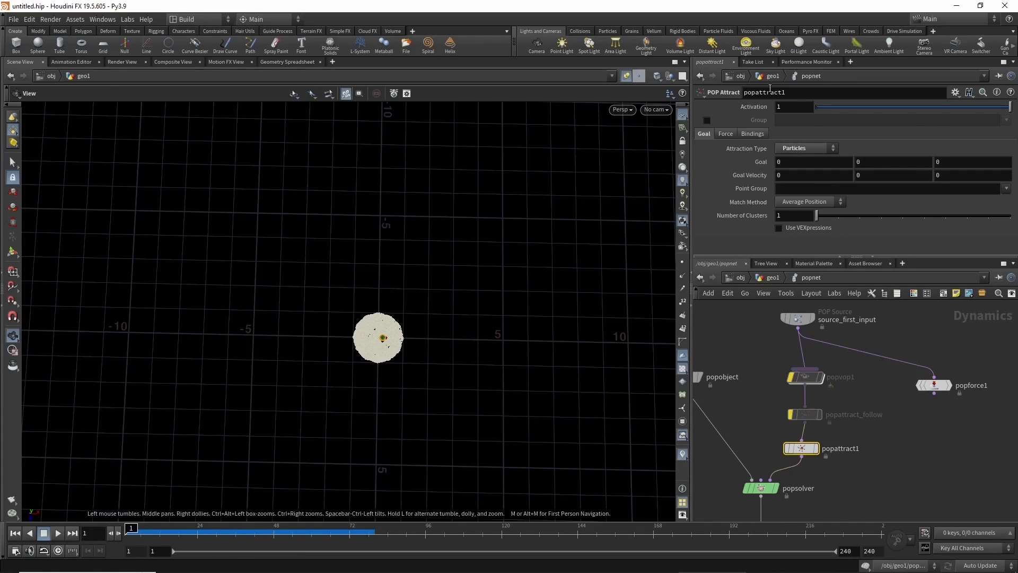
Set popattract1's force scale to 10 and preview how the particles attract each other
scroll(363, 398, "up", 3)
left_click(726, 134)
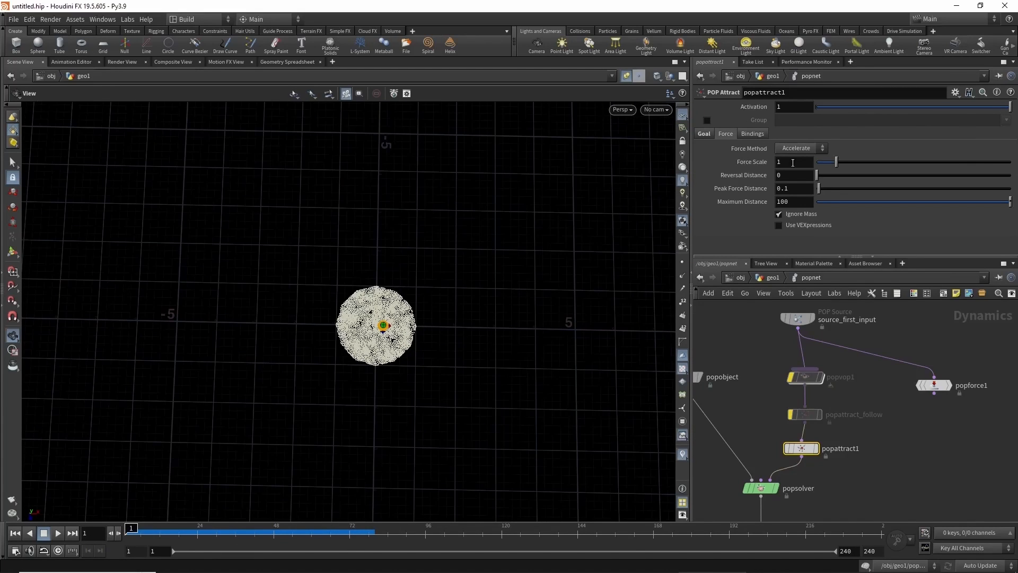
key("Return")
left_click_drag(150, 532, 191, 530)
left_click(127, 530)
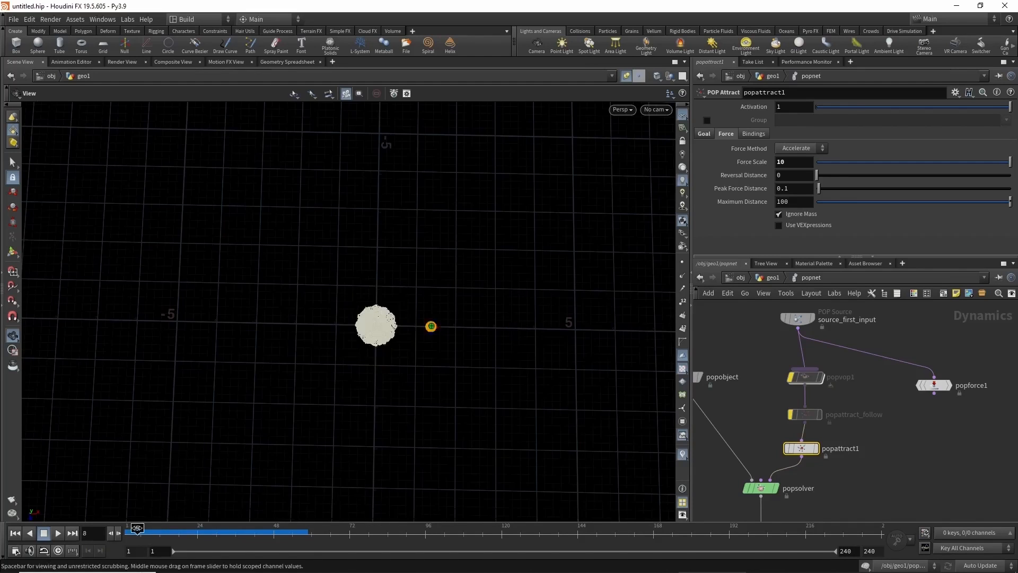
Set popattract1's number of clusters to 2 and preview how the particles split into groups
left_click(706, 136)
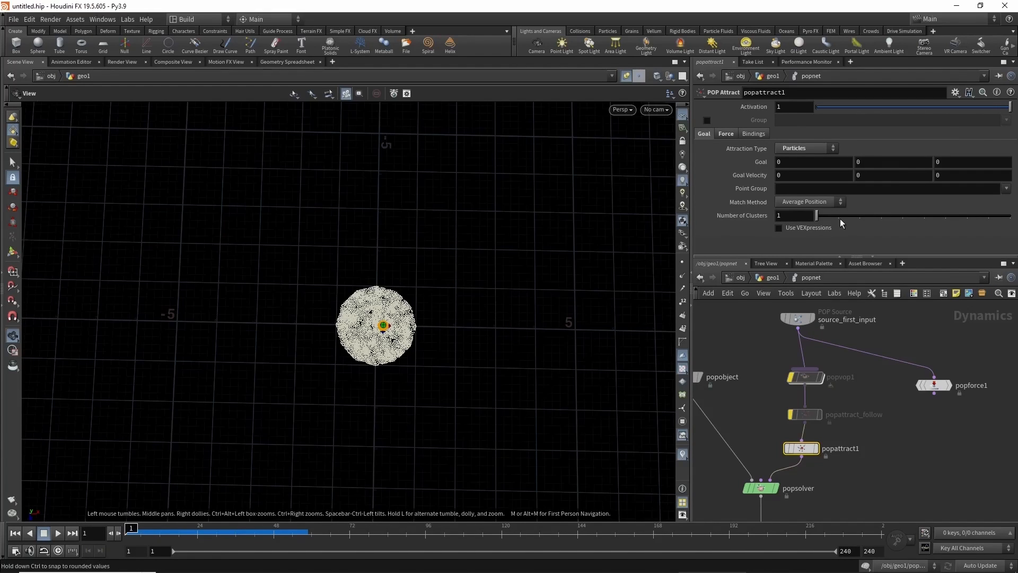
left_click_drag(131, 530, 281, 309)
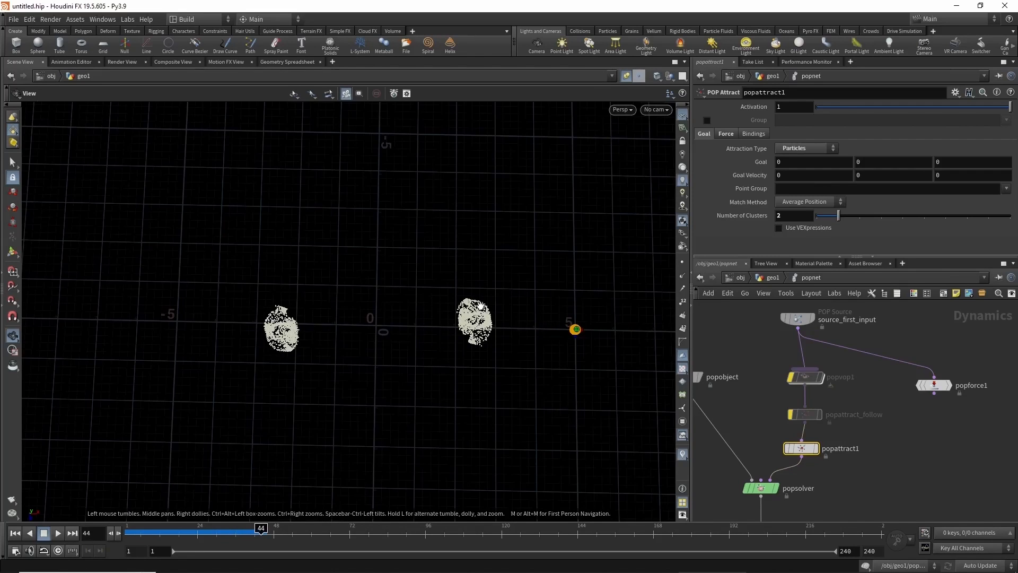
mouse_move(238, 531)
left_mouse_down()
mouse_move(179, 531)
mouse_move(294, 525)
mouse_move(375, 498)
mouse_move(413, 499)
mouse_move(198, 528)
mouse_move(287, 527)
left_mouse_up()
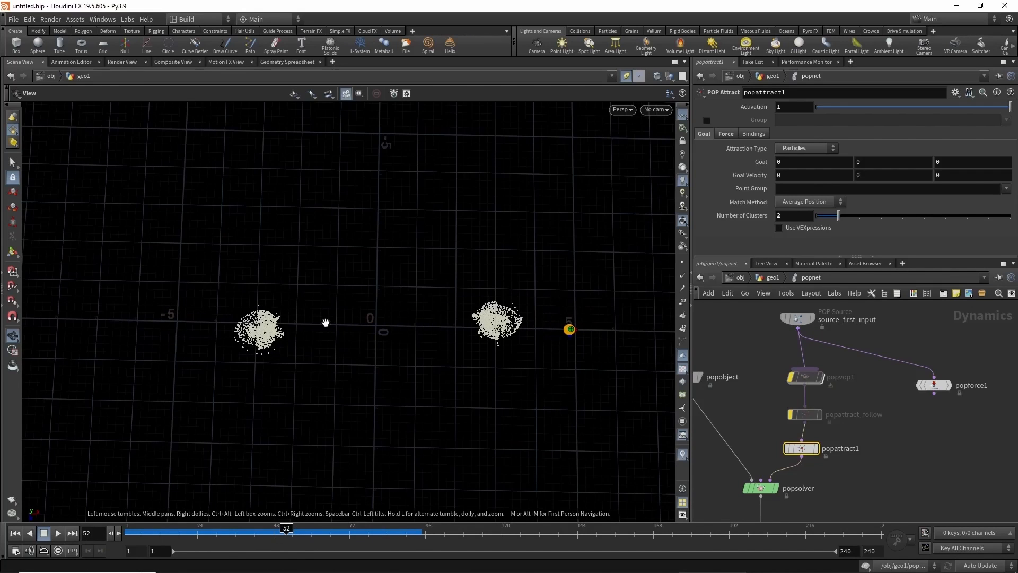
left_click_drag(168, 532, 128, 529)
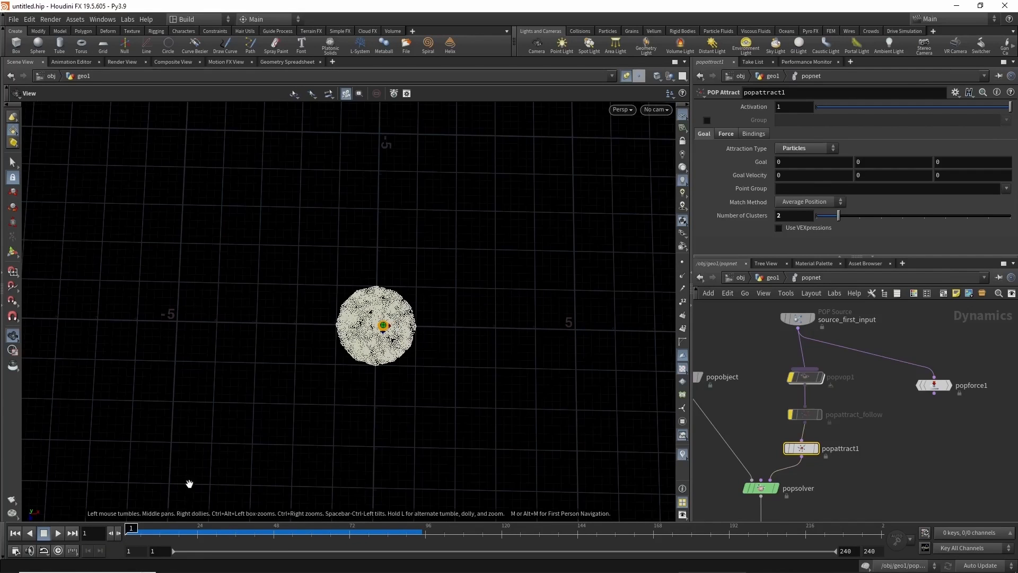
Try a large reversal distance of about 3.4 on popattract1 and preview the particle motion
left_click(723, 134)
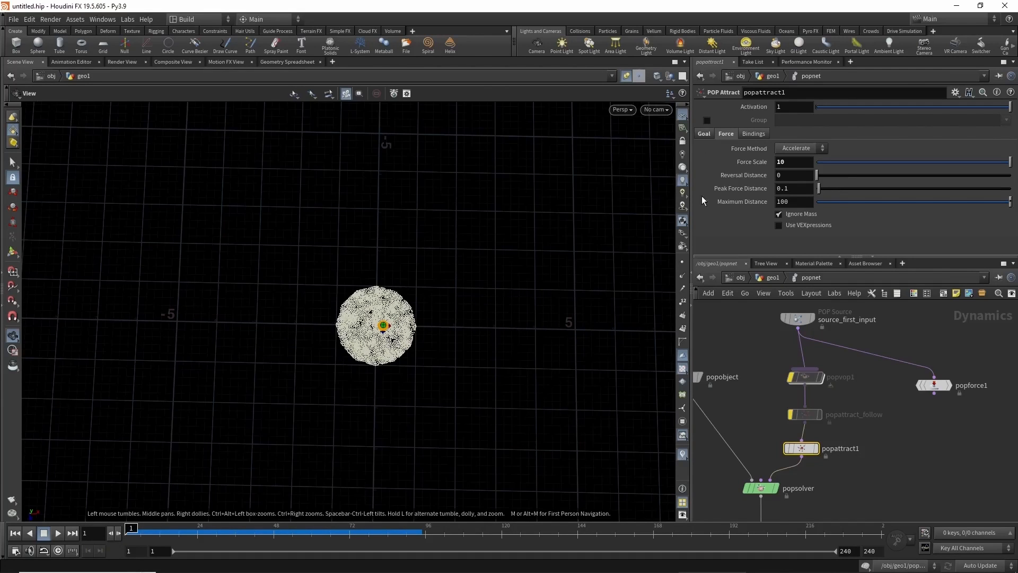
left_click_drag(169, 533, 115, 543)
left_click_drag(822, 175, 893, 178)
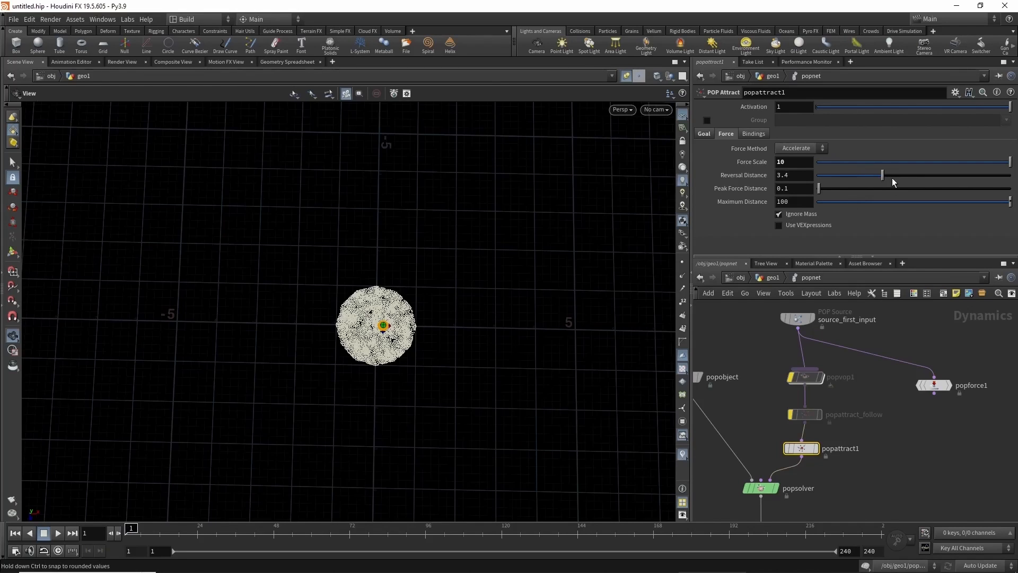
left_click_drag(130, 536, 194, 531)
Lower popattract1's reversal distance to 1.07 and replay the simulation to check the particle behaviour
left_click_drag(891, 175, 838, 176)
left_click_drag(162, 532, 448, 467)
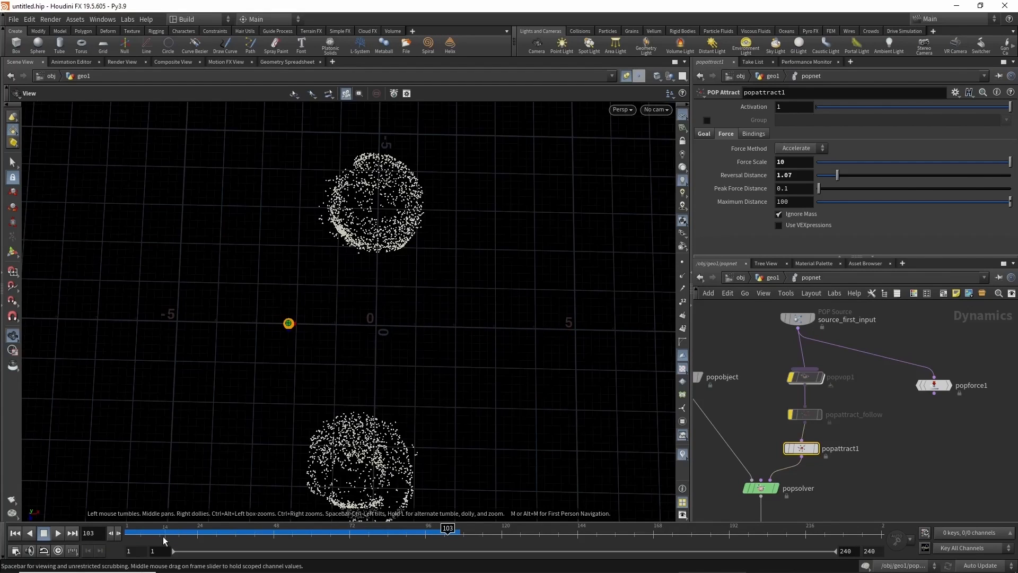
left_click(201, 529)
left_click_drag(345, 515, 371, 510)
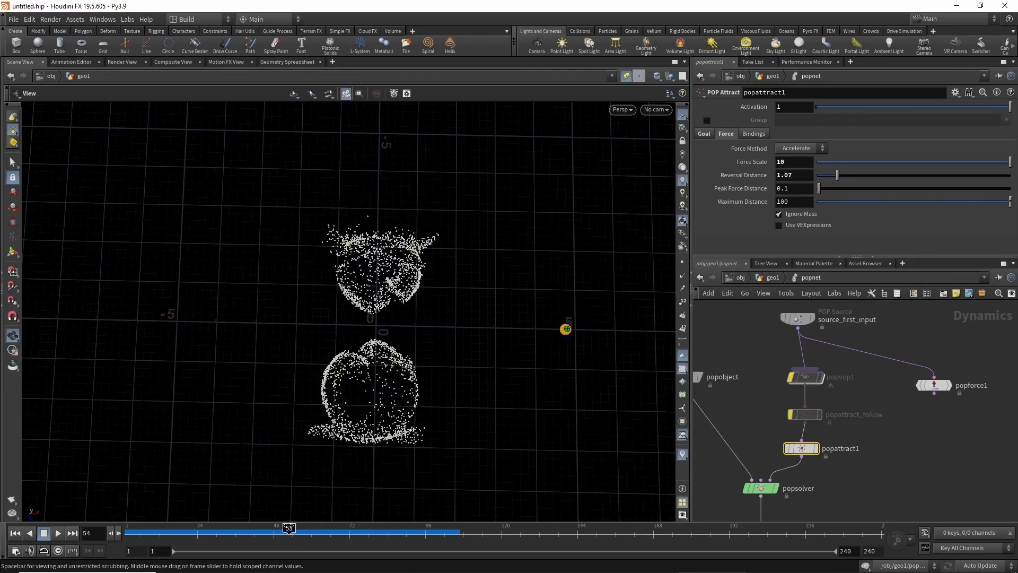
left_click_drag(188, 518, 128, 525)
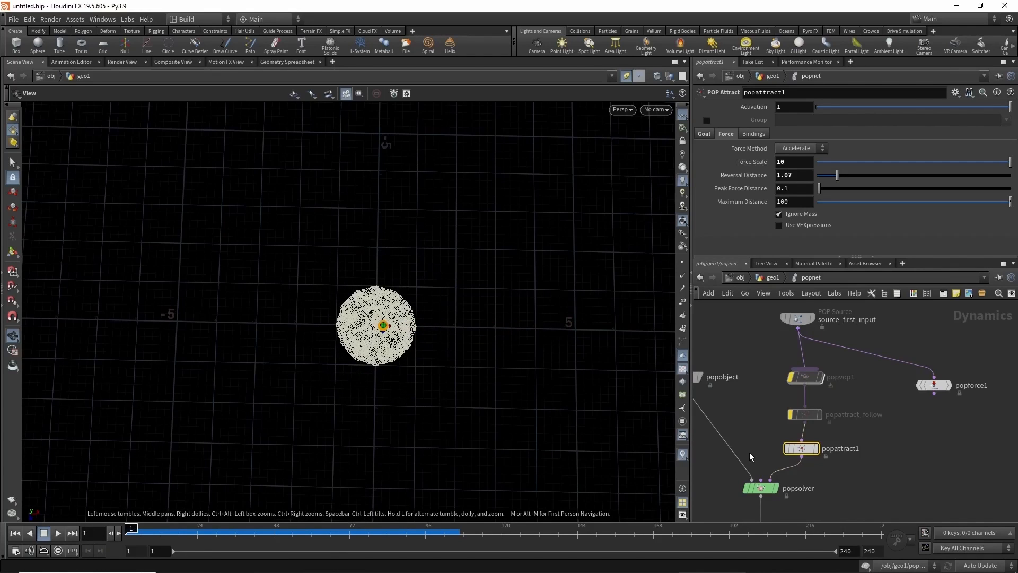
middle_click_drag(746, 426, 752, 410)
left_click(192, 528)
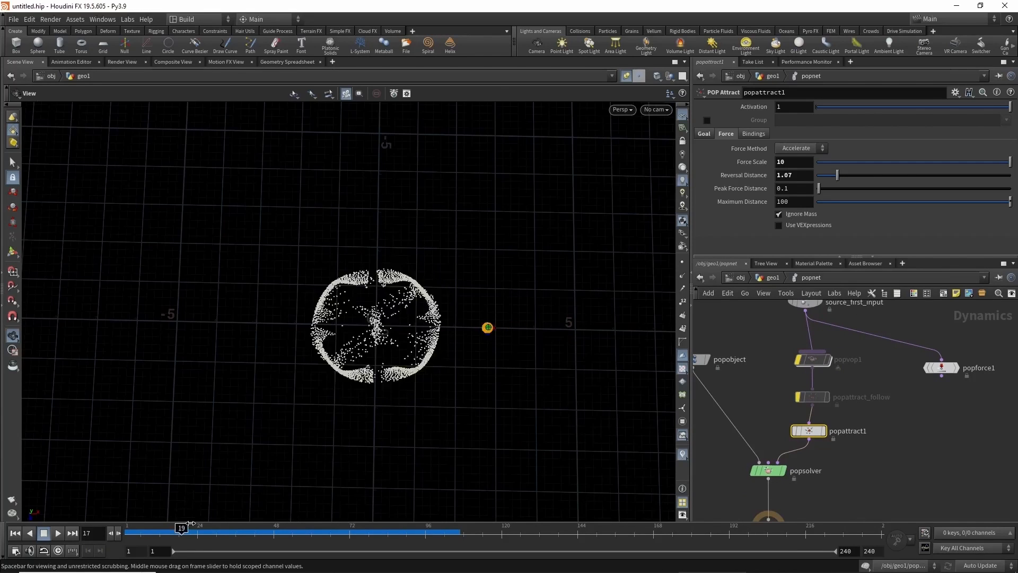
Set popattract1's reversal distance to exactly 1 and return the simulation to the first frame
left_click_drag(153, 539, 150, 536)
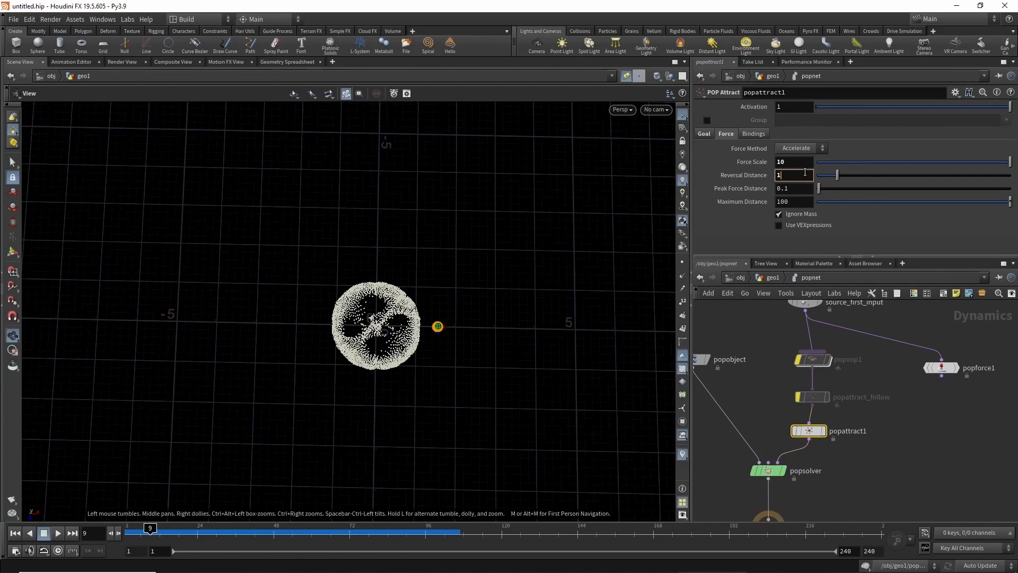
key("Return")
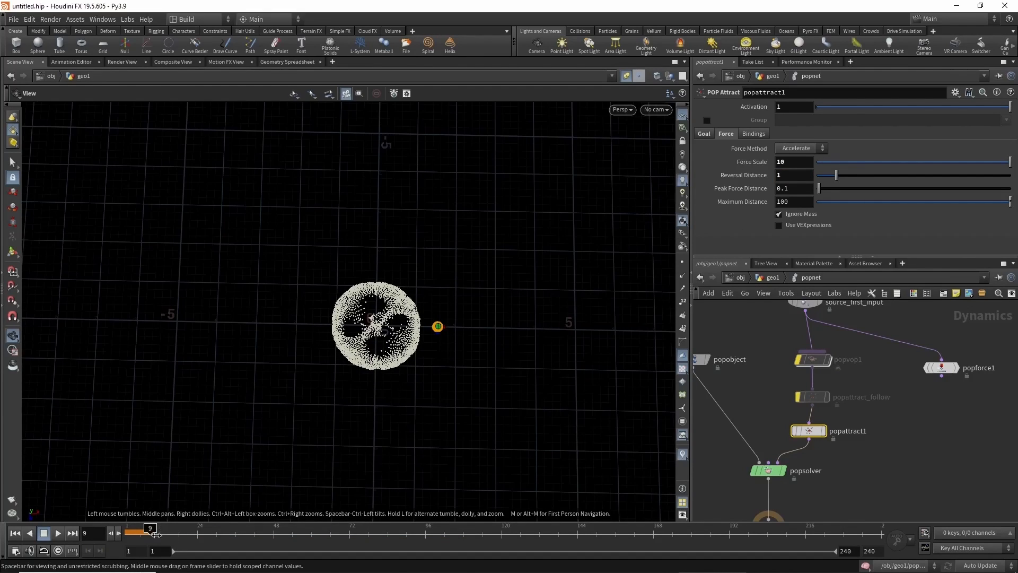
left_click_drag(162, 531, 127, 532)
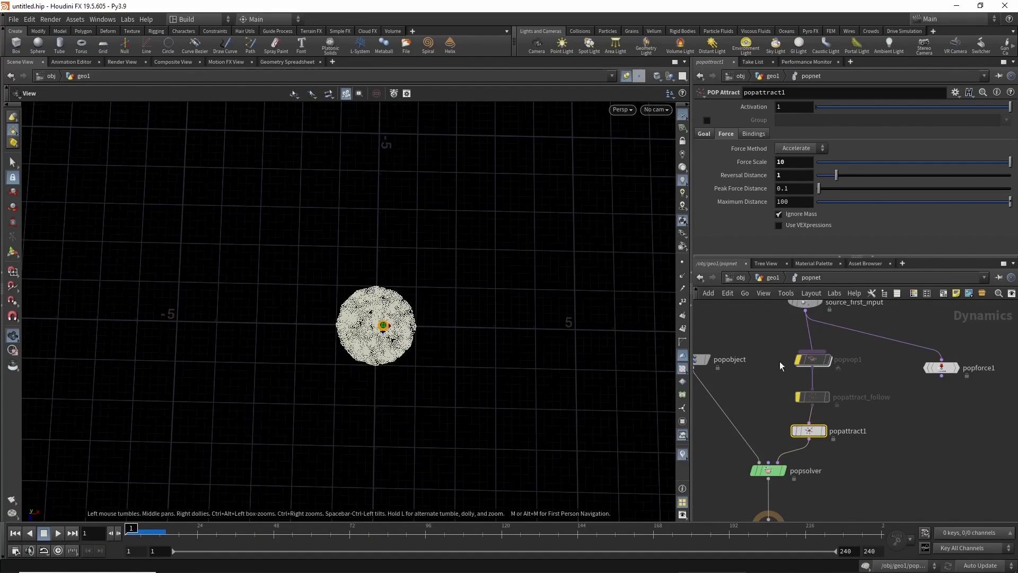
Re-enable popvop1 and popattract_follow and preview the simulation with all three forces combined
left_click(792, 342)
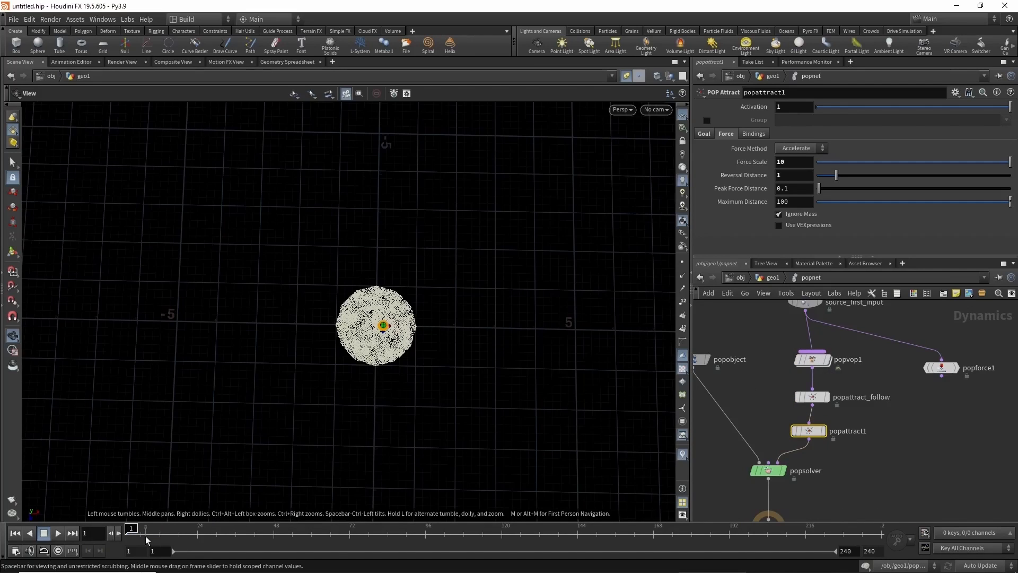
left_click_drag(156, 535, 322, 531)
middle_click_drag(491, 392, 369, 392)
left_click_drag(153, 533, 245, 529)
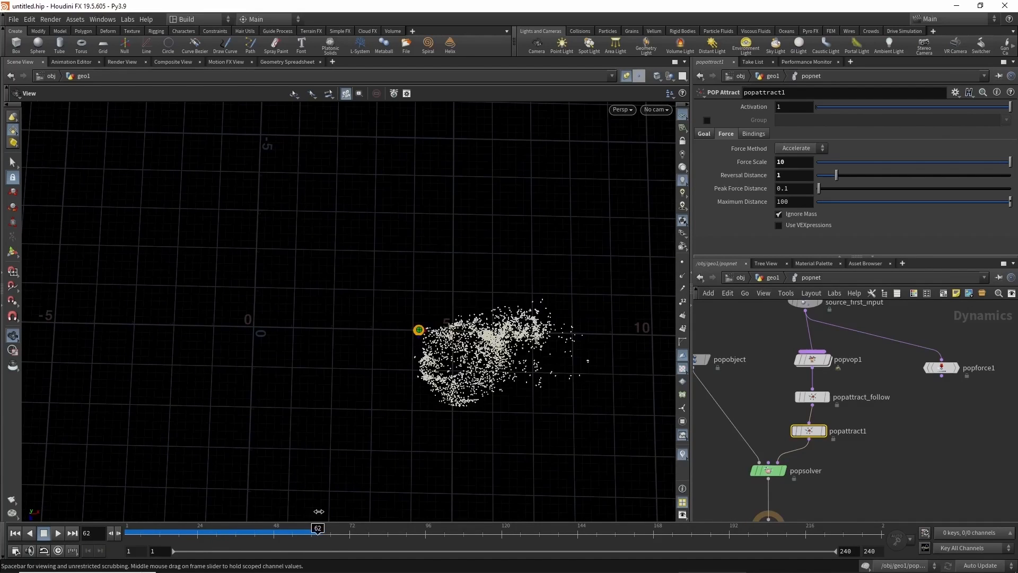
left_click_drag(424, 487, 467, 480)
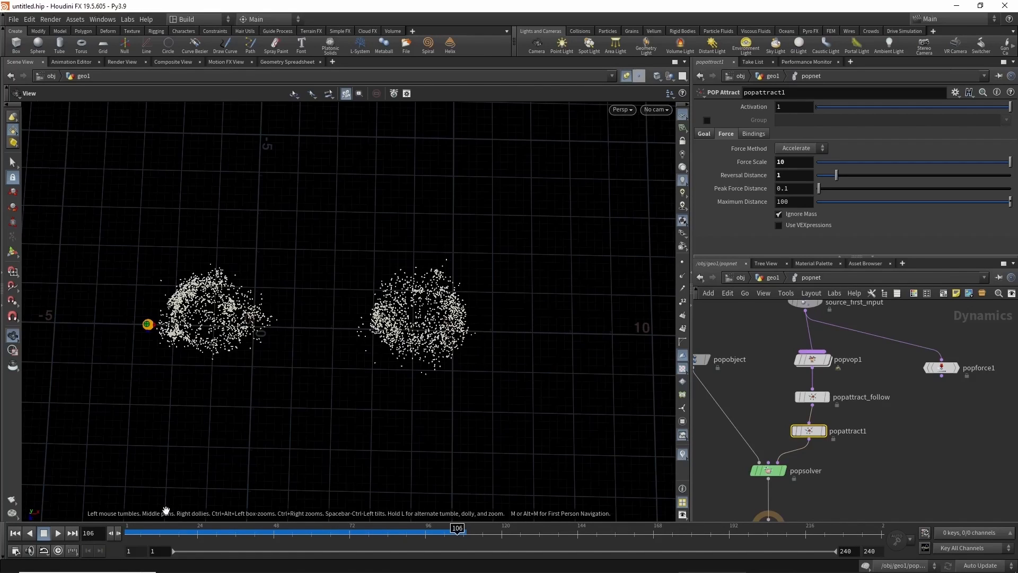
Examine the combined flock motion across the timeline from several viewing angles, then return to frame 1
left_click(250, 533)
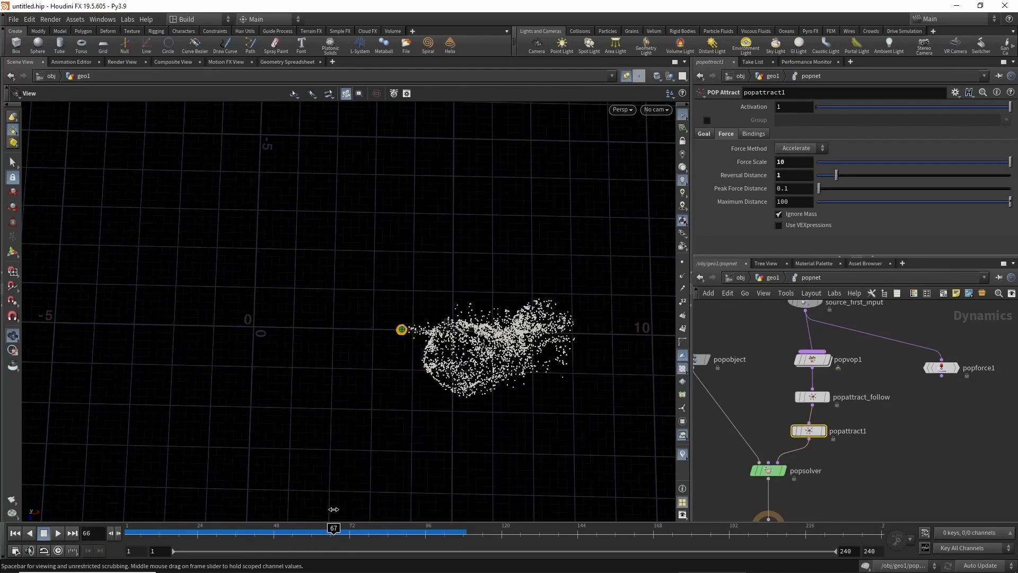
left_click_drag(289, 517, 257, 528)
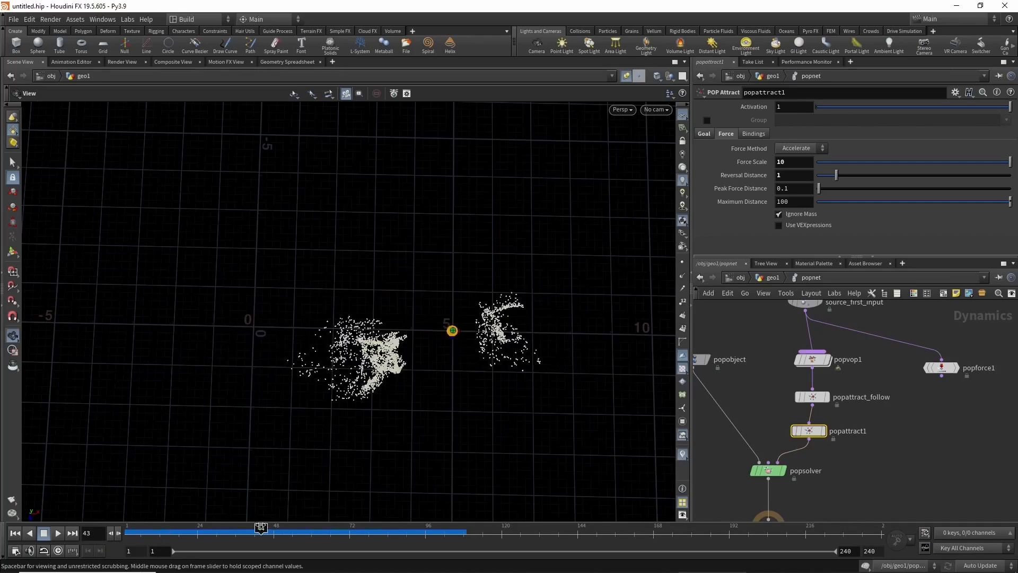
left_click_drag(381, 528, 302, 529)
left_click_drag(414, 361, 427, 275)
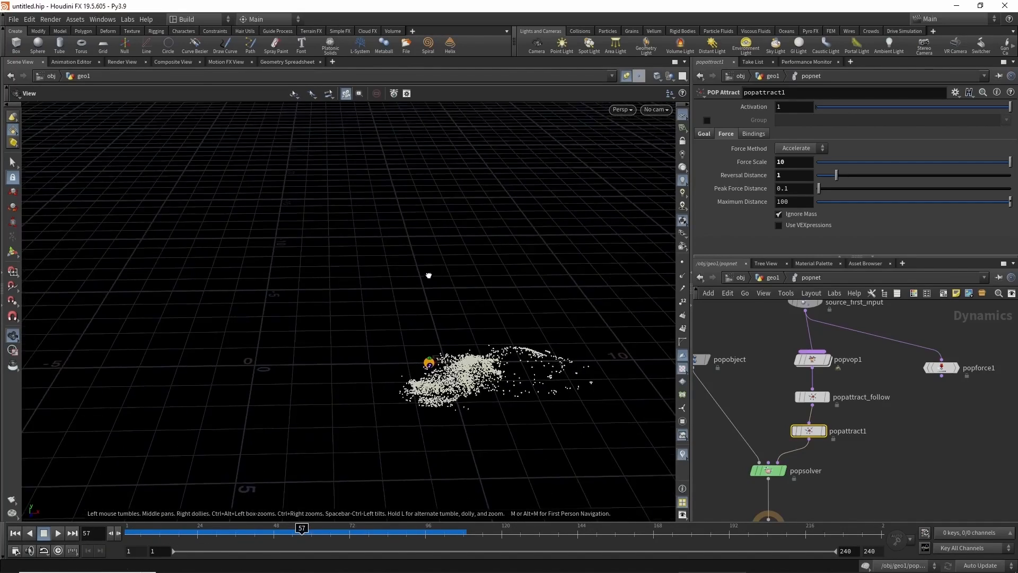
left_click_drag(150, 533, 273, 533)
left_click_drag(328, 457, 330, 427)
mouse_move(239, 528)
left_mouse_down()
mouse_move(358, 529)
mouse_move(142, 531)
mouse_move(232, 529)
left_mouse_up()
left_click_drag(306, 332, 374, 366)
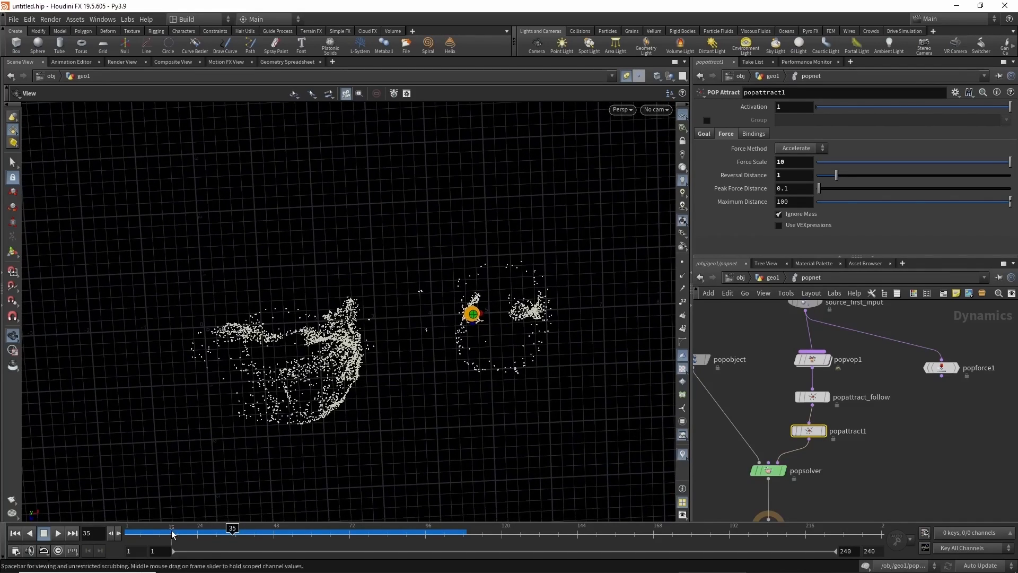
left_click_drag(175, 533, 127, 531)
Move the popsolver and output nodes down to make room below popattract1
middle_click_drag(728, 479, 740, 412)
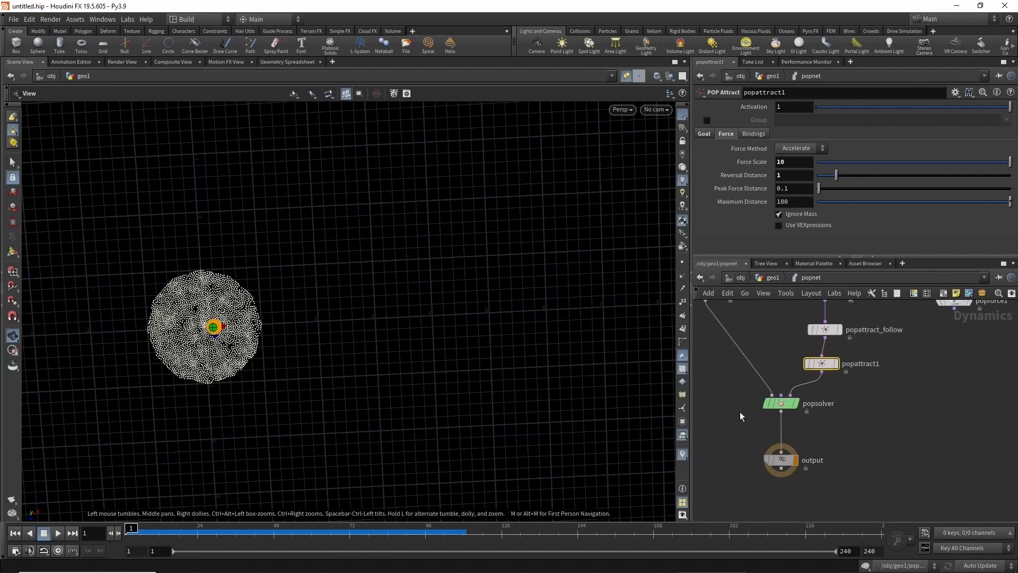
left_click_drag(742, 390, 807, 475)
left_click_drag(777, 407, 781, 469)
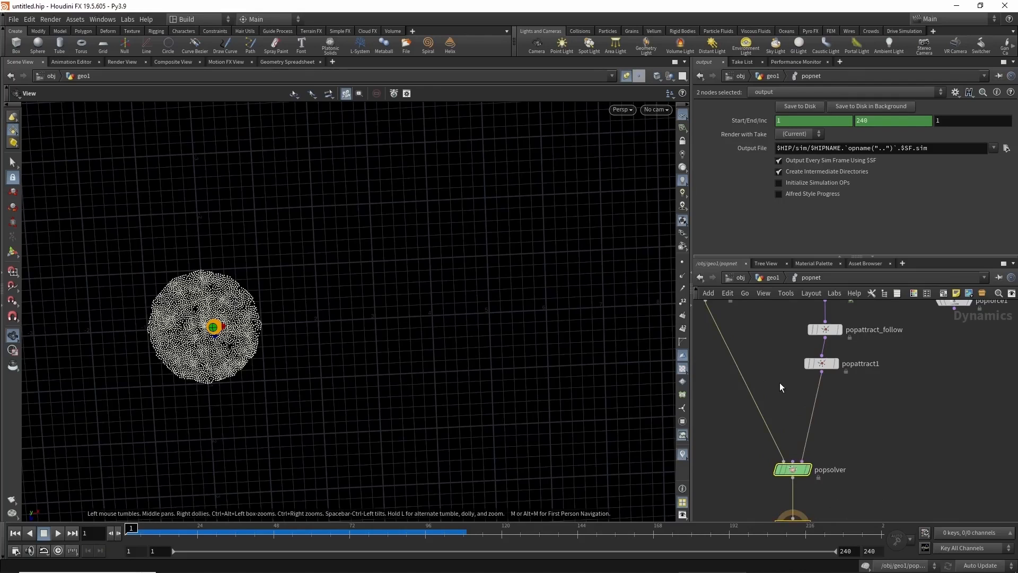
Insert a POP Interact node between popattract1 and popsolver
key("Tab")
type("popi")
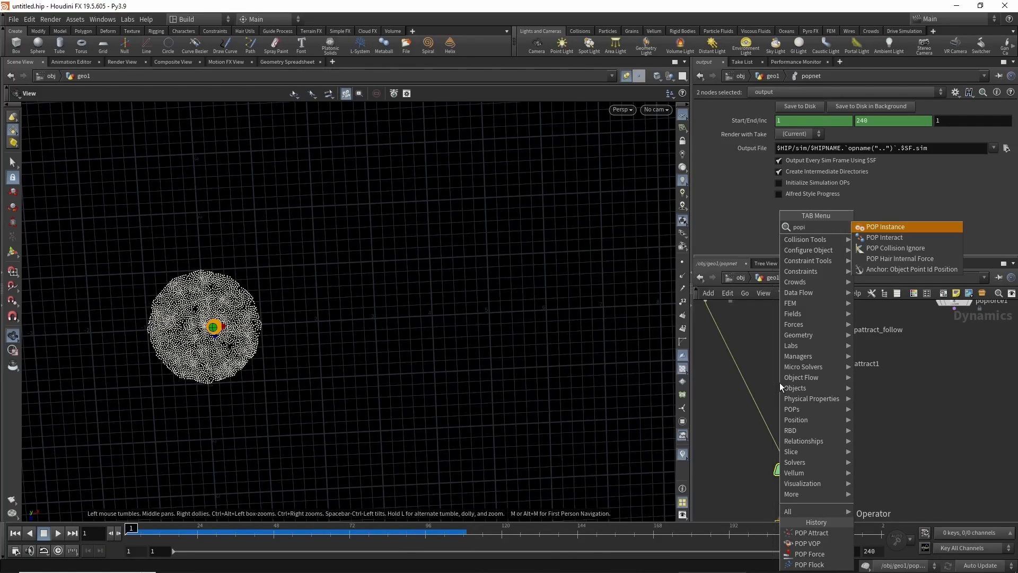
key("Down")
key("Return")
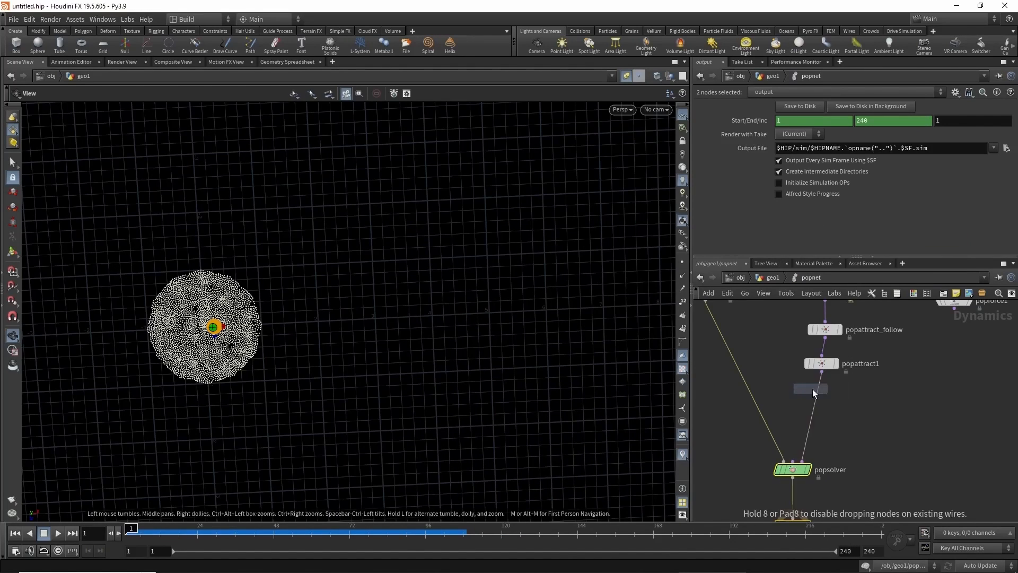
left_click(816, 397)
left_click_drag(818, 401, 833, 411)
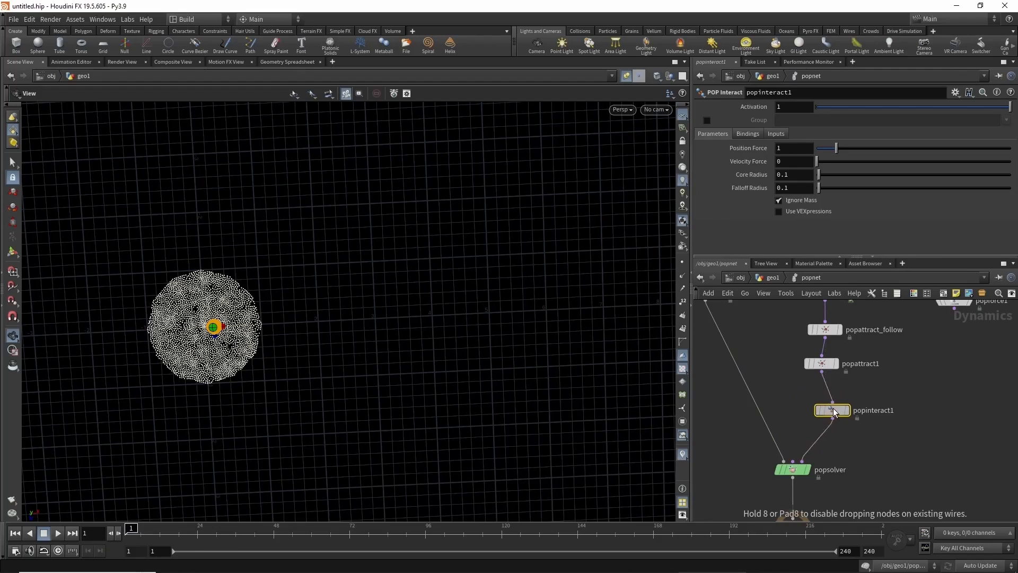
Align popinteract1 below popattract1 and preview the simulation with the particle interaction included
middle_click_drag(799, 386, 794, 393)
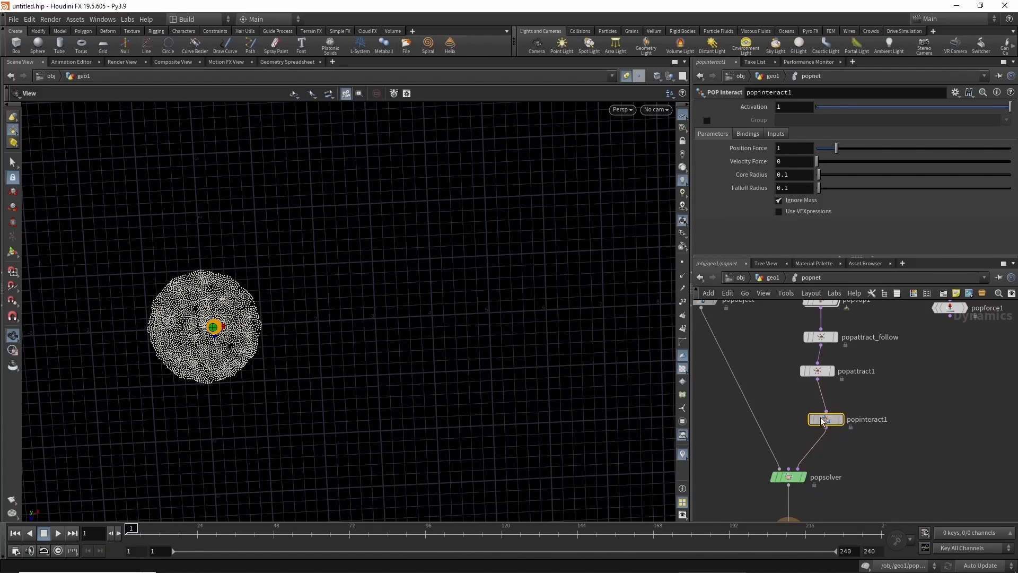
left_click_drag(822, 422, 818, 414)
left_click_drag(186, 526, 299, 528)
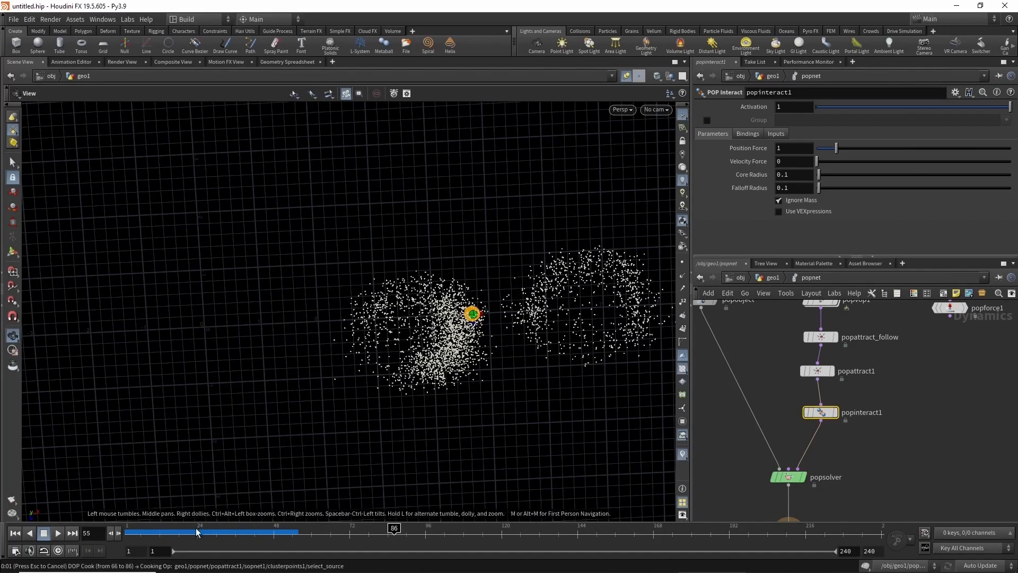
left_click_drag(217, 527, 129, 527)
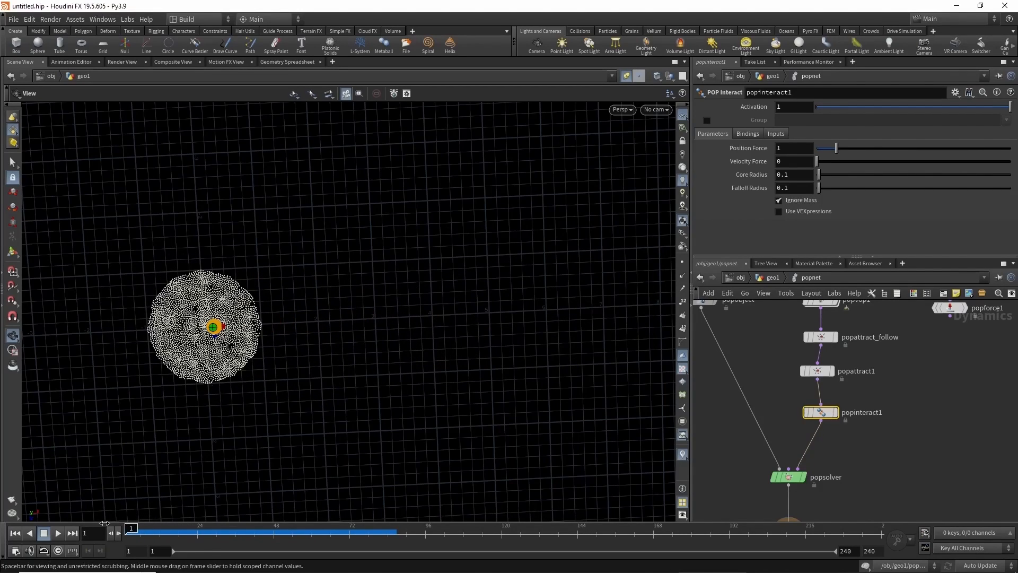
Set popattract1's number of clusters to 1, align the node in the chain, and play back the simulation
middle_click_drag(784, 370, 780, 392)
left_click(813, 393)
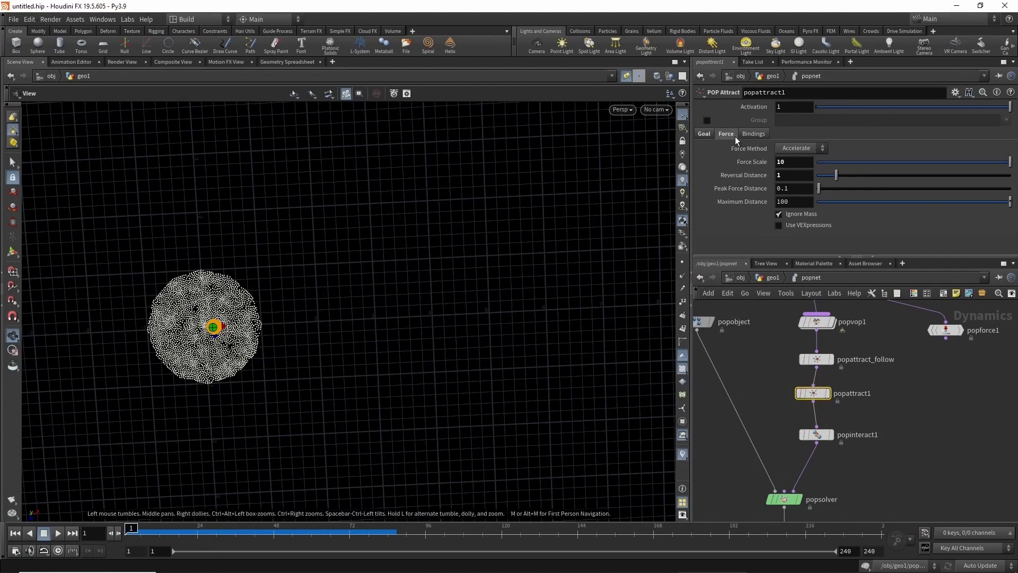
scroll(781, 399, "up", 1)
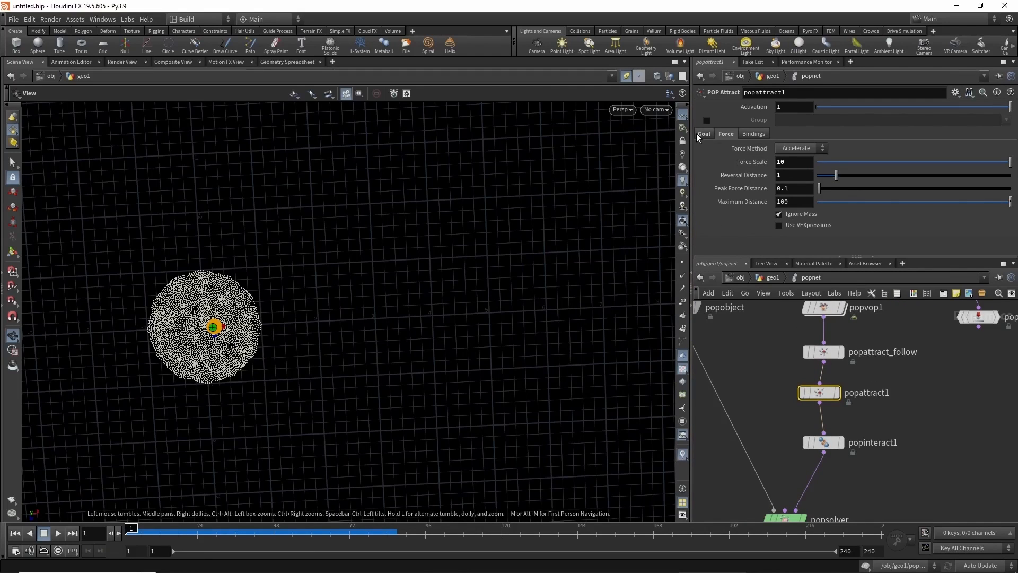
left_click(705, 134)
left_click_drag(833, 216, 823, 217)
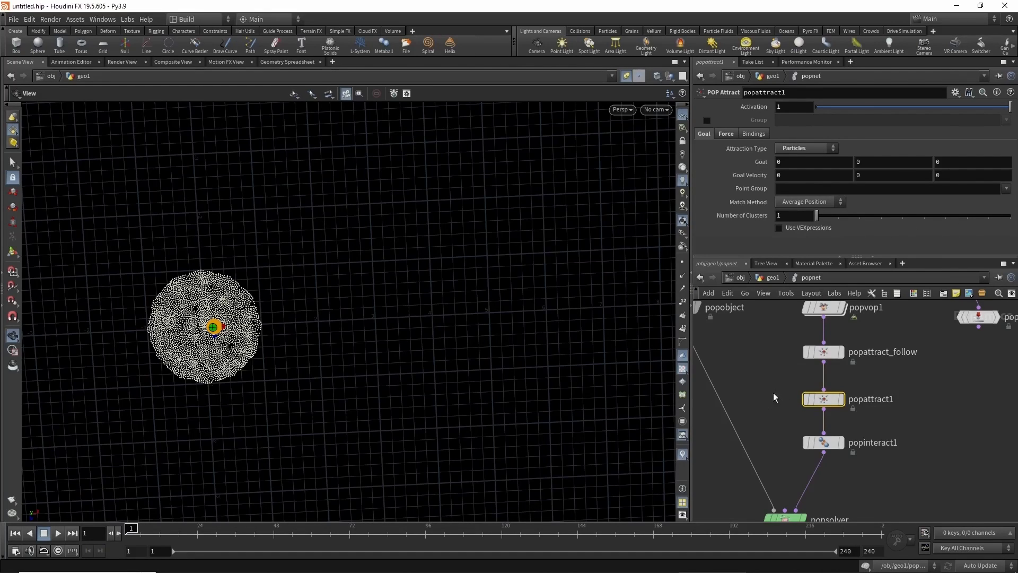
left_click(57, 534)
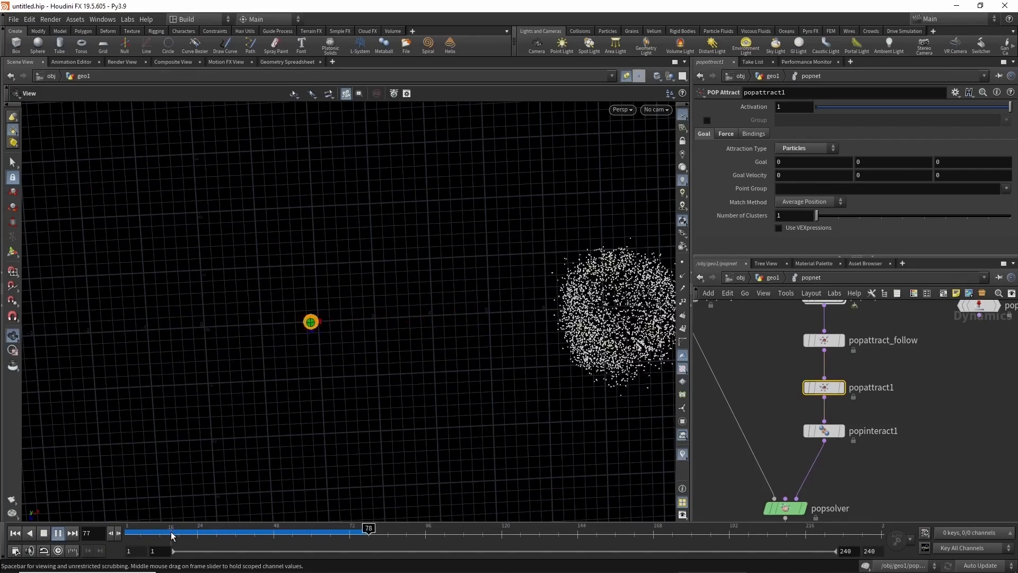
left_click_drag(169, 532, 126, 533)
Set popinteract1's position force to 3 and preview how the particles spread apart
left_click_drag(774, 412, 821, 454)
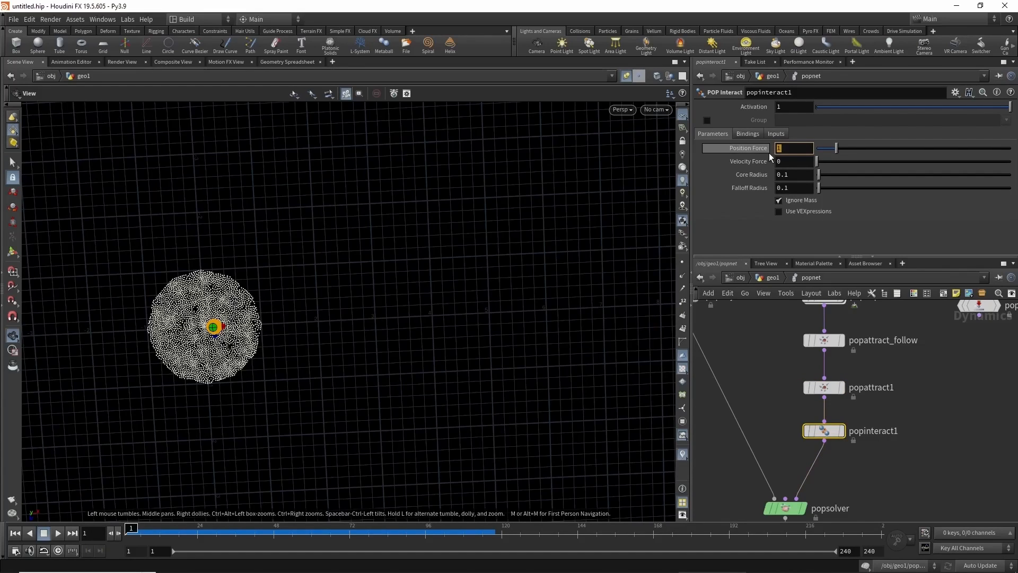
key("Return")
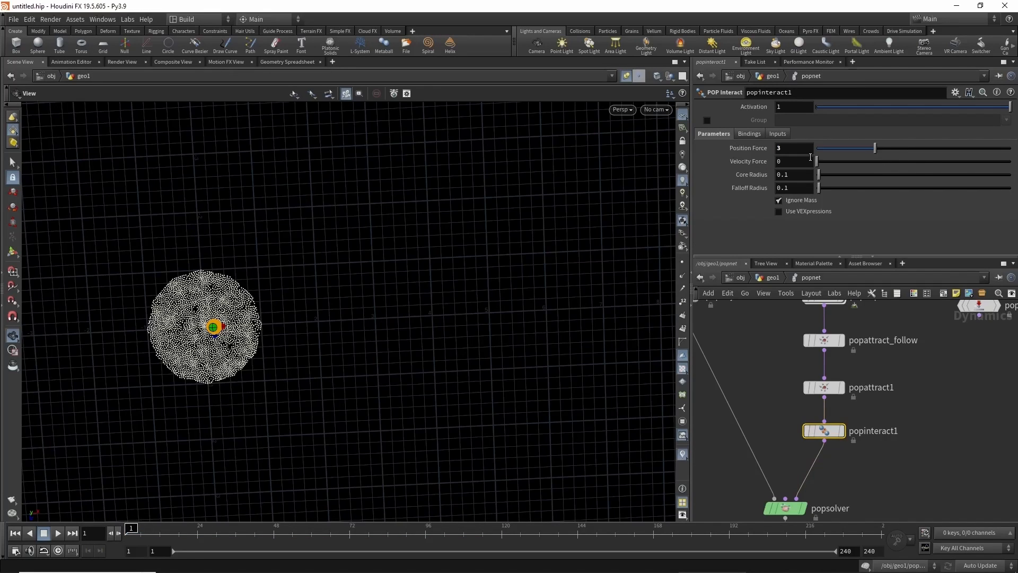
left_click_drag(159, 538, 213, 522)
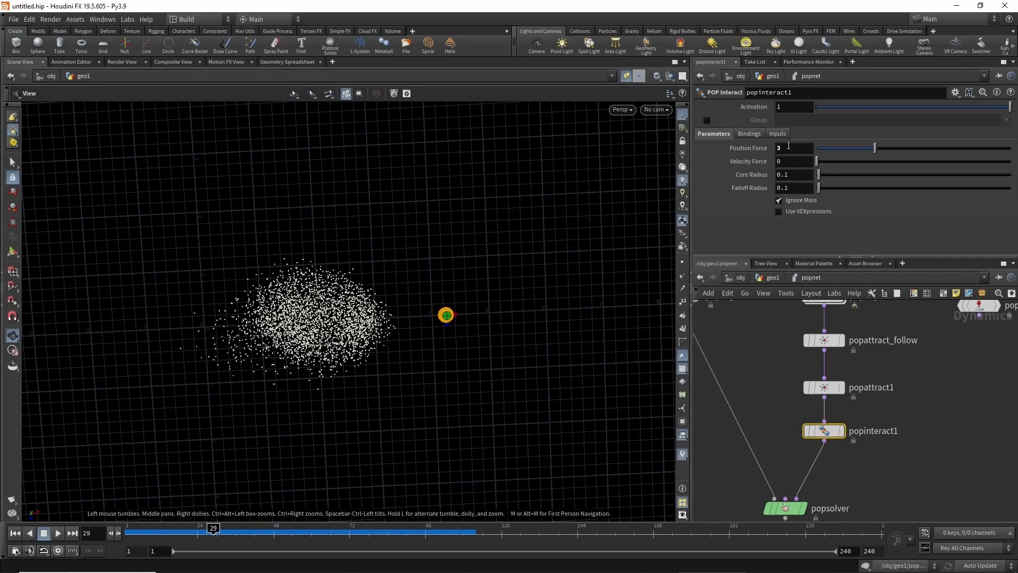
Set popinteract1's position force to 2 and preview the particle motion over the early frames
type("2")
key("Return")
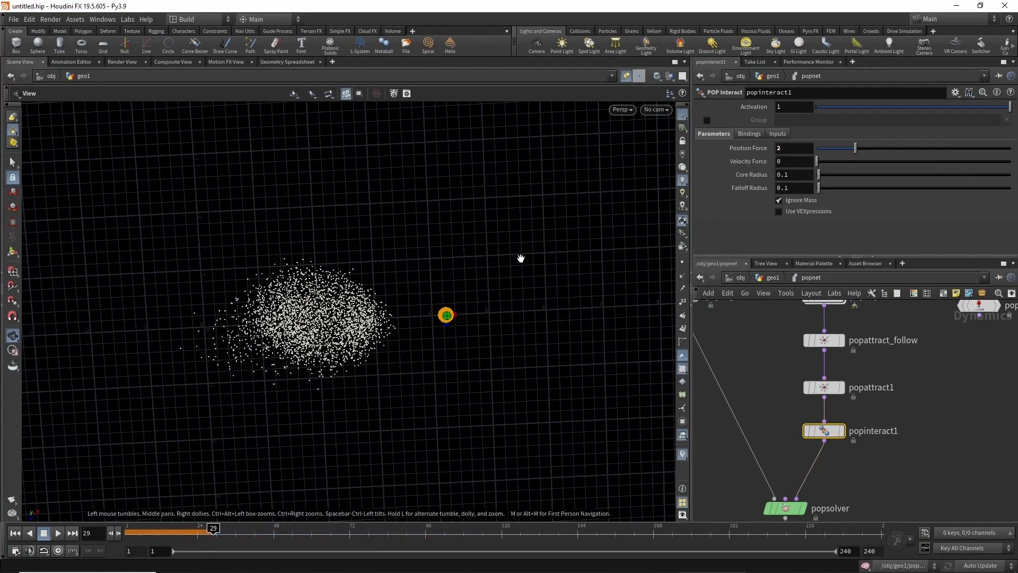
left_click(123, 533)
mouse_move(123, 533)
left_mouse_down()
mouse_move(290, 529)
mouse_move(130, 529)
mouse_move(141, 529)
left_mouse_up()
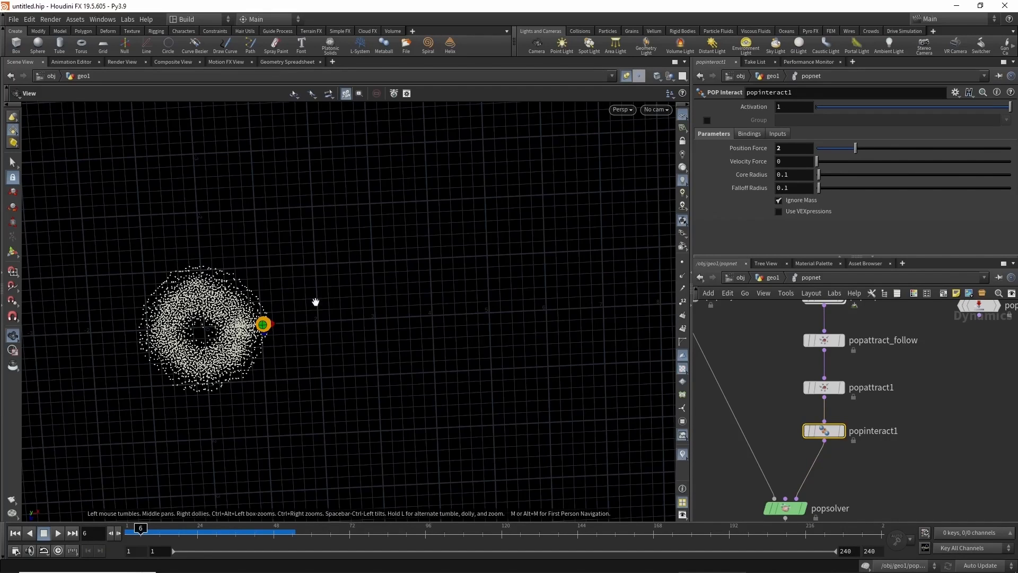
left_click_drag(132, 537, 103, 530)
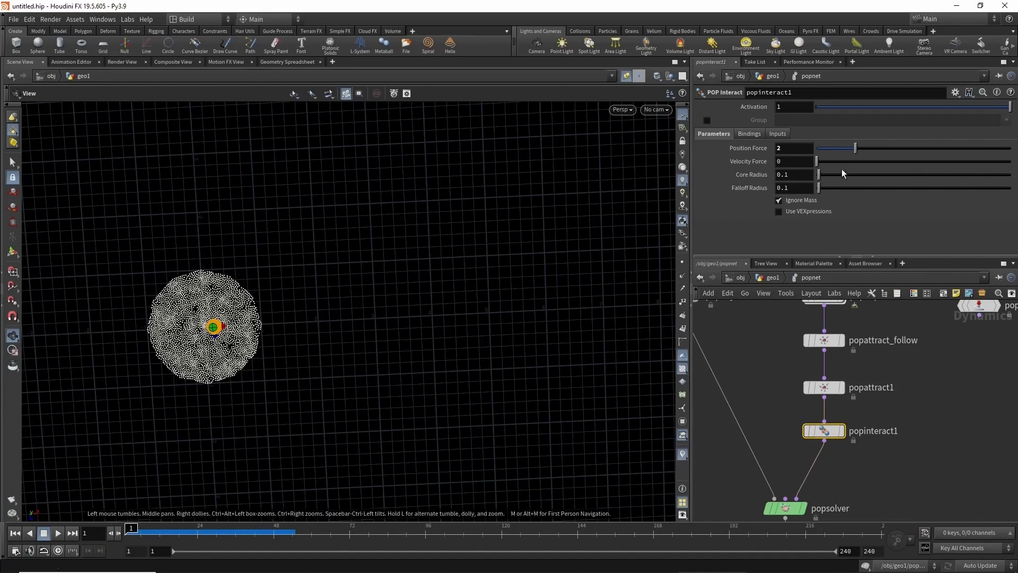
Raise popinteract1's velocity force to 1.15, previewing the simulation while tuning the value
left_click_drag(847, 162, 859, 162)
left_click_drag(131, 533, 197, 528)
left_click_drag(859, 162, 844, 161)
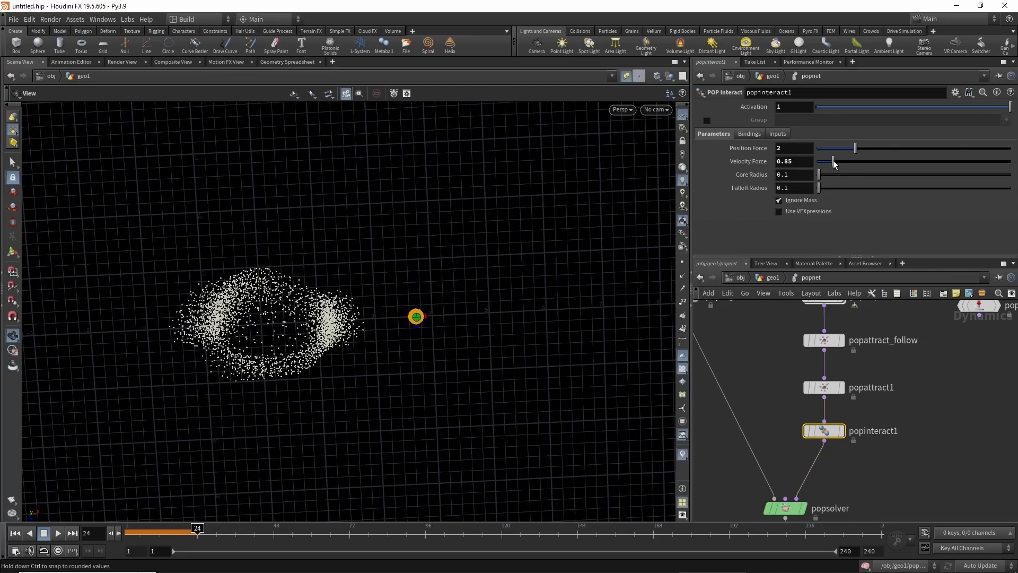
left_click_drag(837, 160, 839, 162)
left_click_drag(177, 528, 137, 486)
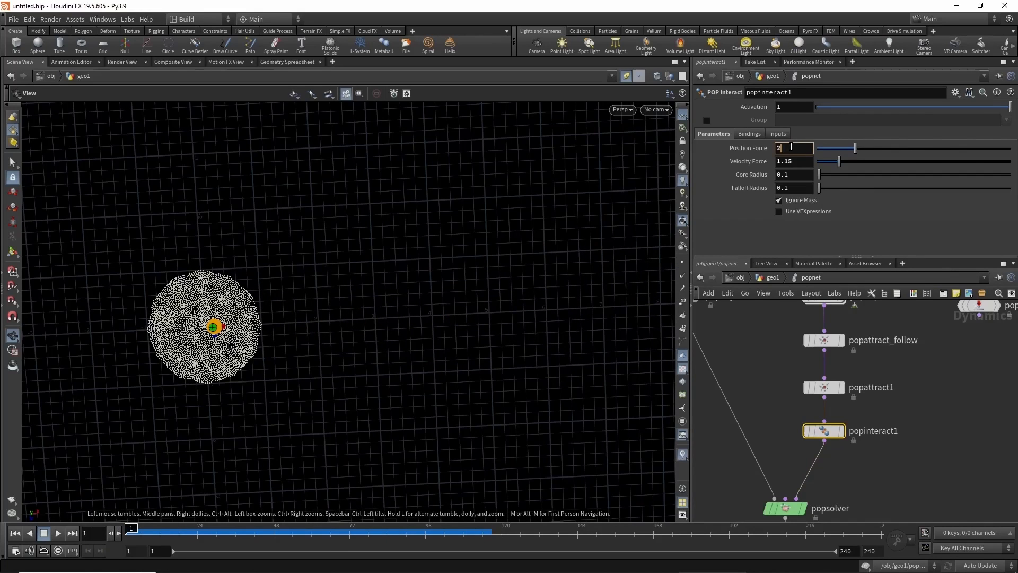
Set popinteract1's position force to 3 and falloff radius to 0.2, previewing the simulation after each change
key("Return")
left_click_drag(147, 527, 191, 528)
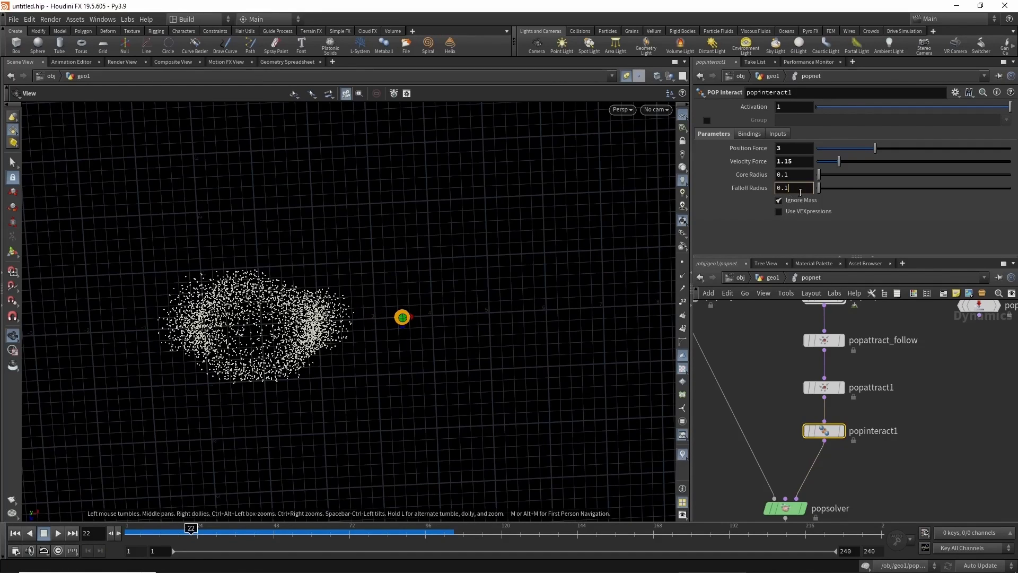
key("Return")
left_click_drag(184, 527, 295, 504)
left_click_drag(326, 500, 127, 542)
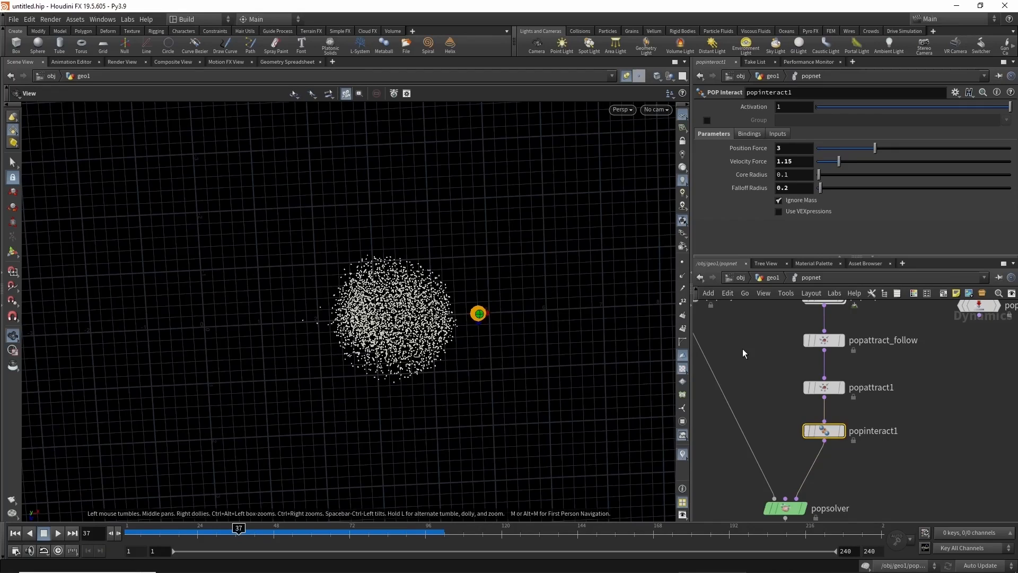
Set the reversal distance in popattract1's force settings to 1.5 and preview the simulation
left_click(812, 386)
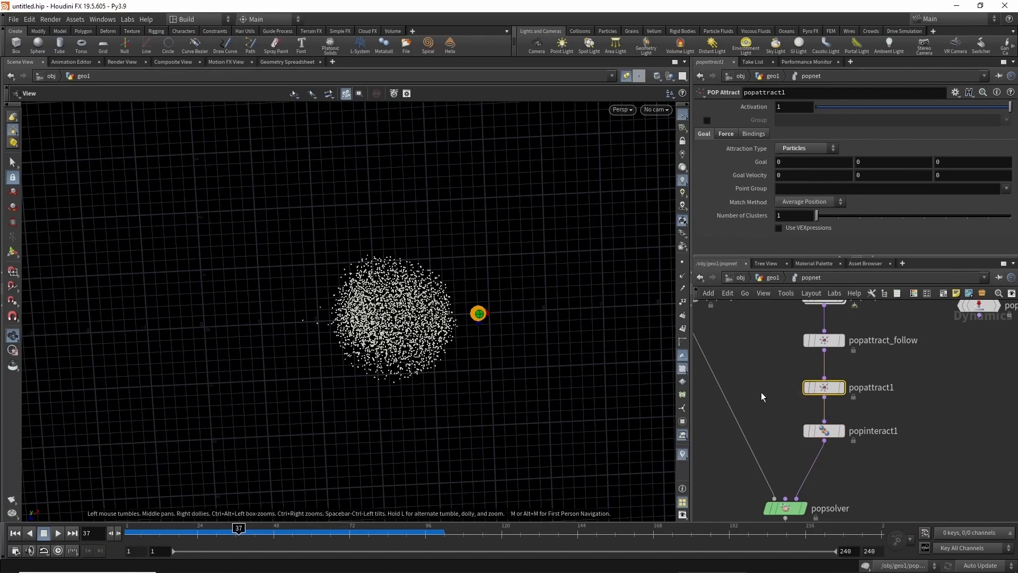
left_click(725, 135)
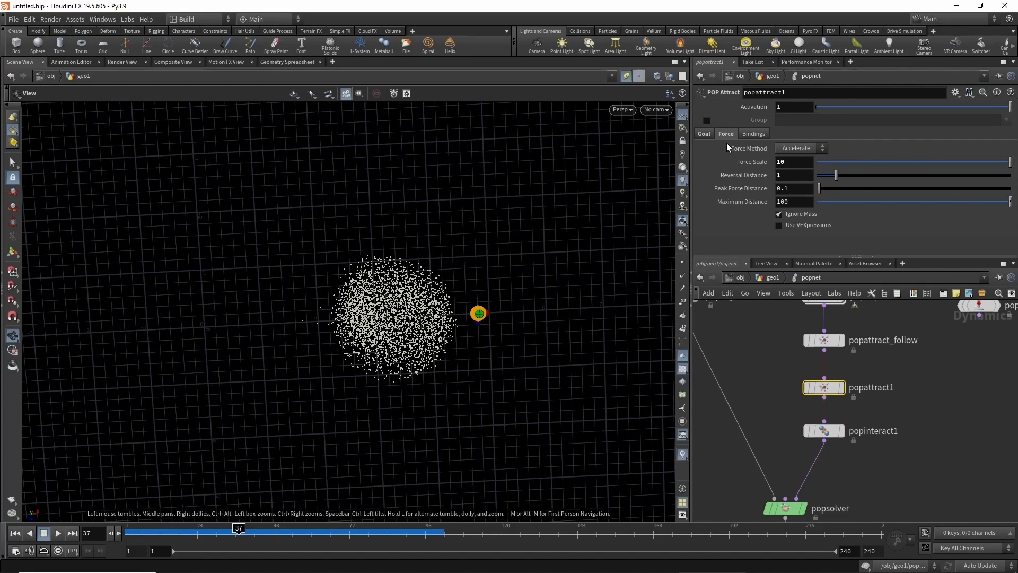
mouse_move(750, 181)
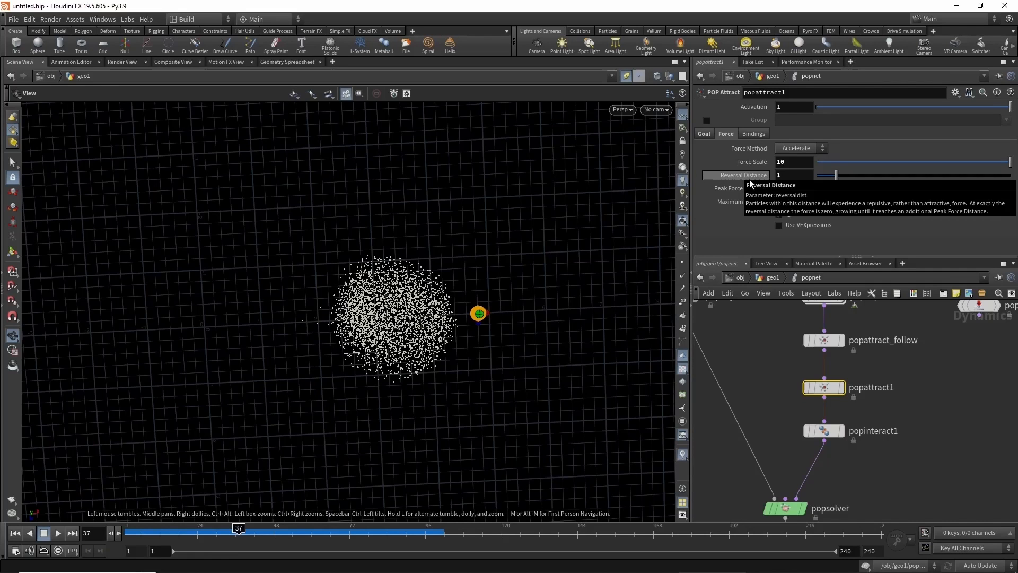
left_click_drag(194, 530, 163, 541)
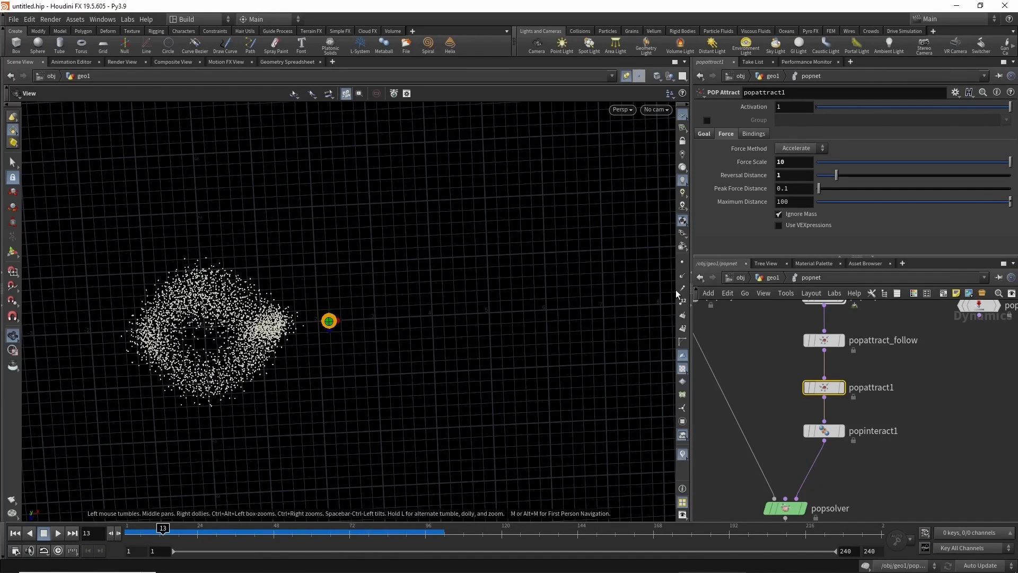
left_click_drag(163, 532, 294, 489)
left_click_drag(854, 175, 850, 175)
left_click(813, 176)
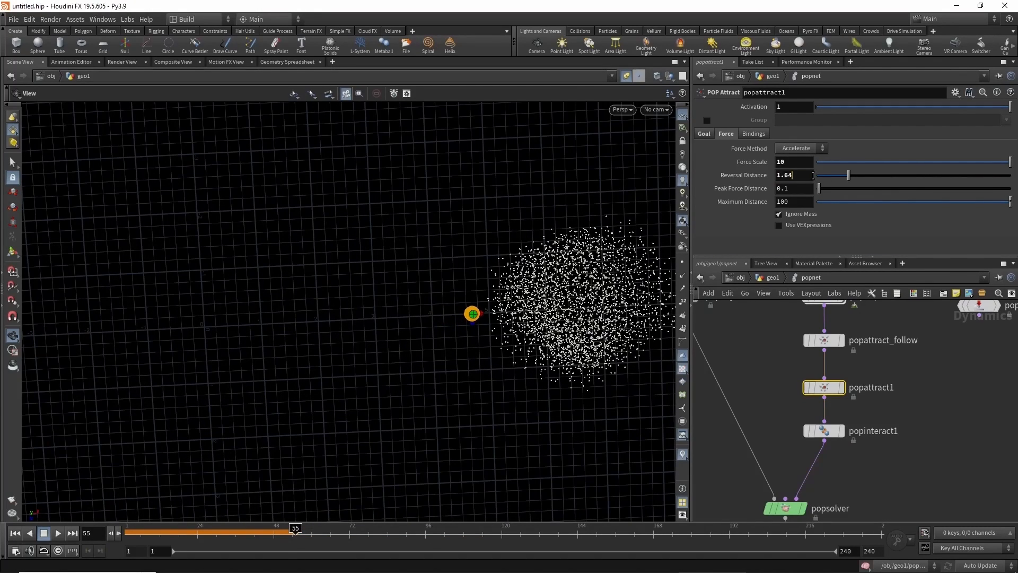
type("5")
key("Return")
mouse_move(207, 531)
left_mouse_down()
mouse_move(135, 530)
mouse_move(295, 528)
mouse_move(142, 529)
mouse_move(260, 529)
mouse_move(190, 539)
left_mouse_up()
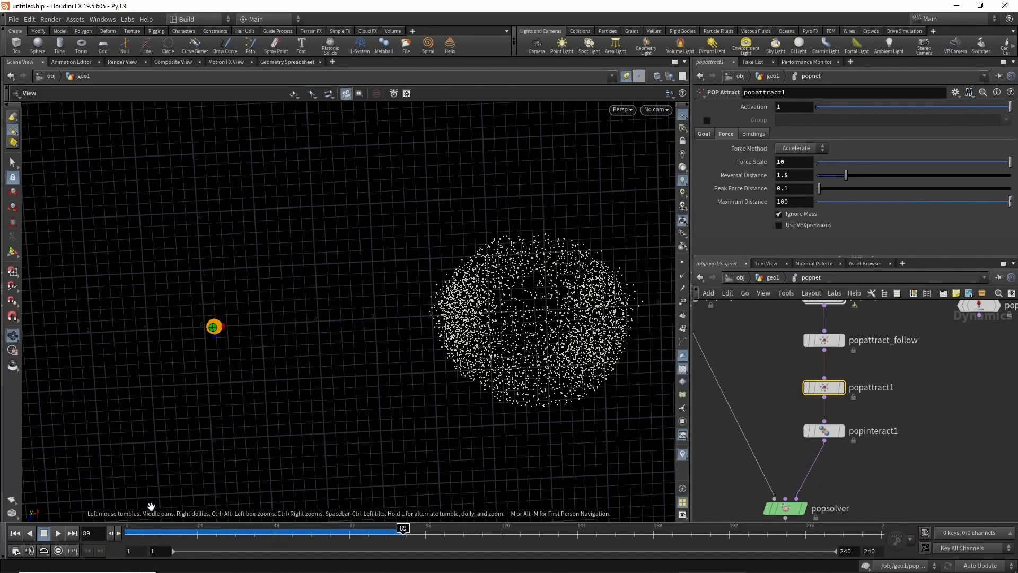
Set popattract1's force scale to 5 and scrub through the simulation from the first frame
left_click(119, 532)
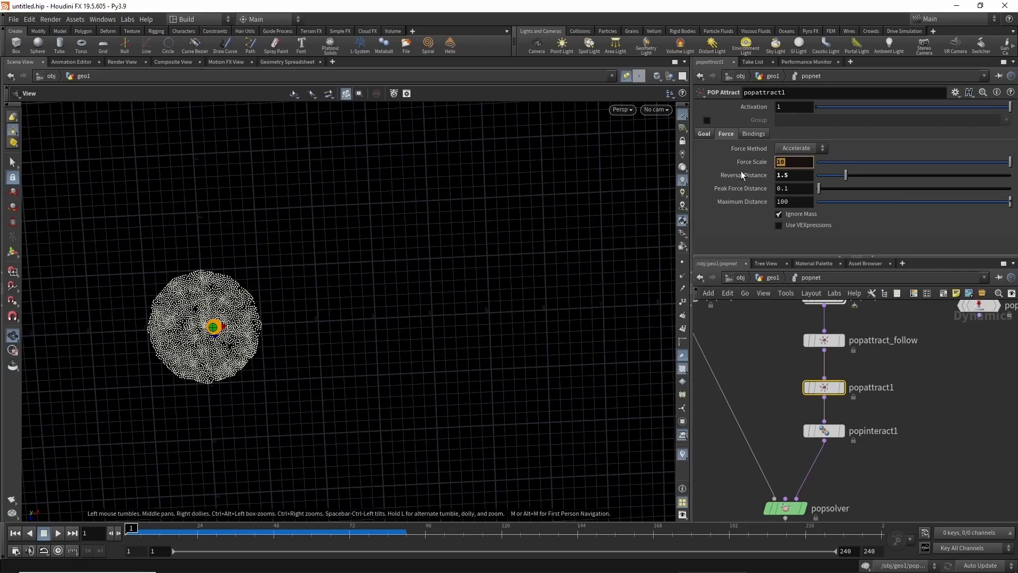
type("5")
key("Return")
left_click_drag(128, 529, 469, 470)
left_click_drag(270, 541, 477, 505)
left_click_drag(211, 531, 179, 531)
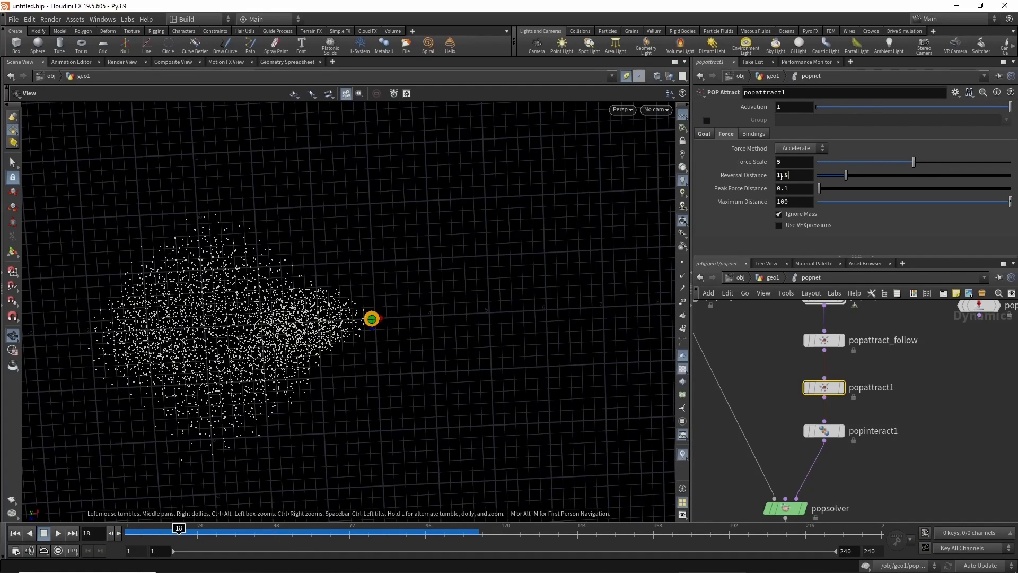
Set popattract1's reversal distance to 2 and inspect the flock's motion from an angled view
type("2")
key("Return")
left_click_drag(152, 535, 344, 512)
left_click_drag(182, 535, 290, 398)
left_click_drag(163, 540, 397, 477)
left_click(130, 529)
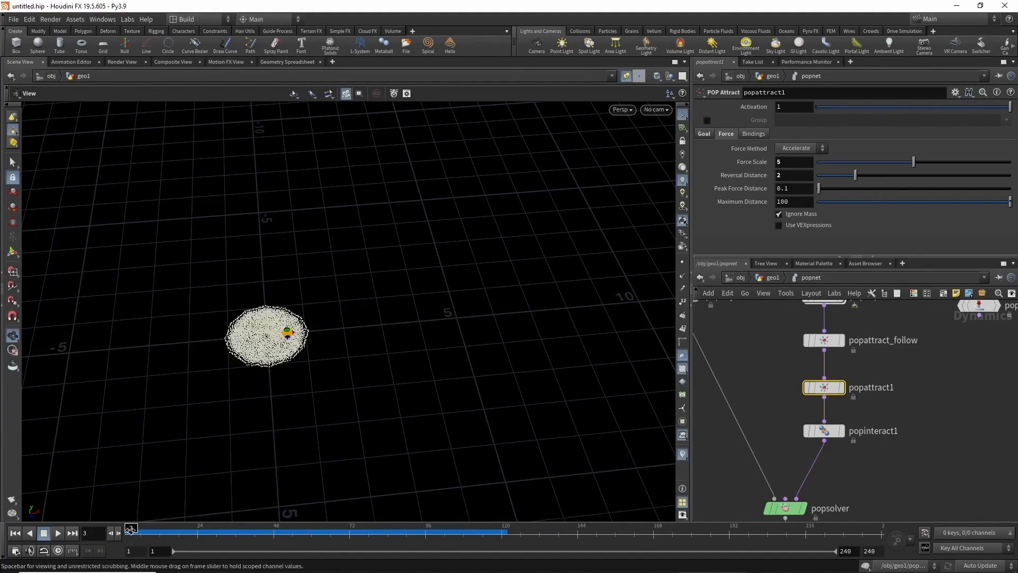
Set popattract1's number of clusters to 2, play back the simulation, and return to the first frame
left_click(705, 134)
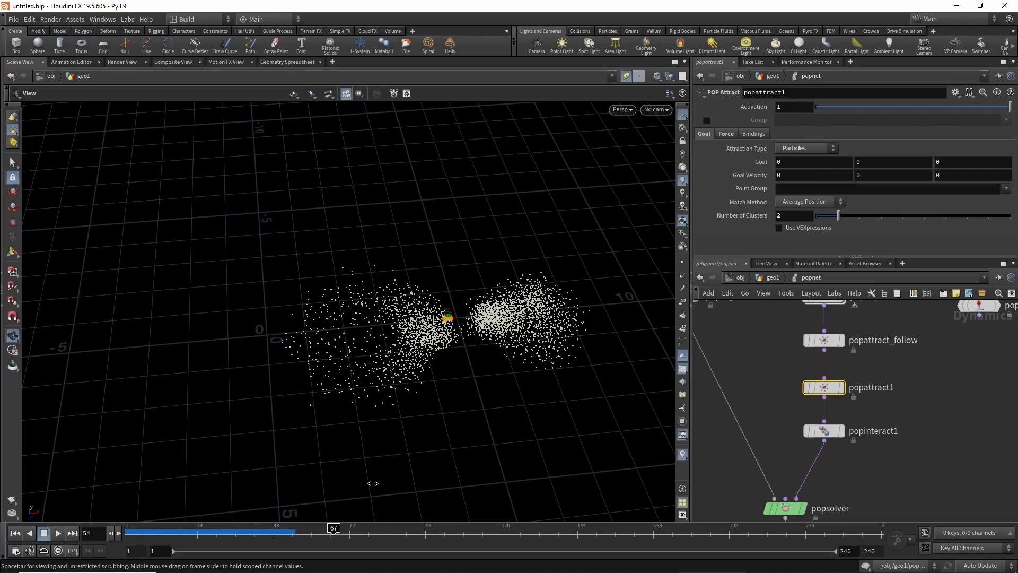
left_click_drag(246, 529, 204, 530)
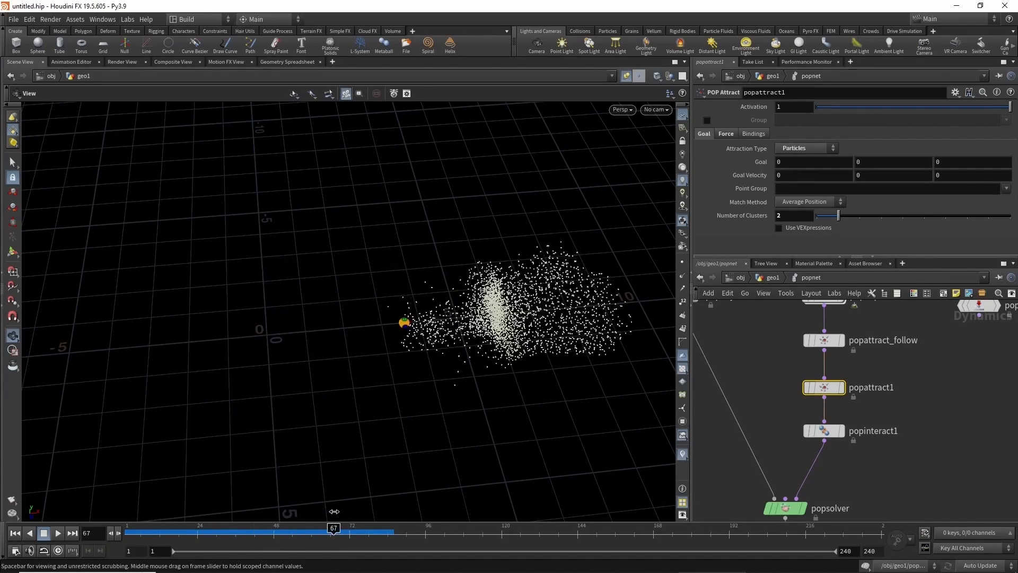
mouse_move(404, 417)
left_mouse_down()
mouse_move(420, 387)
mouse_move(408, 403)
left_mouse_up()
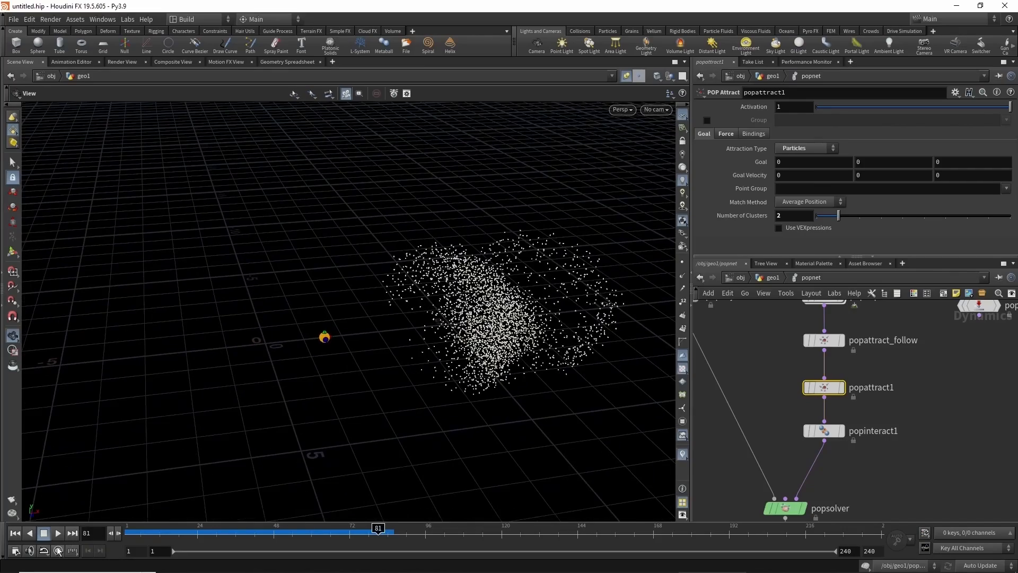
left_click(59, 532)
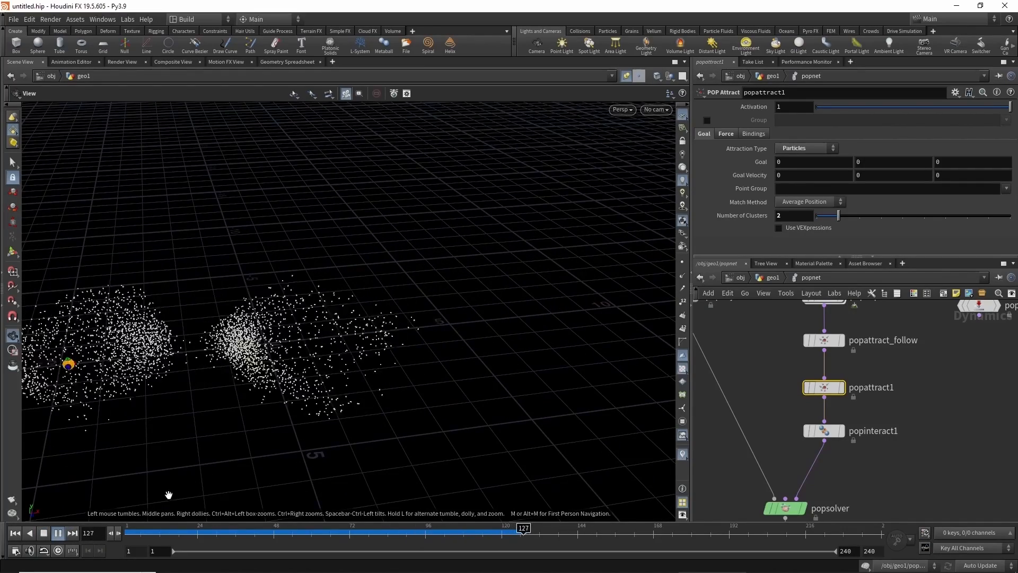
middle_click_drag(222, 432, 361, 404)
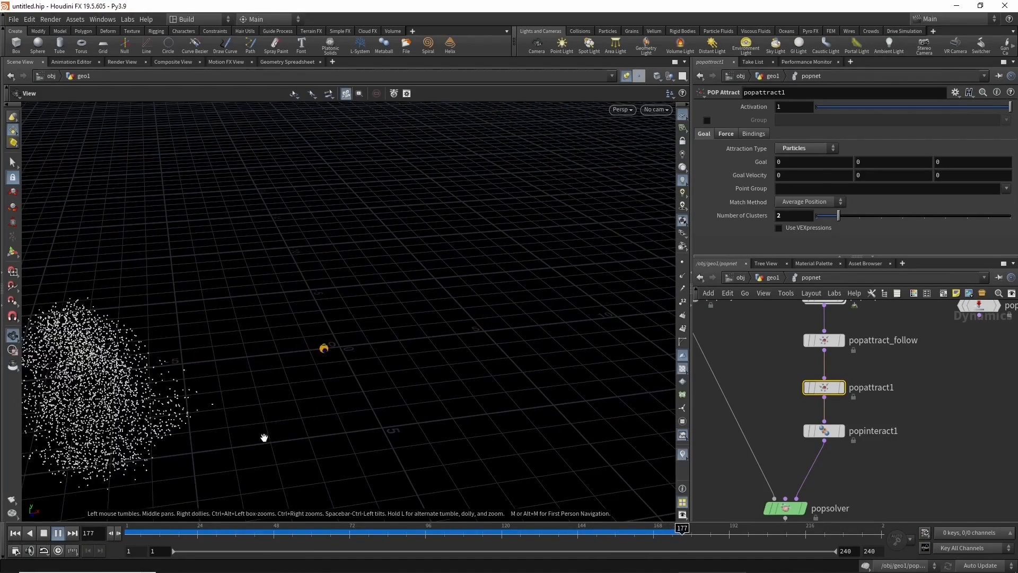
left_click_drag(145, 532, 58, 550)
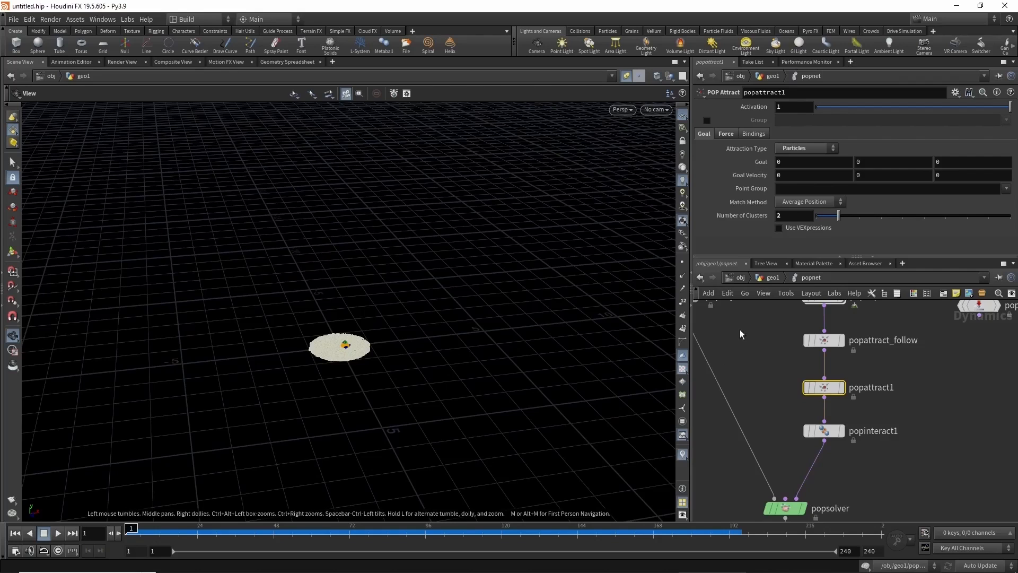
Set popattract_follow's speed scale to 7 and play back the simulation, viewing the flock from above
left_click_drag(807, 348, 808, 349)
scroll(750, 342, "up", 2)
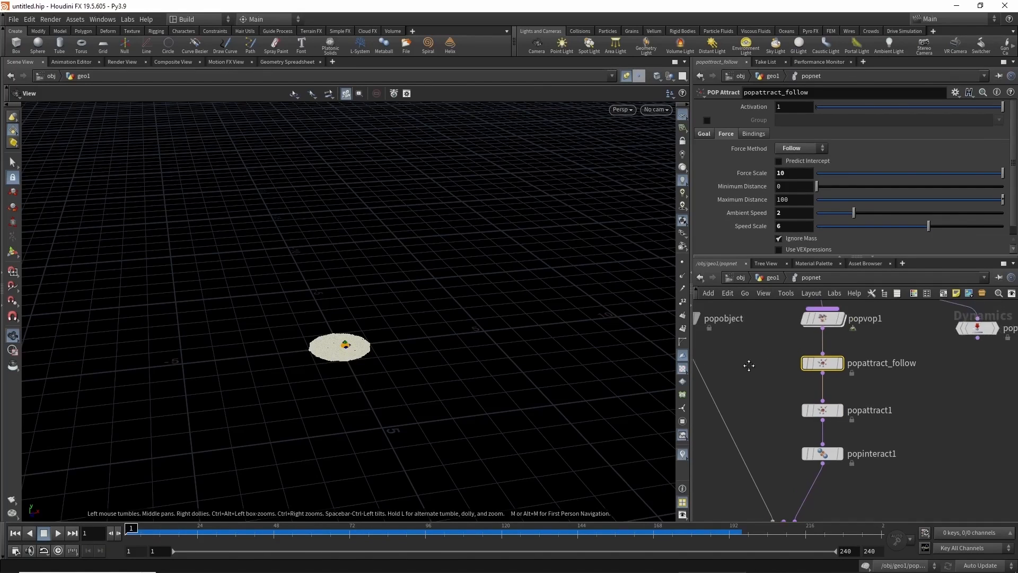
left_click(794, 226)
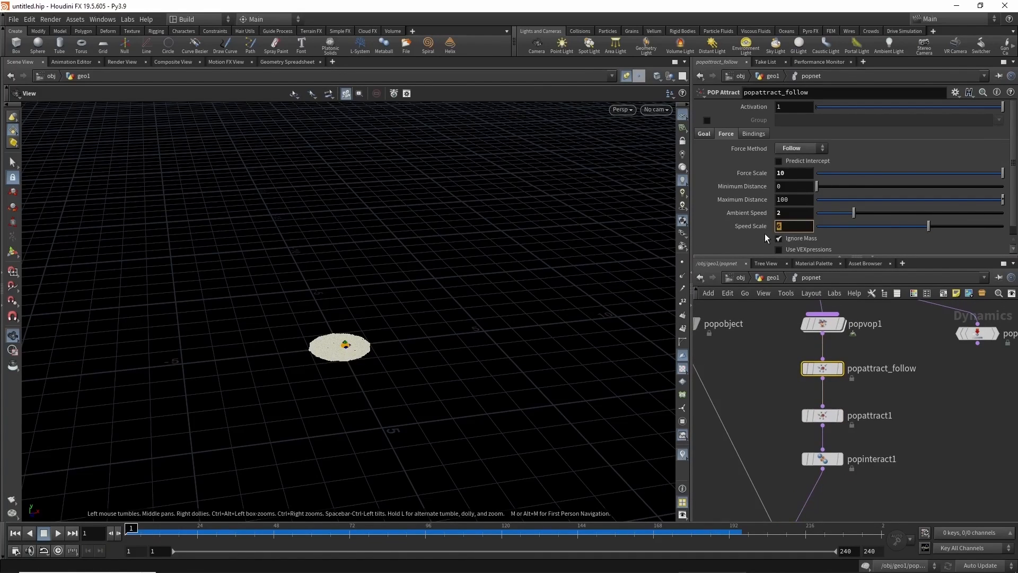
type("7")
key("Return")
left_click(58, 533)
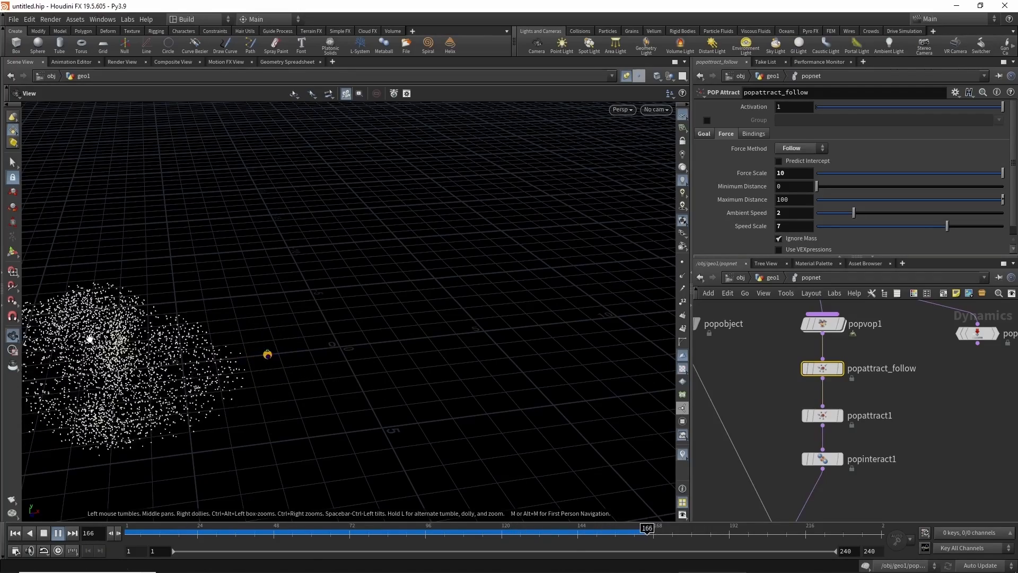
left_click_drag(123, 407, 114, 497)
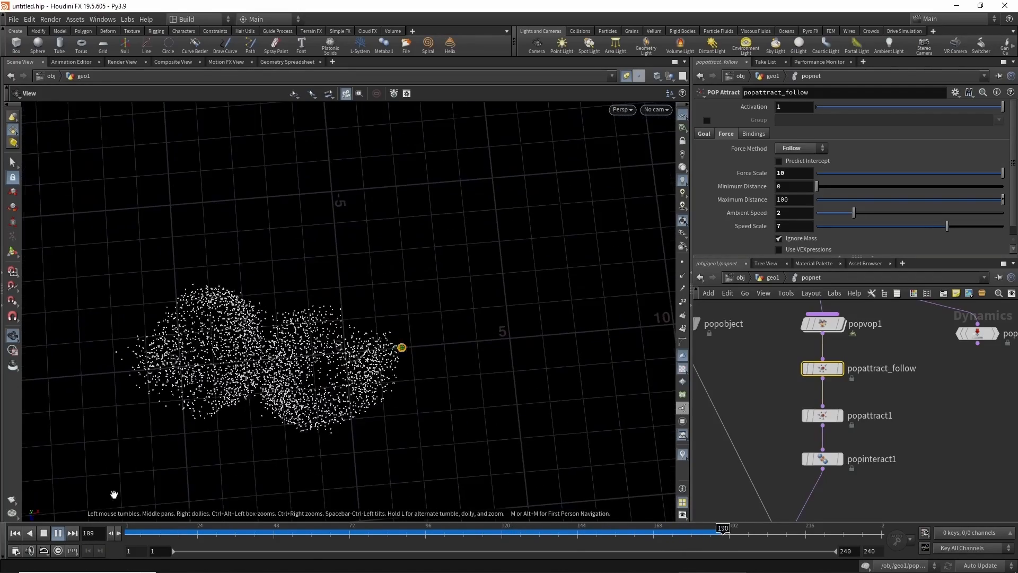
Set popattract_follow's ambient speed to 2.85 after trying 0.66 and 4.96, playing back the simulation for each value
left_click_drag(152, 530, 127, 529)
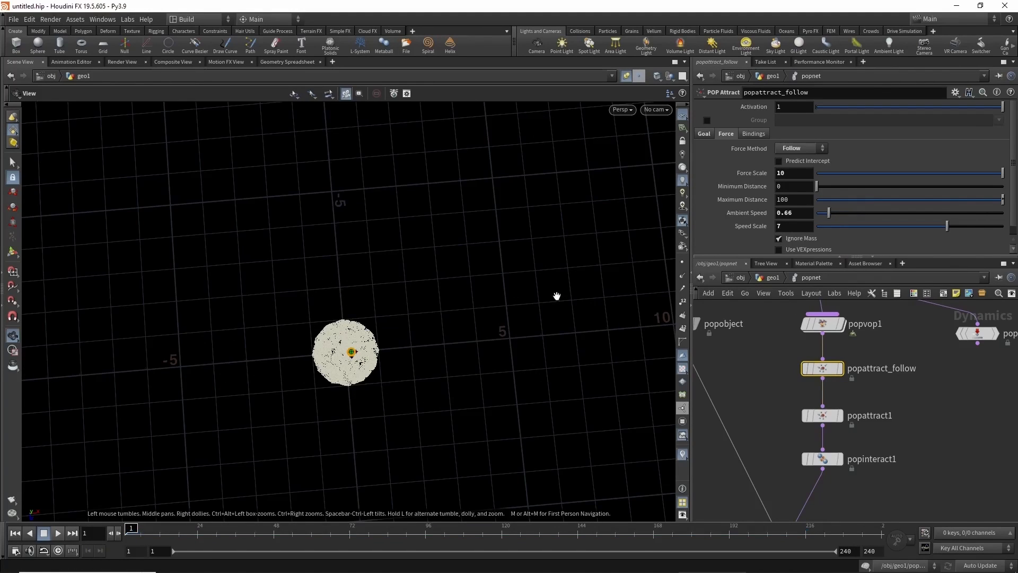
left_click(60, 534)
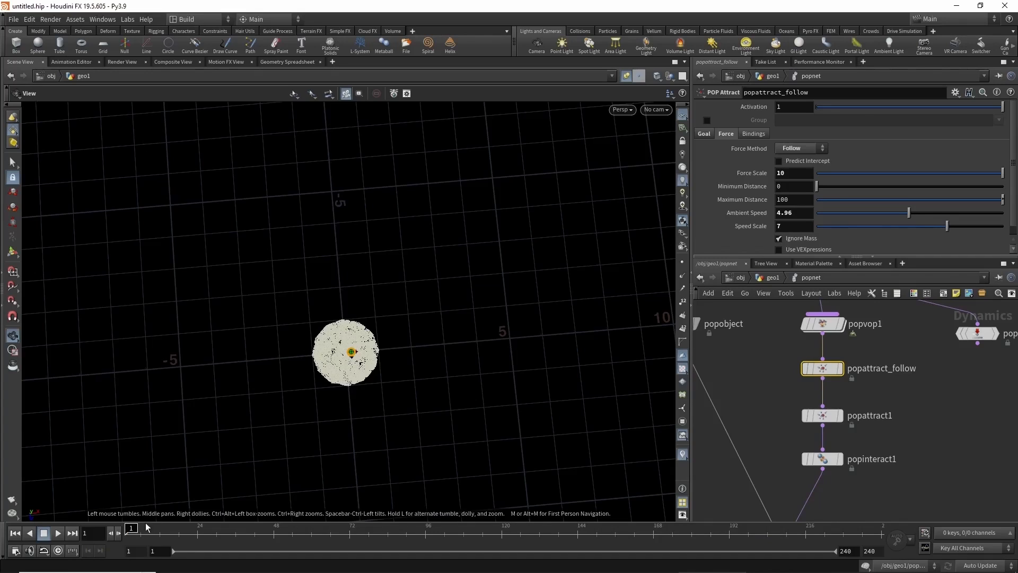
left_click(59, 533)
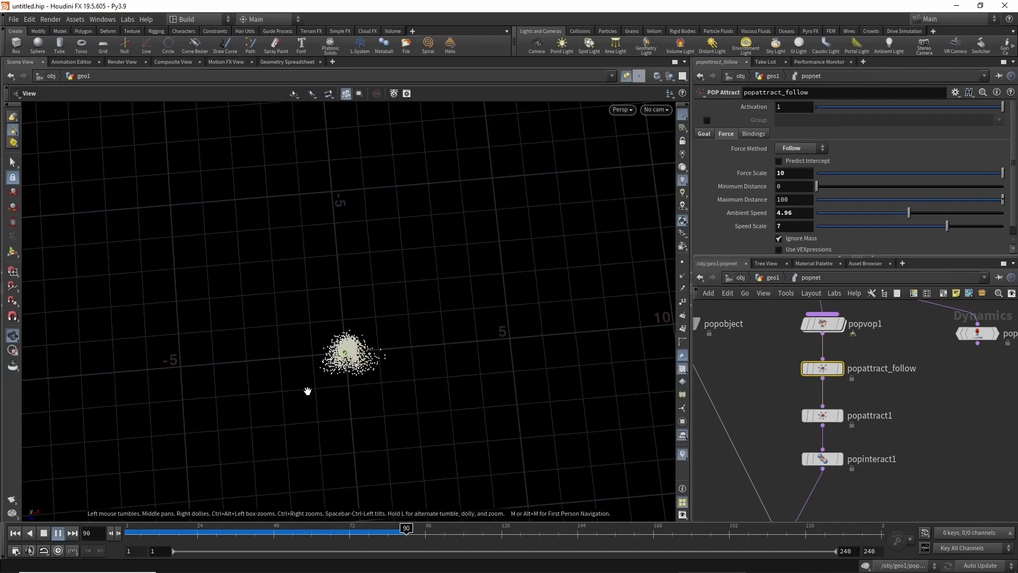
left_click_drag(315, 381, 203, 471)
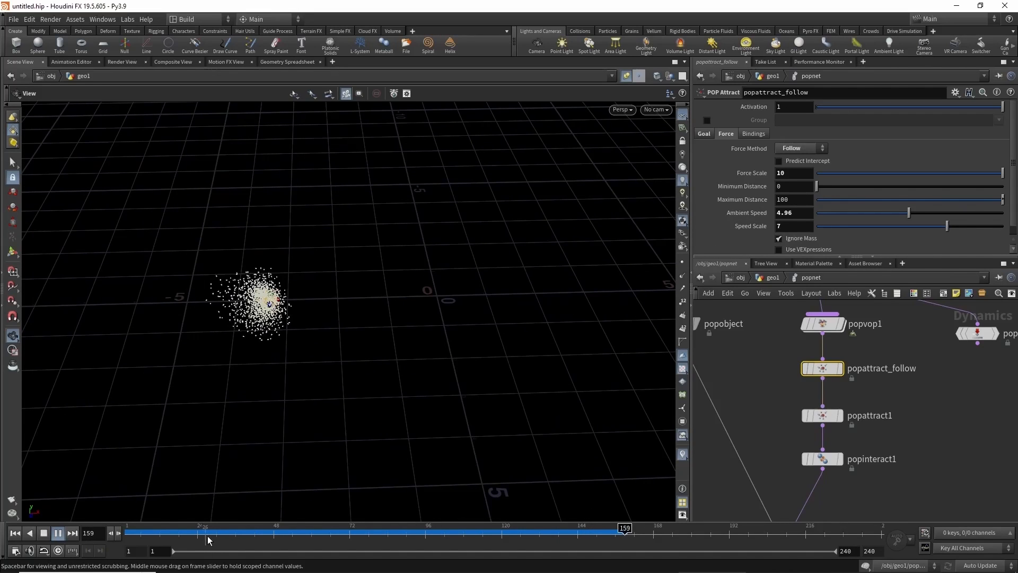
left_click_drag(368, 503, 125, 493)
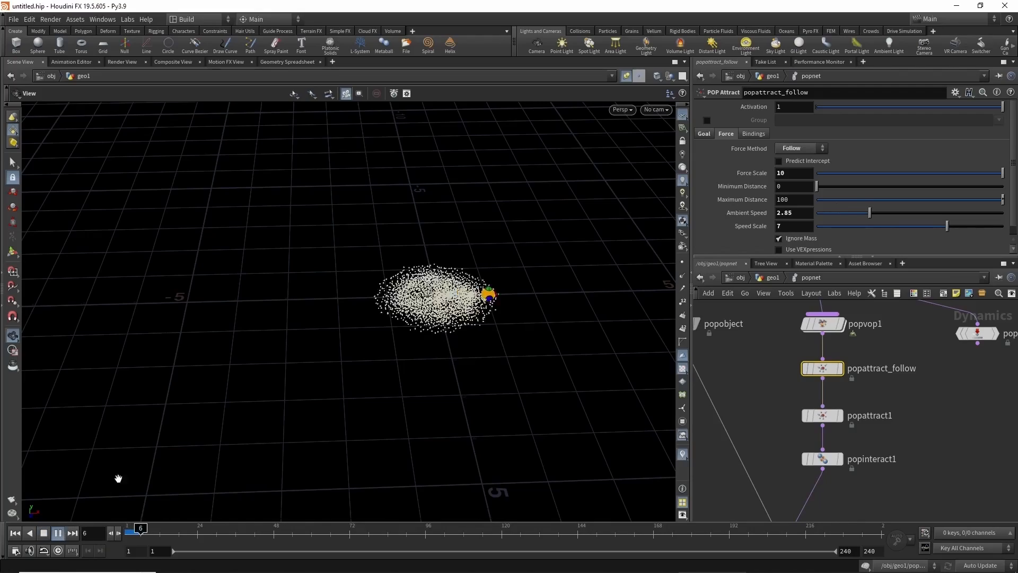
left_click_drag(484, 275, 445, 286)
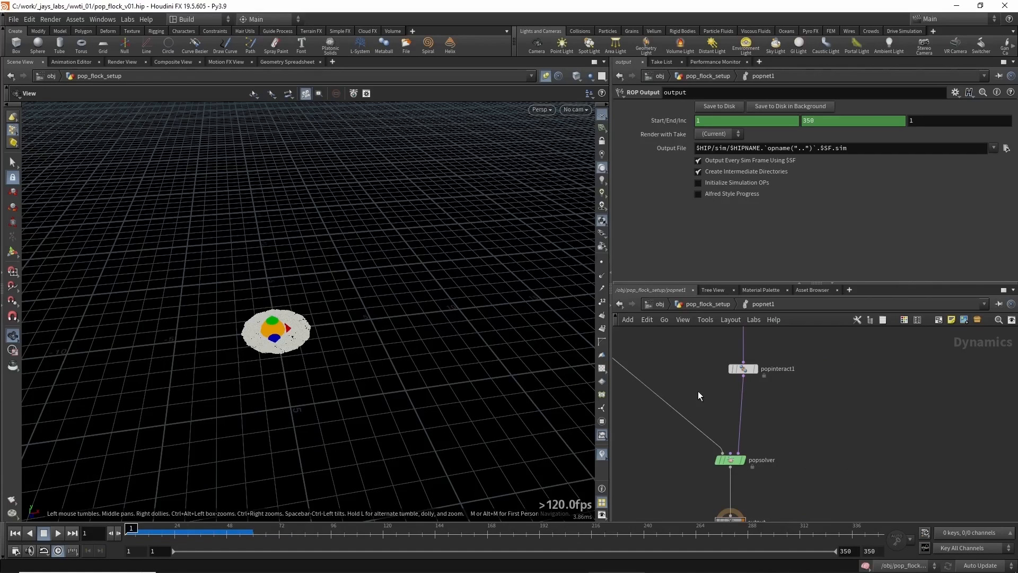
Insert a POP Drag node between popinteract1 and popsolver in the pop_flock_v01.hip setup
key("Tab")
type("drag")
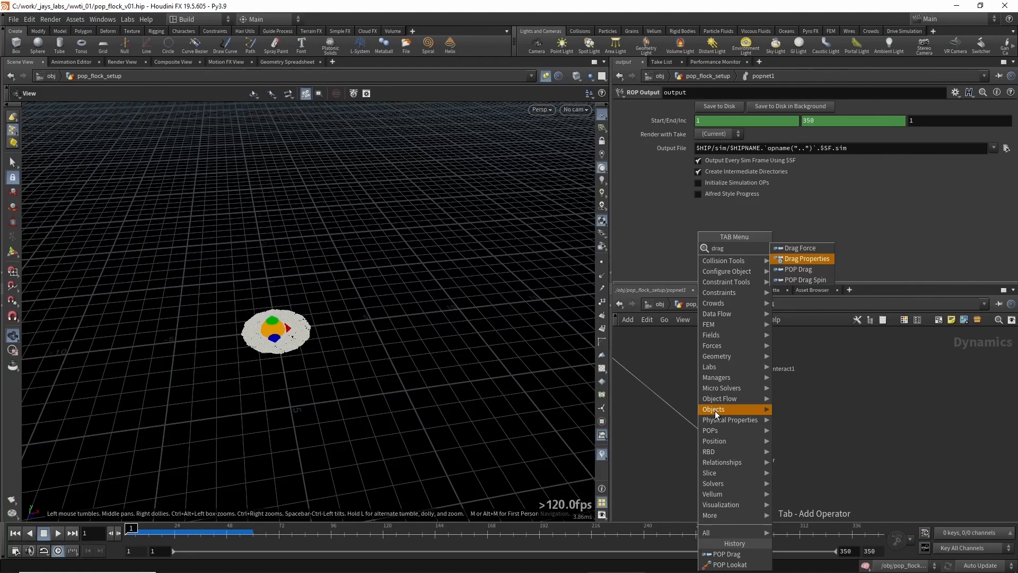
left_click(806, 280)
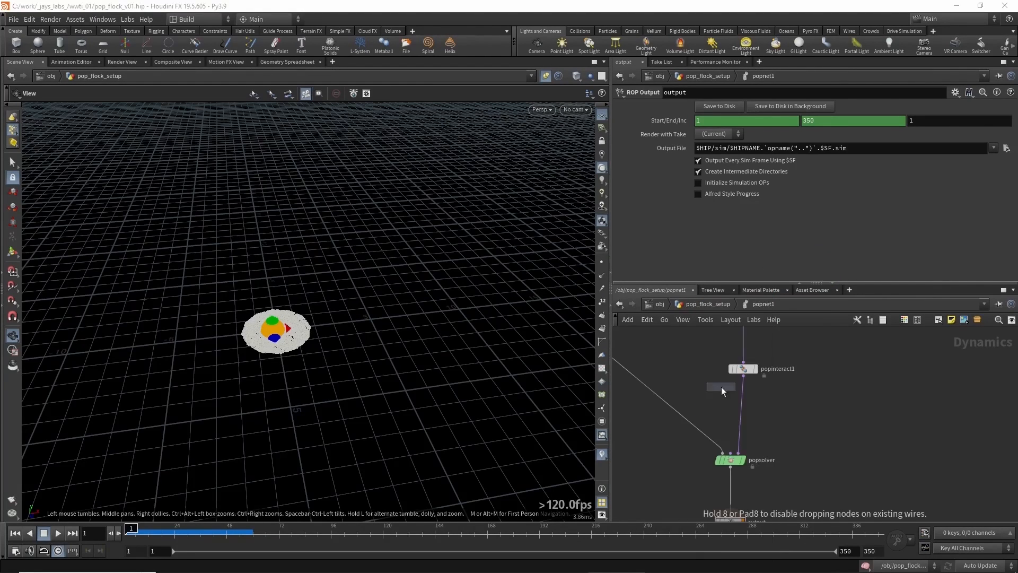
left_click(744, 419)
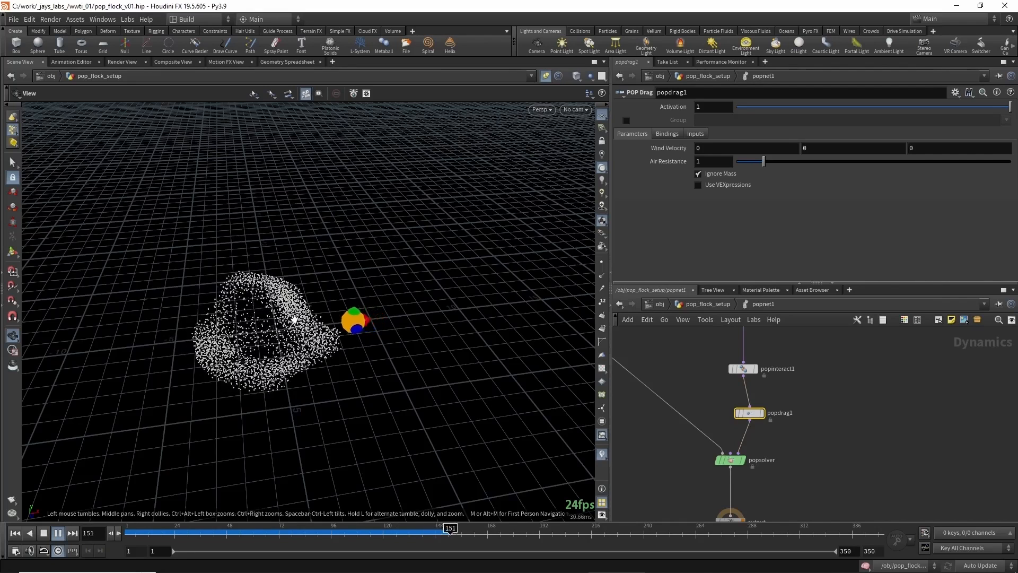
Enable VEXpressions on popdrag1 and enter the Air Resistance parameter's name, airresist, in the expression without its node path
key("ctrl+Up")
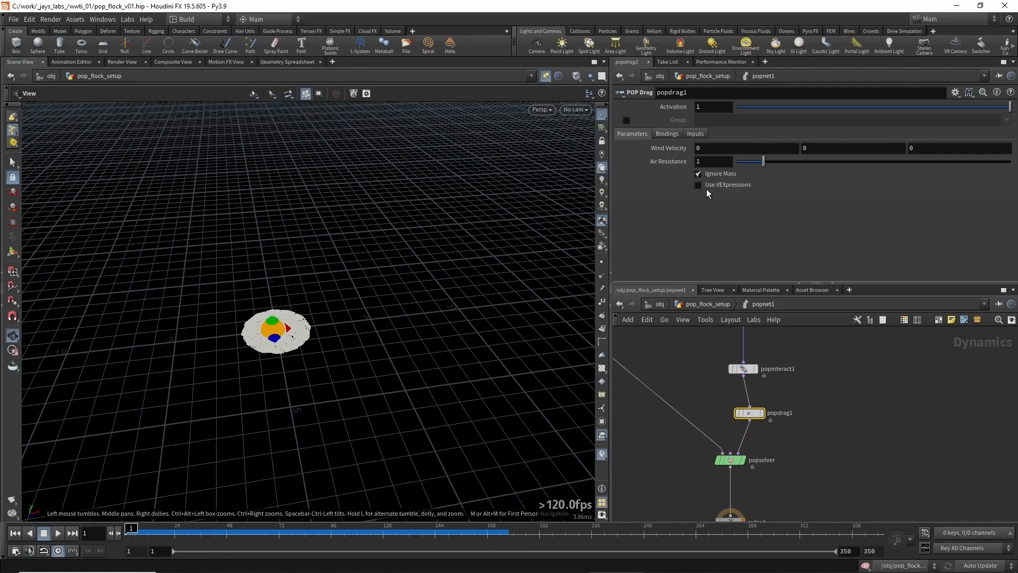
left_click(698, 185)
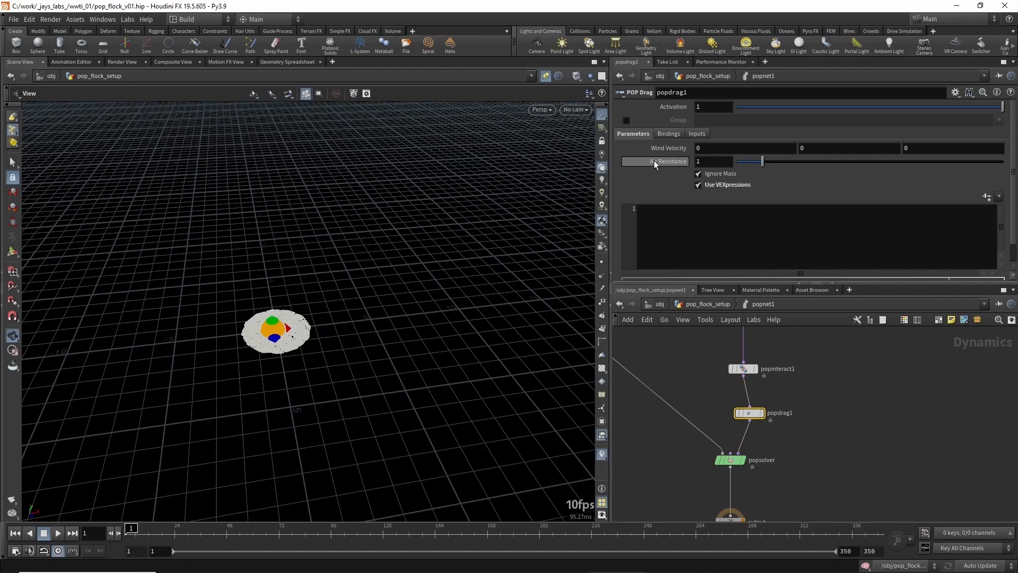
left_click_drag(647, 164, 686, 232)
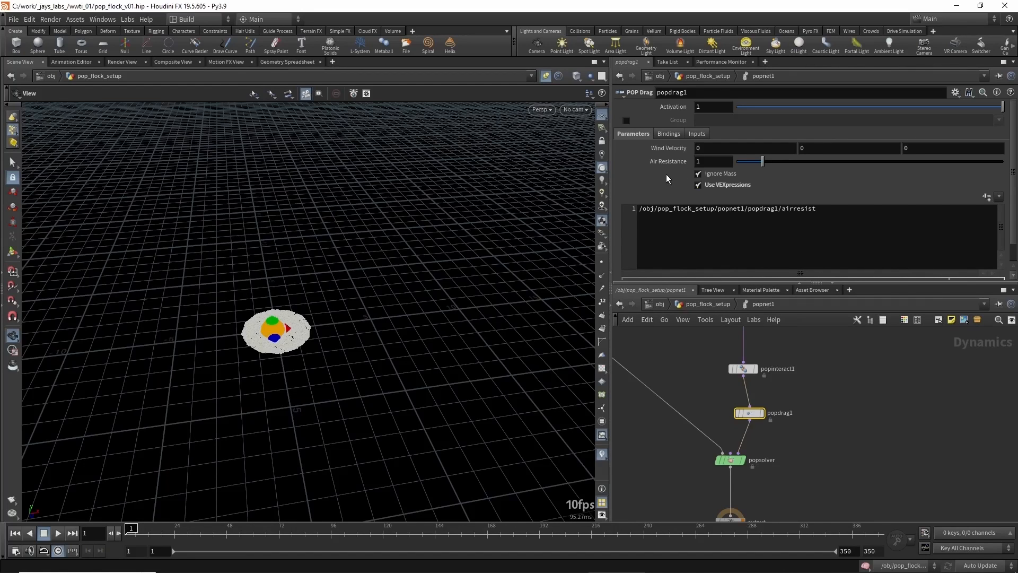
left_click(649, 209)
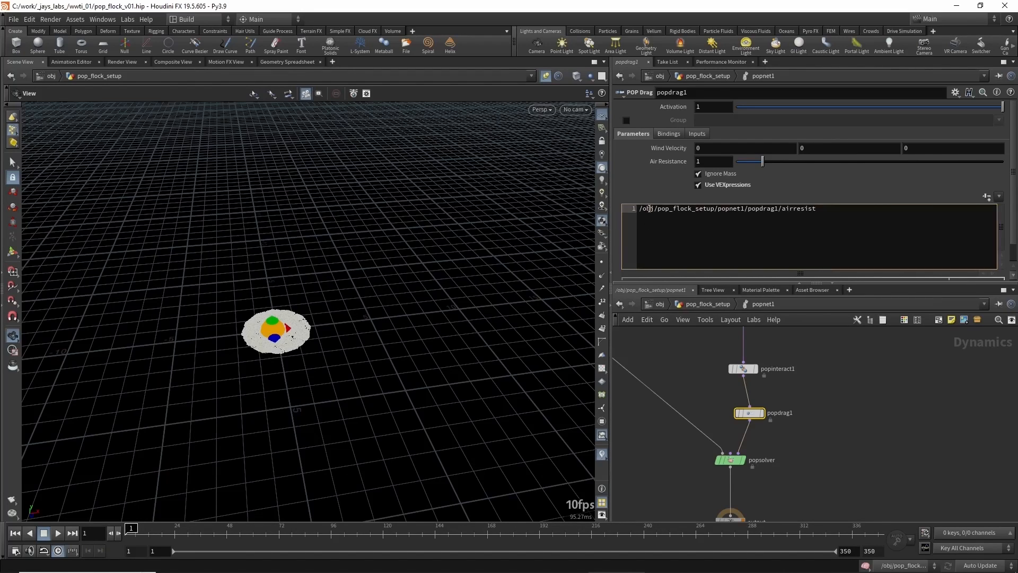
left_click_drag(782, 210, 639, 210)
key("BackSpace")
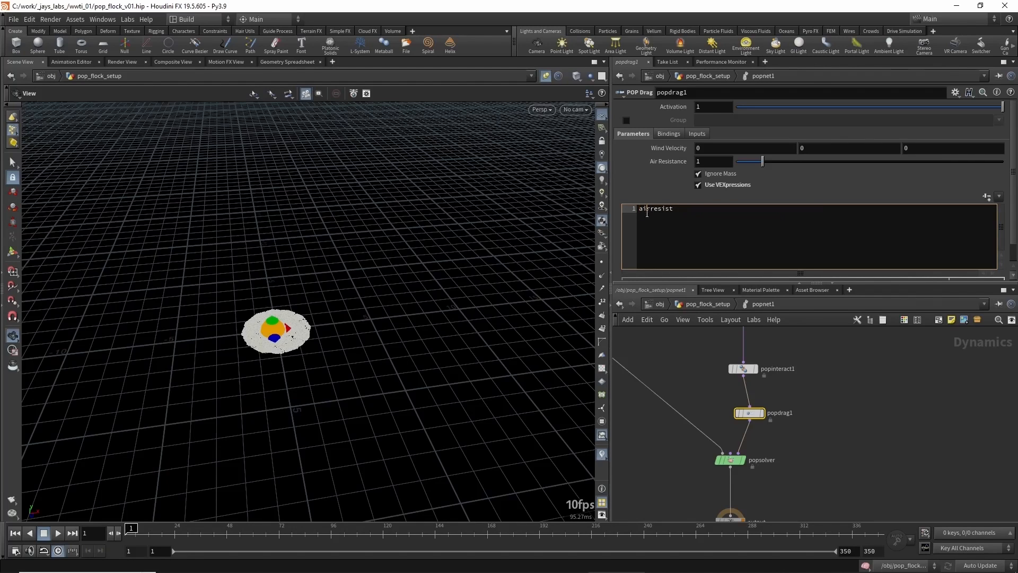
Extend popdrag1's expression to assign airresist a fit01() function with a nested rand() call
mouse_move(659, 164)
left_click(686, 207)
type("==")
key("BackSpace")
type("fit01()")
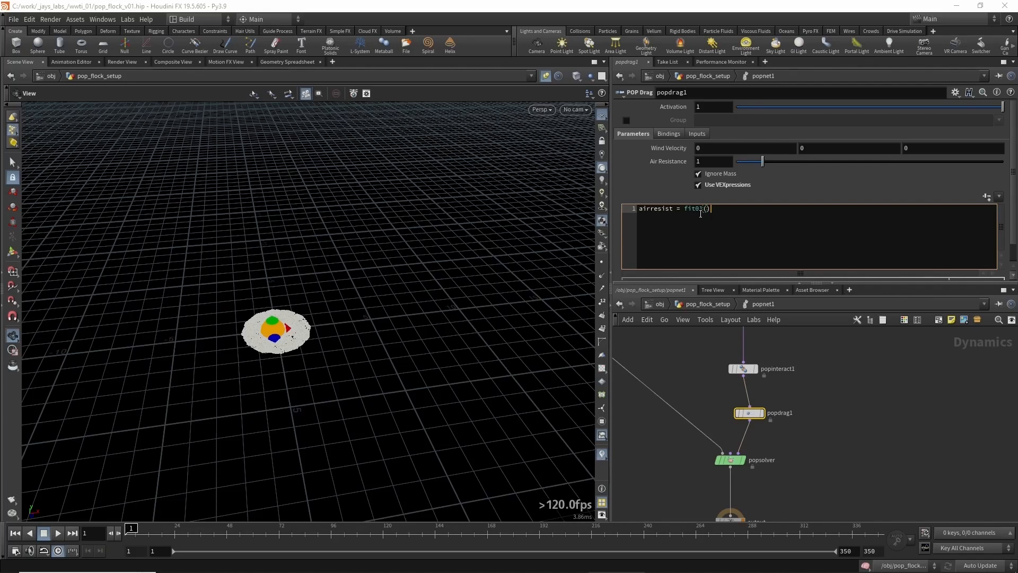
key("Left")
type("rand")
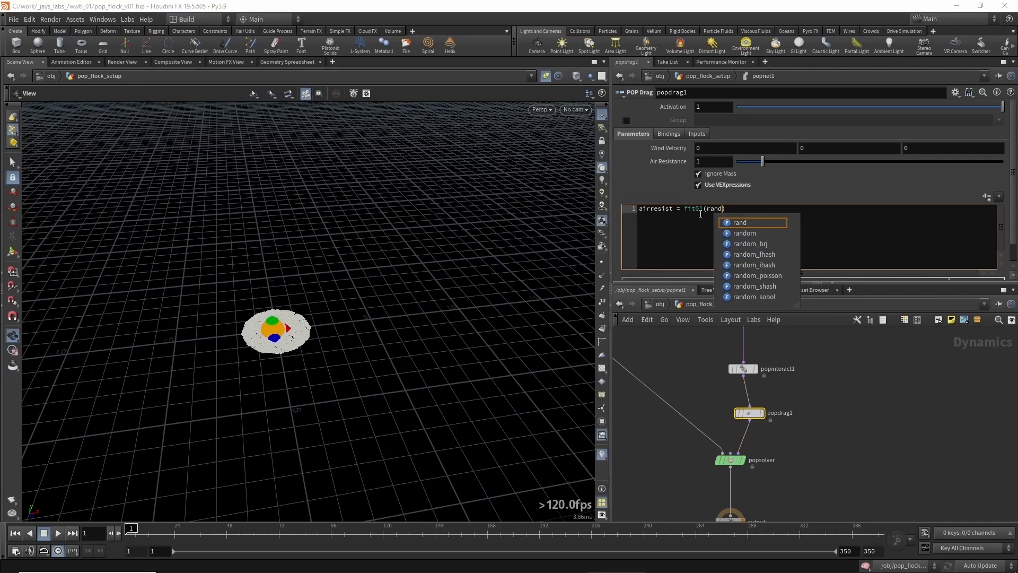
type("()")
key("Left")
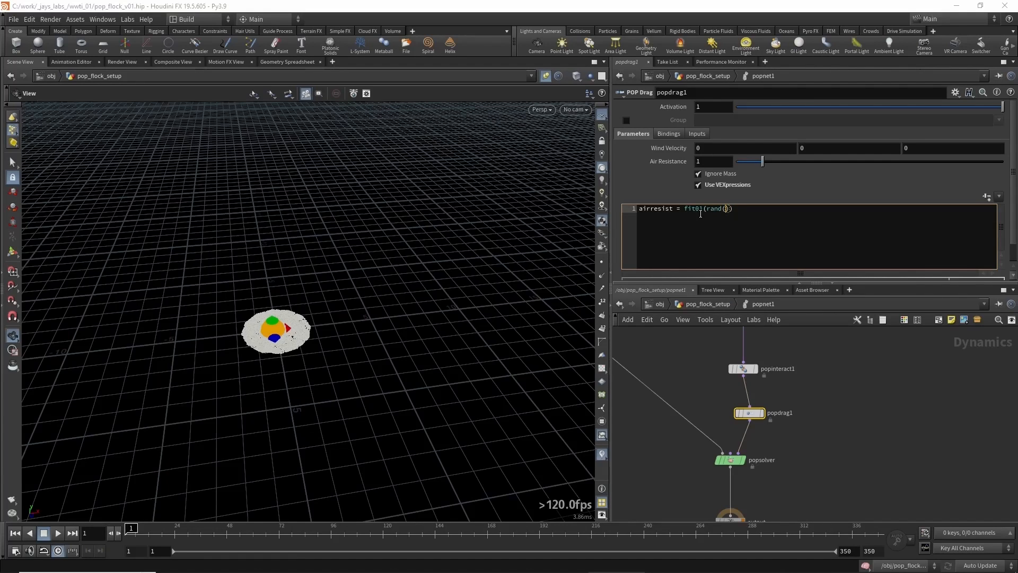
type("@id")
key("Right")
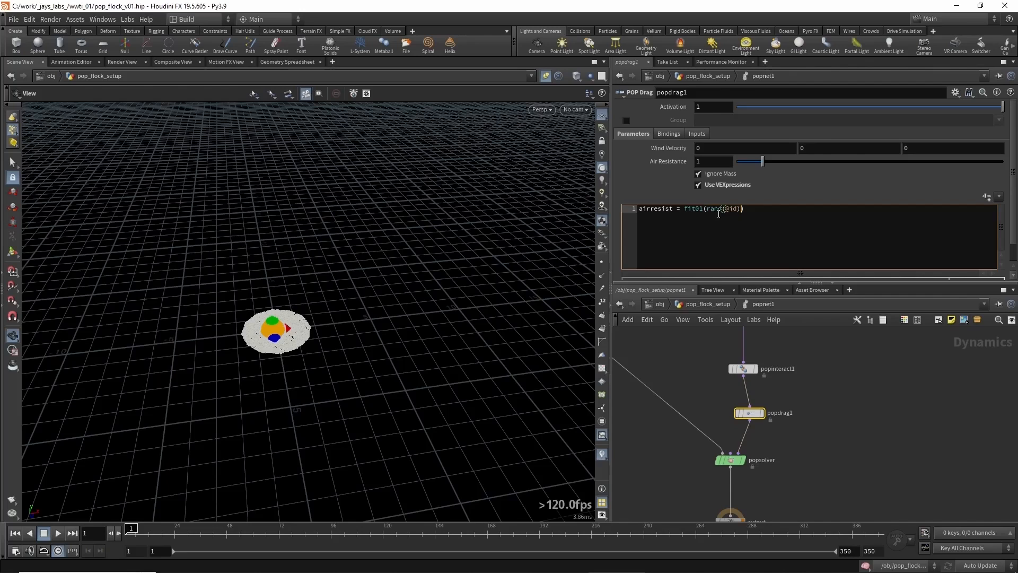
type(", 1, 0")
left_click(773, 209)
type(";")
left_click(57, 537)
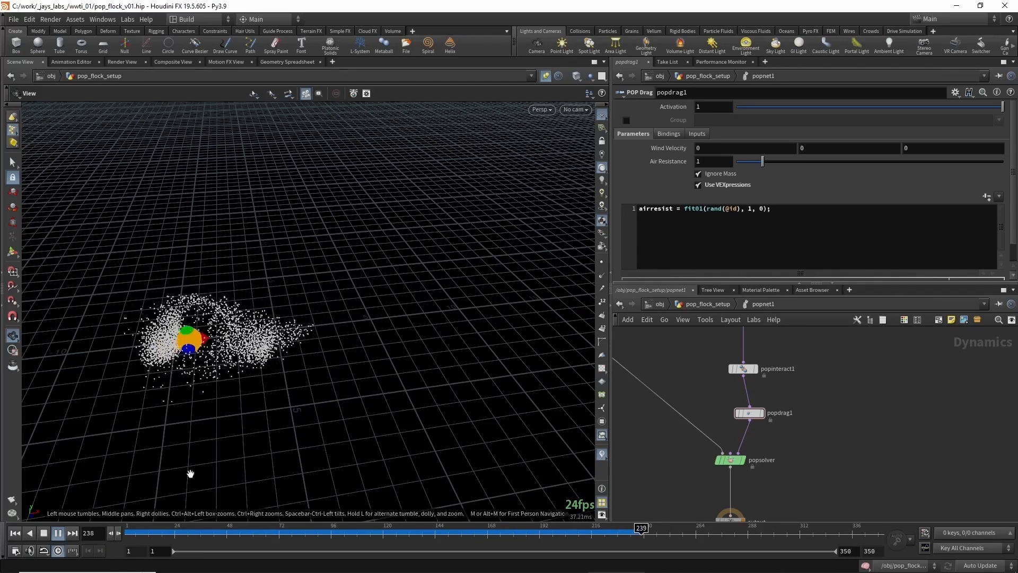
mouse_move(144, 532)
left_mouse_down()
mouse_move(129, 530)
mouse_move(287, 530)
mouse_move(125, 530)
left_mouse_up()
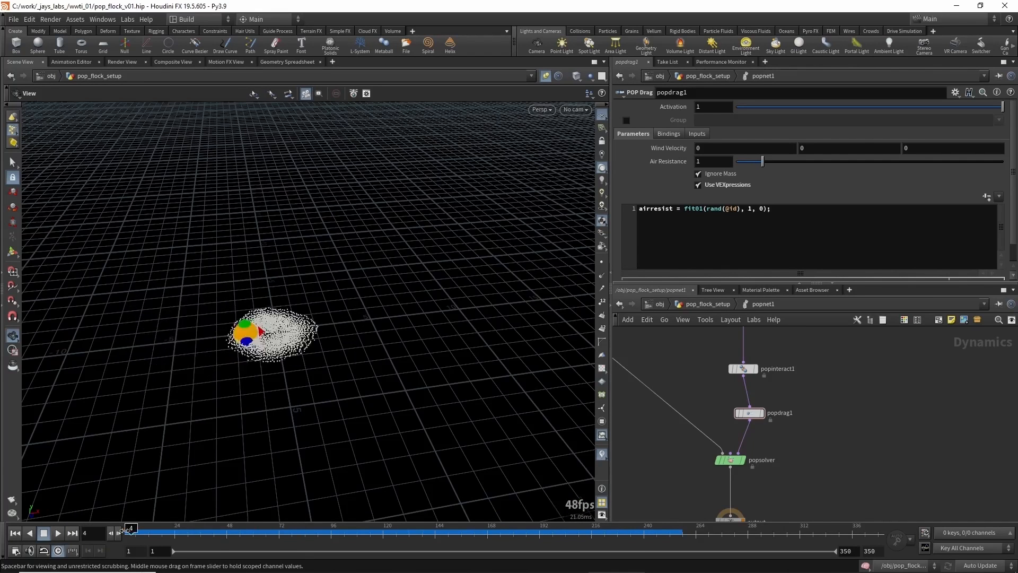
Set the first output limit of fit01 in popdrag1's expression to 0.05, then play back and scrub through the simulation
left_click(748, 210)
type("0.")
type("05")
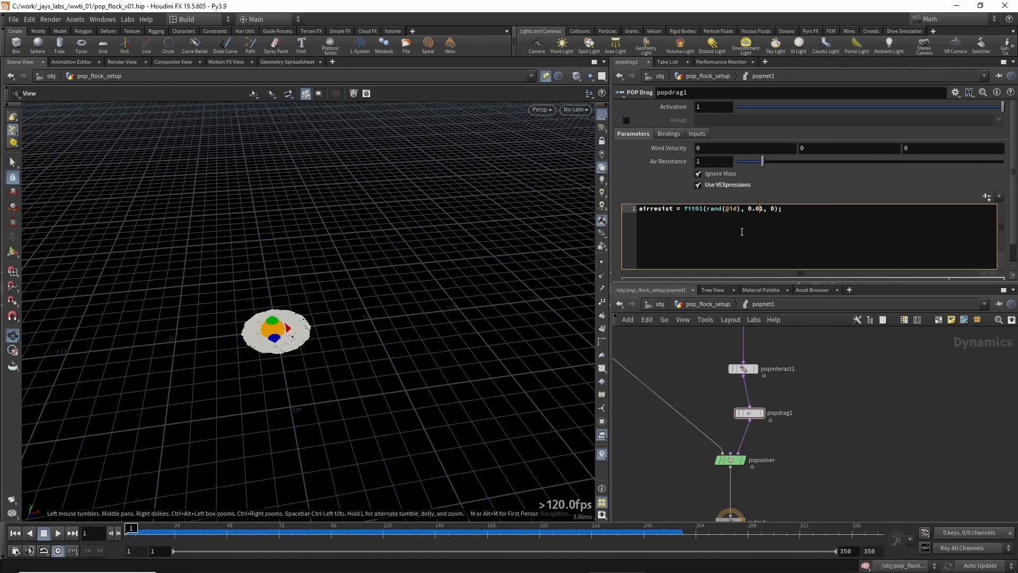
key("Delete")
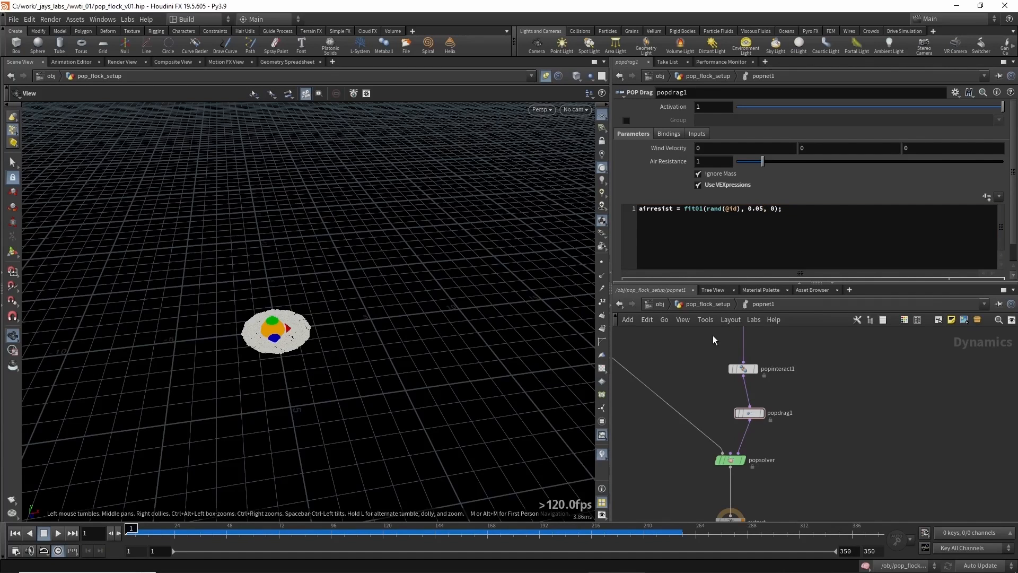
left_click(58, 533)
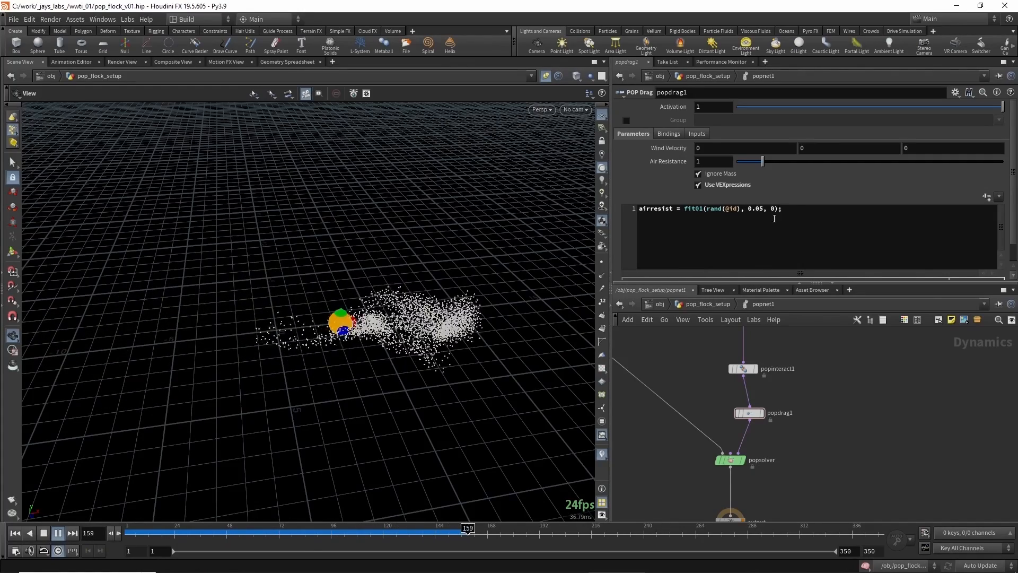
left_click(138, 536)
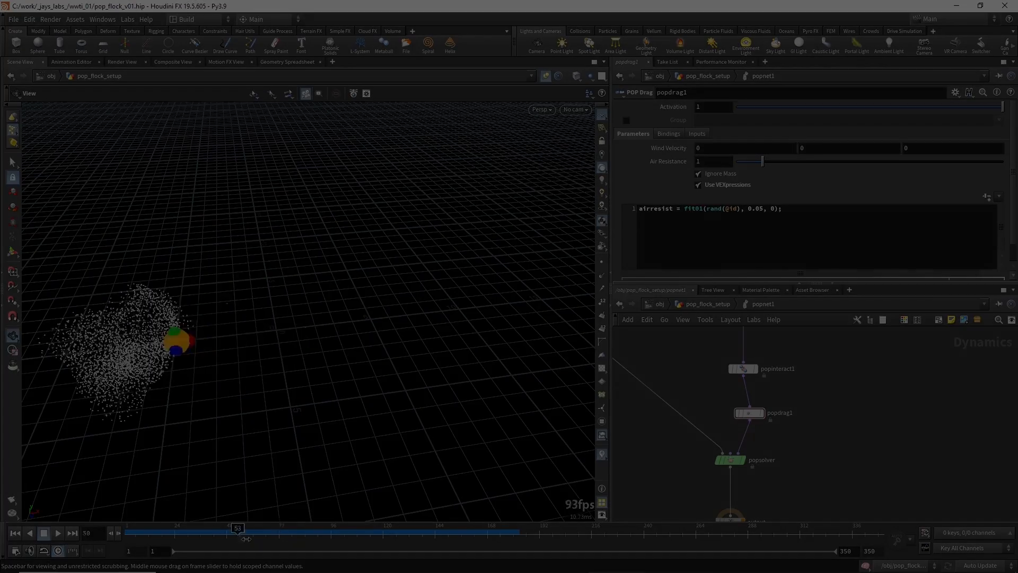